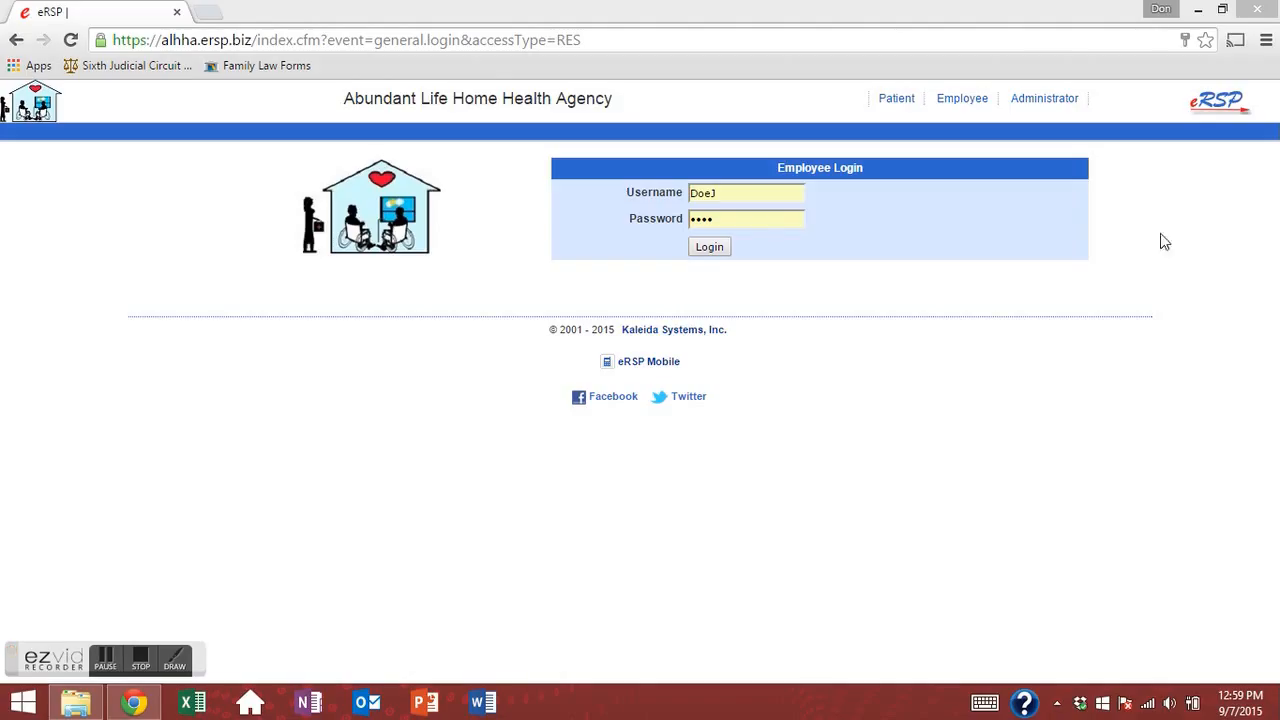
# Log in to eRSP and review the Sep 7 — 13 2015 weekly calendar of Test Patient visits.
pyautogui.click(717, 250)
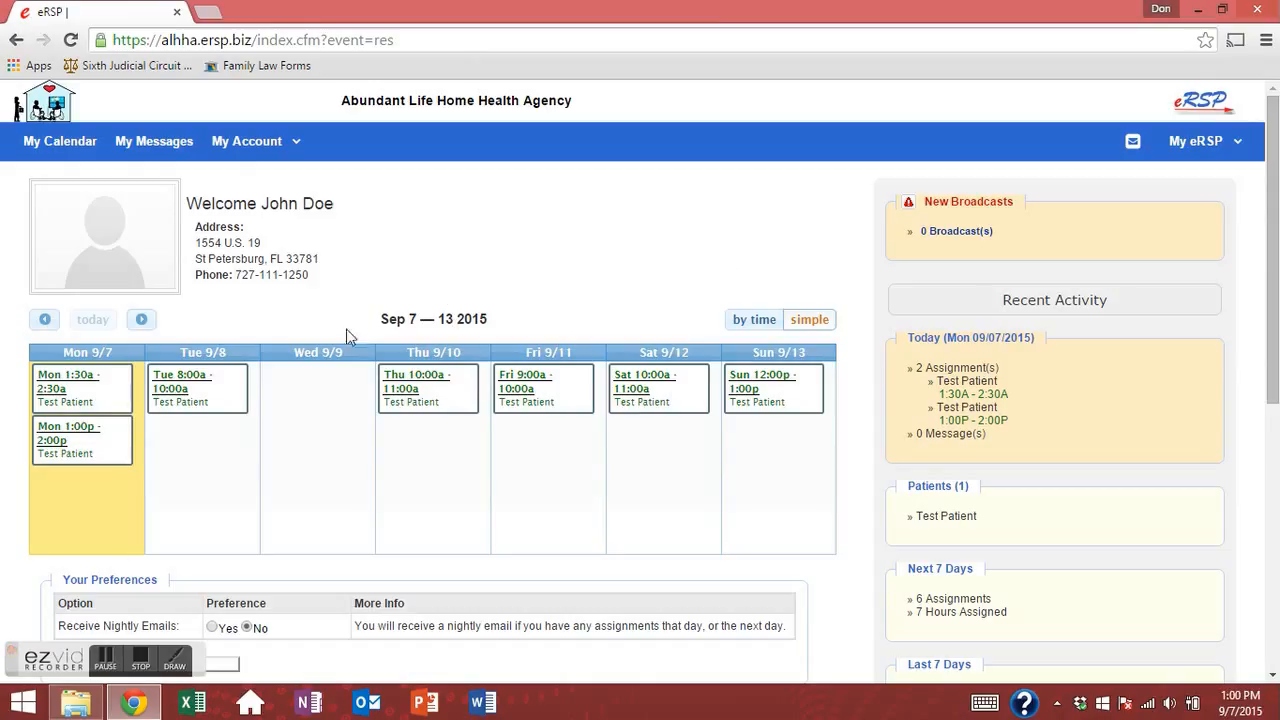
pyautogui.moveTo(485, 320); pyautogui.dragTo(533, 331)
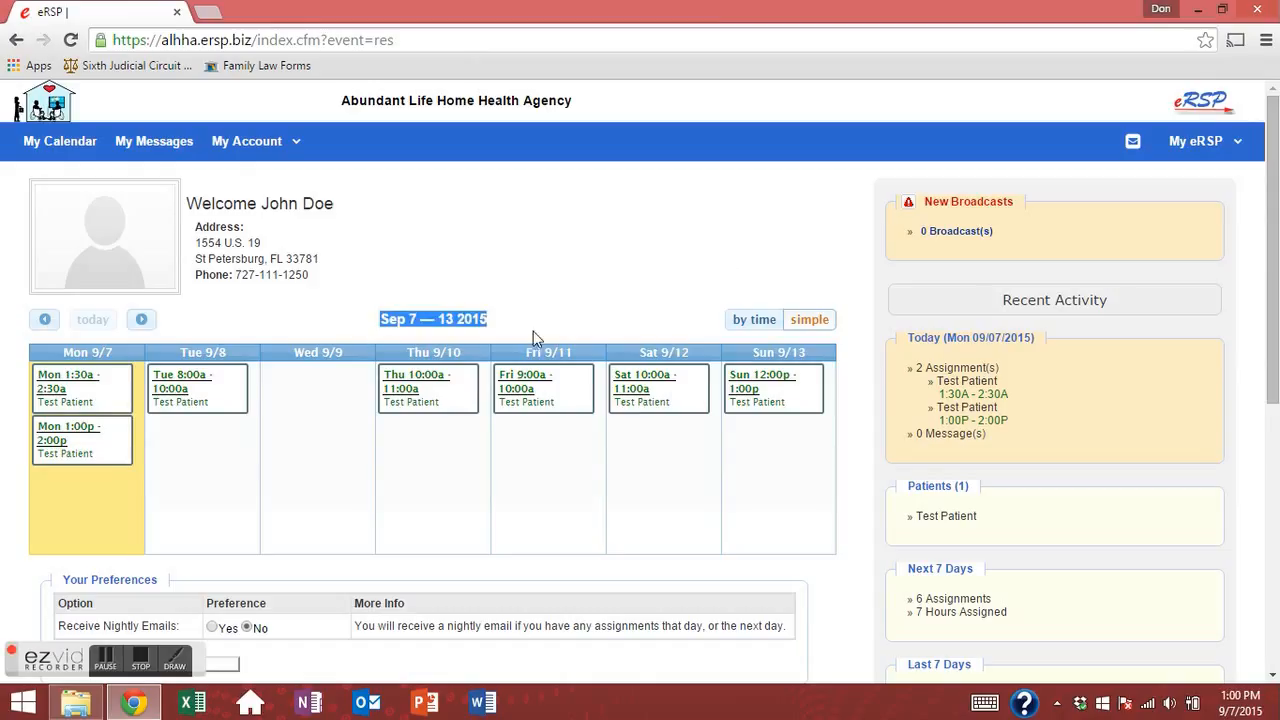
pyautogui.click(650, 252)
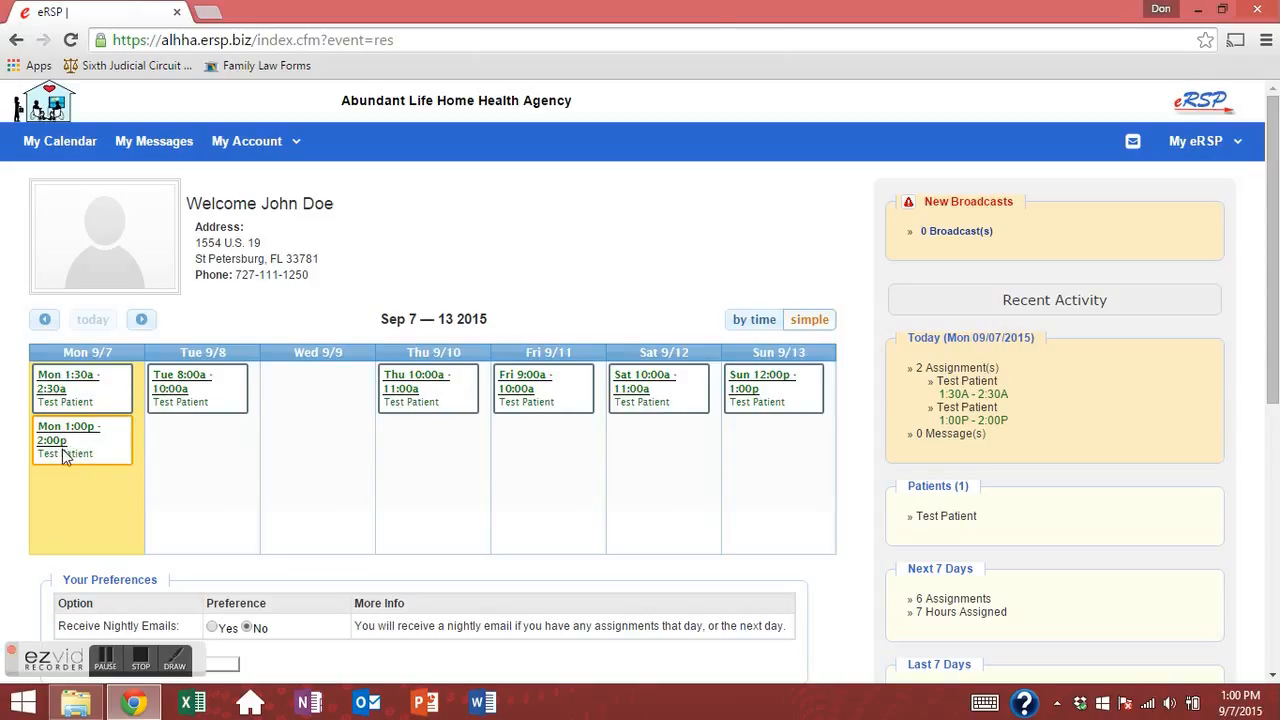
# Open Test Patient's Monday 9/7/2015 1:00P assignment from My Calendar and check the patient's name.
pyautogui.click(70, 143)
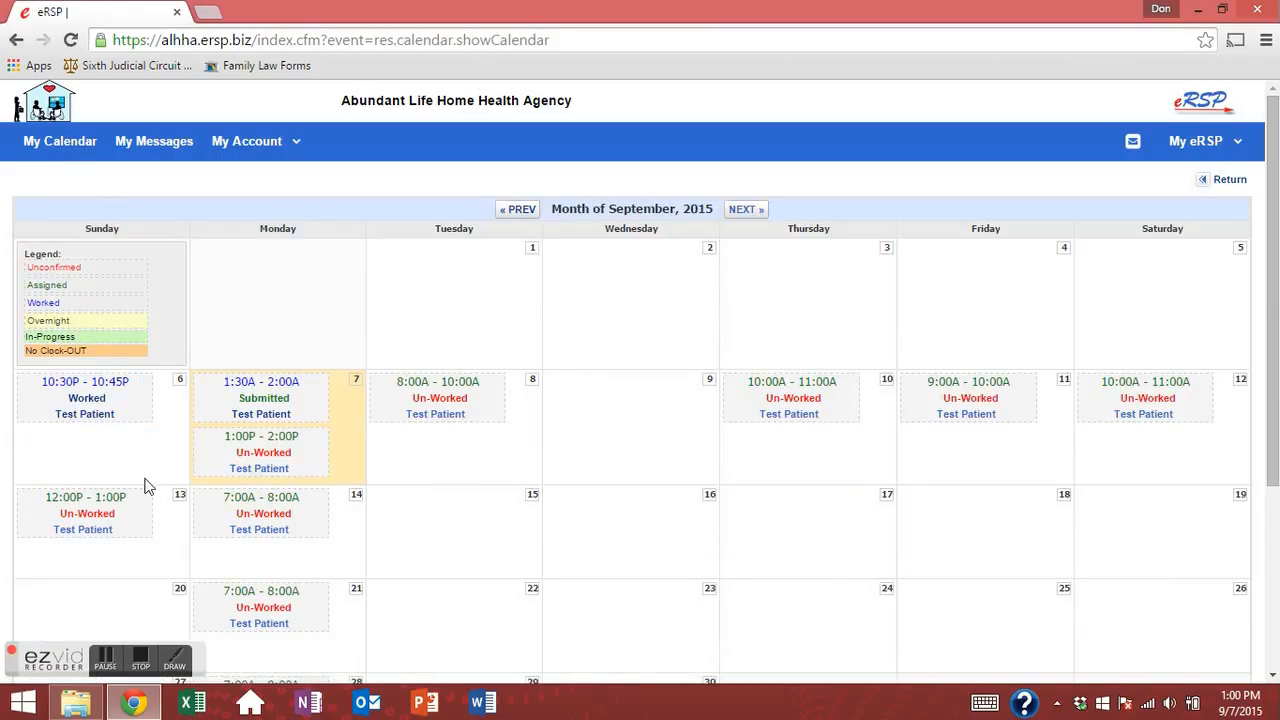
pyautogui.click(263, 453)
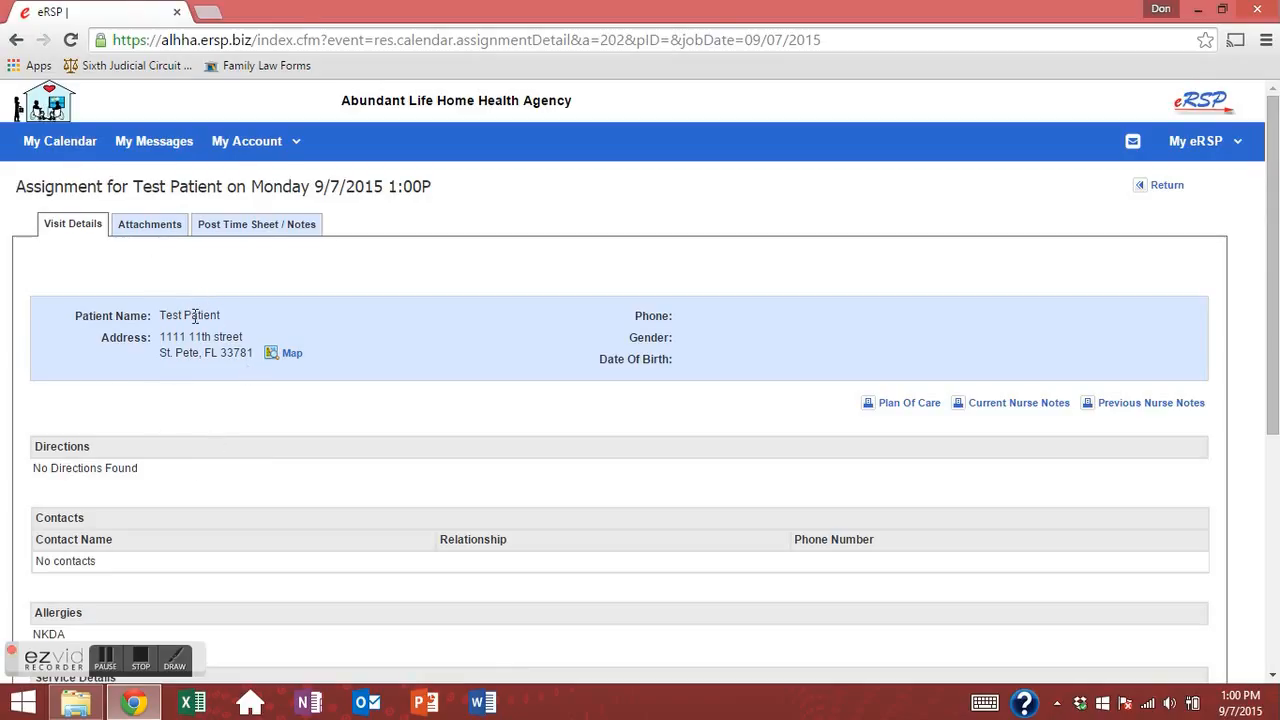
pyautogui.moveTo(239, 335); pyautogui.dragTo(240, 337)
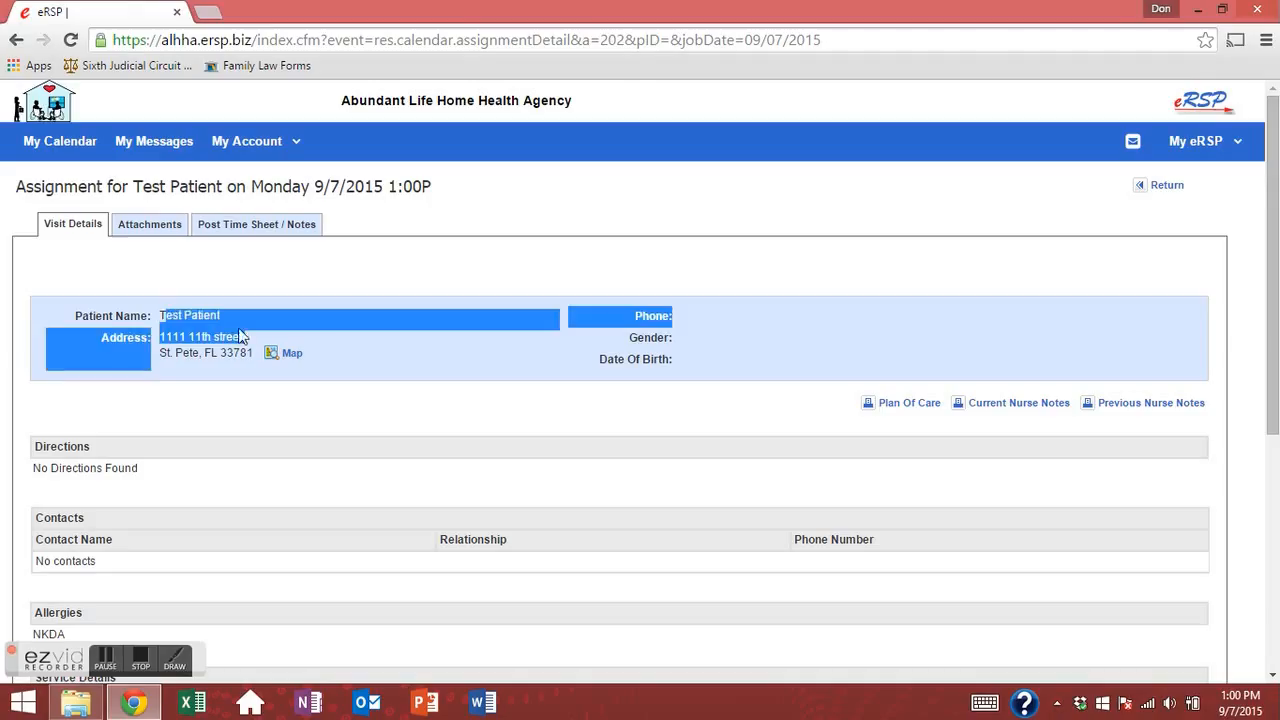
pyautogui.moveTo(161, 315); pyautogui.dragTo(222, 352)
pyautogui.click(329, 352)
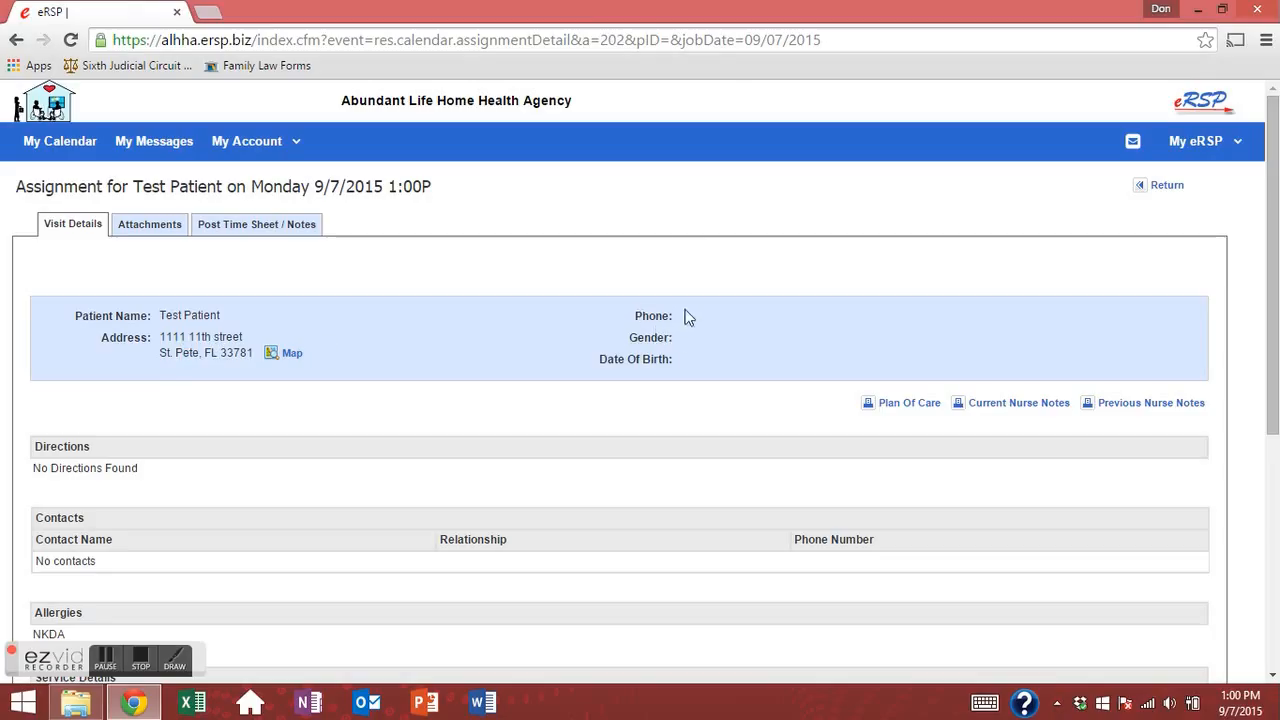
# Show the patient's address from the assignment on a MapQuest map.
pyautogui.moveTo(688, 317); pyautogui.dragTo(734, 366)
pyautogui.click(746, 349)
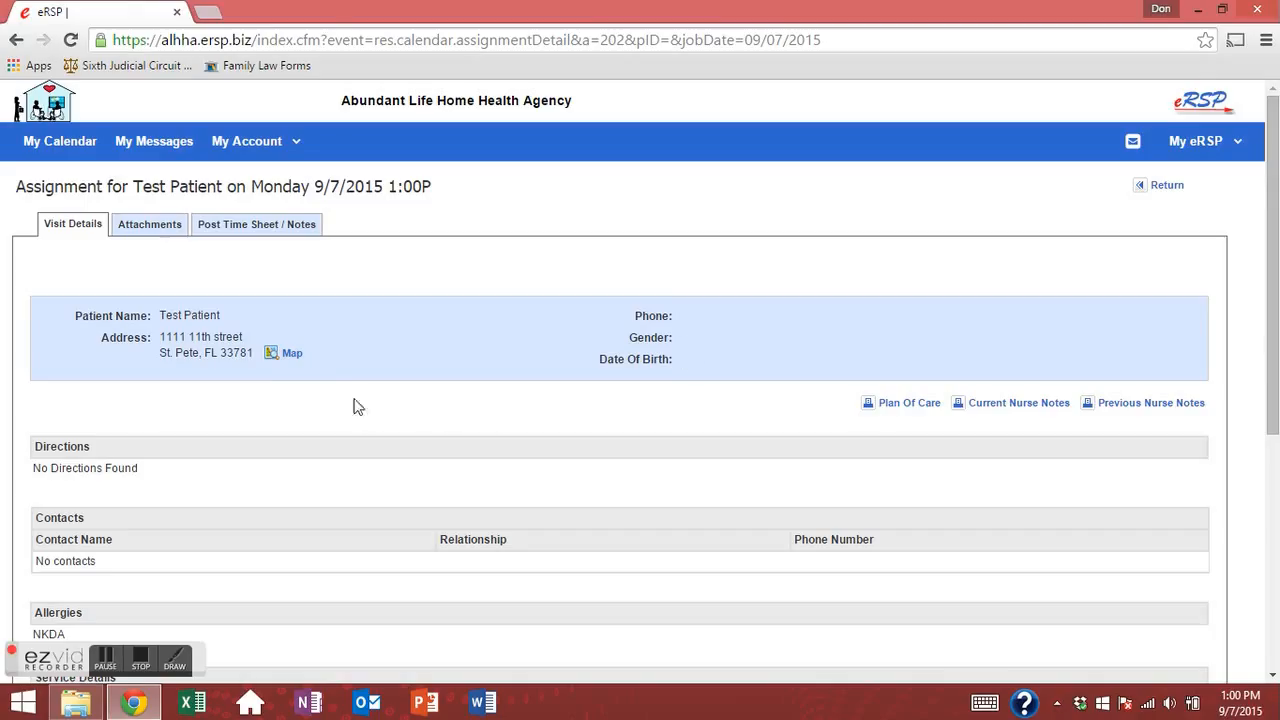
pyautogui.click(289, 352)
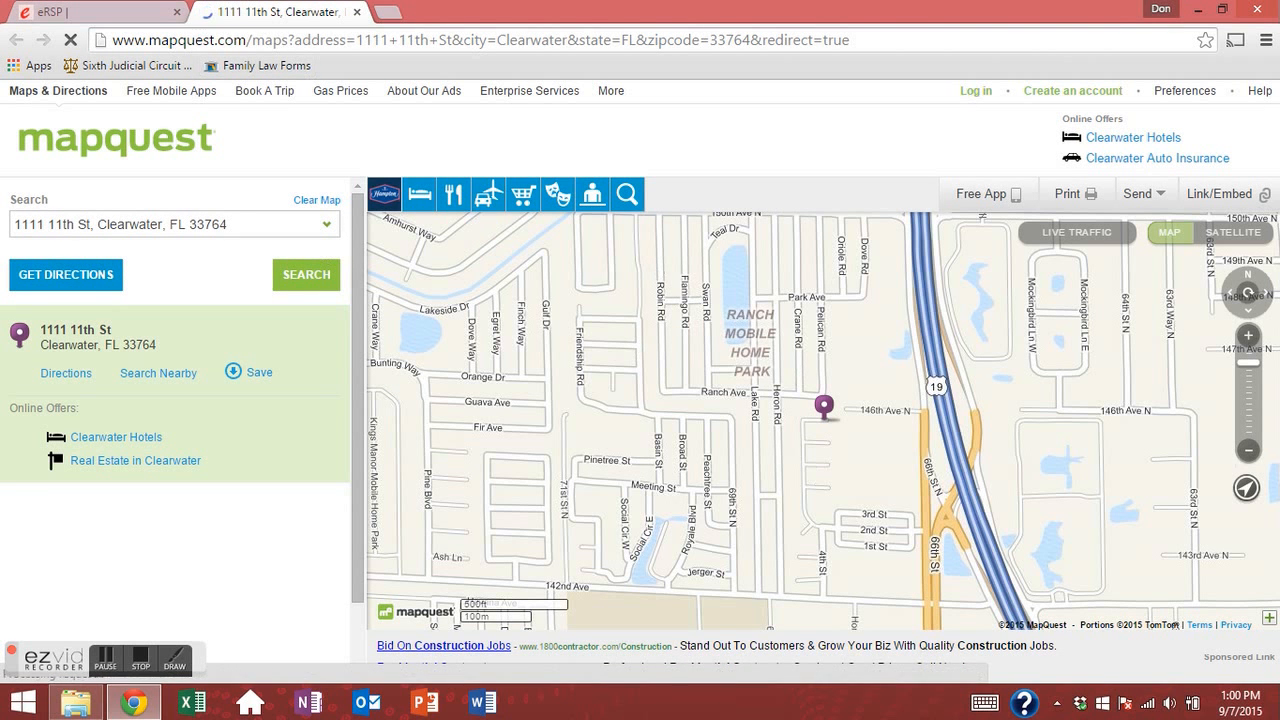
# Close the map and review the assignment's contacts table.
pyautogui.click(357, 12)
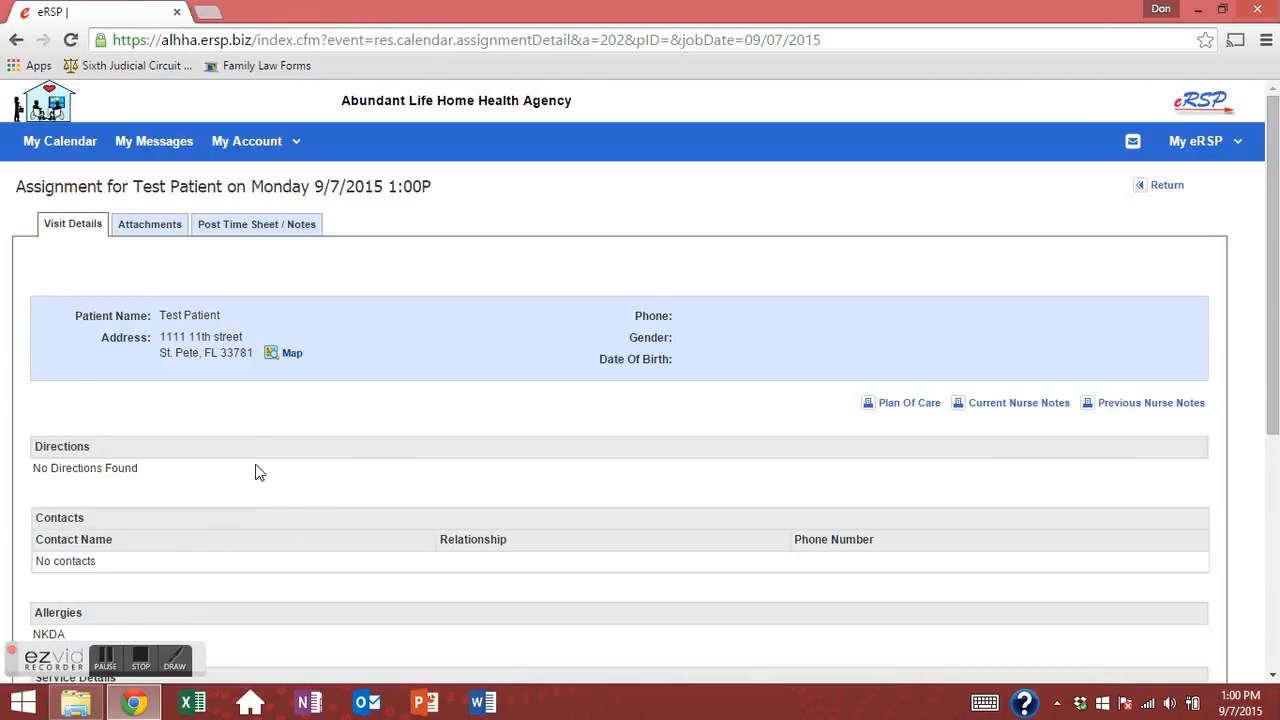
pyautogui.scroll(-2, 255, 472)
pyautogui.moveTo(65, 404); pyautogui.dragTo(182, 399)
pyautogui.click(160, 471)
pyautogui.scroll(-2, 141, 486)
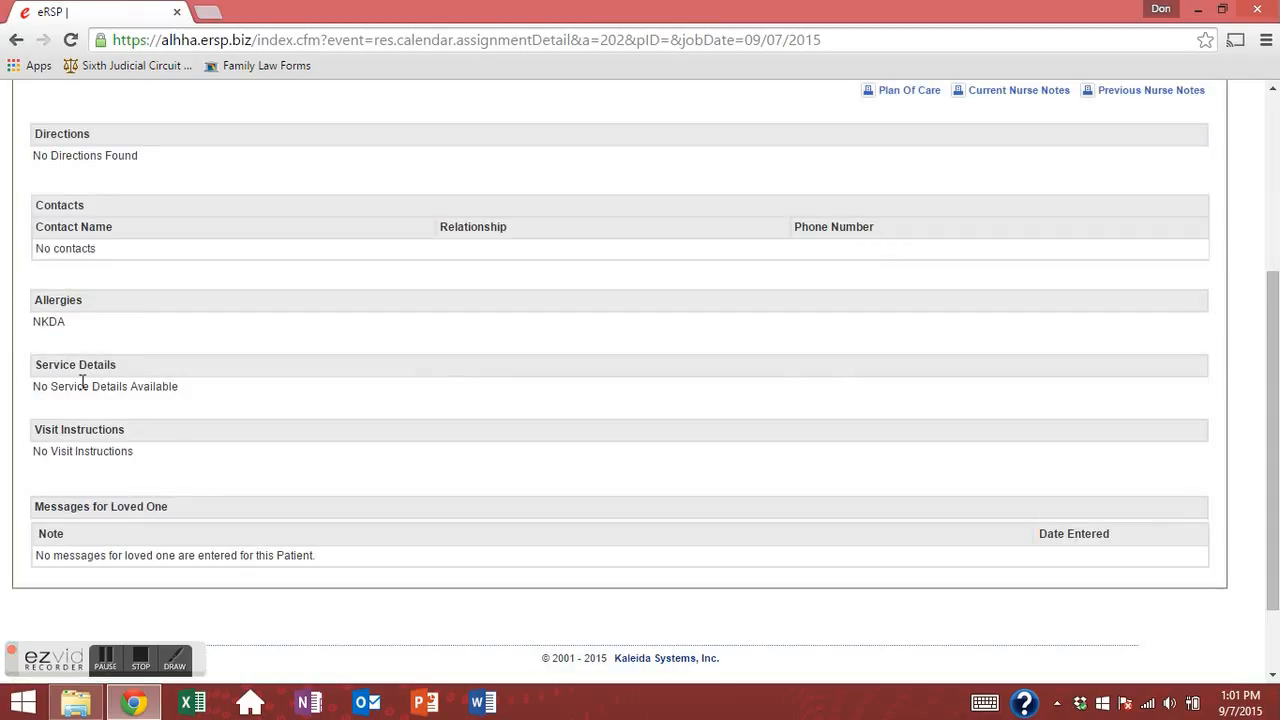
# Read the service details, visit instructions and the no-messages note for loved ones, then return to the top.
pyautogui.moveTo(88, 386); pyautogui.dragTo(192, 412)
pyautogui.click(257, 543)
pyautogui.moveTo(44, 555); pyautogui.dragTo(343, 563)
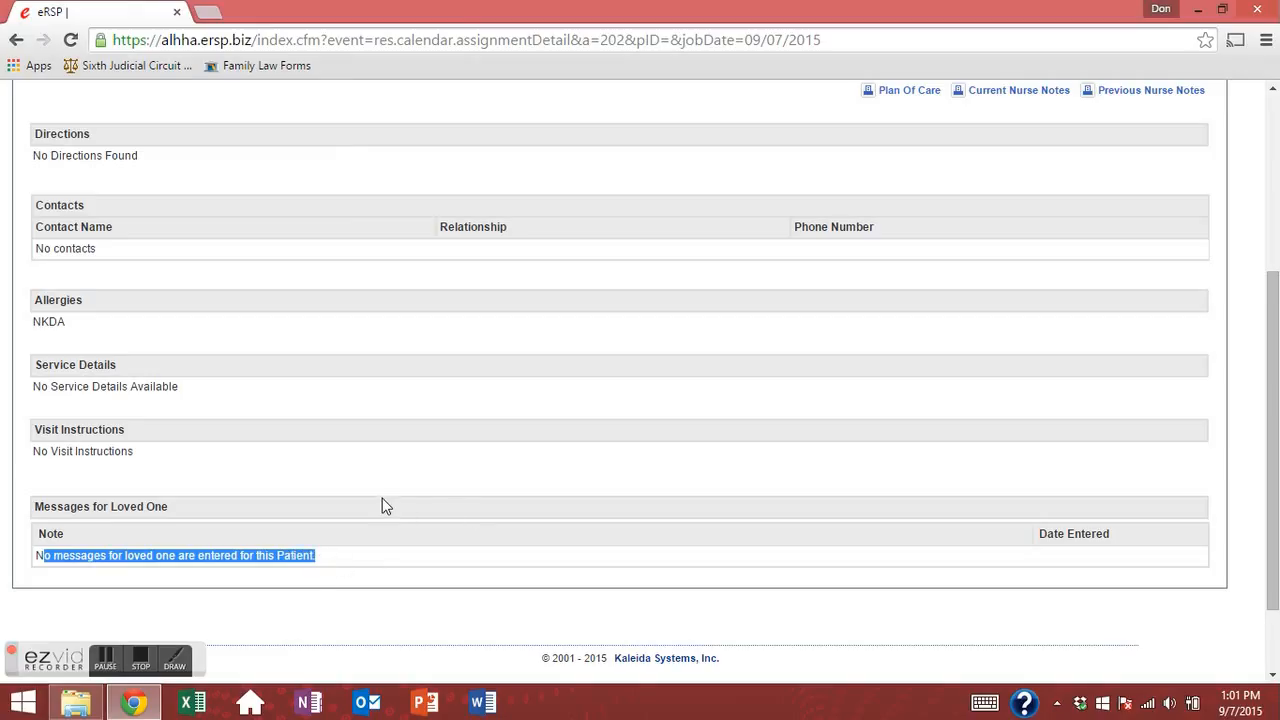
pyautogui.click(339, 547)
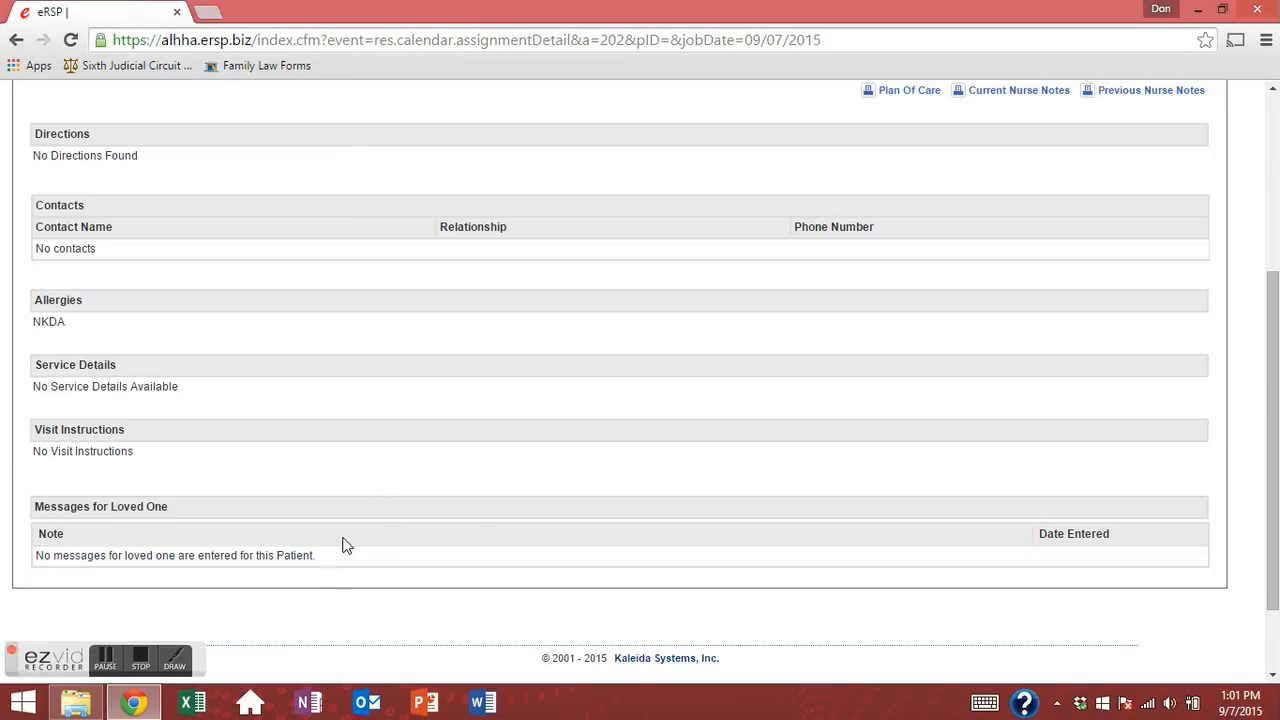
pyautogui.scroll(3, 366, 530)
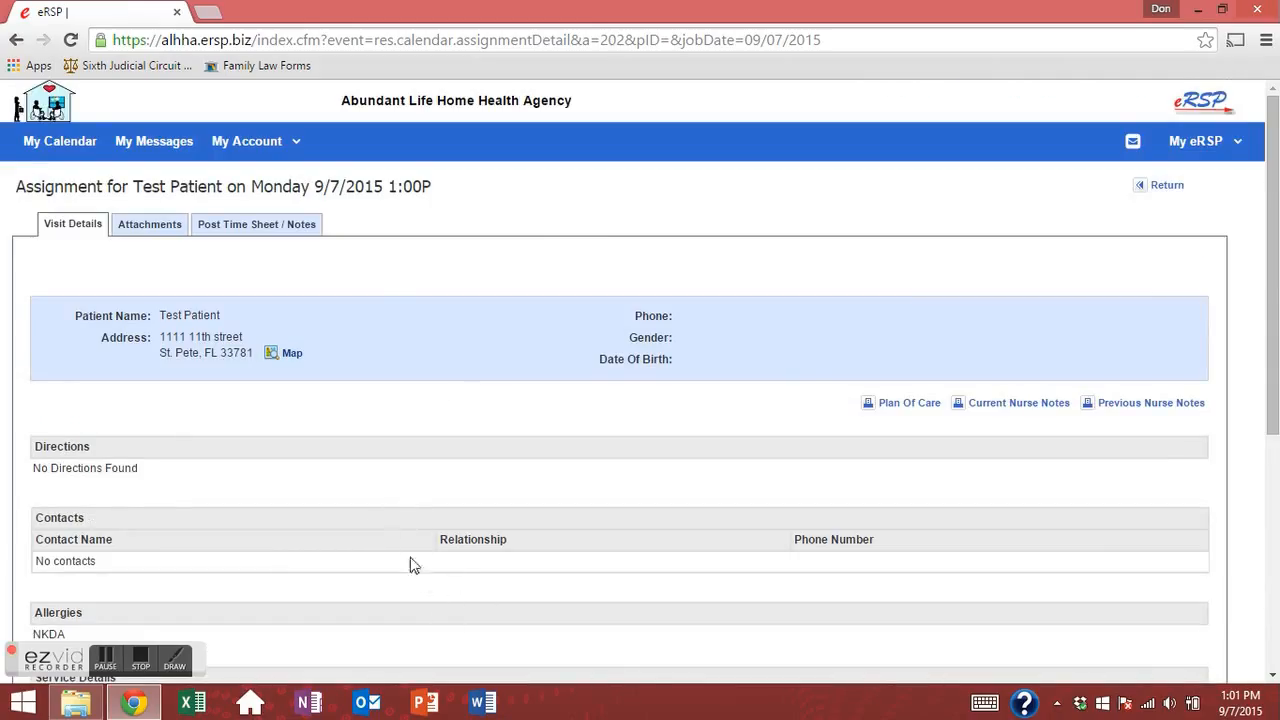
# Open the Plan Of Care in Acrobat full-screen and read through page 1.
pyautogui.click(893, 405)
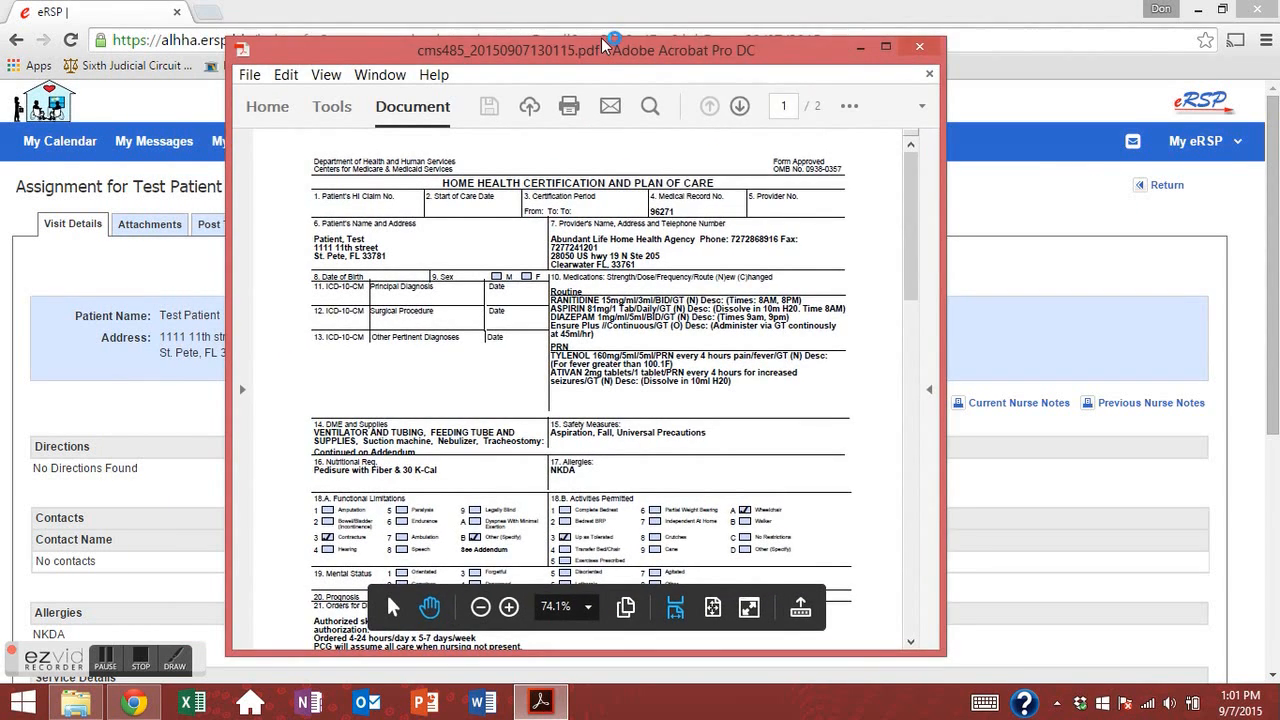
pyautogui.click(885, 46)
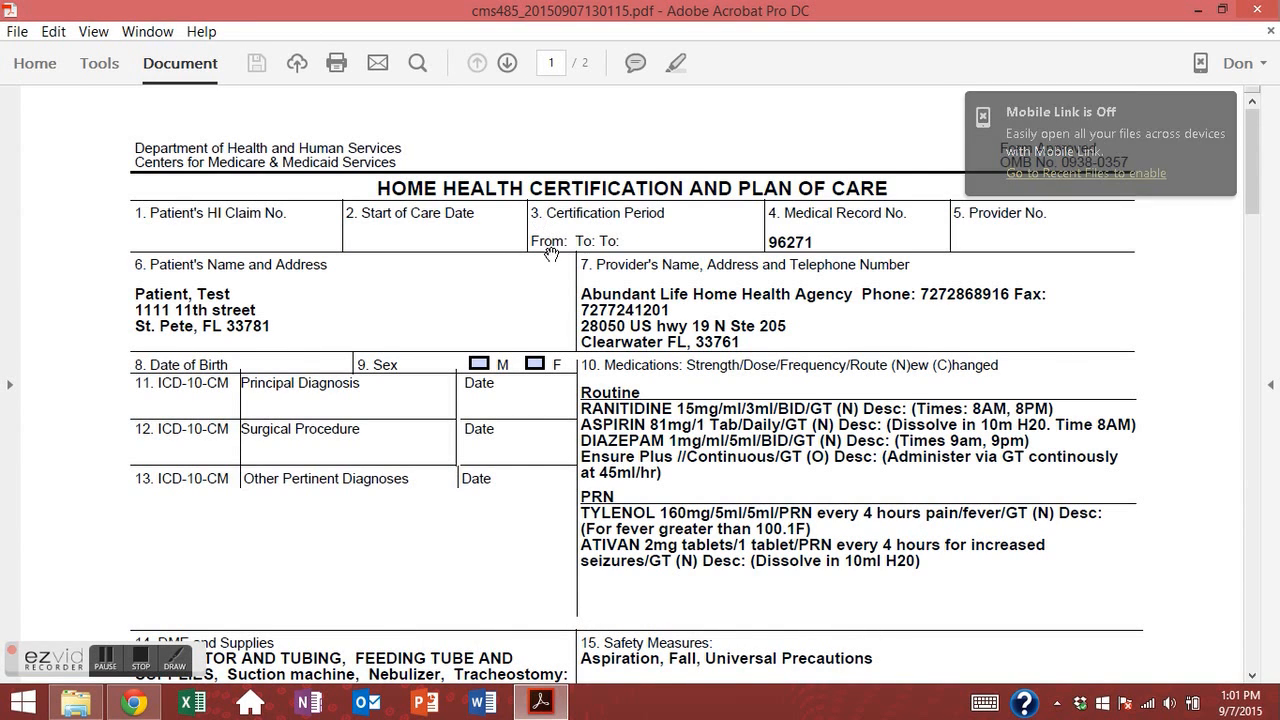
pyautogui.scroll(-1, 648, 425)
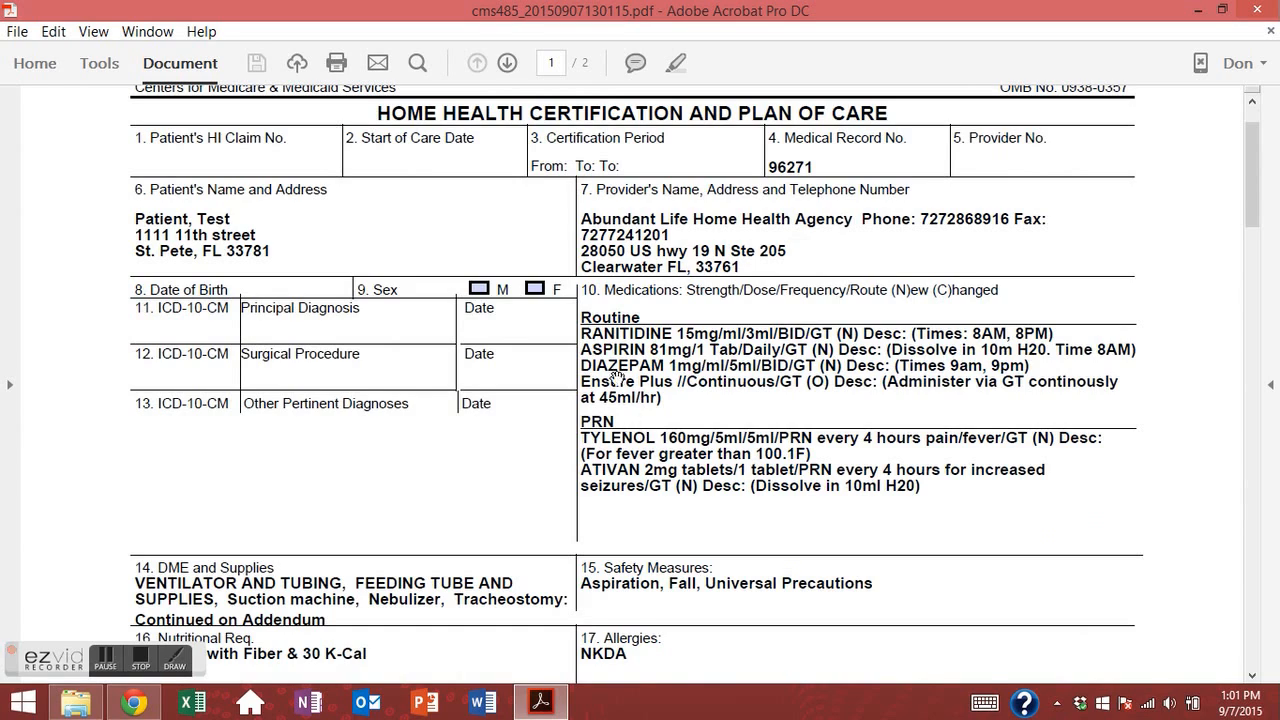
pyautogui.scroll(-1, 597, 345)
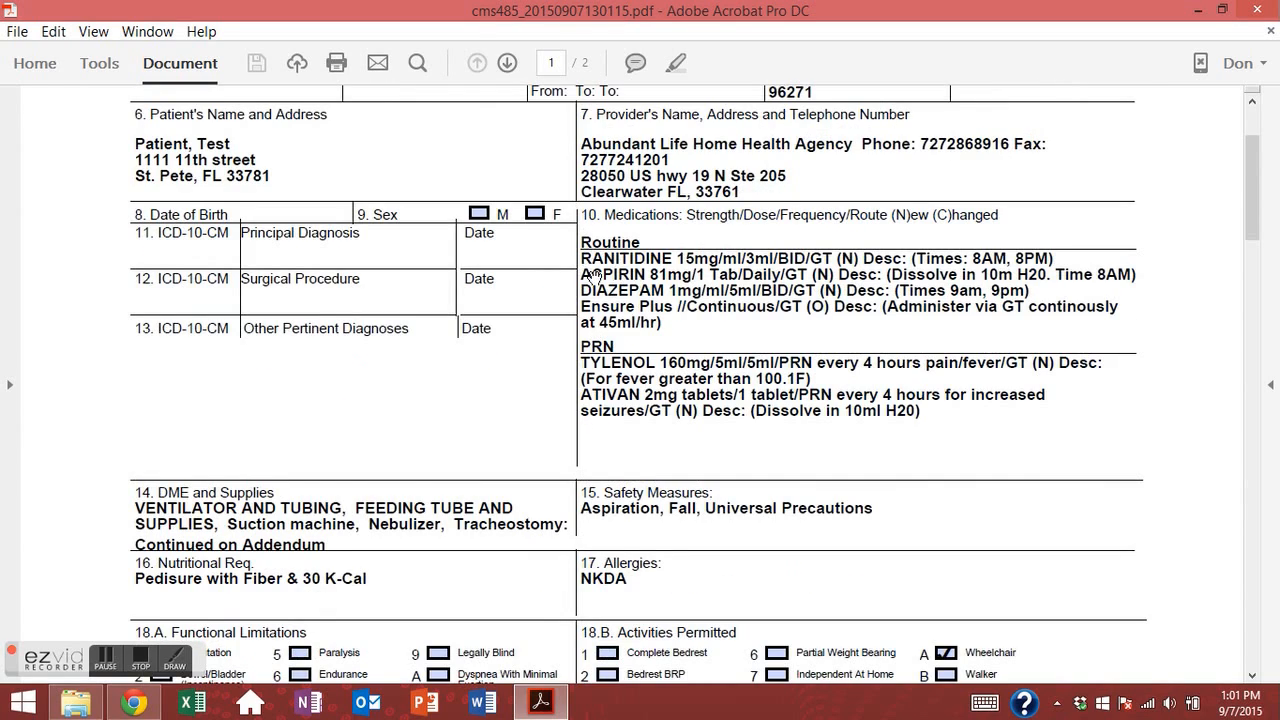
pyautogui.scroll(1, 680, 365)
pyautogui.scroll(-1, 740, 380)
pyautogui.scroll(-4, 745, 380)
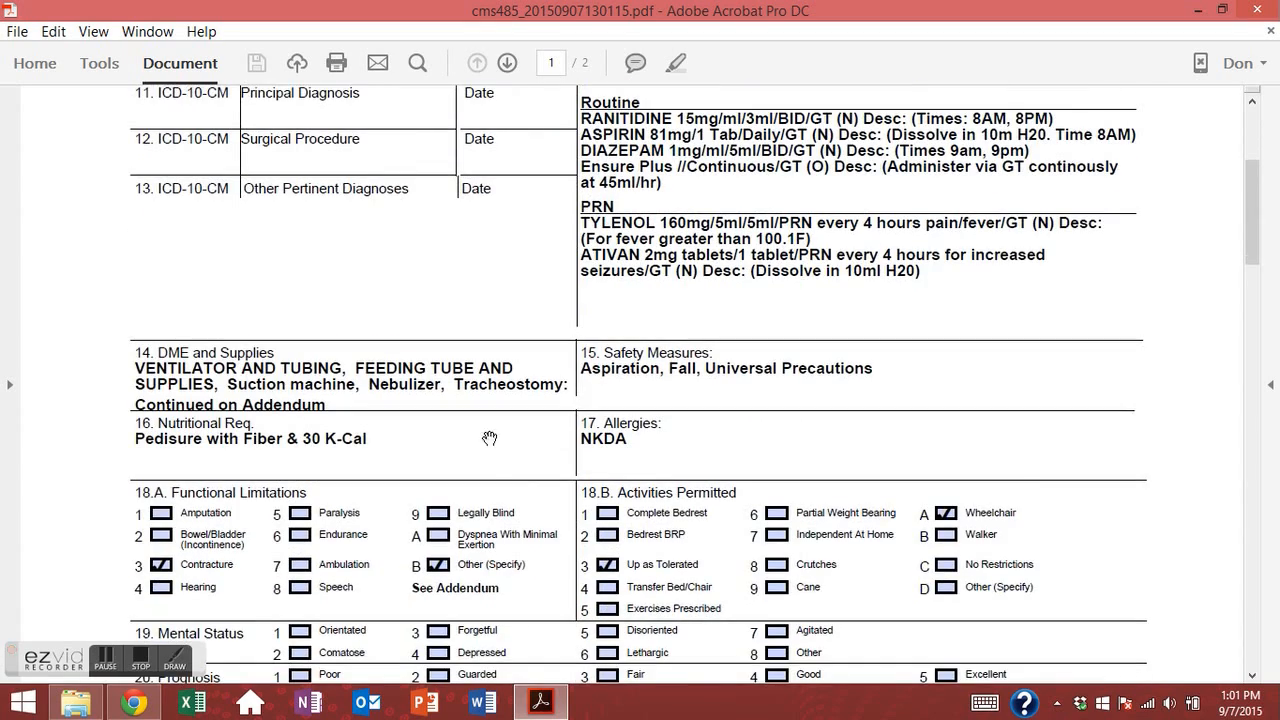
pyautogui.scroll(-5, 502, 487)
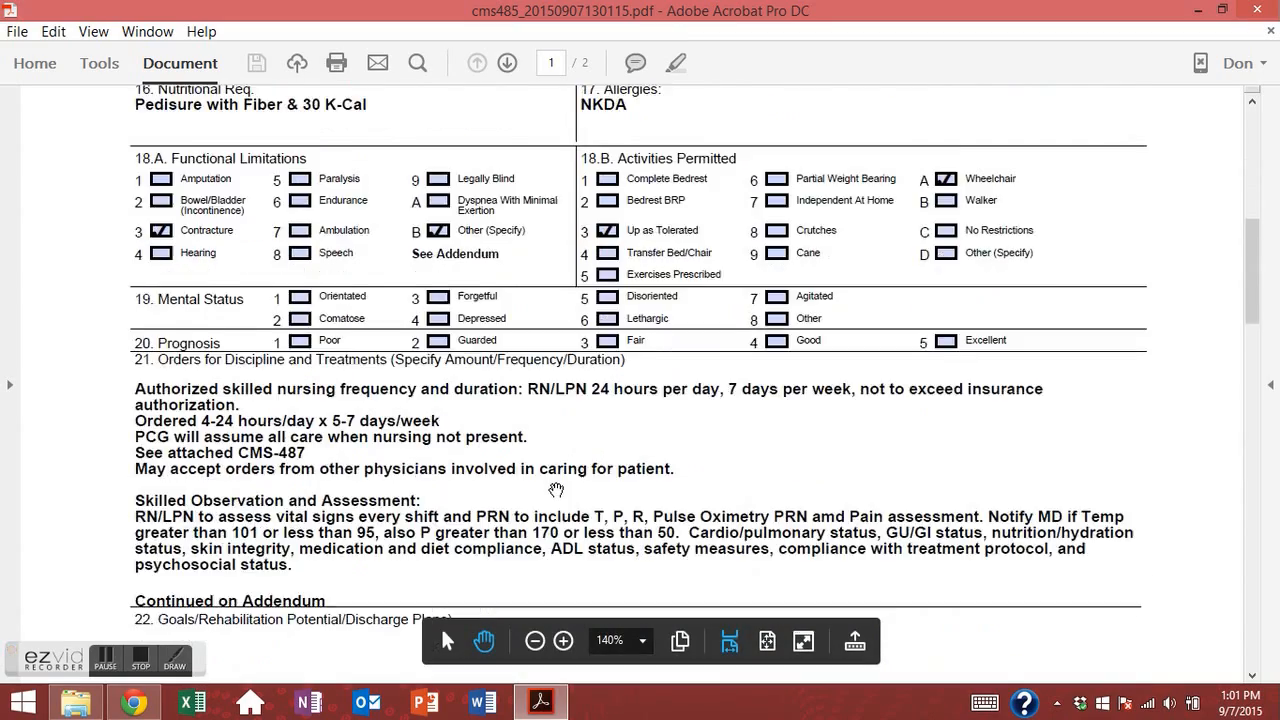
# Review page 2 of the CMS-485 plan of care, then close Acrobat.
pyautogui.scroll(-20, 336, 385)
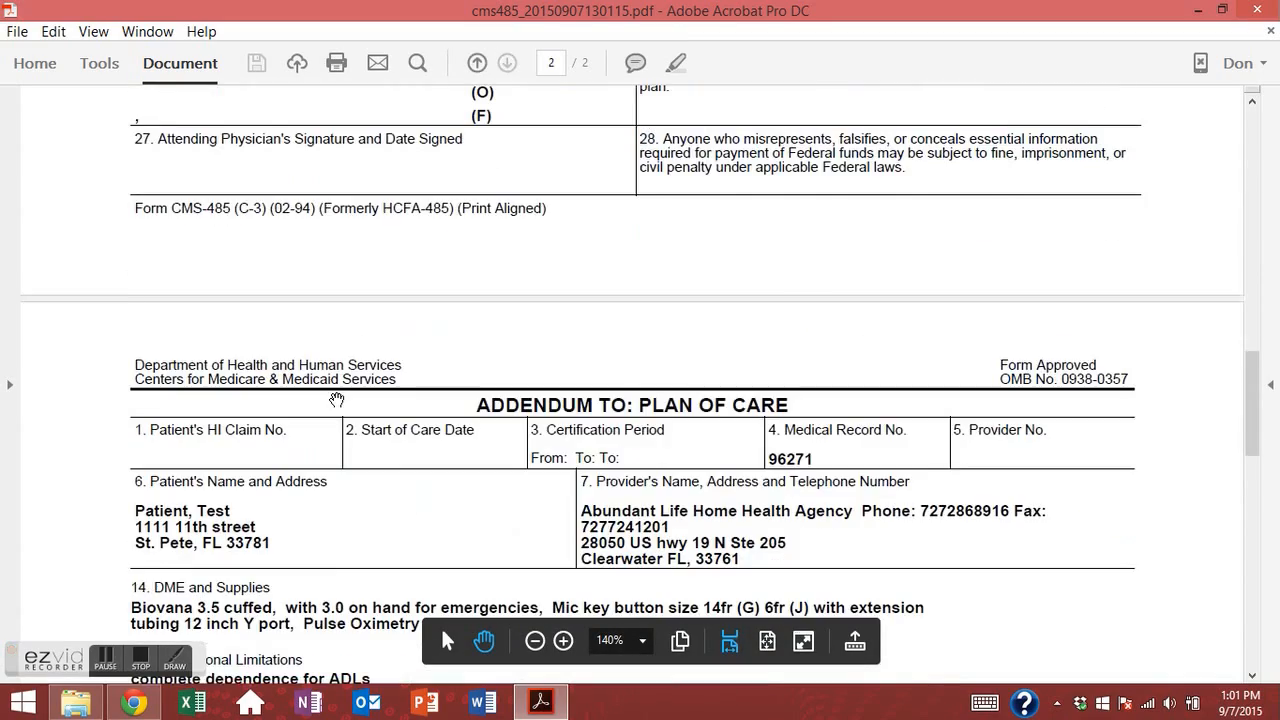
pyautogui.scroll(2, 336, 397)
pyautogui.scroll(8, 333, 395)
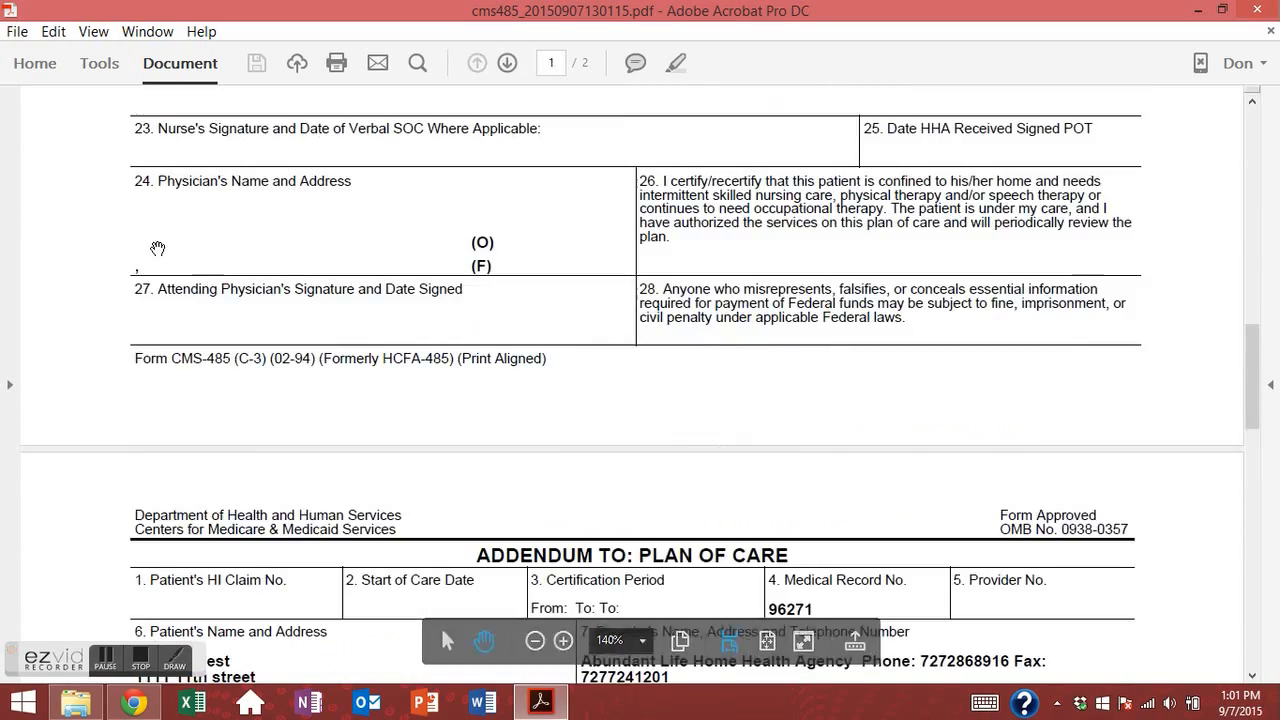
pyautogui.scroll(2, 311, 337)
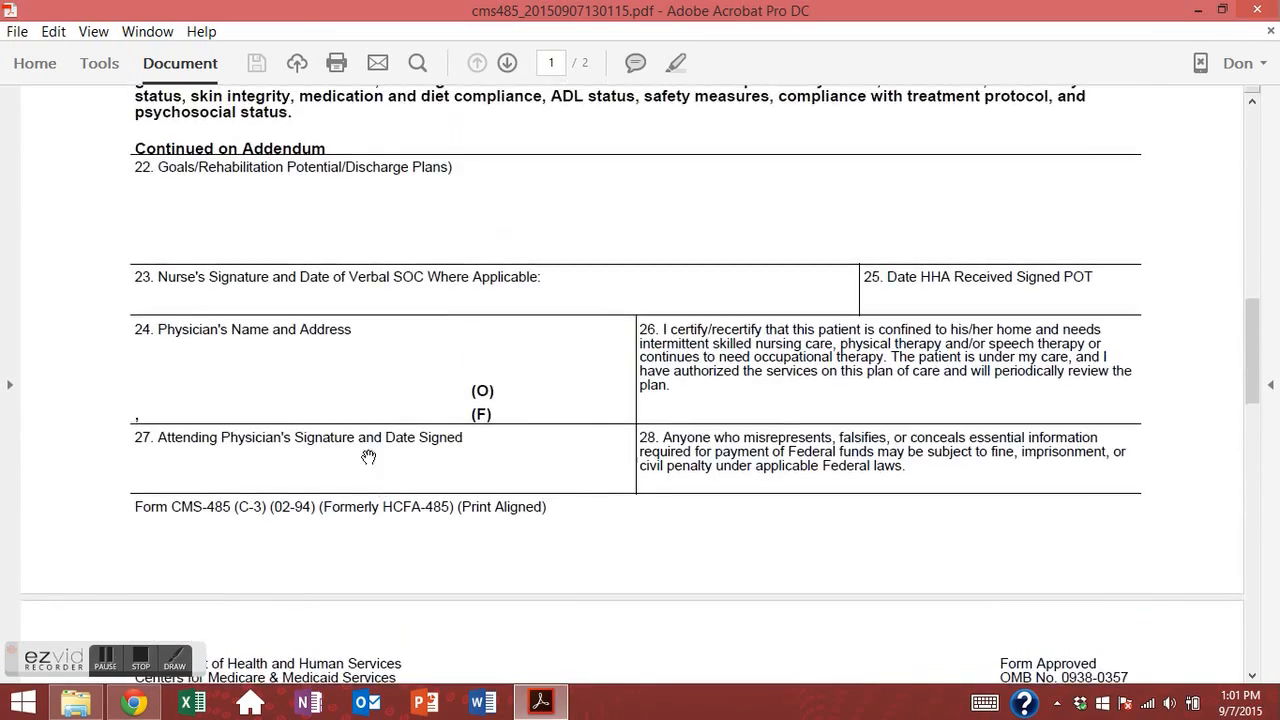
pyautogui.scroll(-10, 369, 454)
pyautogui.scroll(-10, 450, 417)
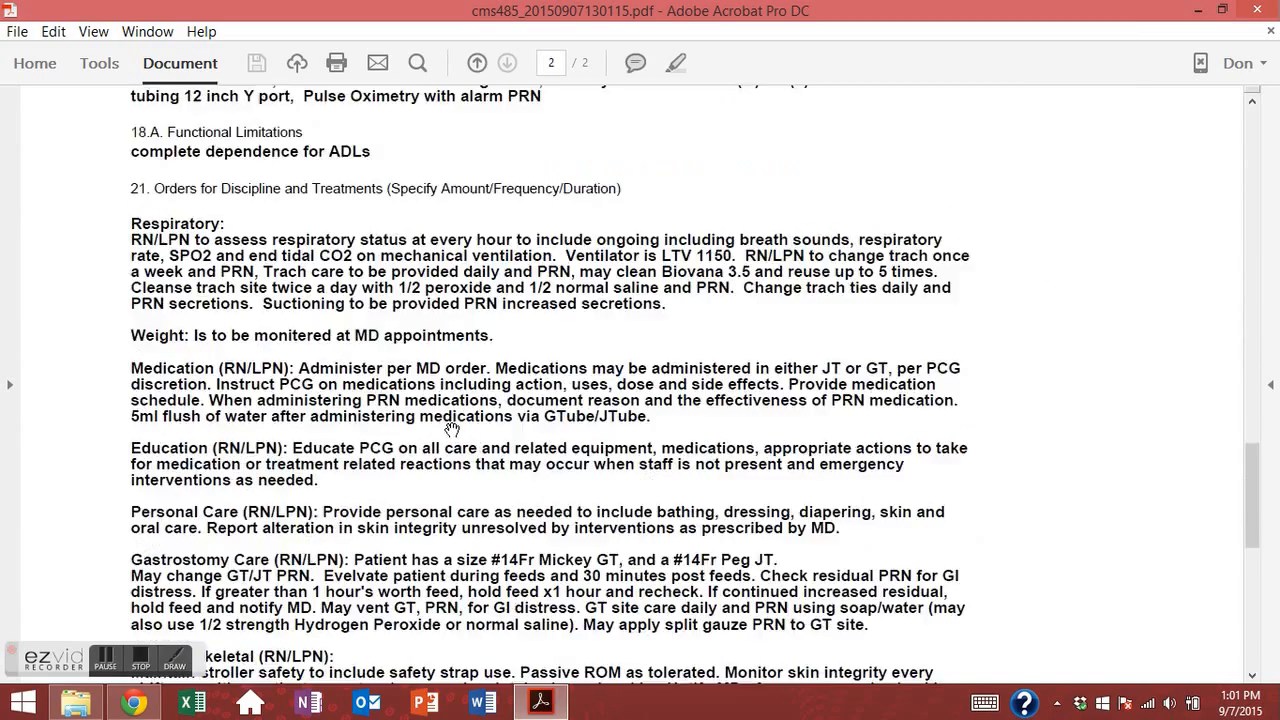
pyautogui.scroll(20, 447, 440)
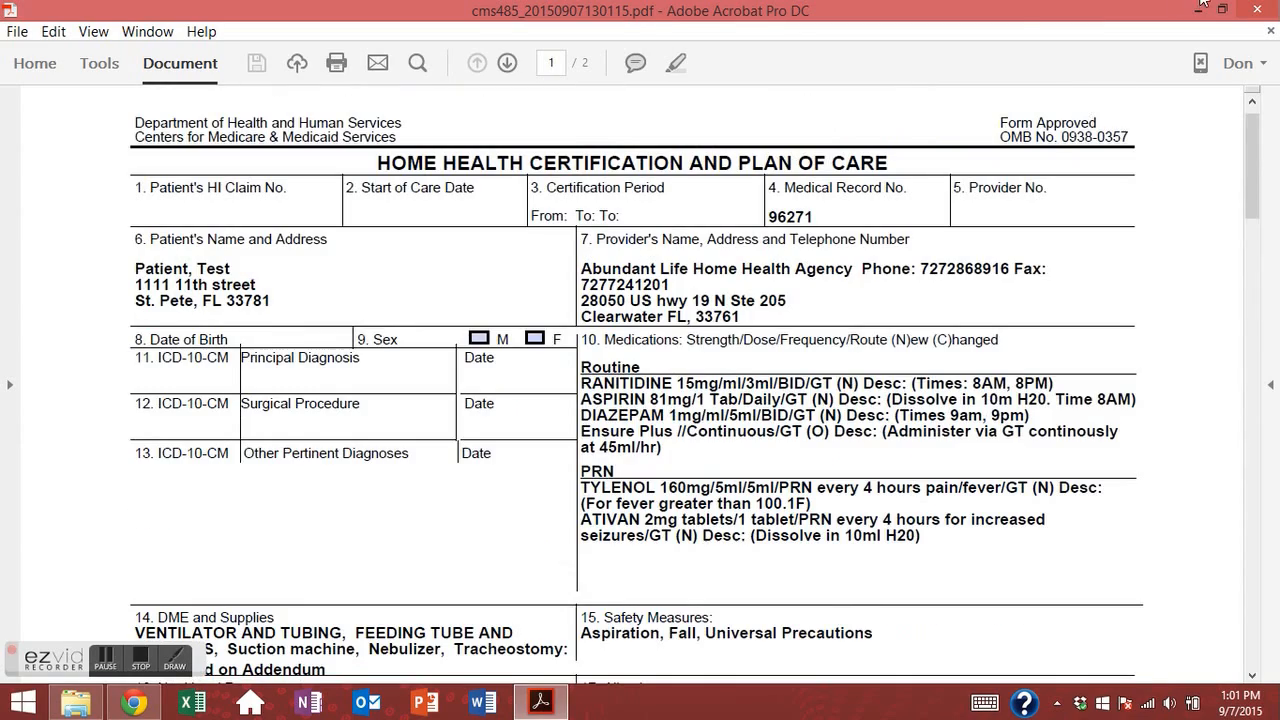
pyautogui.click(1262, 10)
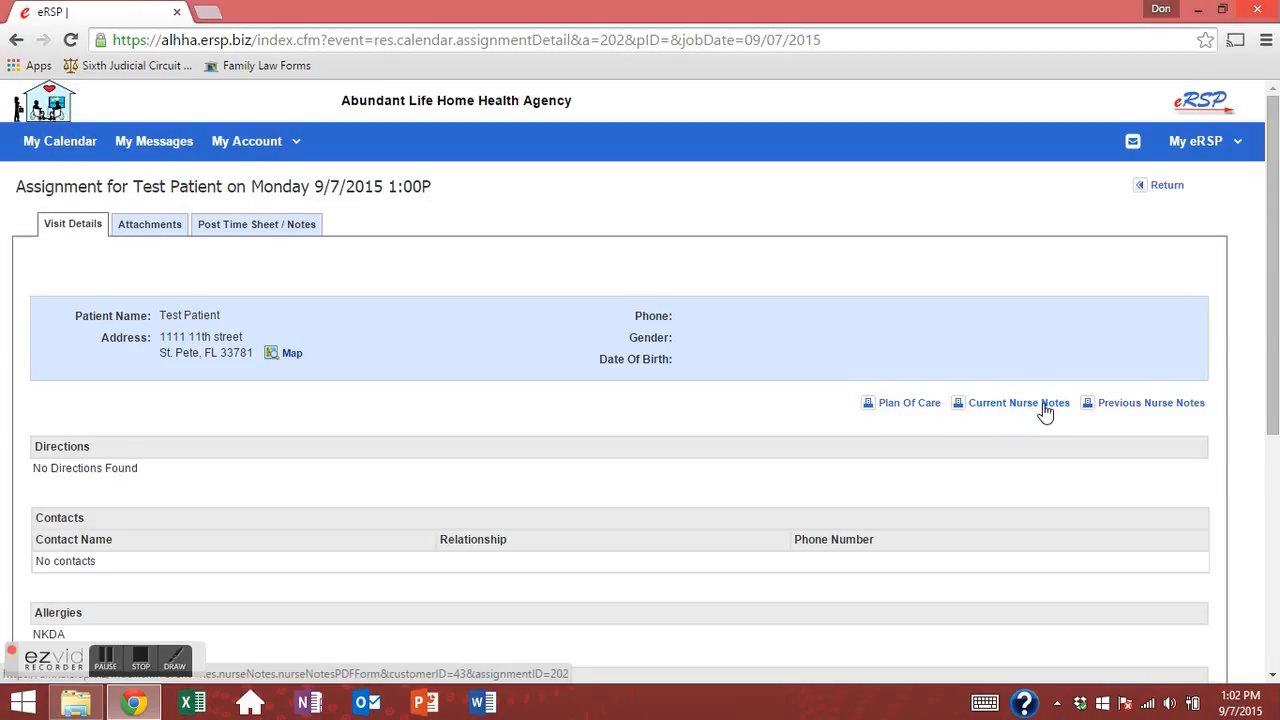
# Open the 12-page Current Nurse Notes PDF and maximize the Acrobat window.
pyautogui.click(1122, 405)
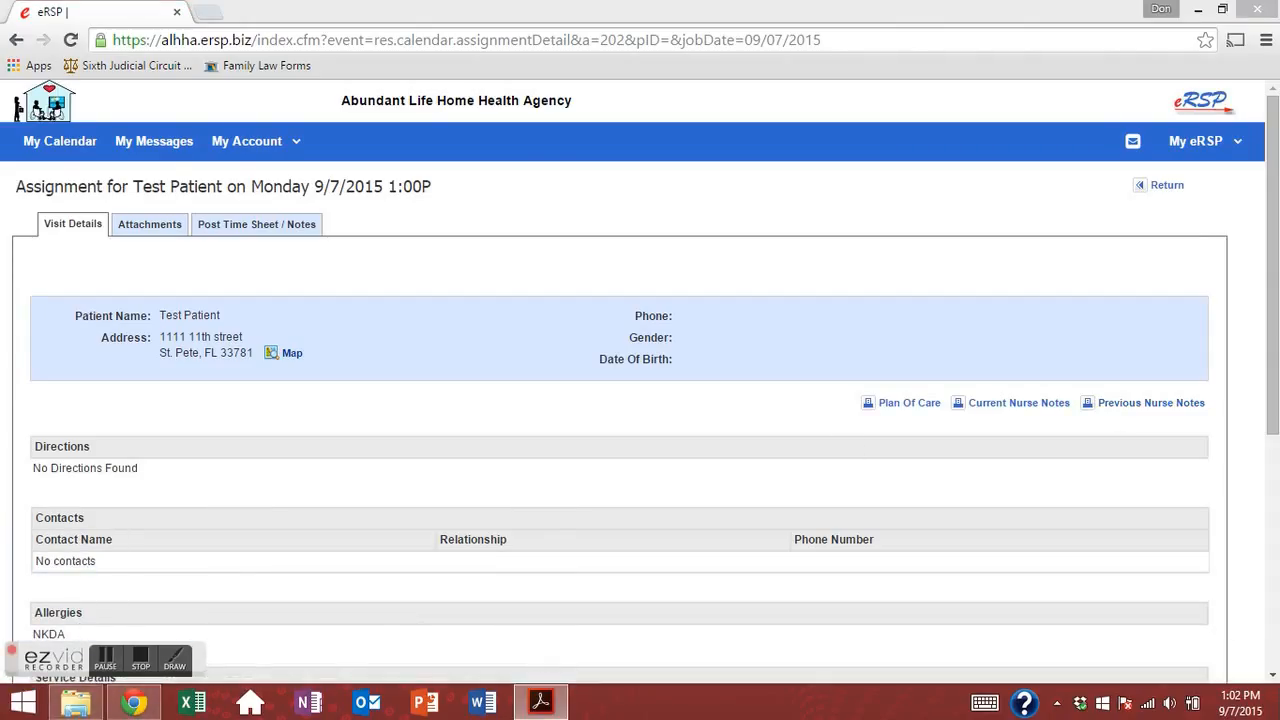
pyautogui.moveTo(550, 0); pyautogui.dragTo(440, 20)
pyautogui.doubleClick(440, 20)
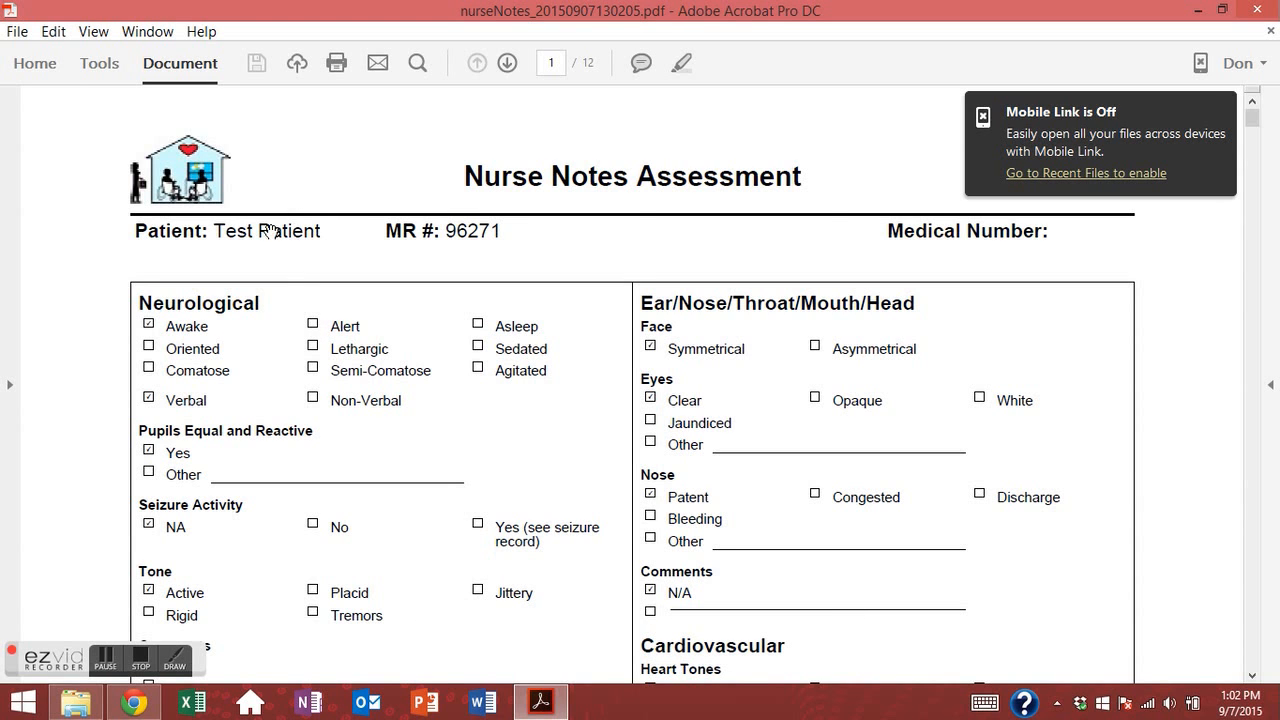
# Read the opening nurse notes pages, including page 2's lower sections and page 3's Gastrointestinal section.
pyautogui.scroll(-3, 363, 265)
pyautogui.scroll(-3, 380, 317)
pyautogui.scroll(6, 408, 291)
pyautogui.scroll(-4, 410, 290)
pyautogui.scroll(-20, 410, 290)
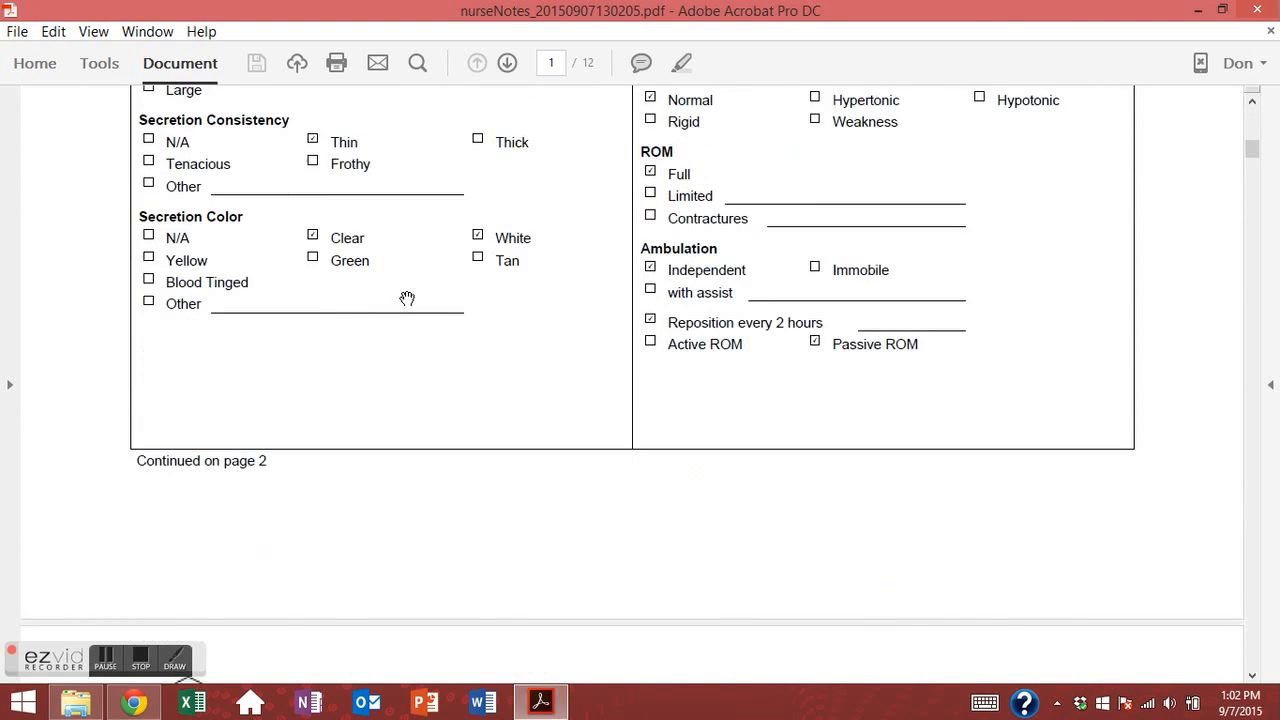
pyautogui.scroll(-20, 428, 314)
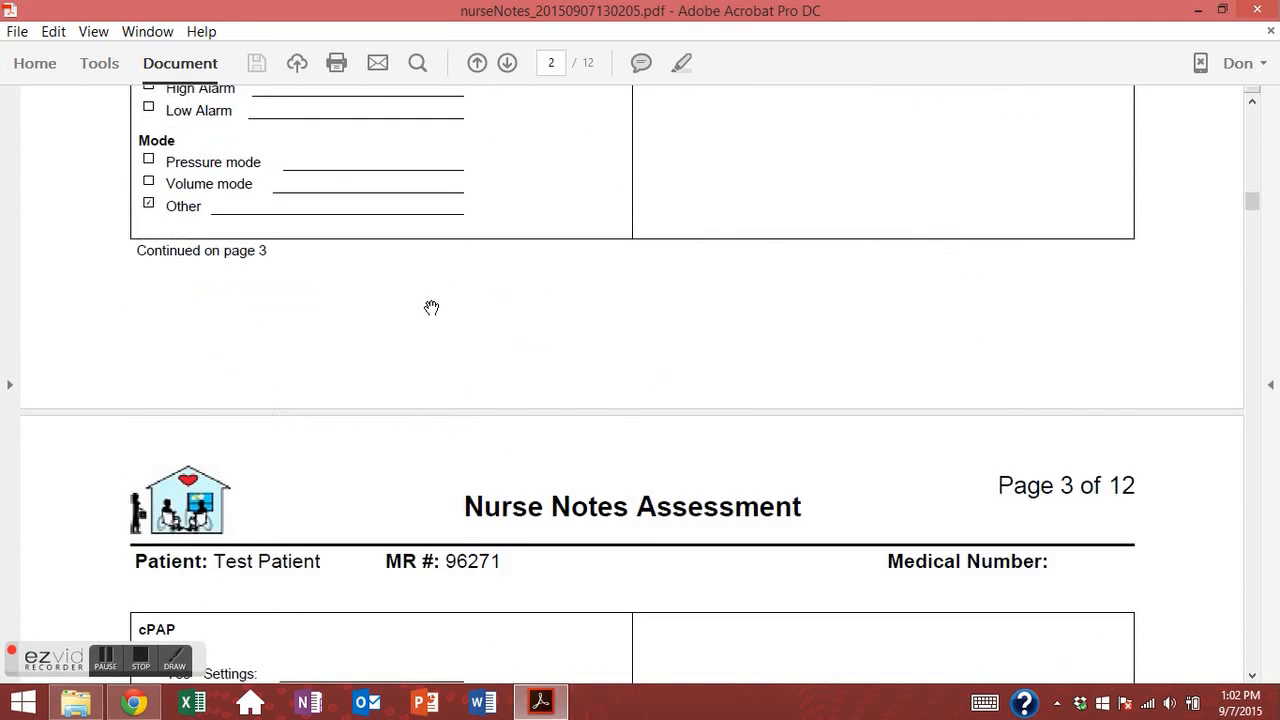
pyautogui.scroll(-20, 431, 309)
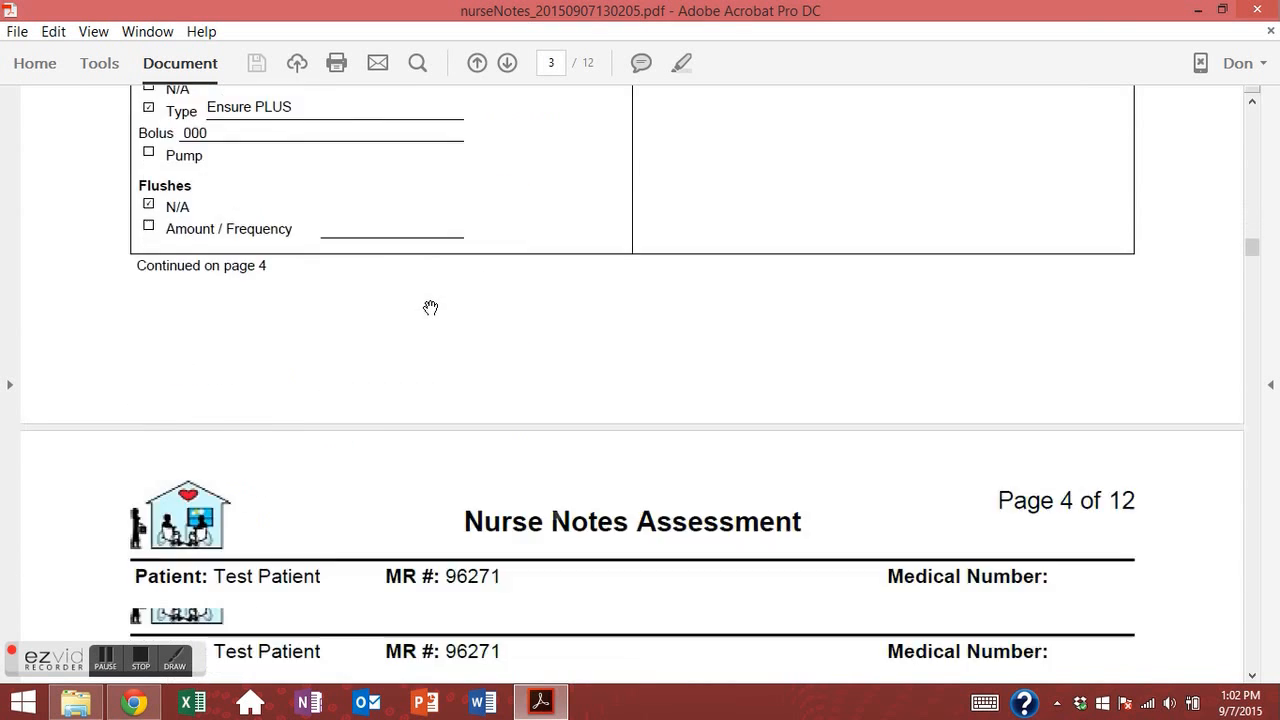
pyautogui.scroll(-5, 430, 307)
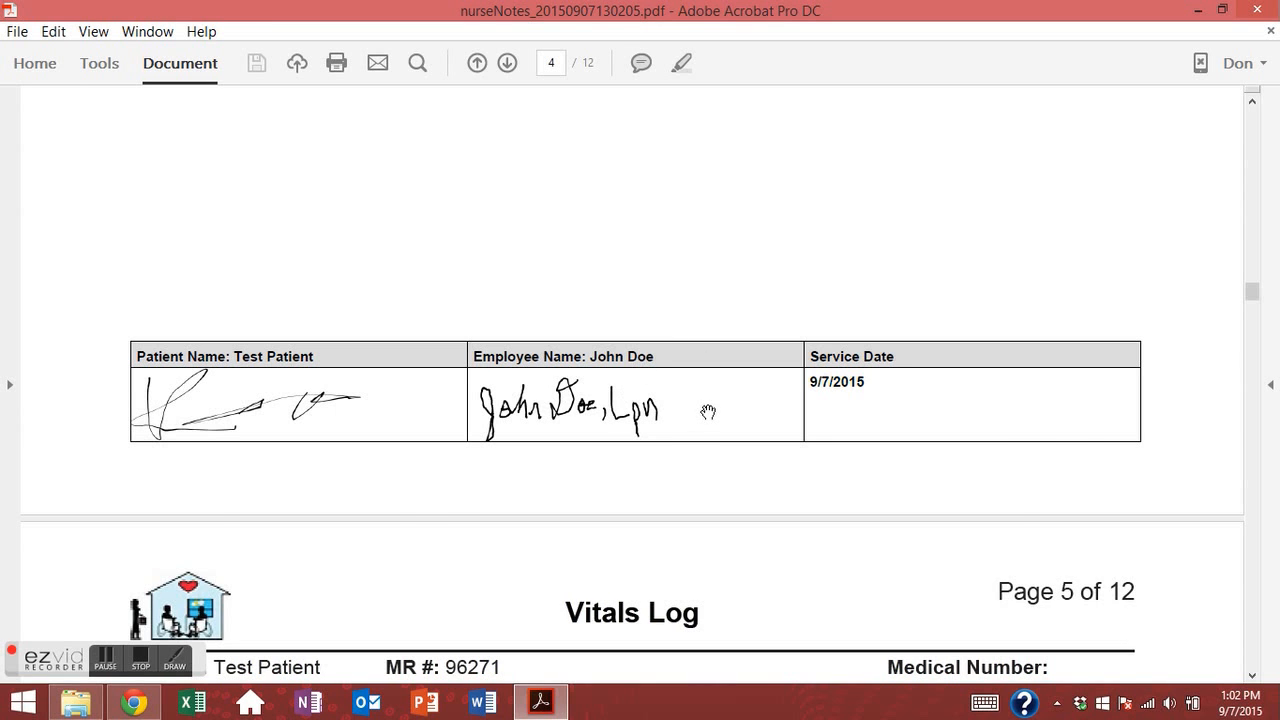
pyautogui.scroll(-3, 705, 413)
pyautogui.scroll(-1, 707, 420)
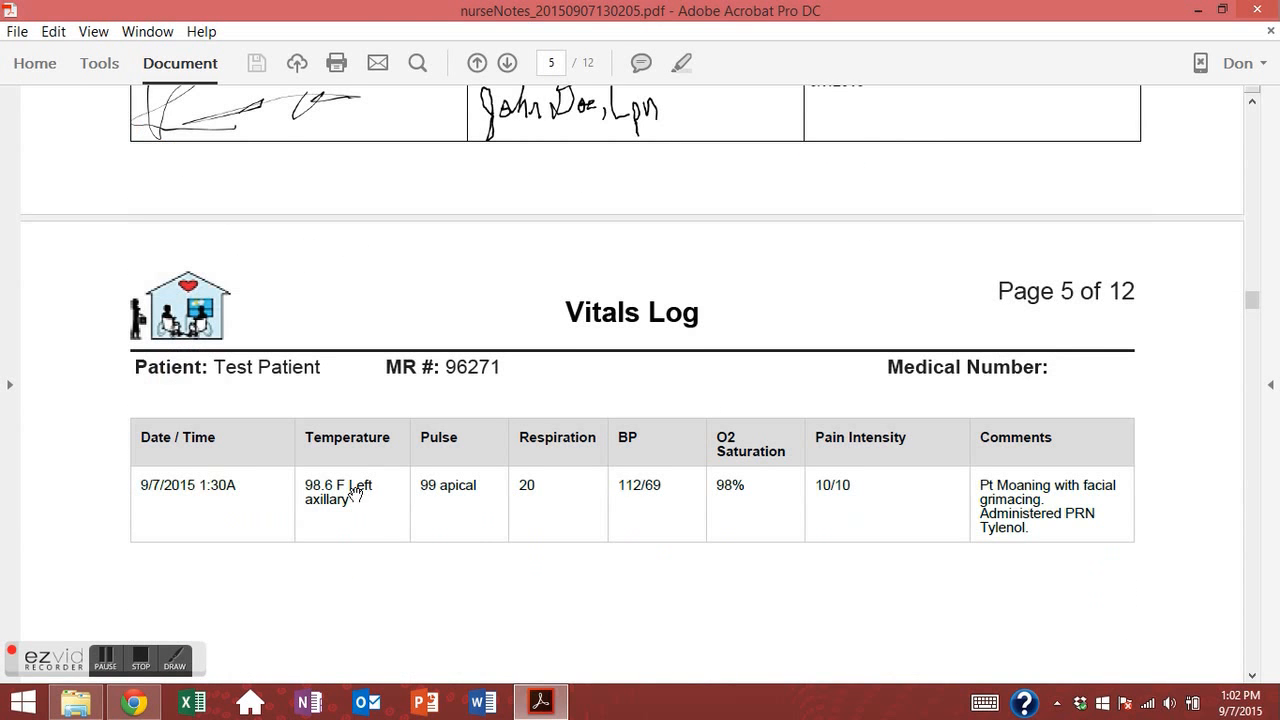
pyautogui.scroll(20, 286, 466)
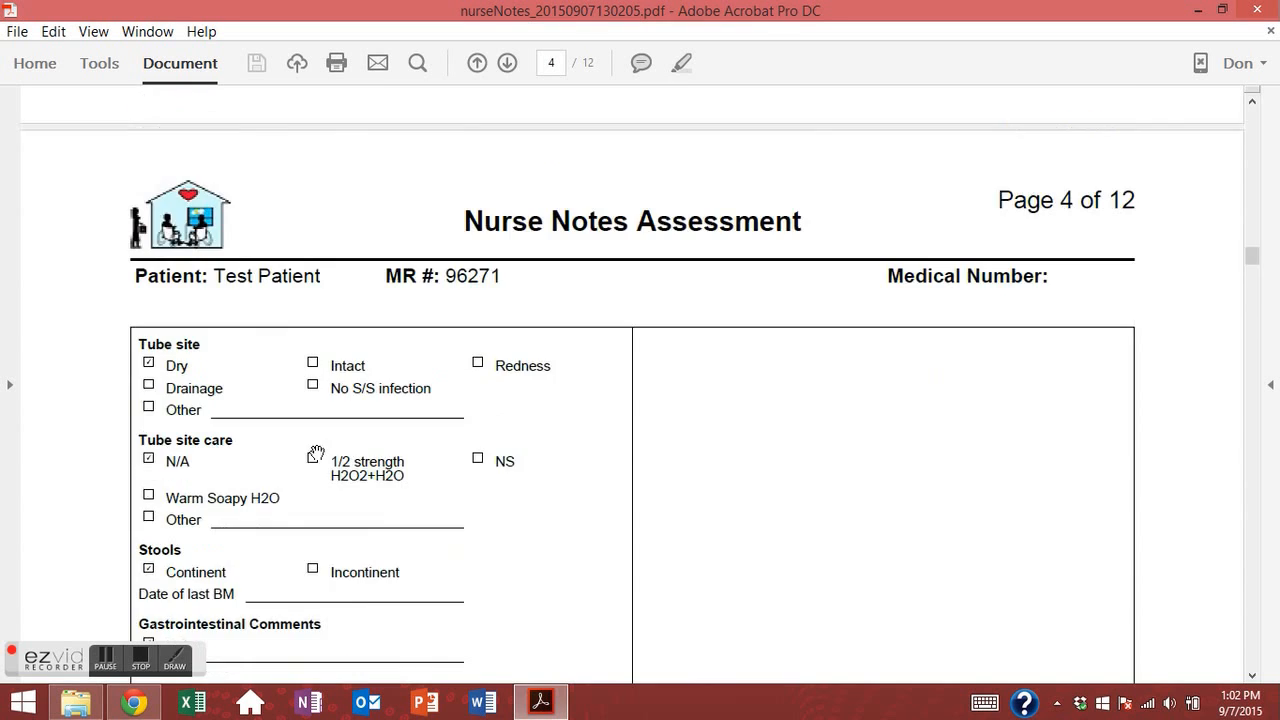
pyautogui.scroll(20, 397, 400)
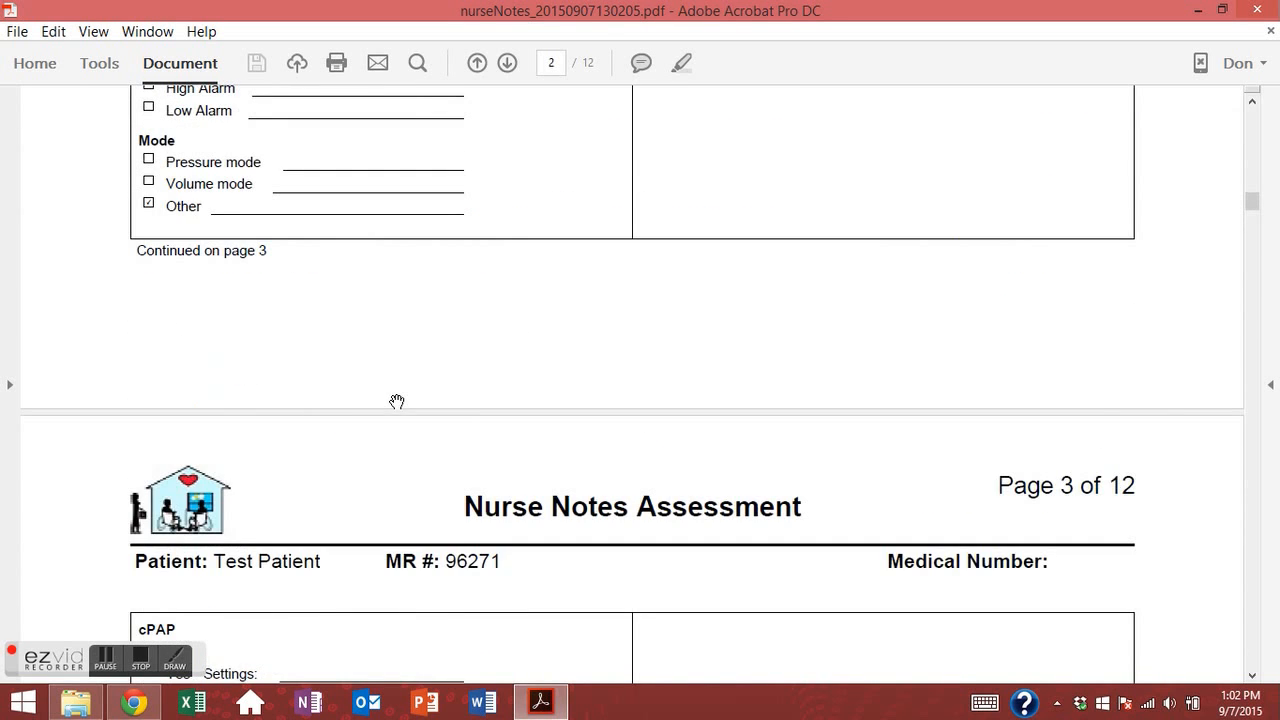
pyautogui.scroll(5, 397, 392)
pyautogui.scroll(5, 367, 377)
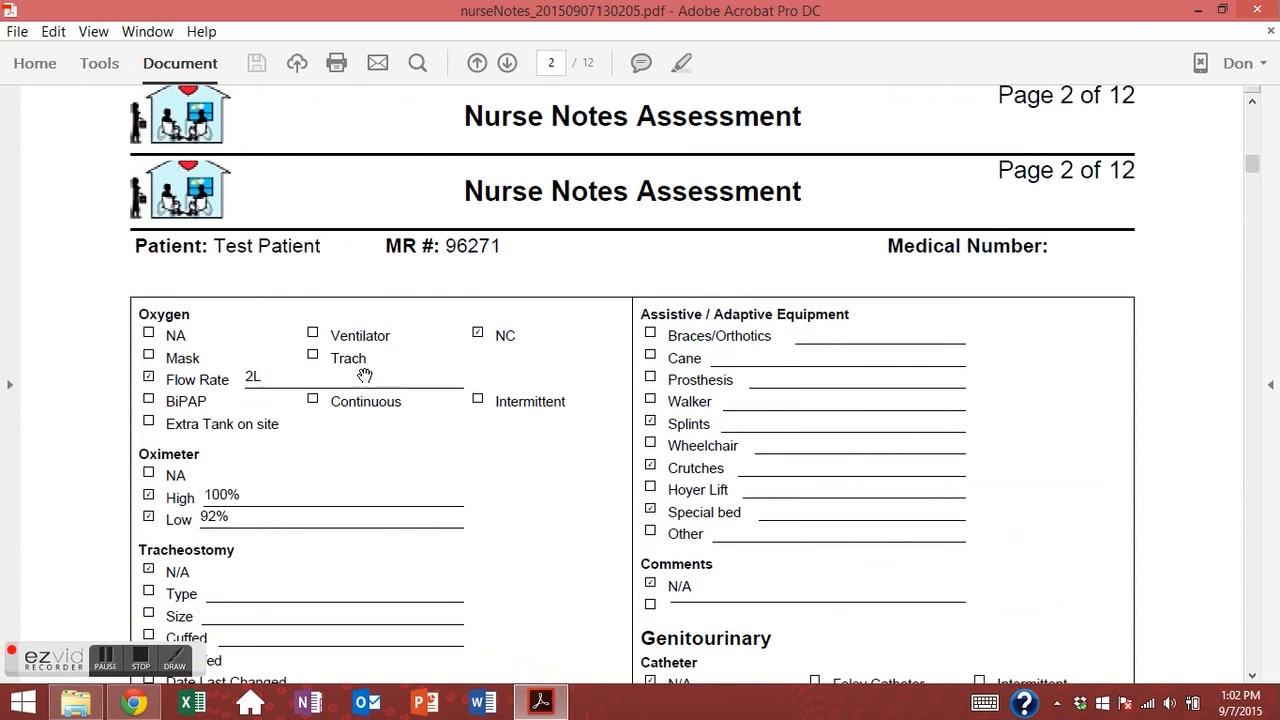
pyautogui.scroll(-8, 572, 363)
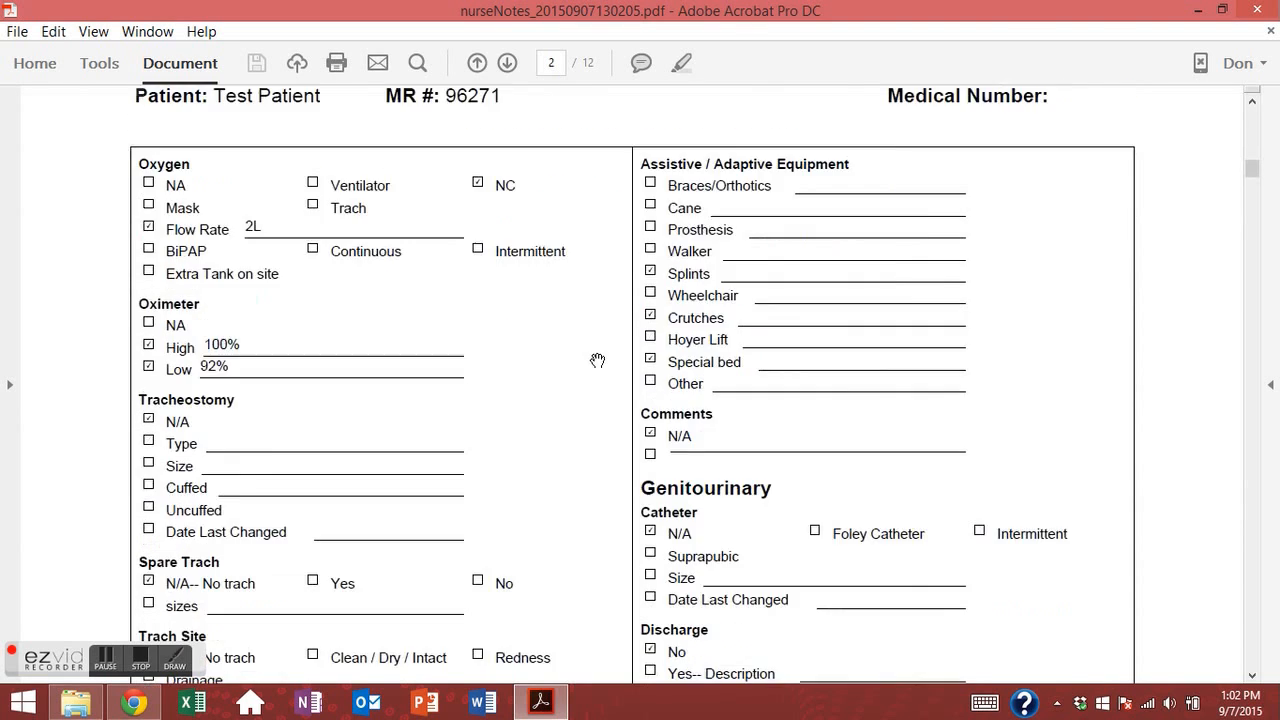
pyautogui.moveTo(724, 314); pyautogui.dragTo(698, 238)
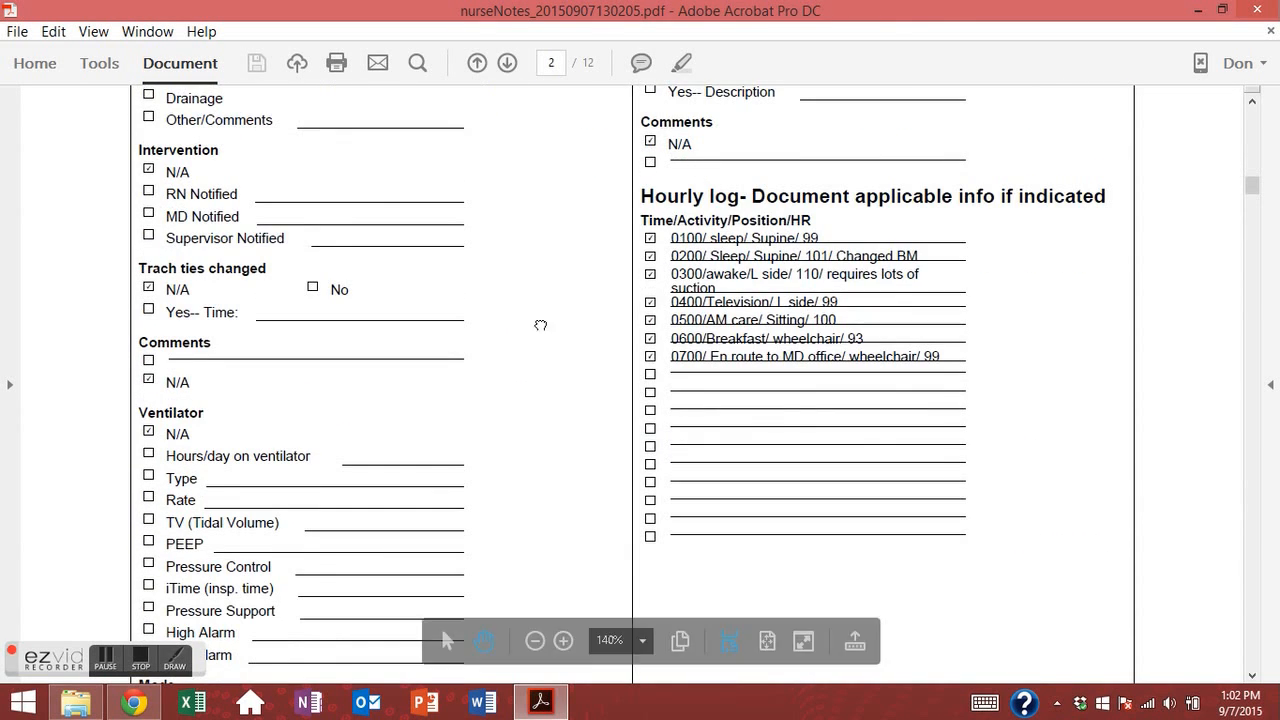
pyautogui.scroll(-9, 620, 326)
pyautogui.moveTo(708, 496); pyautogui.dragTo(690, 178)
pyautogui.moveTo(652, 509); pyautogui.dragTo(655, 186)
# Read the remaining pages through the Seizure Log and final Notes Log, then close the PDF.
pyautogui.scroll(-2, 552, 286)
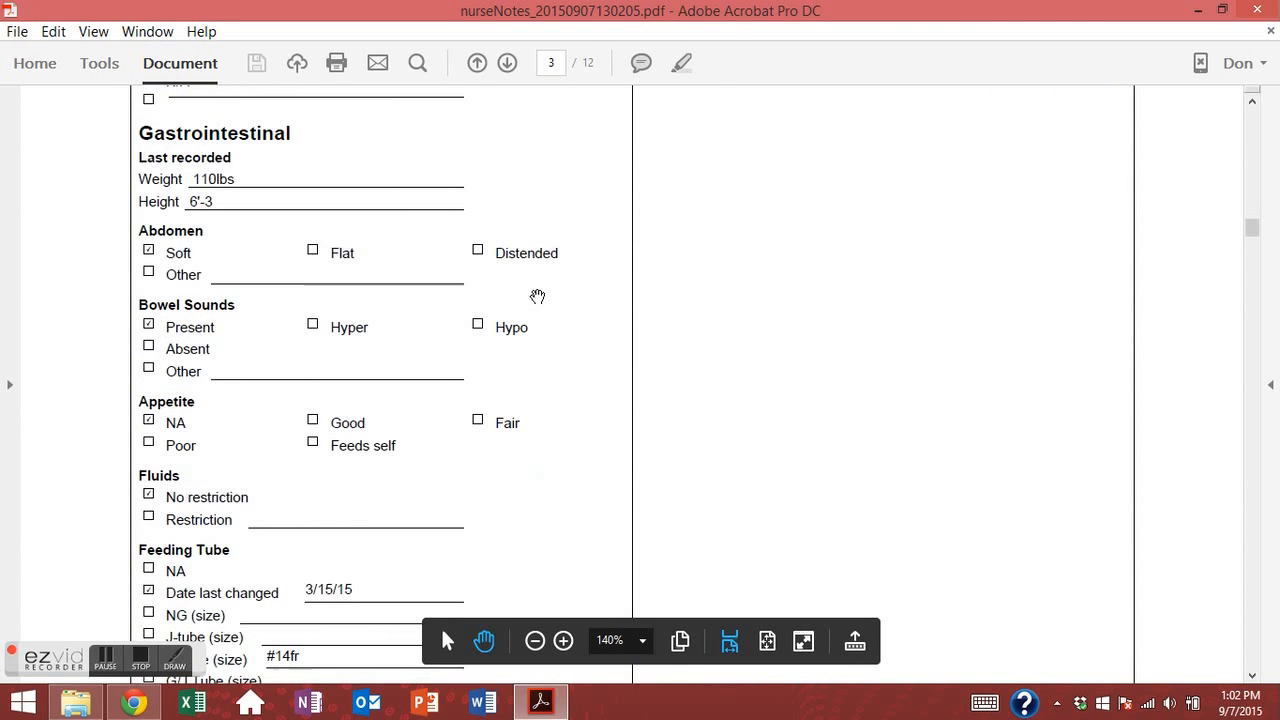
pyautogui.scroll(-10, 583, 362)
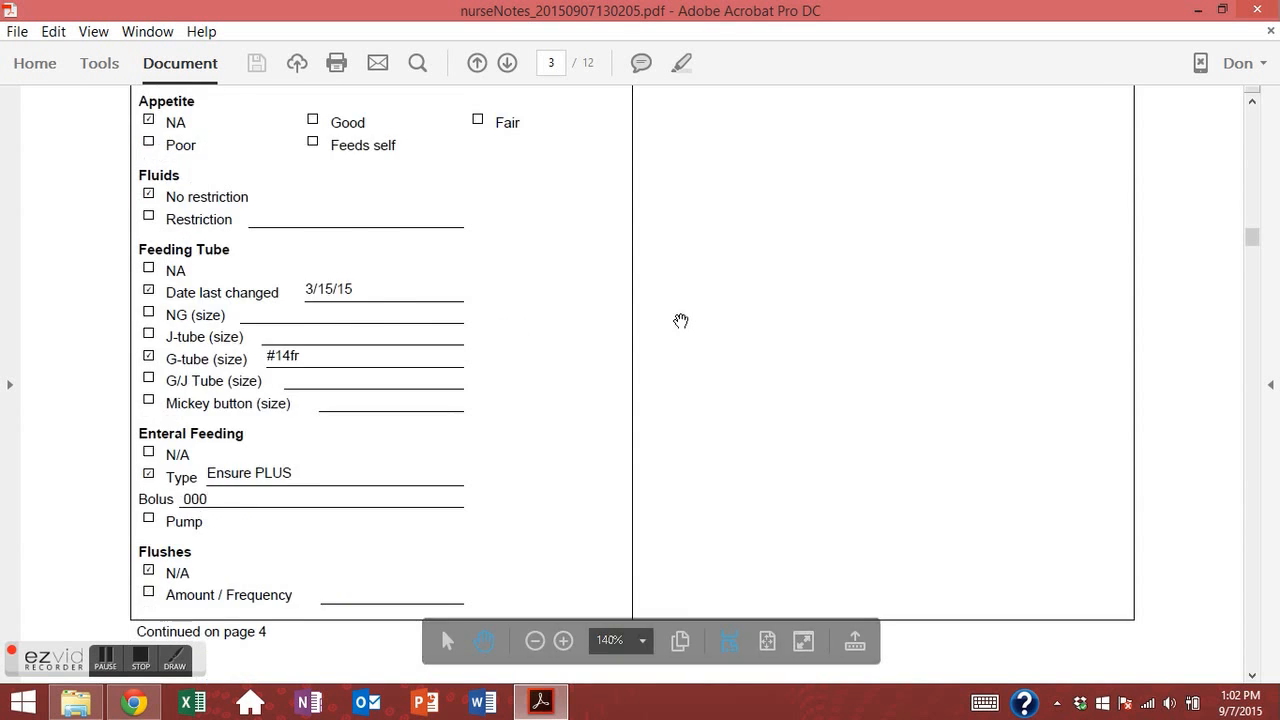
pyautogui.scroll(-10, 703, 312)
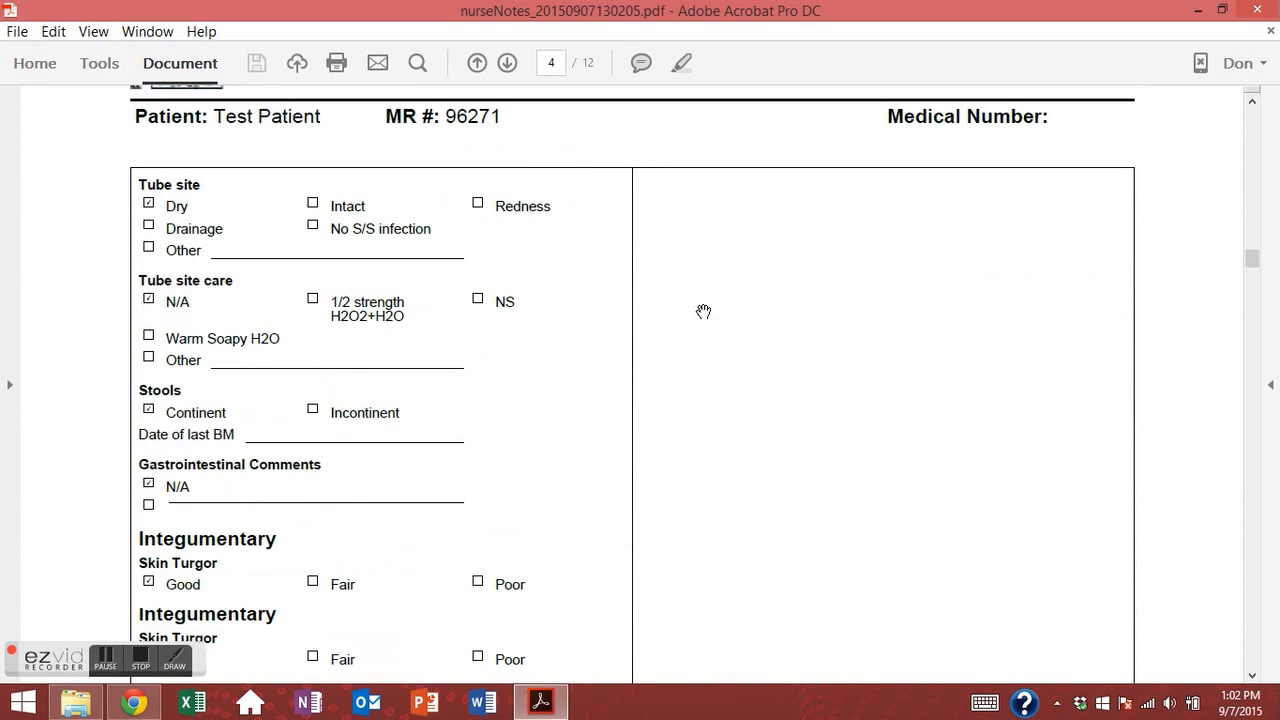
pyautogui.scroll(-10, 698, 306)
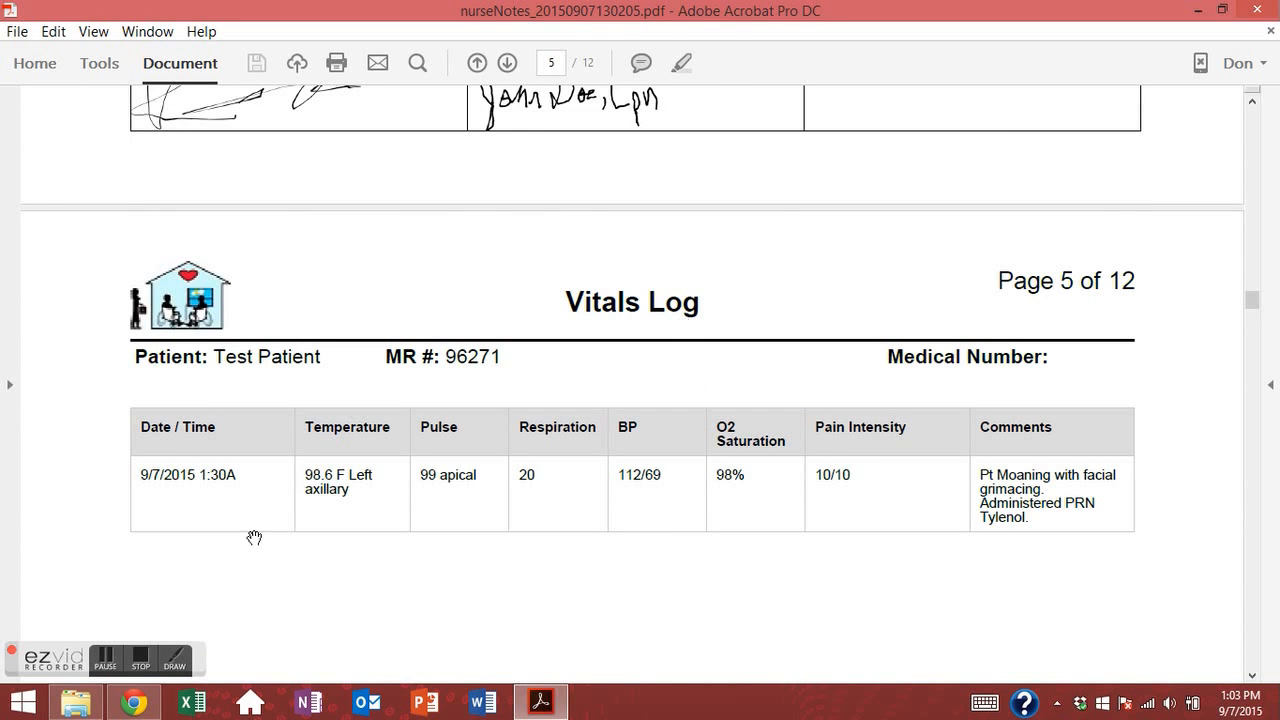
pyautogui.scroll(-3, 300, 363)
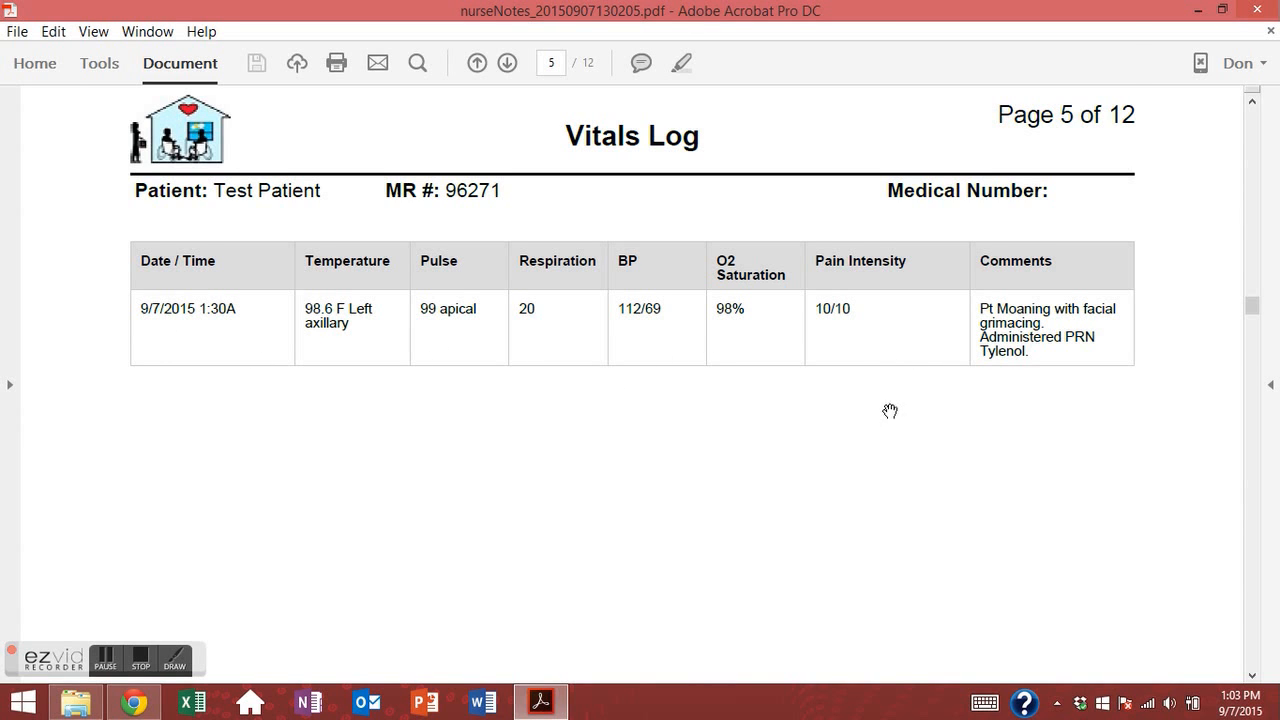
pyautogui.scroll(-5, 306, 463)
pyautogui.scroll(-8, 332, 469)
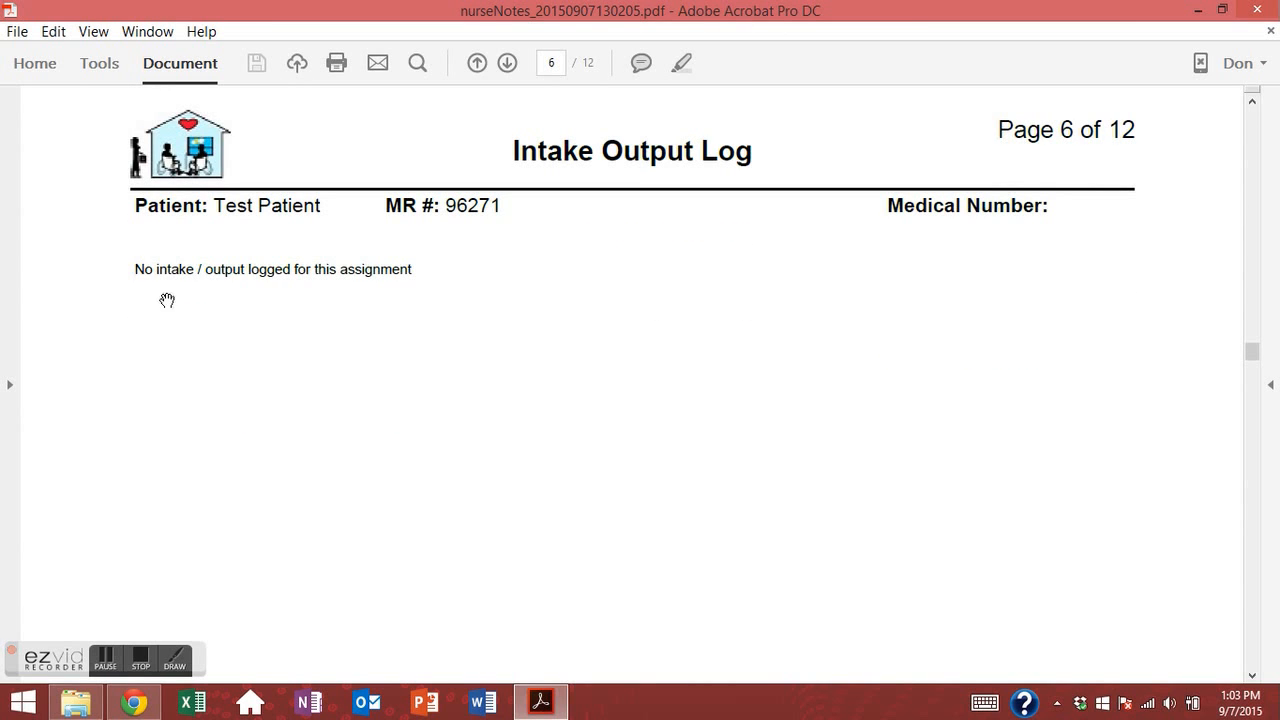
pyautogui.scroll(-1, 454, 464)
pyautogui.scroll(-5, 454, 464)
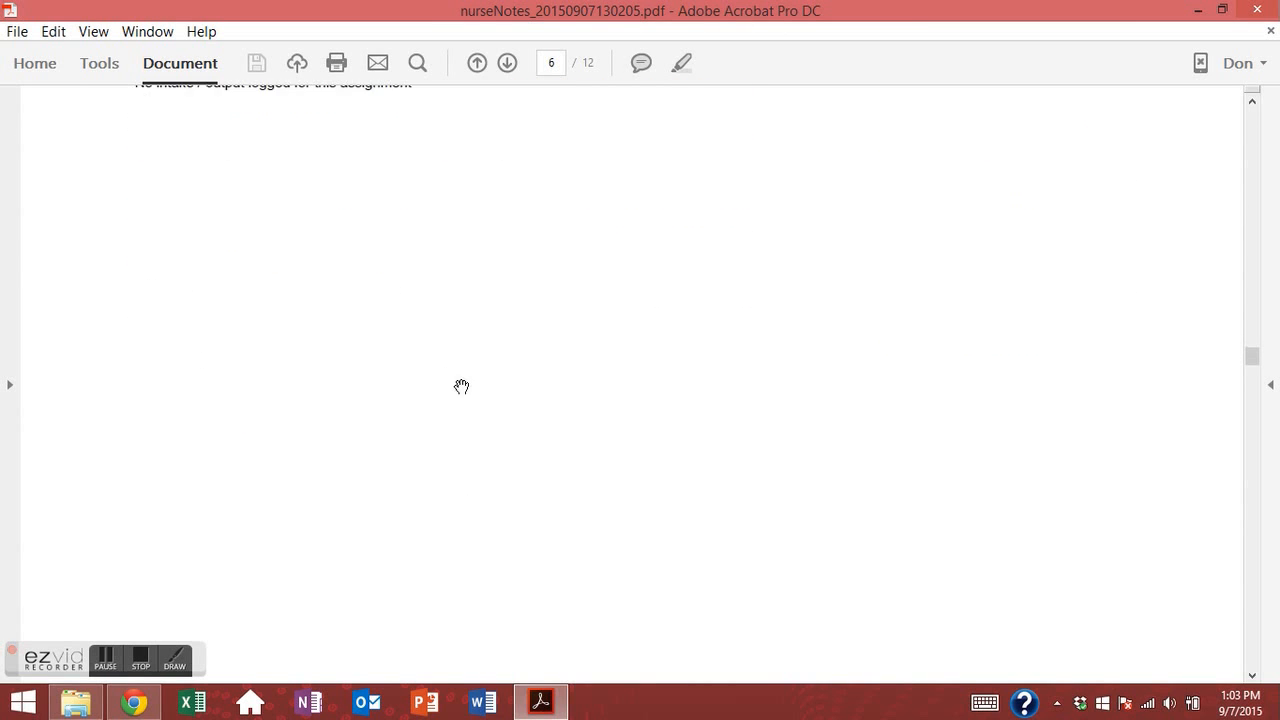
pyautogui.scroll(-8, 496, 441)
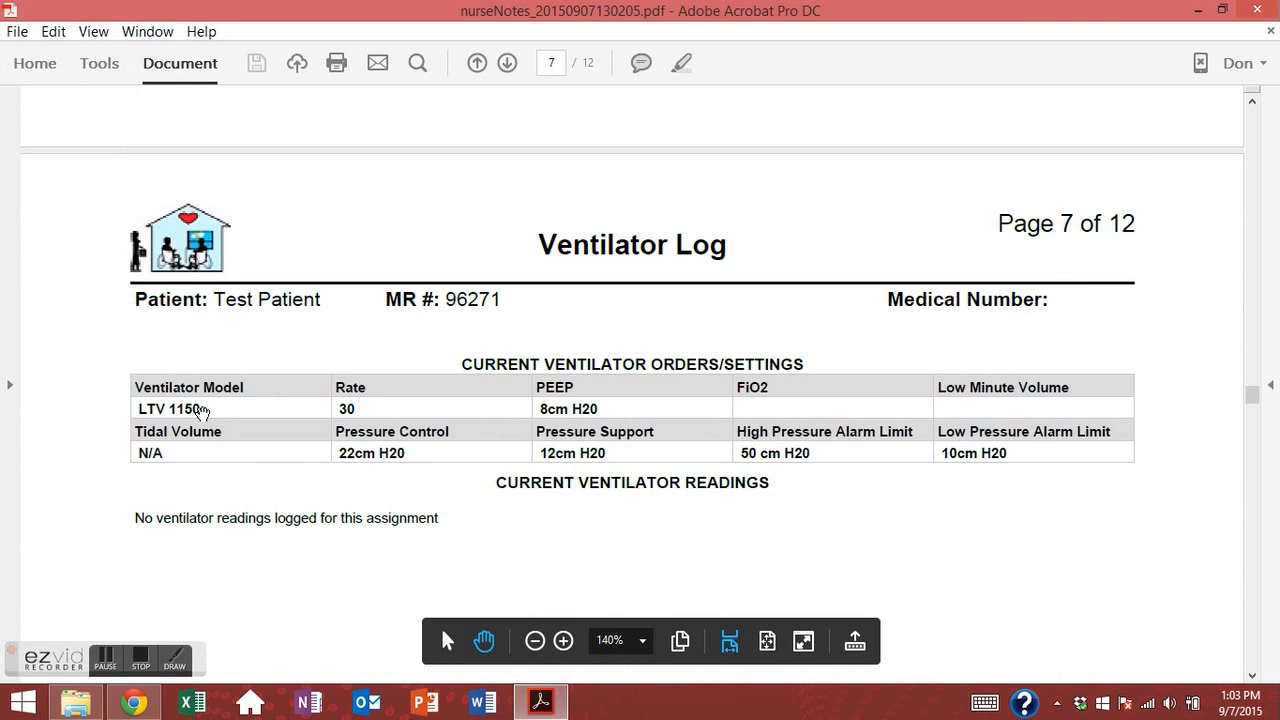
pyautogui.scroll(1, 517, 514)
pyautogui.scroll(-10, 535, 502)
pyautogui.scroll(-8, 535, 502)
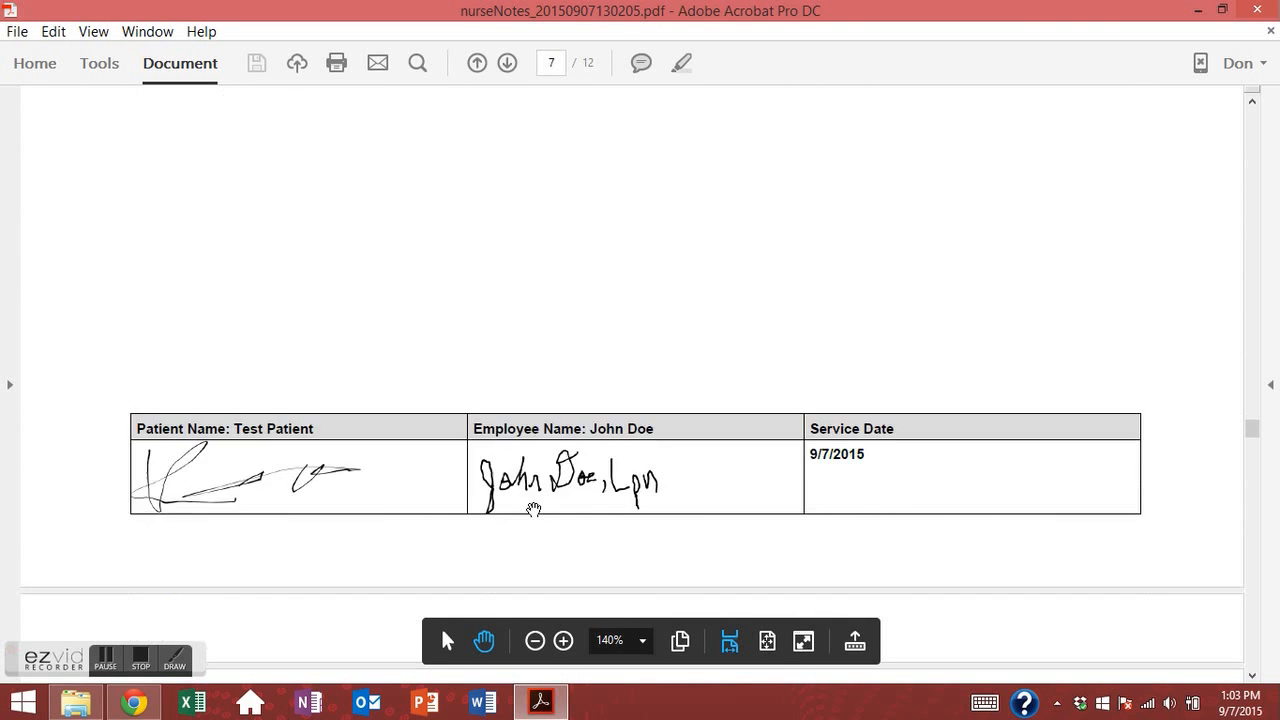
pyautogui.scroll(-3, 517, 491)
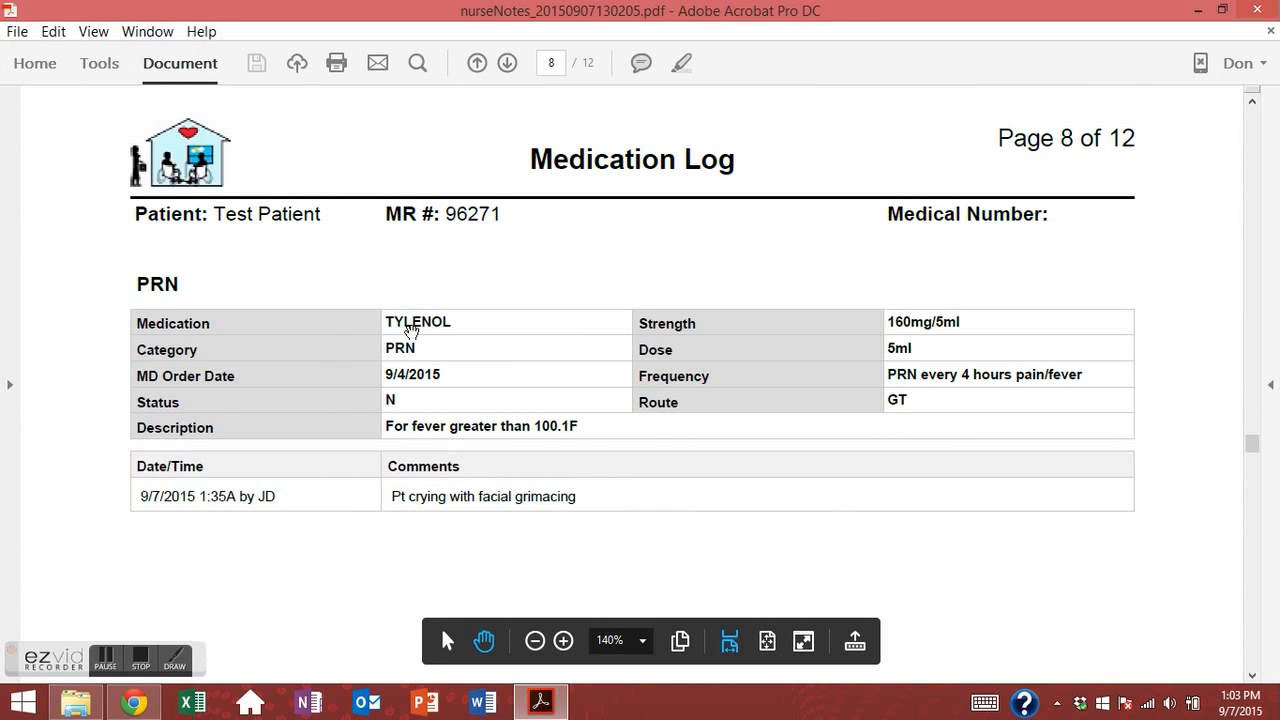
pyautogui.scroll(-10, 527, 484)
pyautogui.scroll(-15, 517, 491)
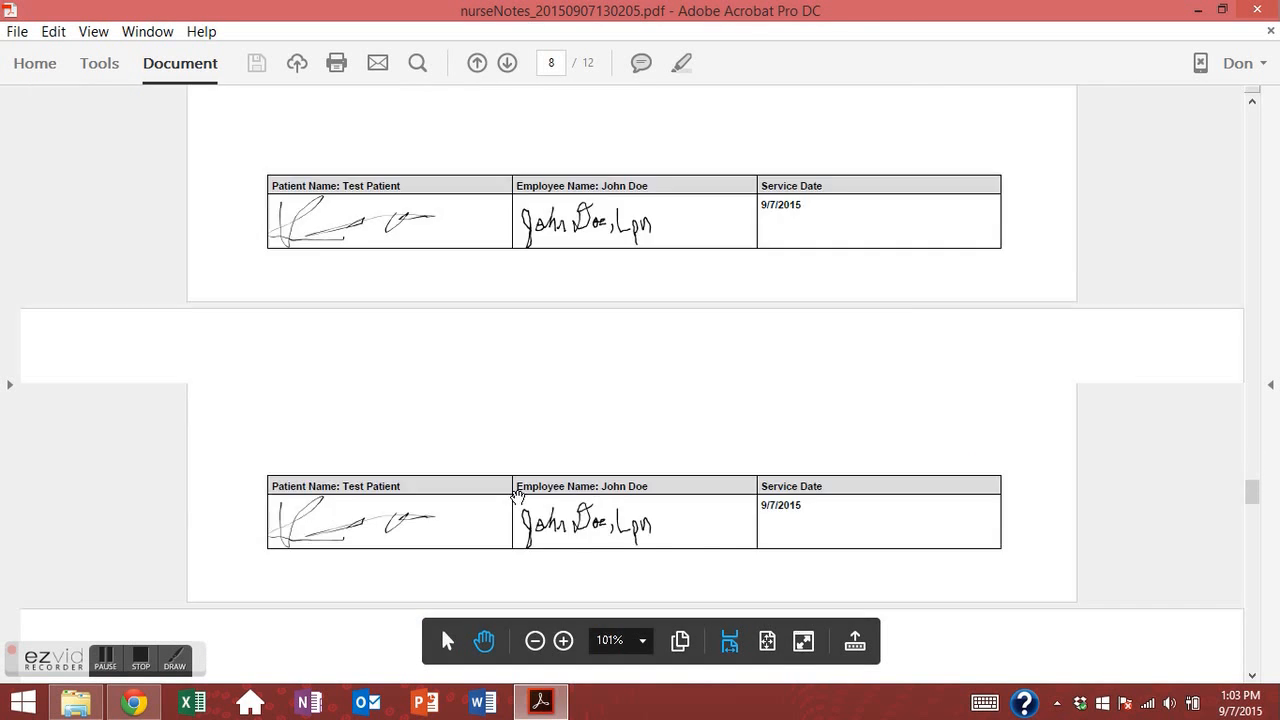
pyautogui.scroll(1, 389, 425)
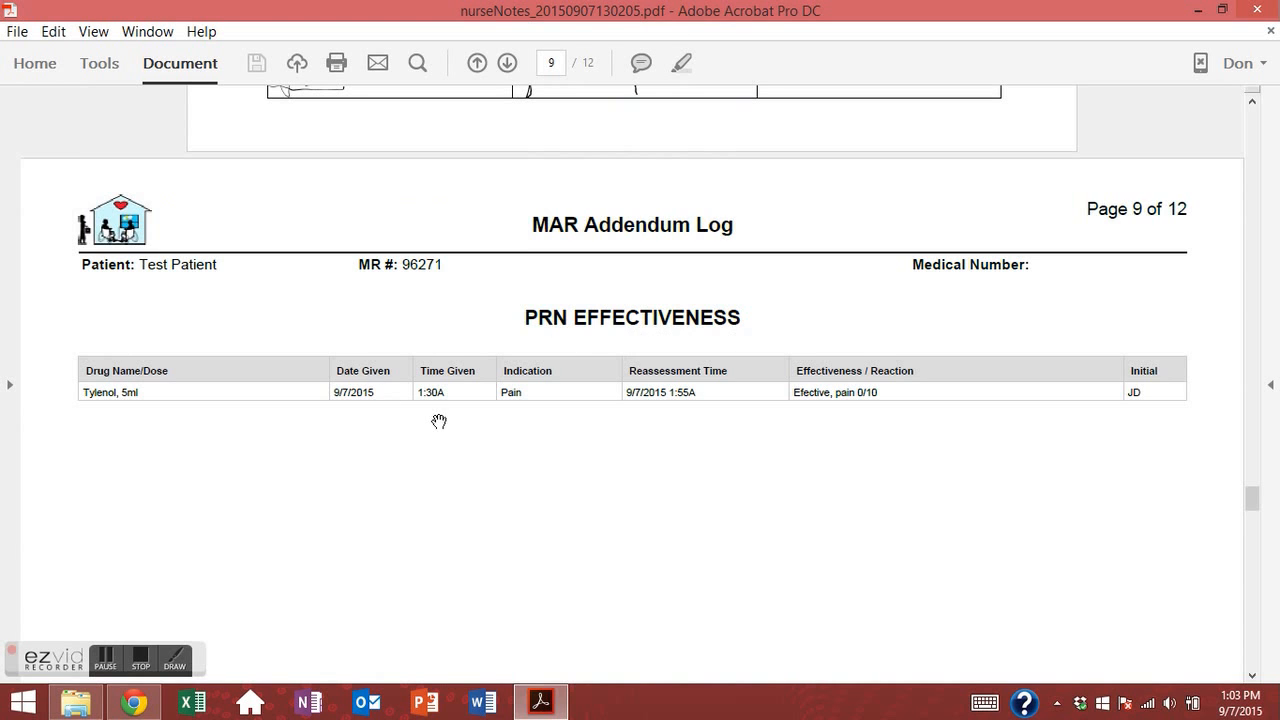
pyautogui.scroll(-15, 440, 422)
pyautogui.scroll(-12, 440, 422)
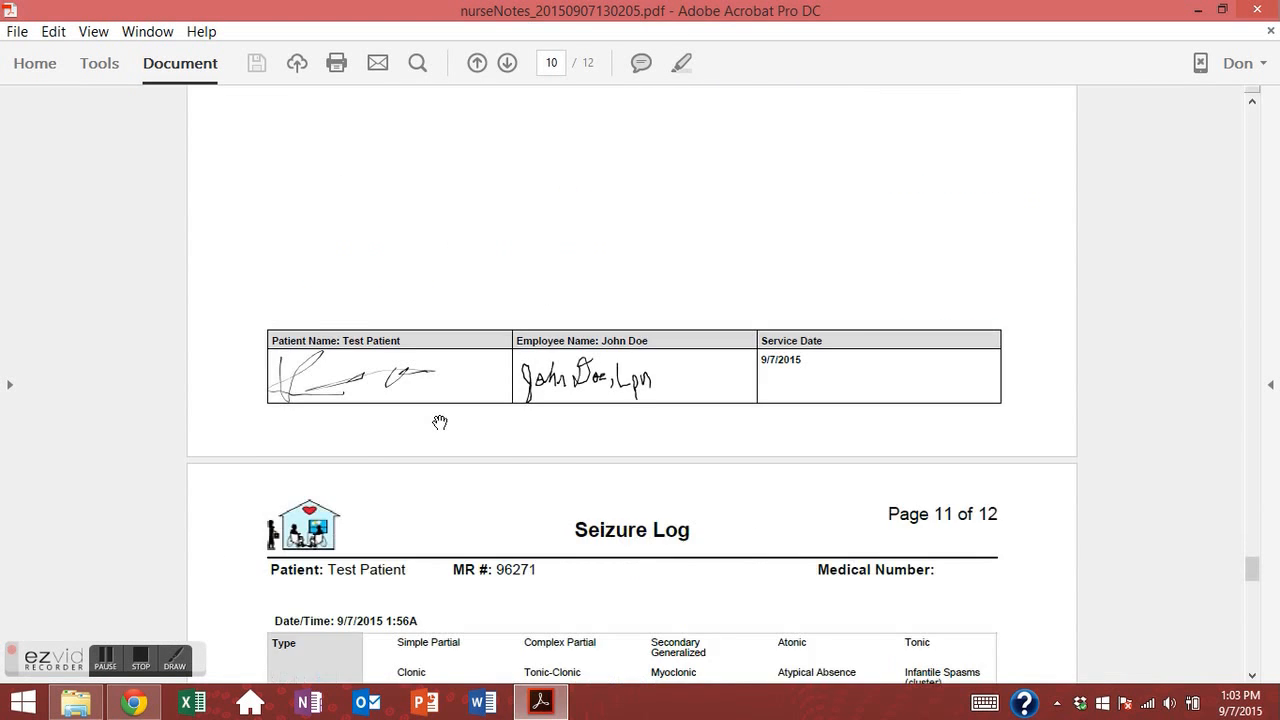
pyautogui.scroll(-10, 440, 422)
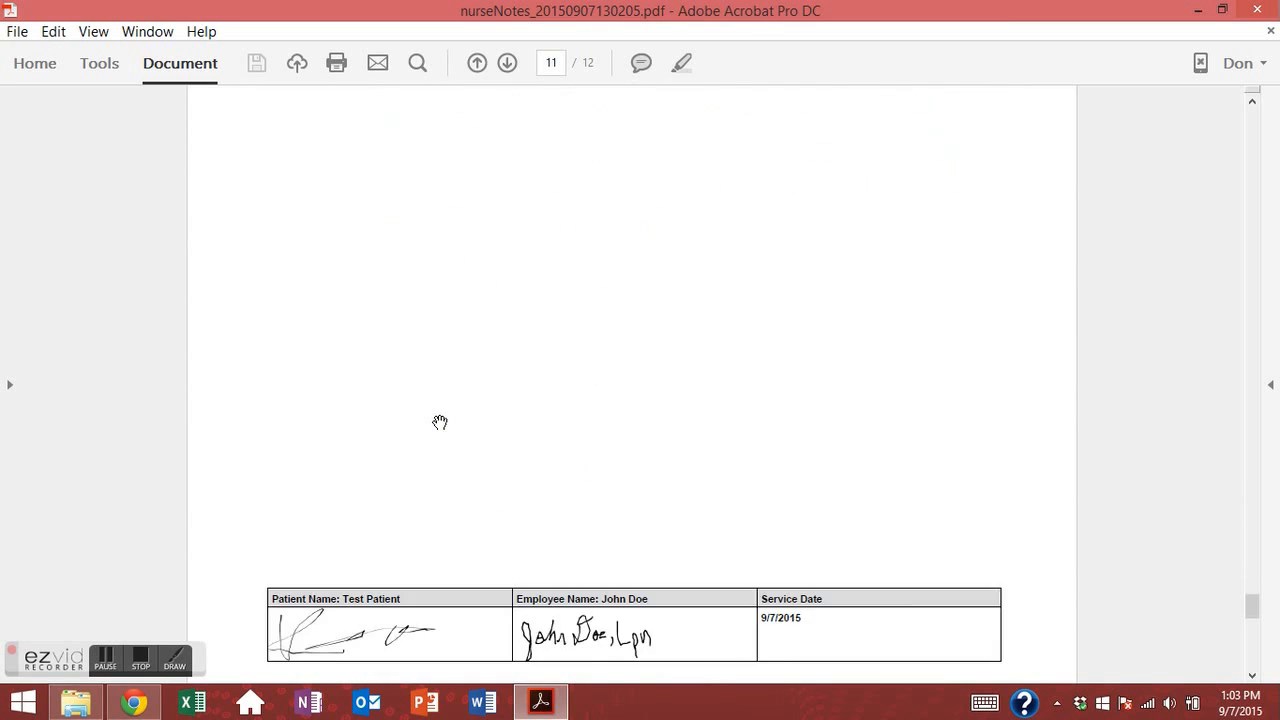
pyautogui.scroll(-1, 526, 410)
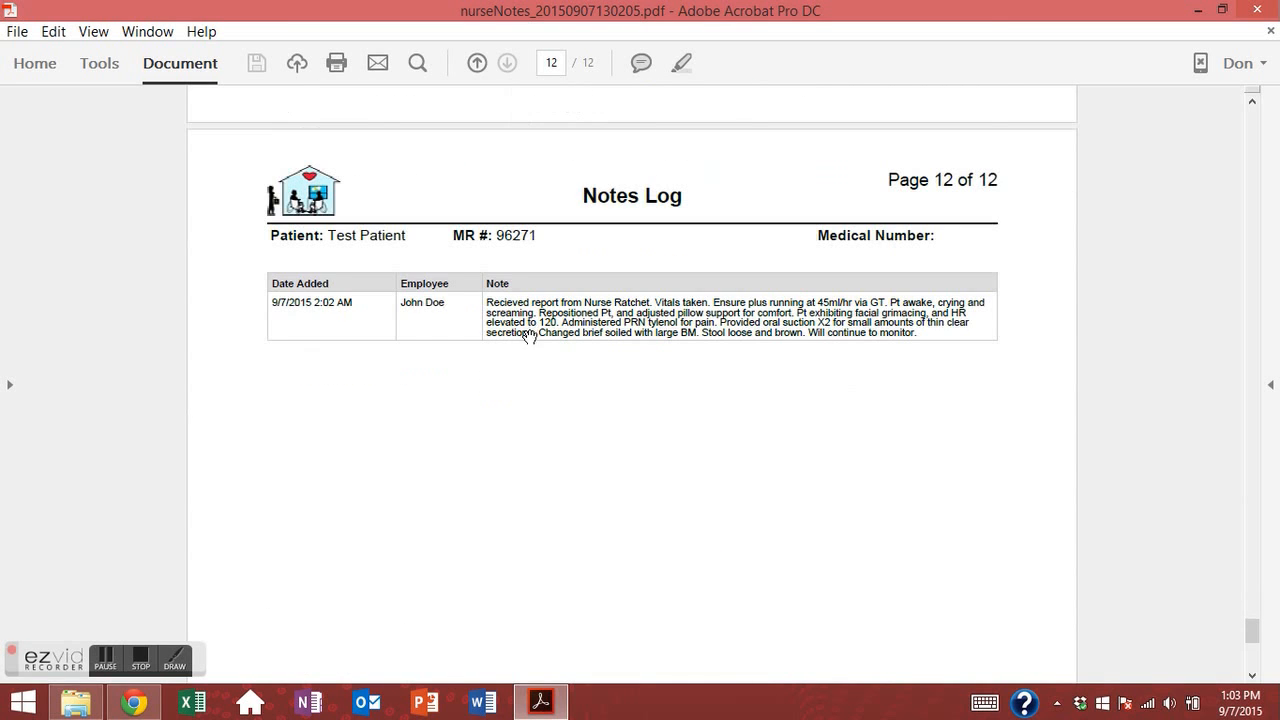
pyautogui.scroll(-8, 503, 480)
pyautogui.scroll(15, 766, 437)
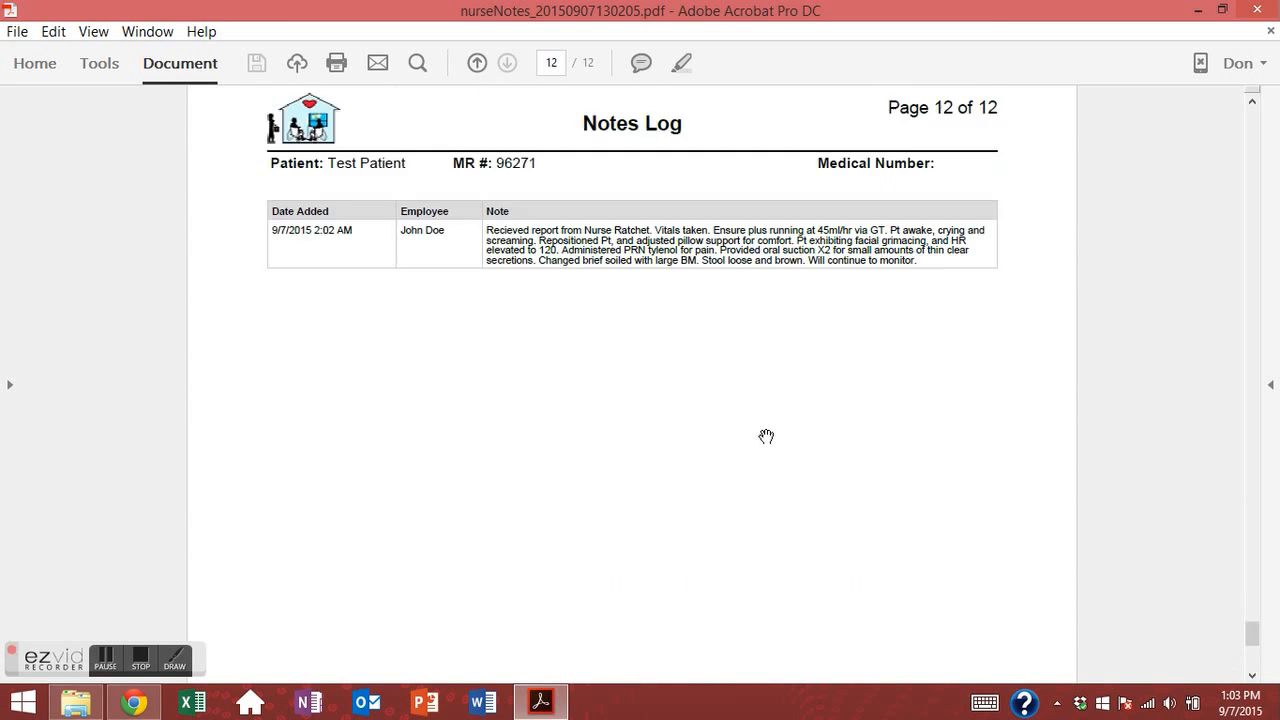
pyautogui.click(1256, 10)
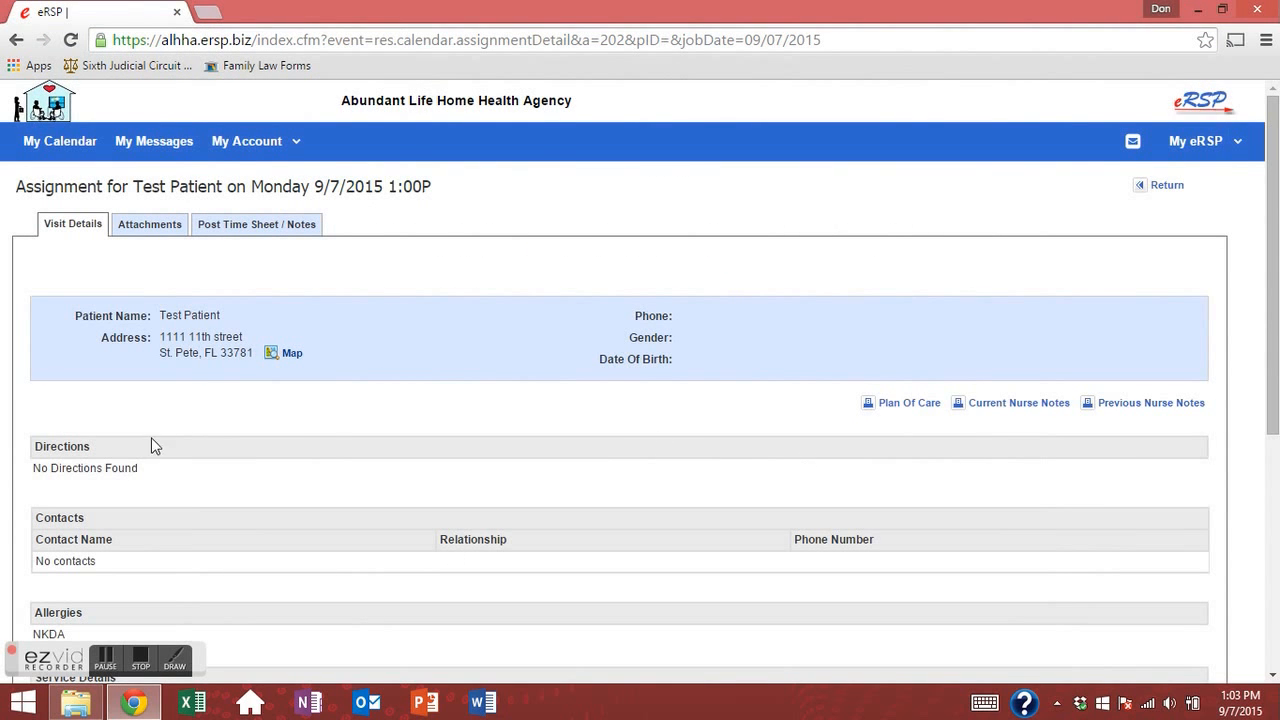
# Check the visit's attachments, then clock in at 1:03P from Post Time Sheet / Notes.
pyautogui.click(150, 224)
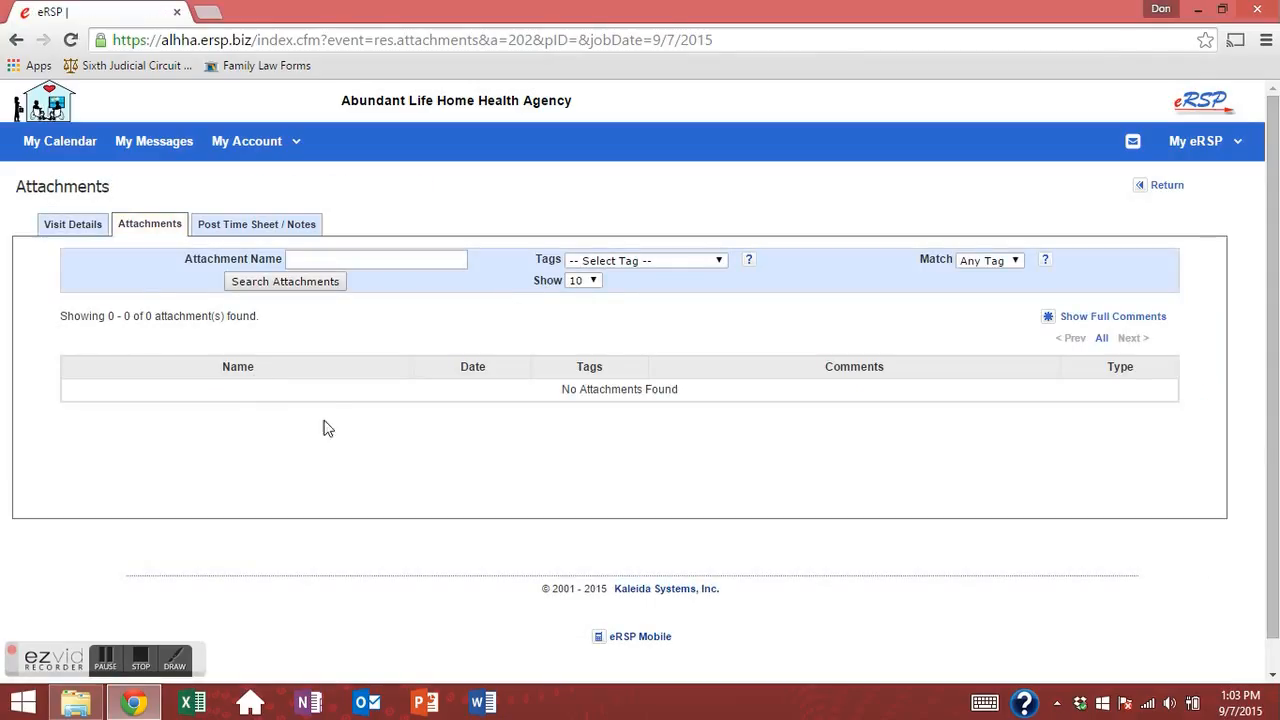
pyautogui.moveTo(233, 370); pyautogui.dragTo(358, 409)
pyautogui.click(361, 409)
pyautogui.click(281, 230)
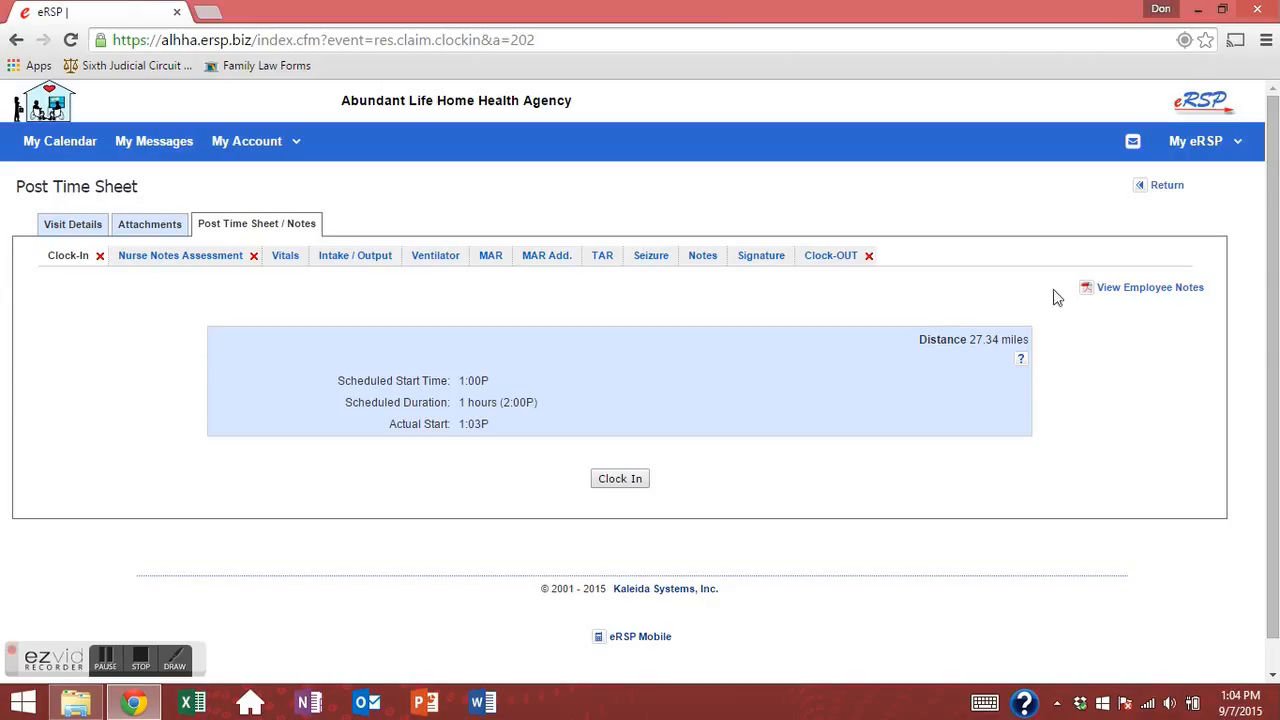
pyautogui.click(630, 480)
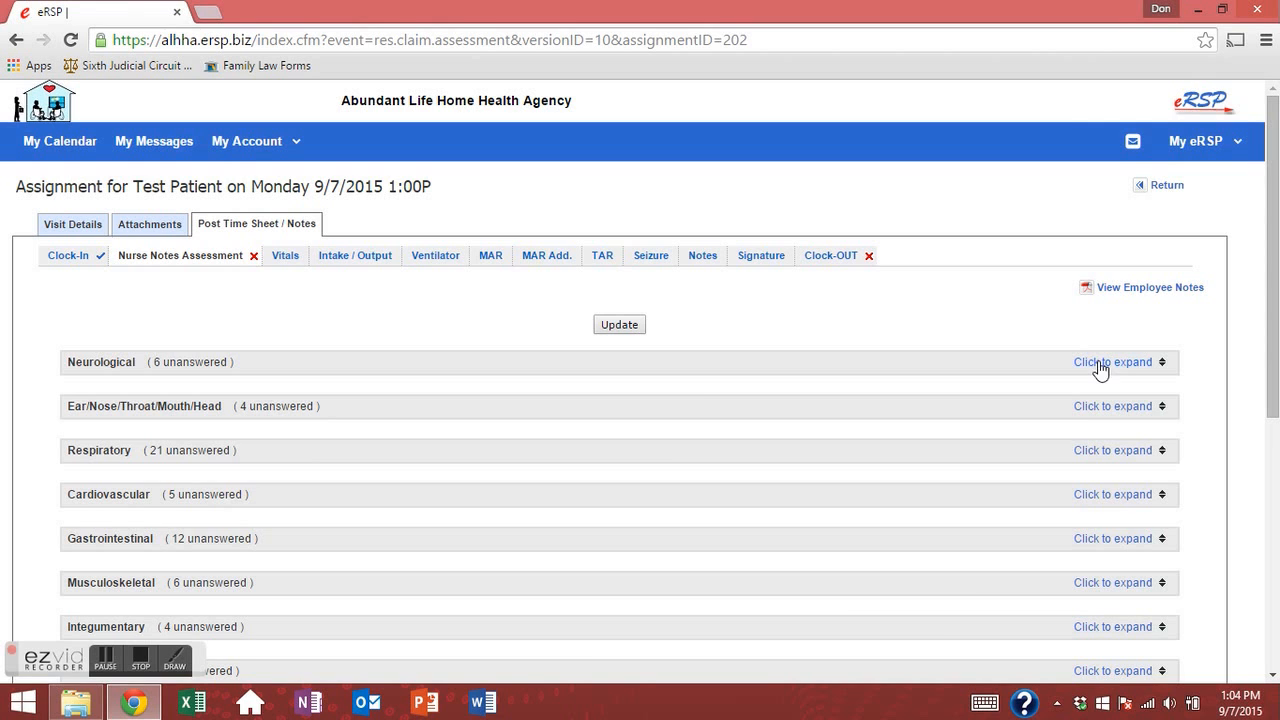
# Expand Neurological and record the patient as Verbal, with seizure activity Yes (see seizure record).
pyautogui.scroll(-3, 1080, 460)
pyautogui.scroll(2, 1069, 491)
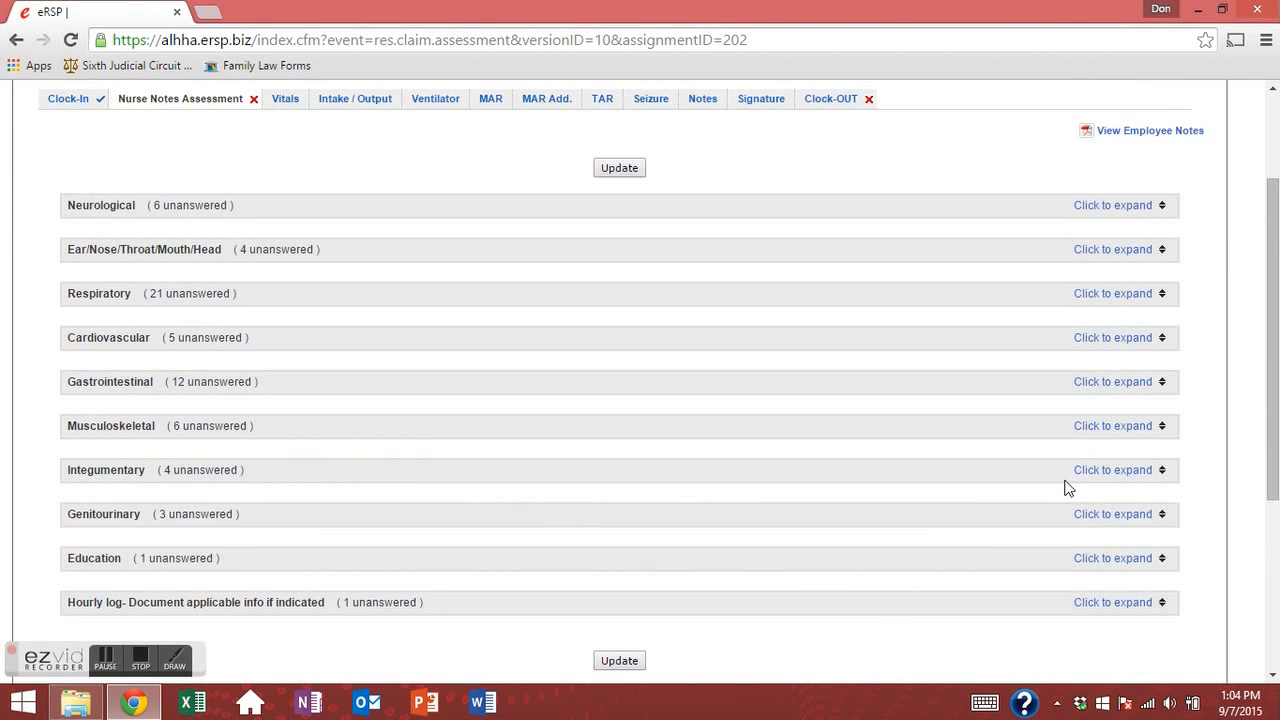
pyautogui.scroll(2, 1068, 488)
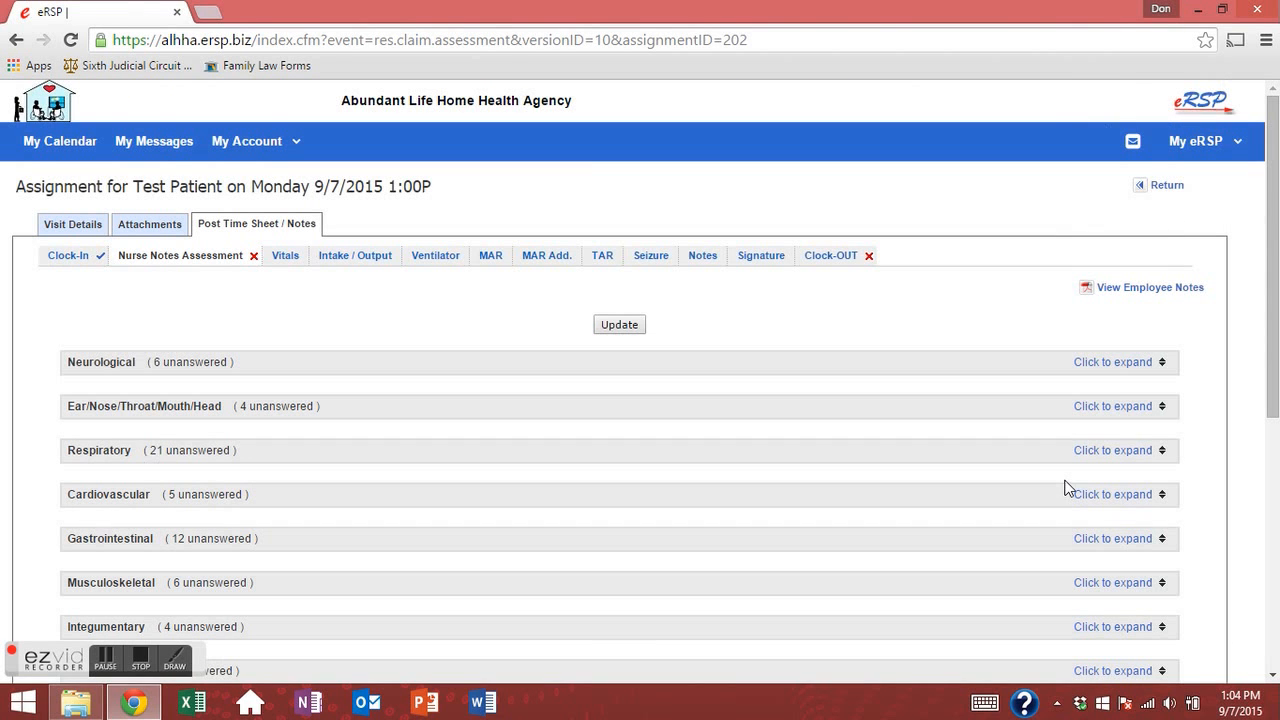
pyautogui.click(1134, 365)
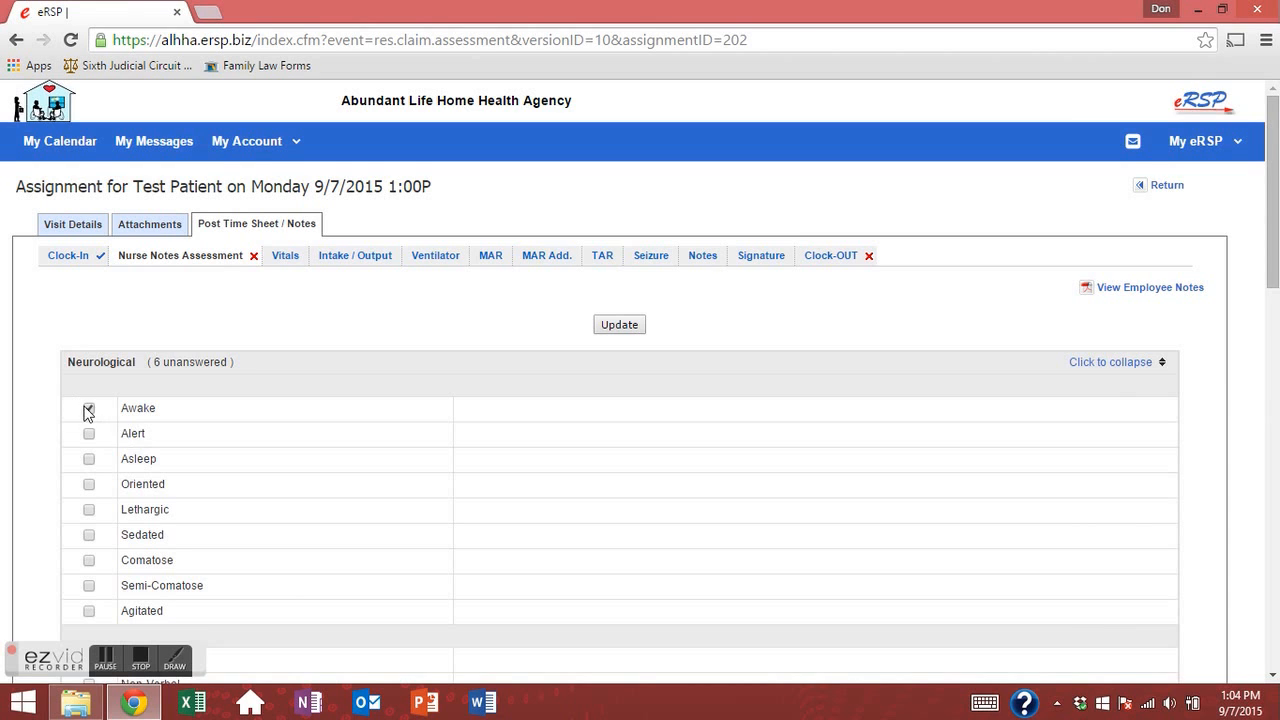
pyautogui.scroll(-2, 115, 438)
pyautogui.scroll(1, 103, 370)
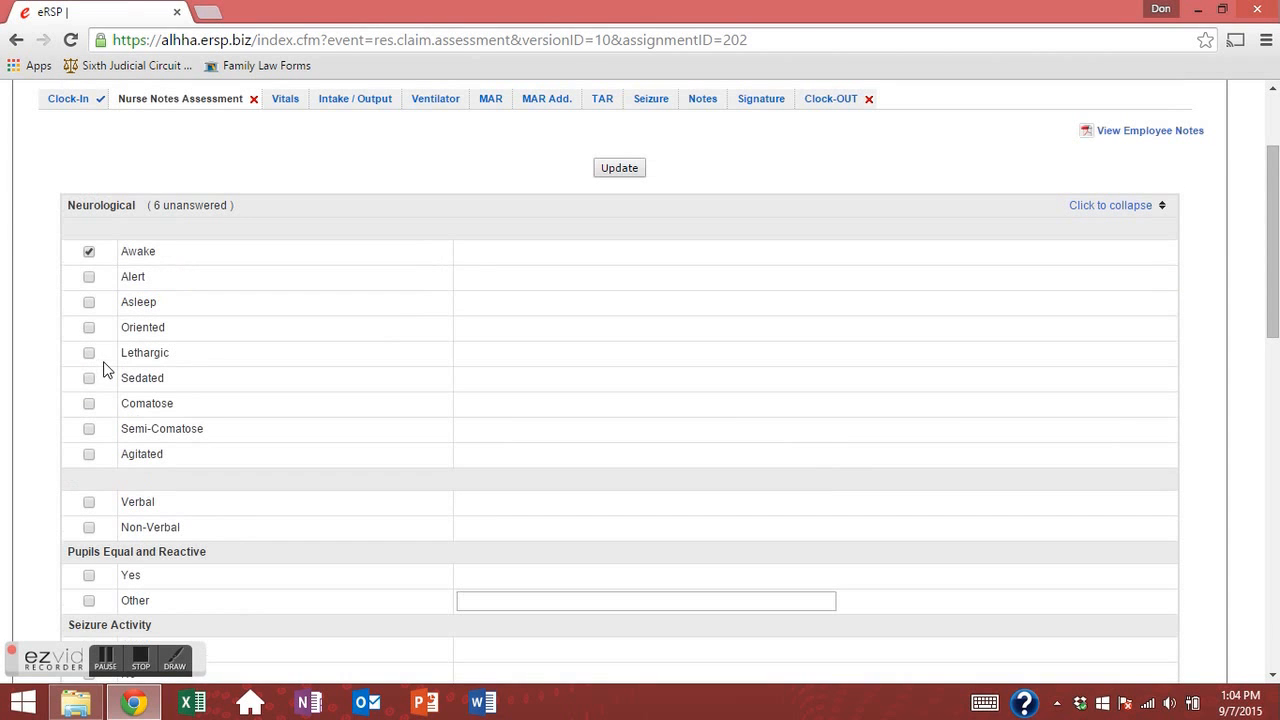
pyautogui.click(89, 502)
pyautogui.scroll(-1, 110, 510)
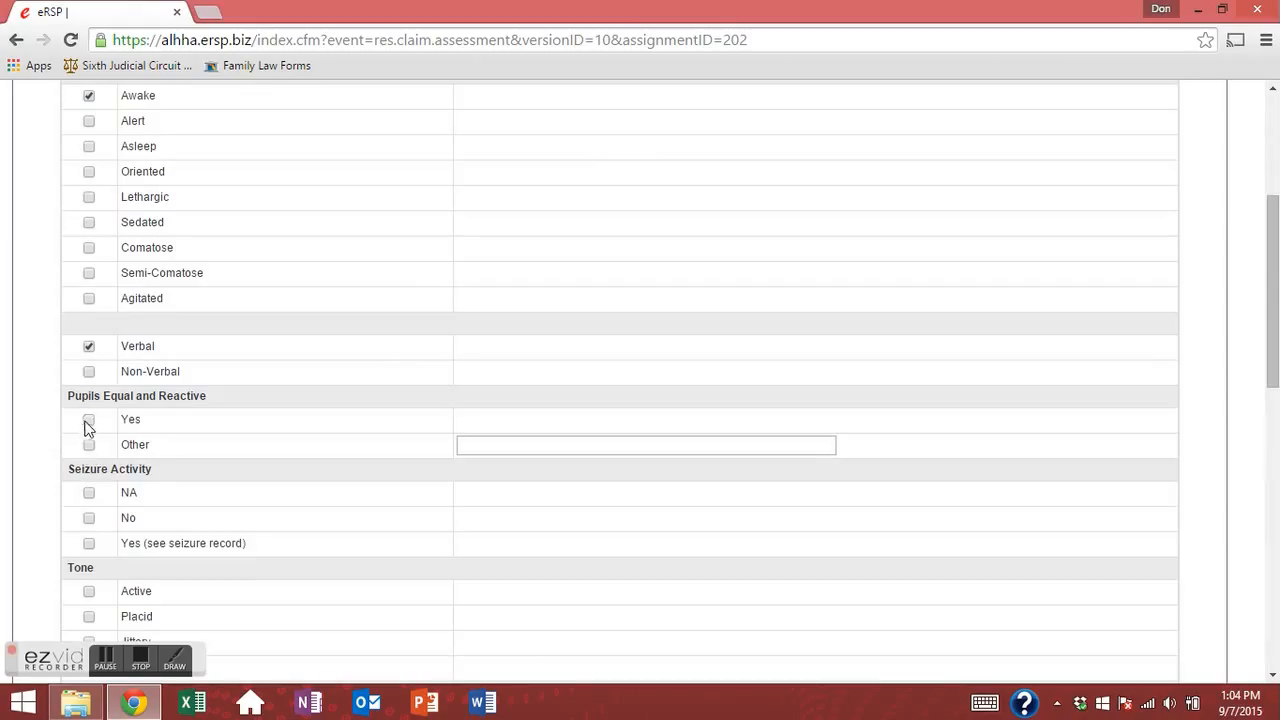
pyautogui.scroll(-1, 93, 447)
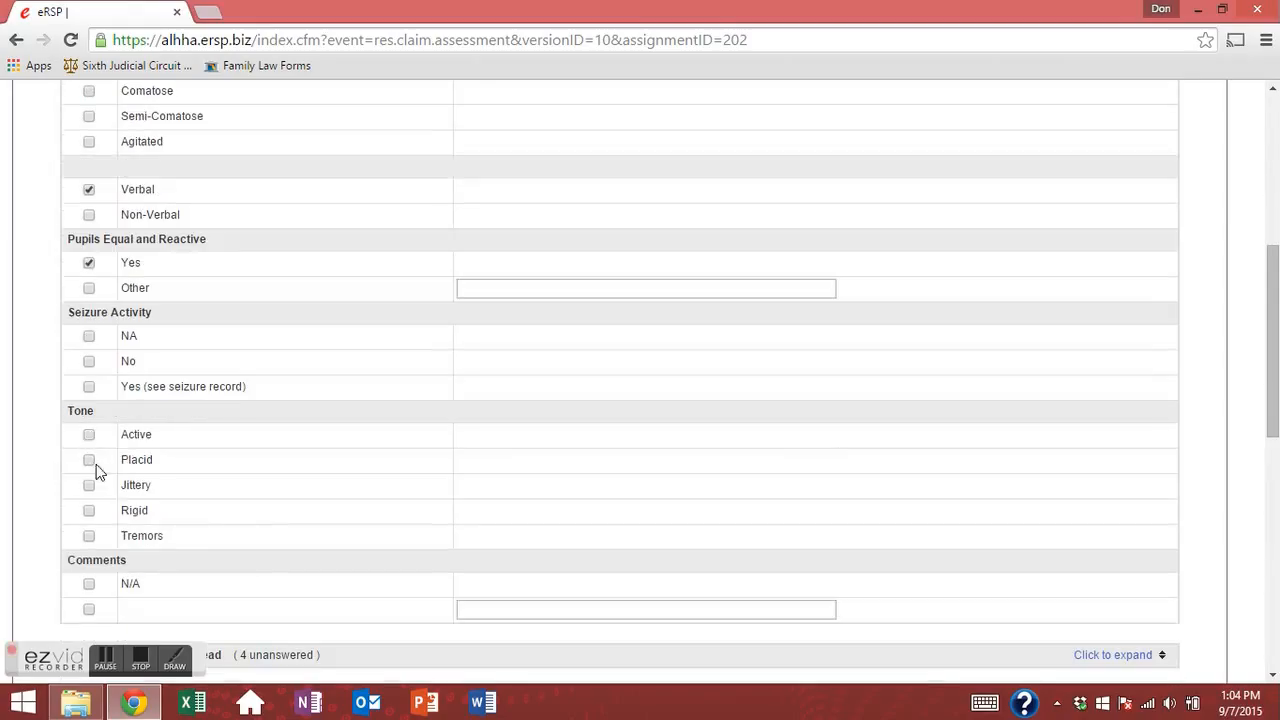
pyautogui.click(91, 361)
pyautogui.click(89, 336)
pyautogui.click(89, 360)
pyautogui.click(90, 363)
pyautogui.click(89, 390)
# Set Neurological tone to Active and comments to N/A, then save with Update.
pyautogui.scroll(-1, 126, 446)
pyautogui.click(89, 280)
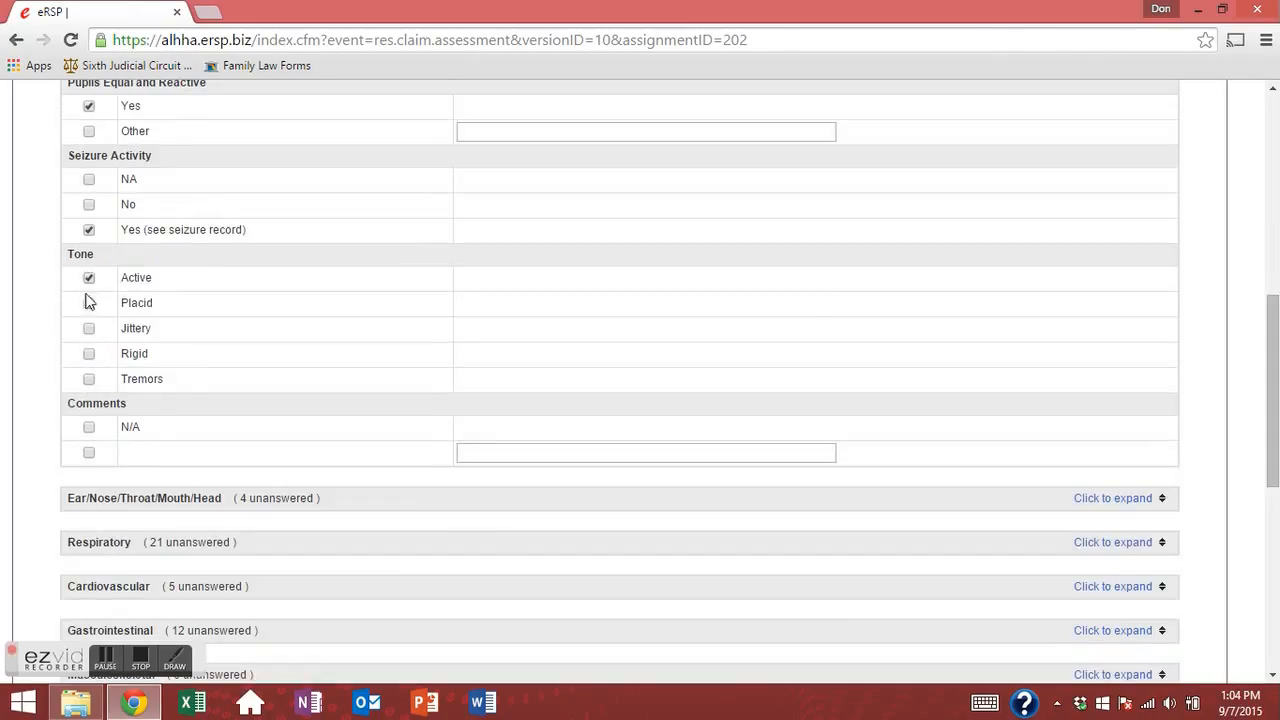
pyautogui.click(89, 454)
pyautogui.click(88, 452)
pyautogui.click(89, 428)
pyautogui.scroll(6, 96, 326)
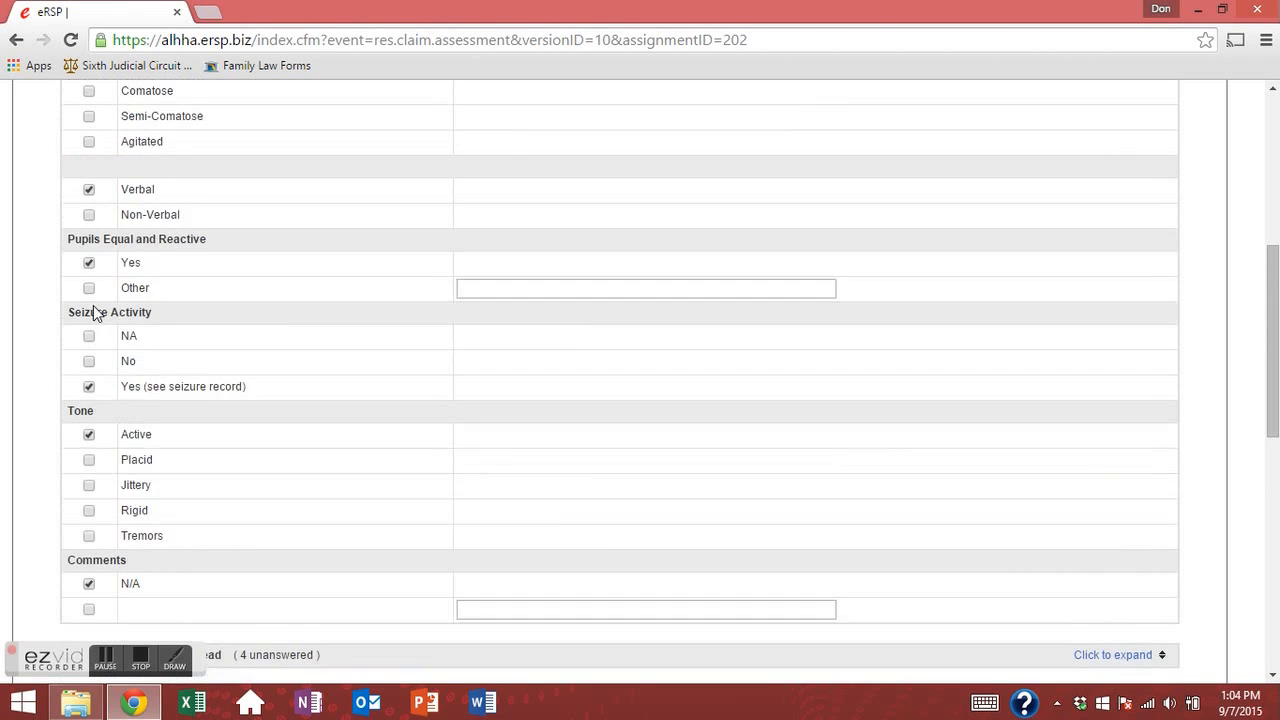
pyautogui.scroll(-2, 90, 400)
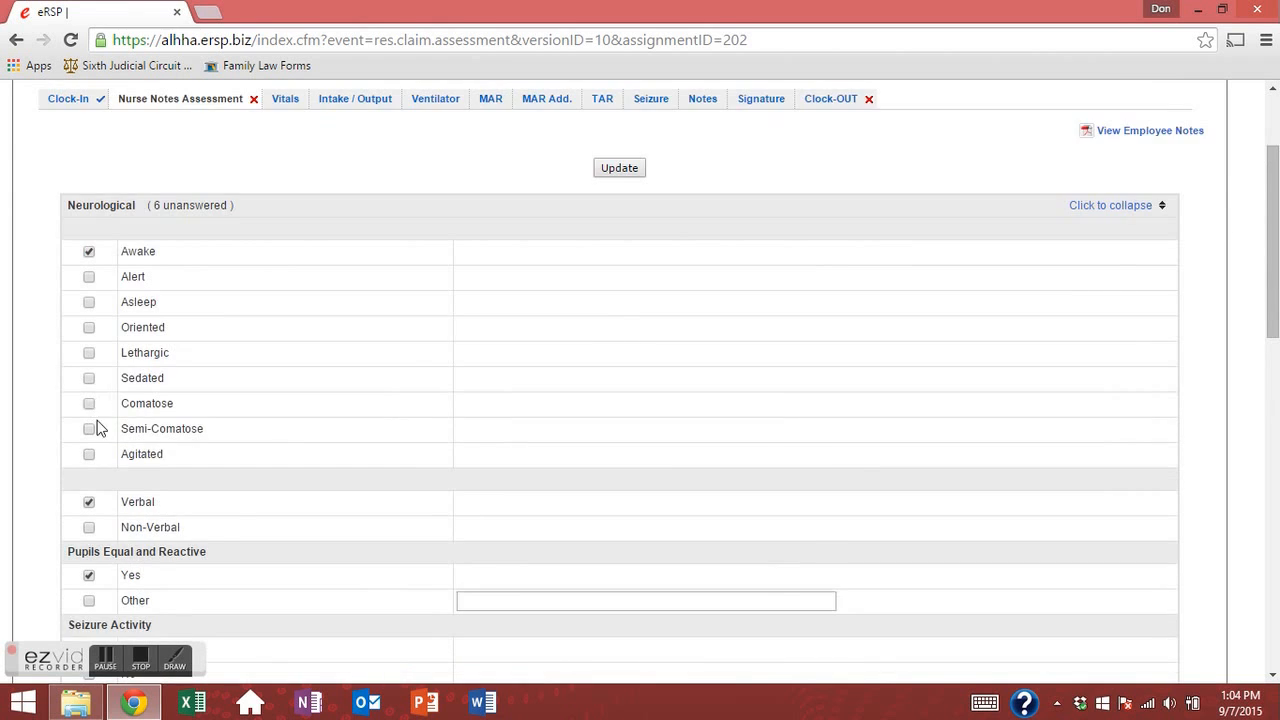
pyautogui.scroll(-3, 88, 440)
pyautogui.scroll(-3, 95, 372)
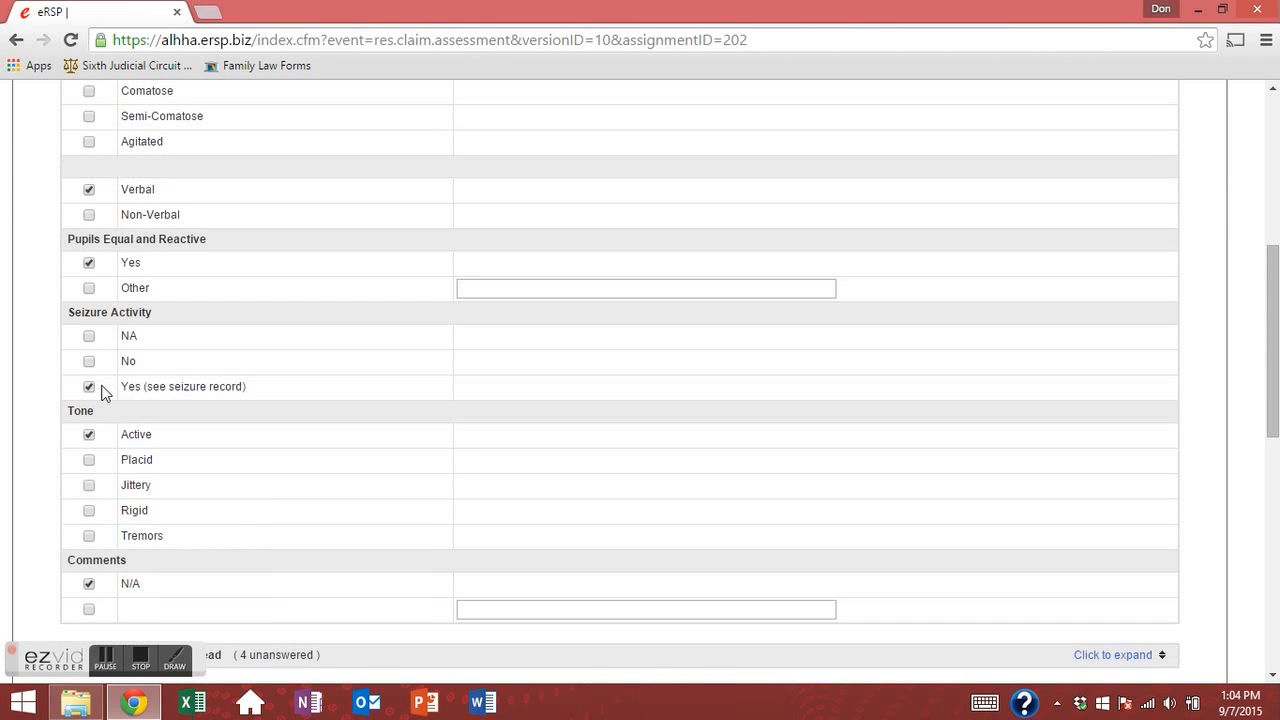
pyautogui.scroll(-3, 104, 395)
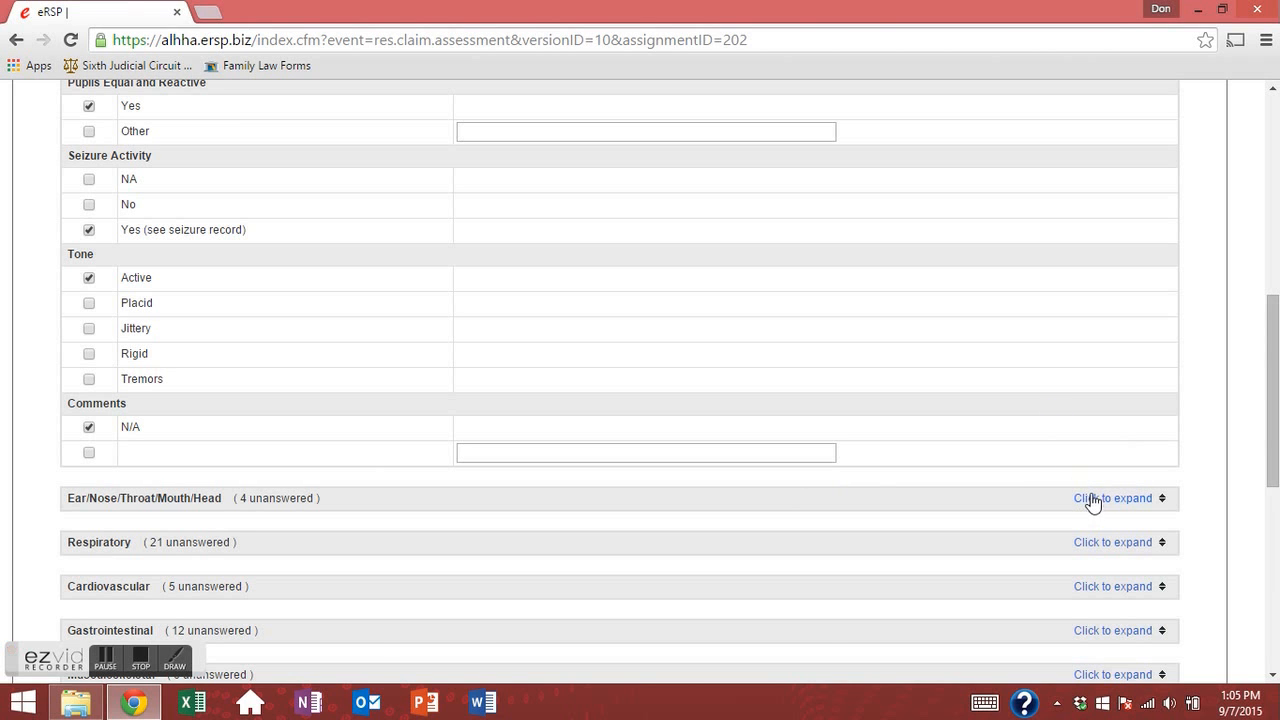
pyautogui.scroll(3, 439, 410)
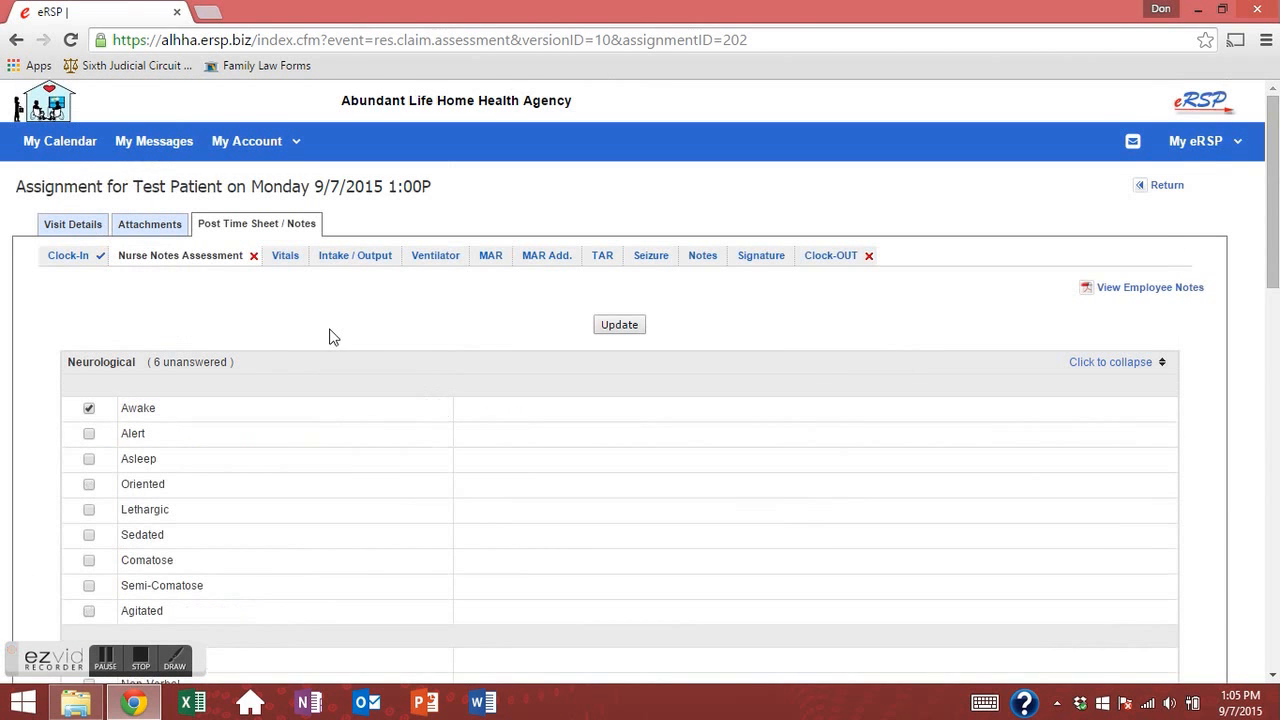
pyautogui.click(632, 331)
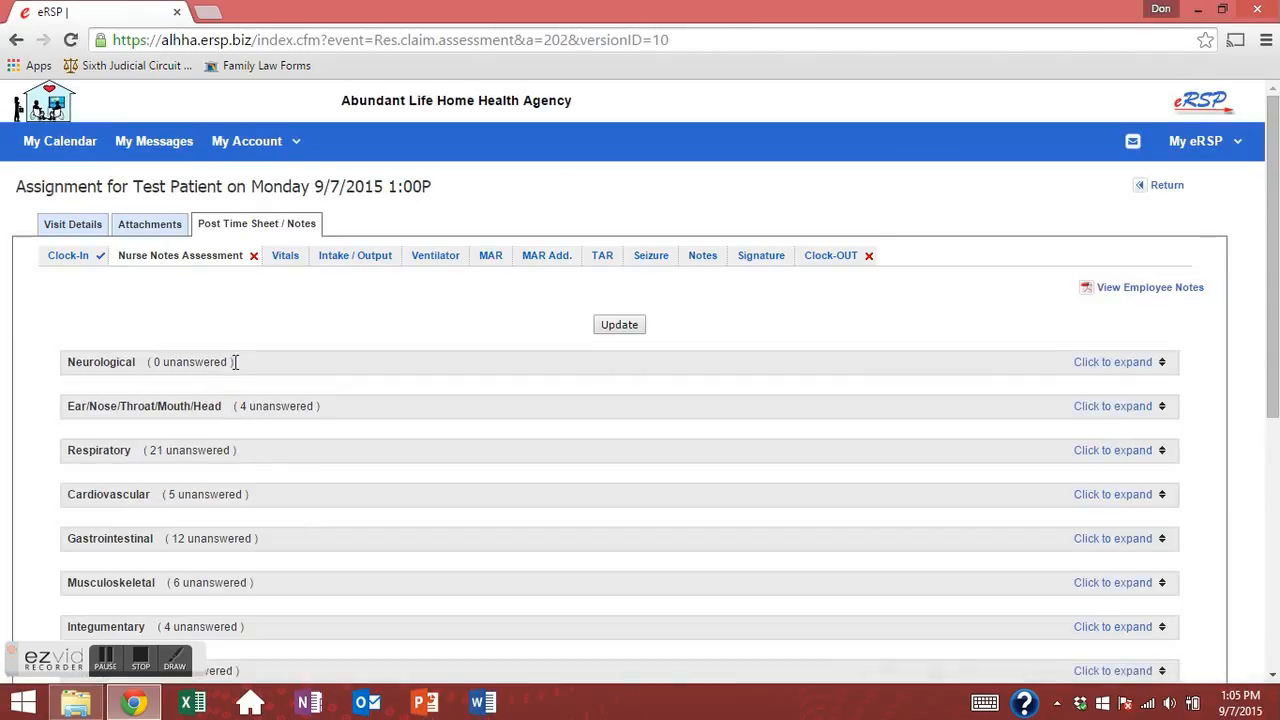
# Record Ear/Nose/Throat/Mouth/Head findings as Symmetrical and Clear, with the nose Patent.
pyautogui.moveTo(235, 362); pyautogui.dragTo(150, 352)
pyautogui.click(295, 390)
pyautogui.click(1113, 405)
pyautogui.scroll(-2, 343, 403)
pyautogui.click(89, 296)
pyautogui.click(89, 369)
pyautogui.scroll(-2, 92, 410)
pyautogui.click(89, 364)
pyautogui.scroll(-4, 124, 511)
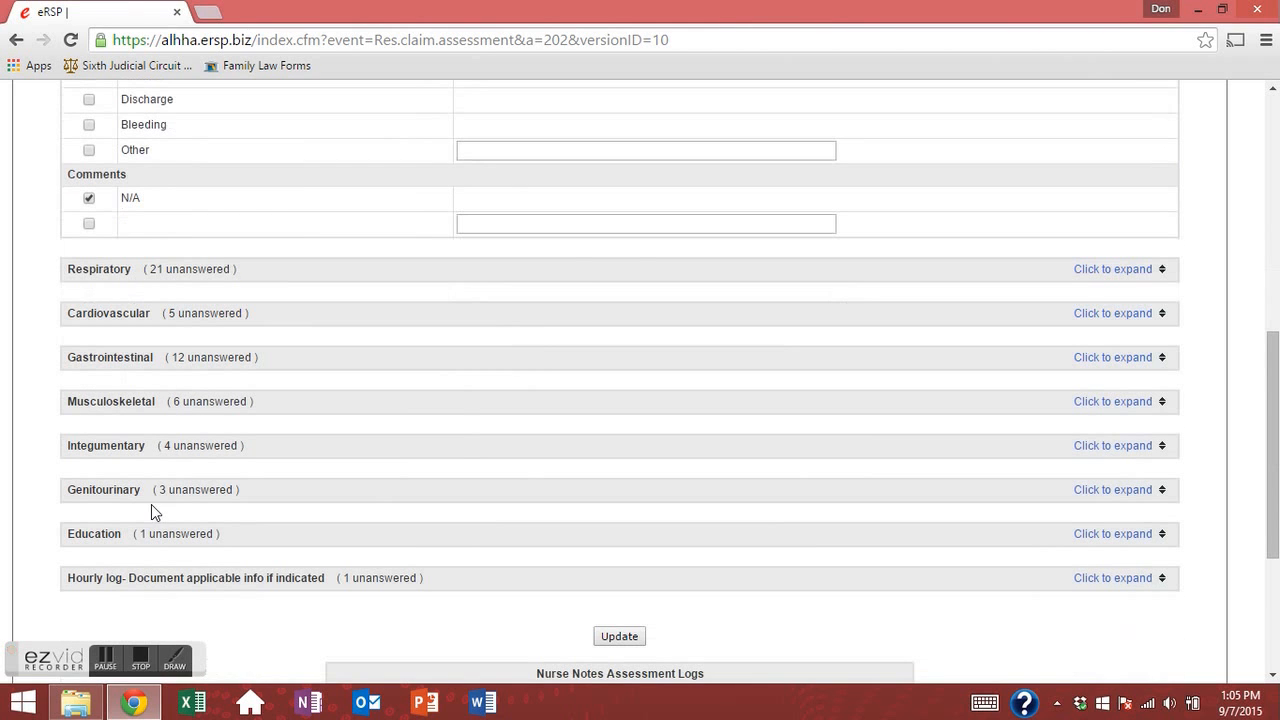
# In Respiratory, record breathing Regular, breath sounds Clear instead of Wheeze, and cough None.
pyautogui.click(1088, 272)
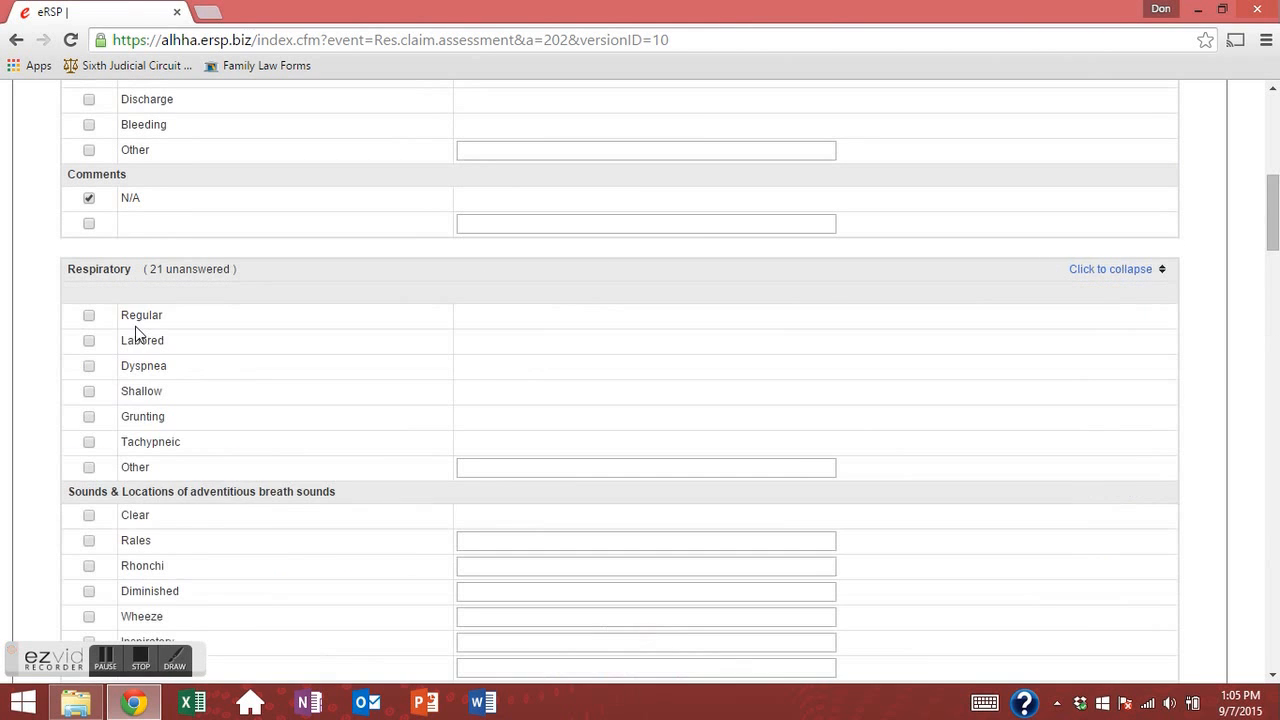
pyautogui.click(89, 315)
pyautogui.scroll(-2, 115, 380)
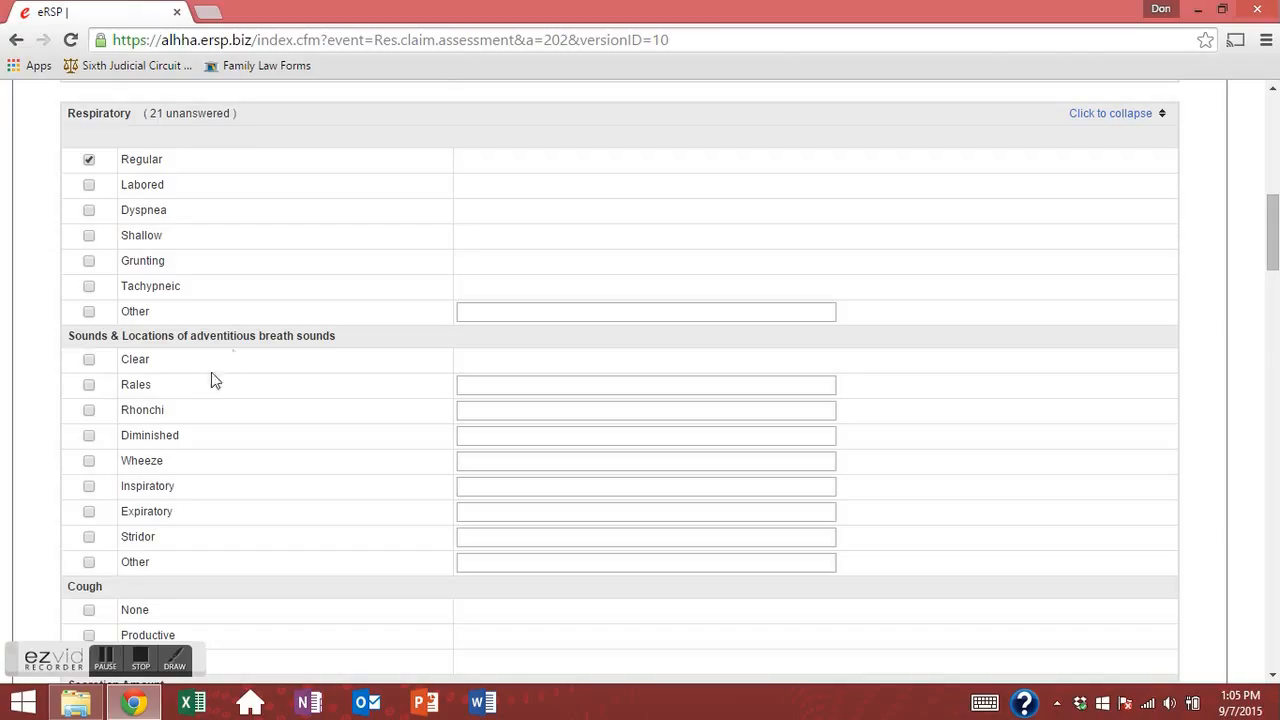
pyautogui.moveTo(67, 336); pyautogui.dragTo(281, 364)
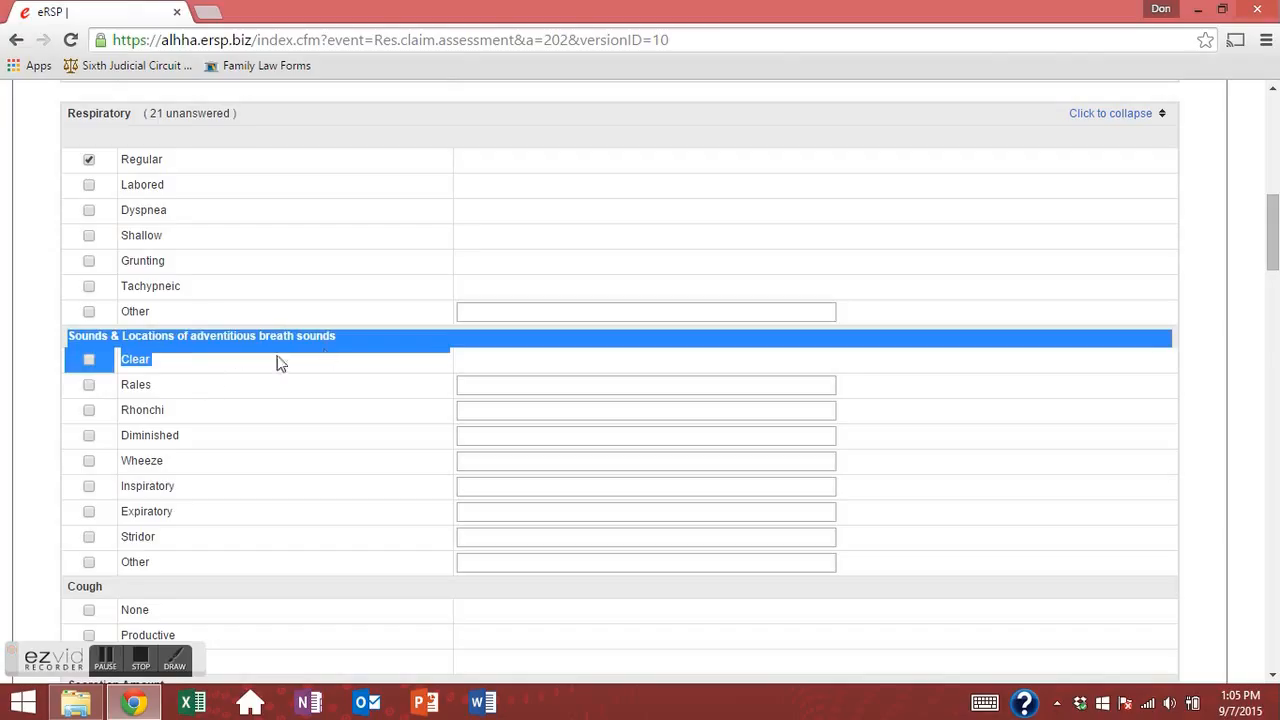
pyautogui.click(87, 369)
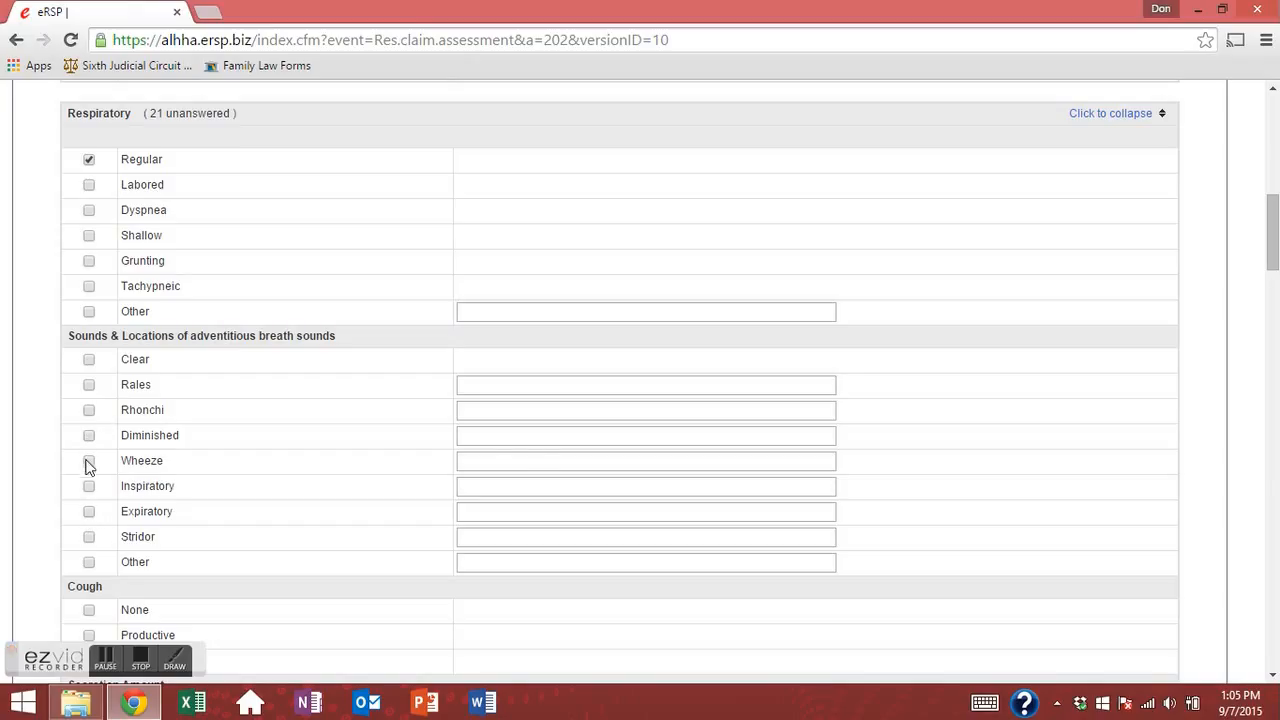
pyautogui.click(496, 466)
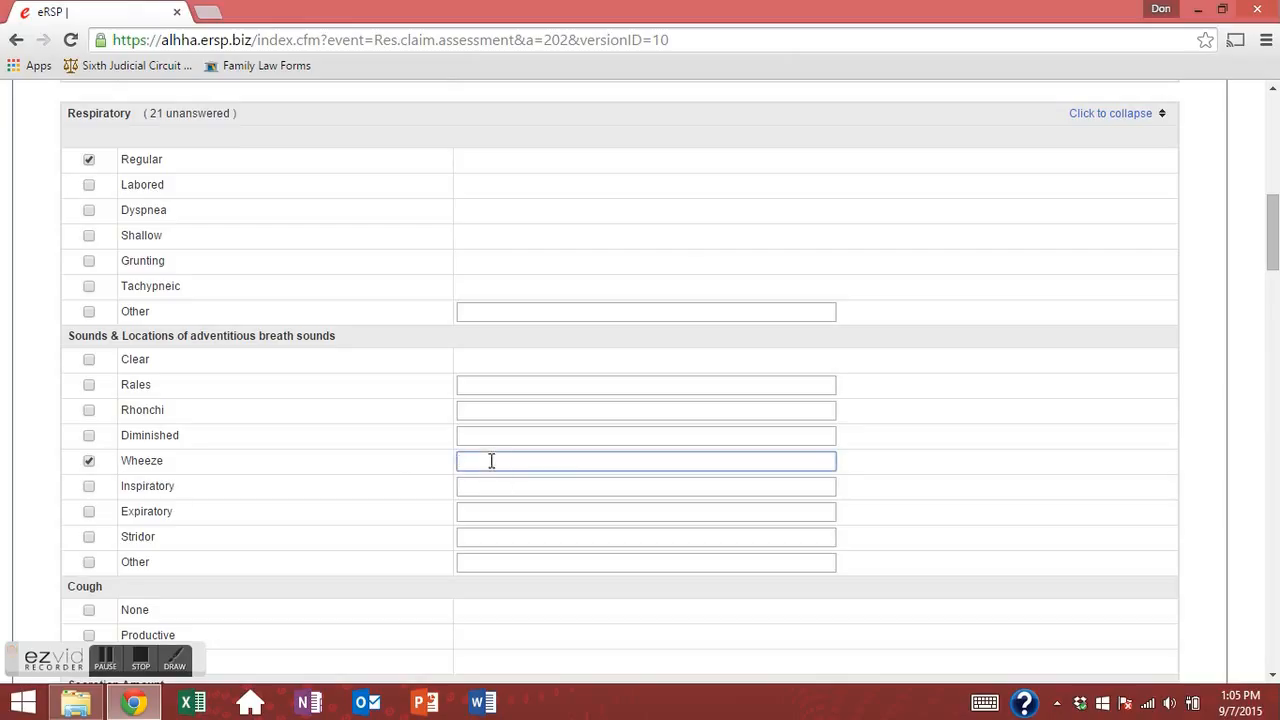
pyautogui.click(89, 460)
pyautogui.click(89, 359)
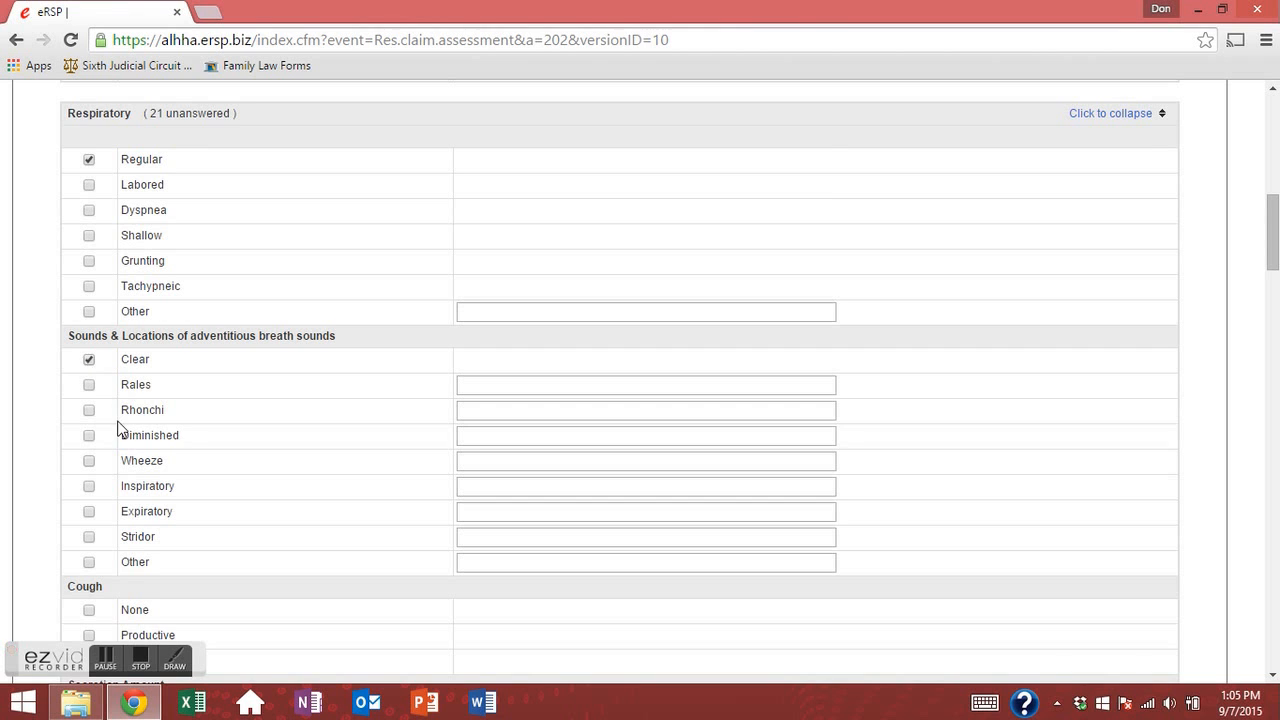
pyautogui.scroll(-2, 105, 468)
pyautogui.click(89, 453)
# Mark secretion amount, consistency and color as N/A.
pyautogui.scroll(-2, 89, 453)
pyautogui.click(89, 395)
pyautogui.scroll(-2, 105, 458)
pyautogui.click(89, 363)
pyautogui.scroll(-2, 104, 470)
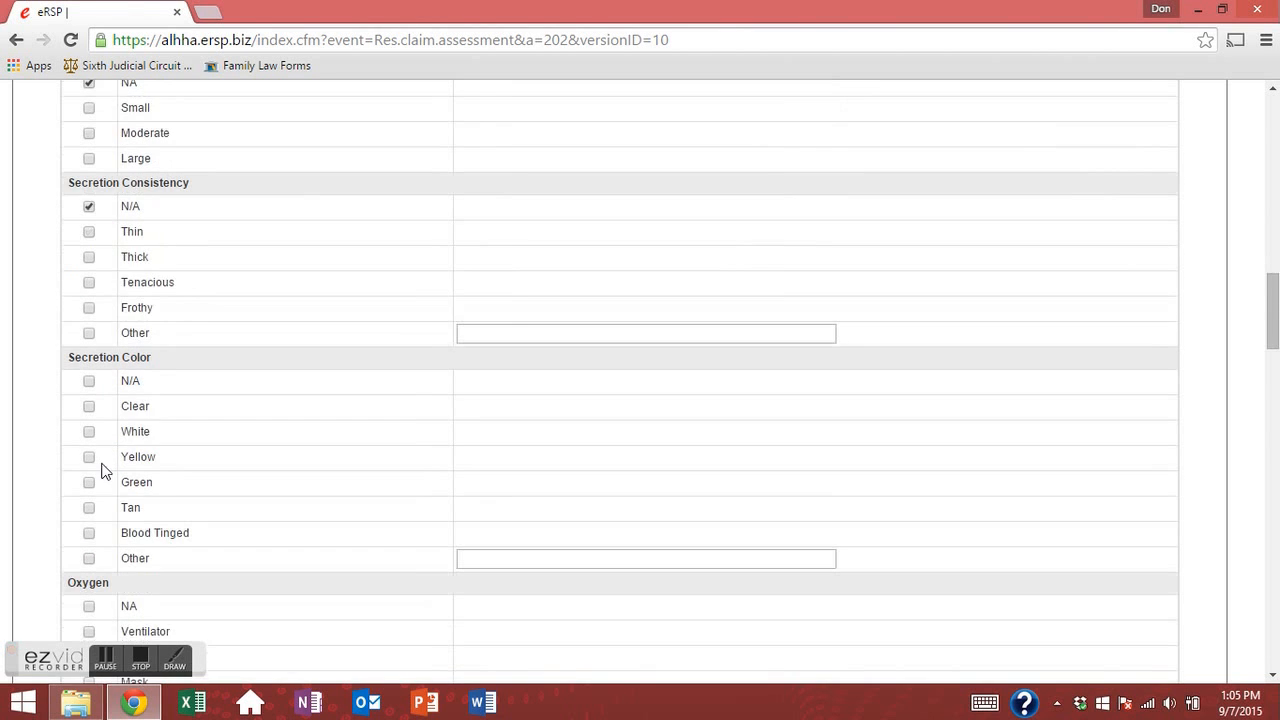
pyautogui.click(89, 382)
pyautogui.scroll(-4, 109, 389)
pyautogui.scroll(2, 95, 375)
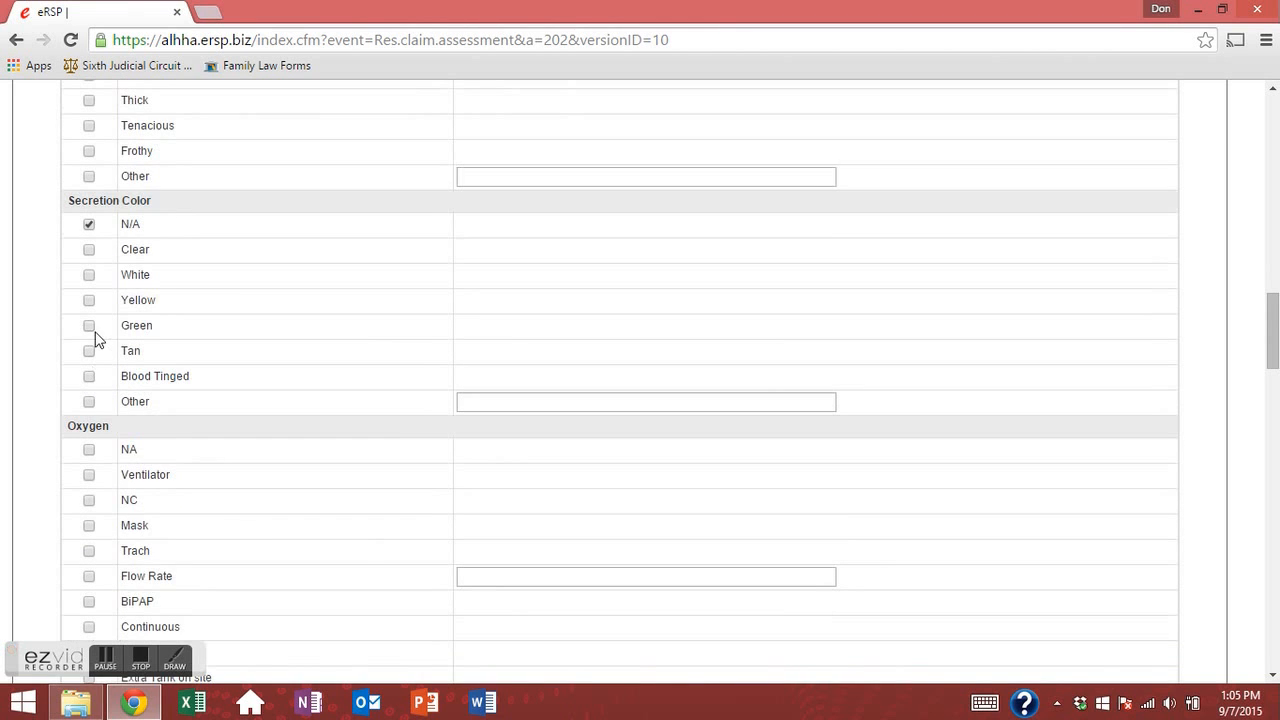
pyautogui.scroll(-2, 98, 395)
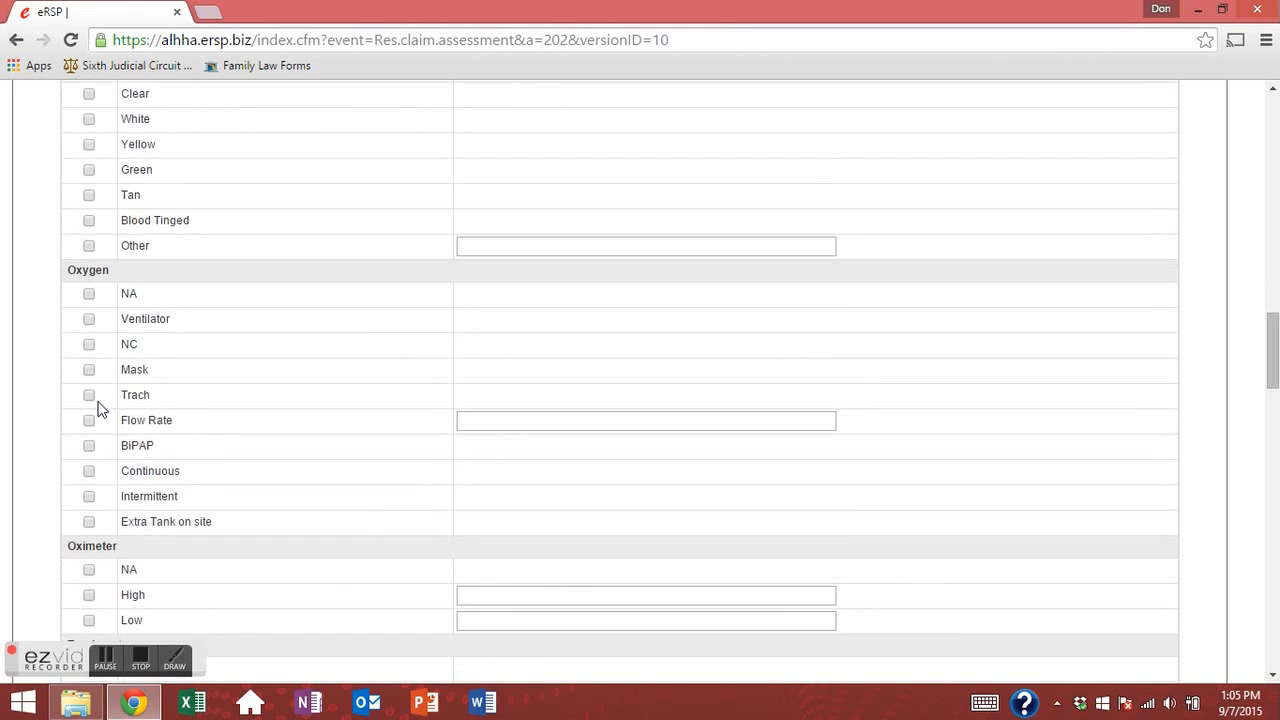
# Record oxygen by Ventilator at 2L, oximeter and tracheostomy N/A, and no spare trach.
pyautogui.click(89, 319)
pyautogui.click(501, 413)
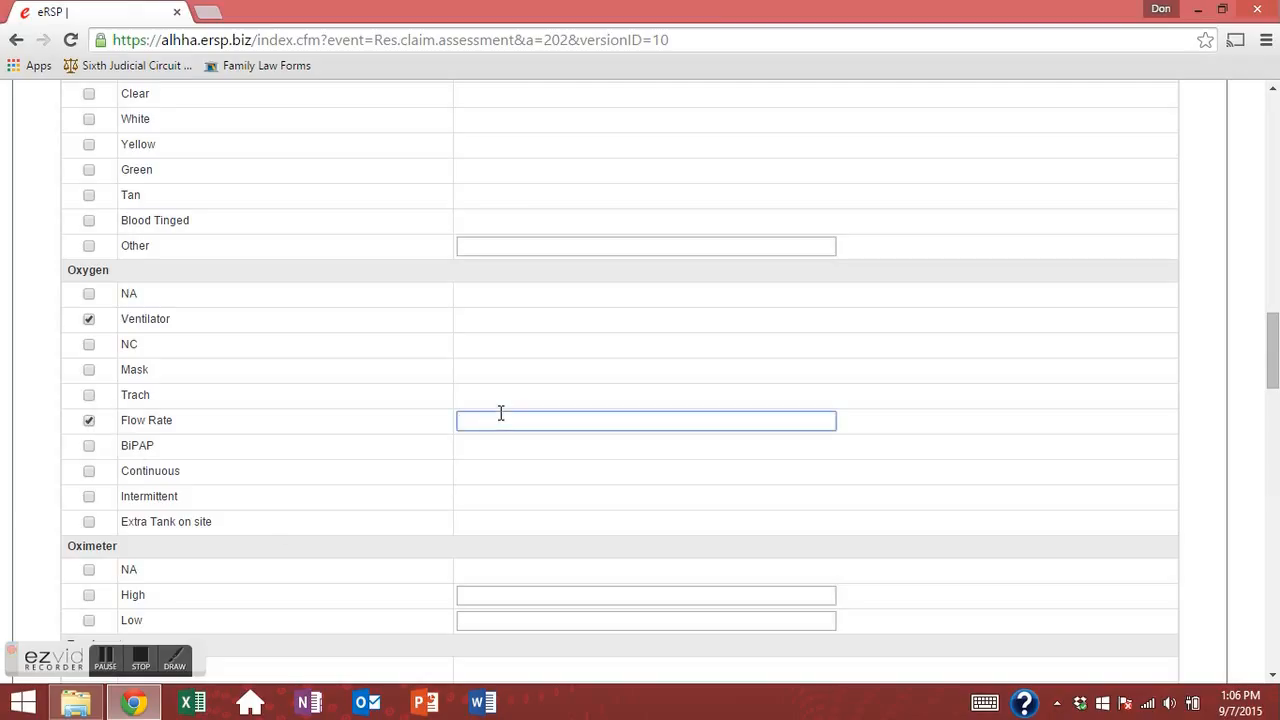
pyautogui.write('2L')
pyautogui.scroll(-3, 320, 486)
pyautogui.click(89, 413)
pyautogui.scroll(-3, 91, 414)
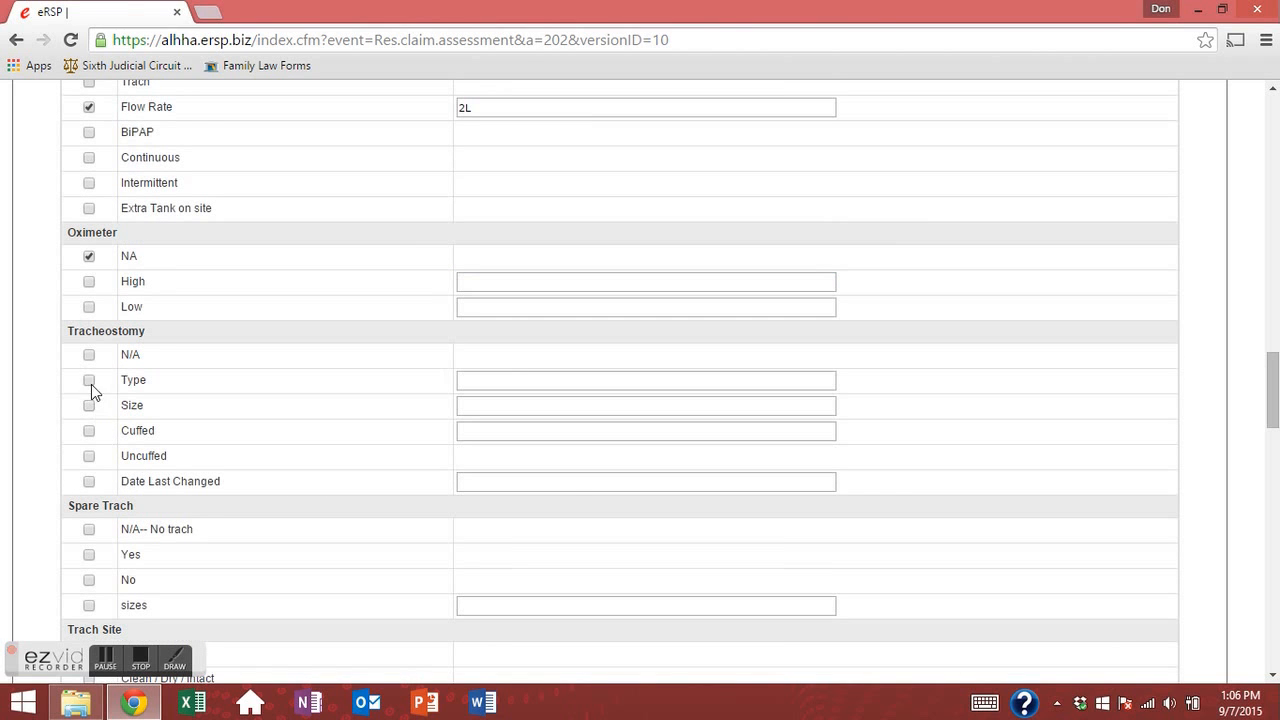
pyautogui.click(89, 355)
pyautogui.scroll(-3, 91, 400)
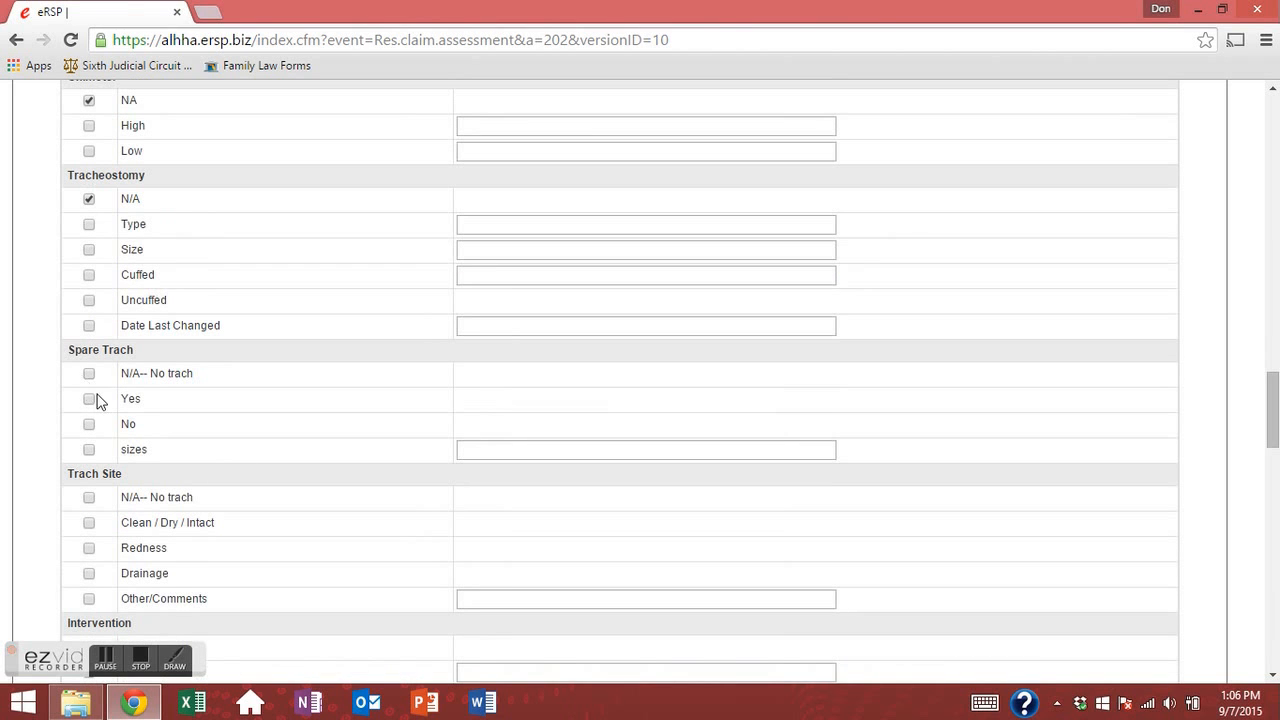
pyautogui.click(89, 375)
# Mark trach ties changed, respiratory comments and ventilator details as N/A.
pyautogui.scroll(-3, 88, 370)
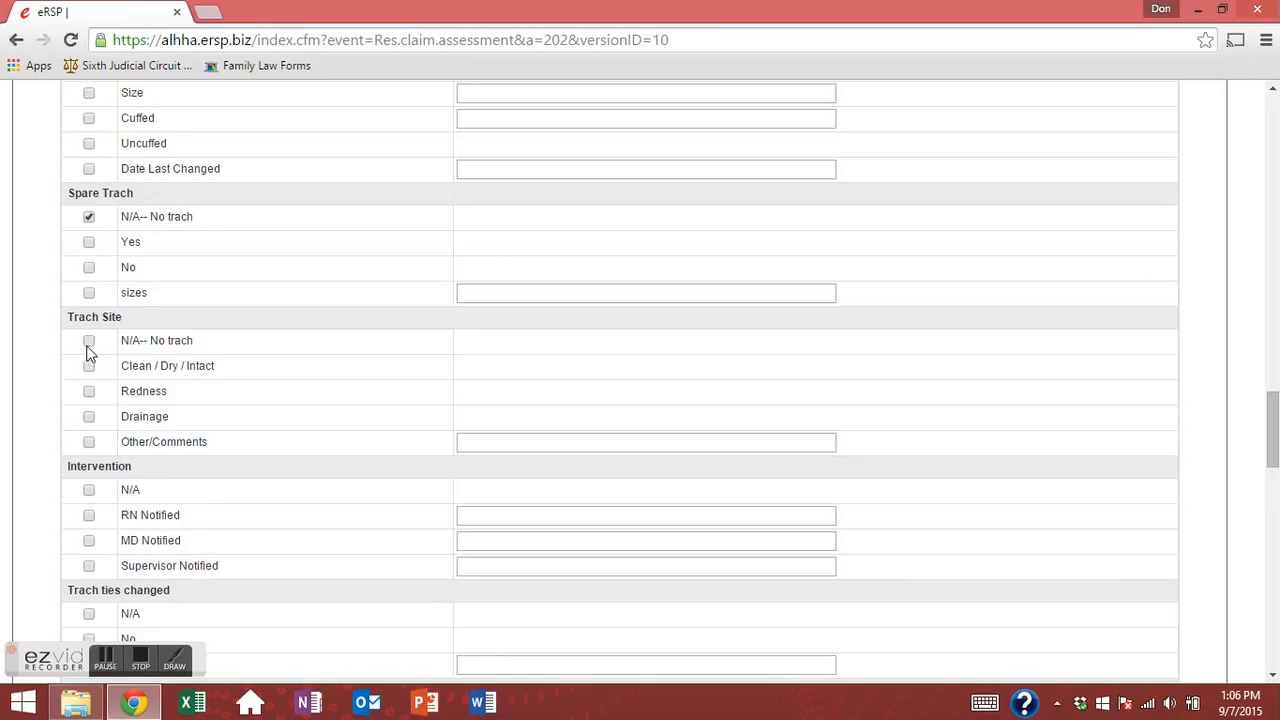
pyautogui.scroll(-3, 98, 418)
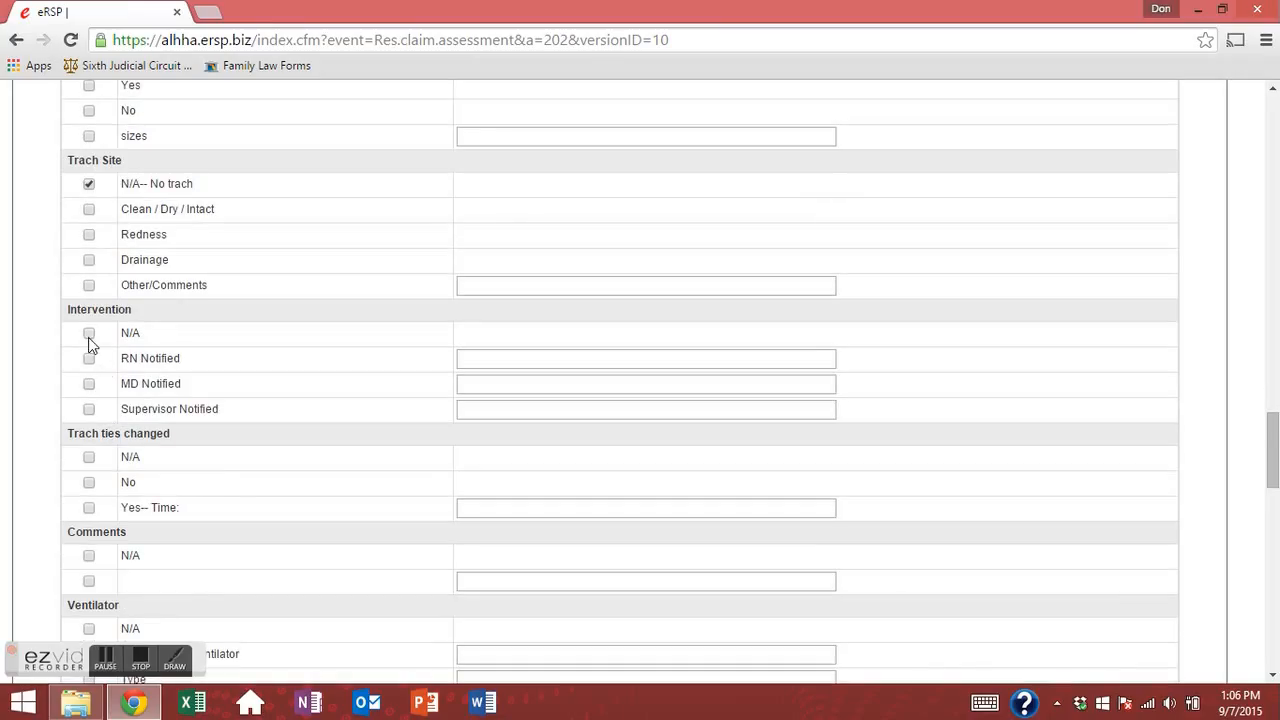
pyautogui.scroll(-3, 109, 410)
pyautogui.click(89, 301)
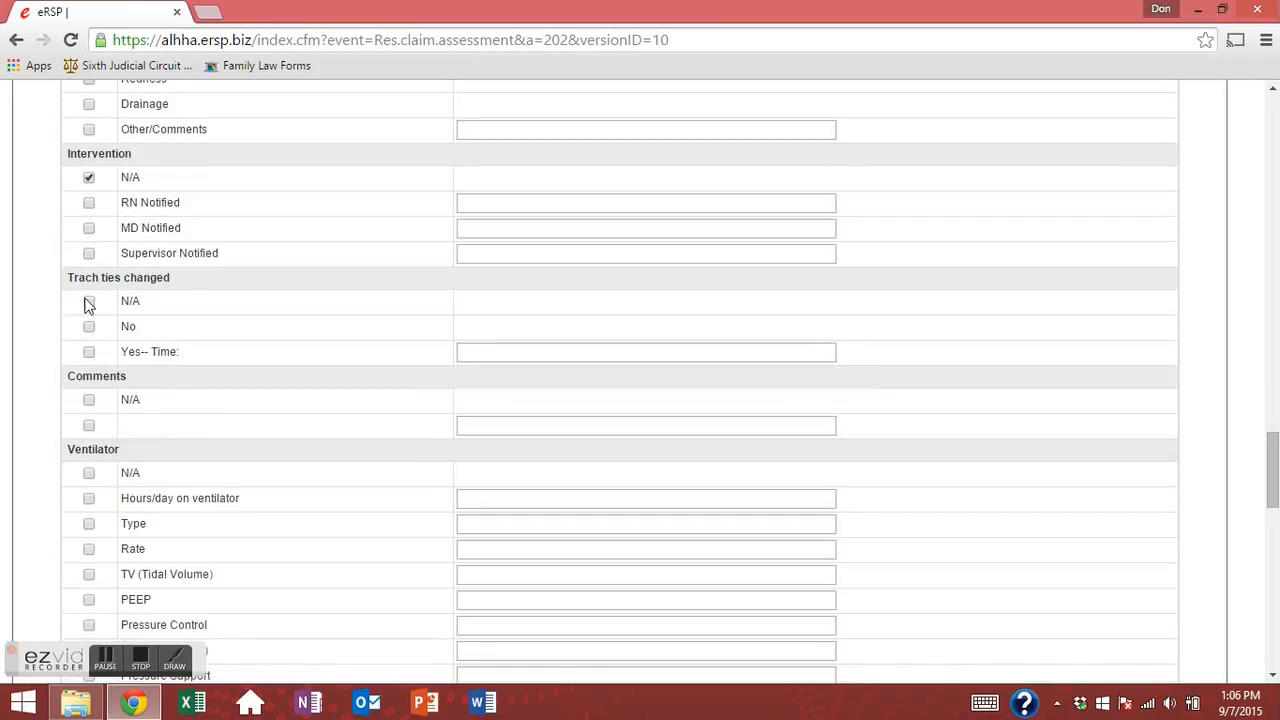
pyautogui.click(89, 400)
pyautogui.scroll(-3, 89, 405)
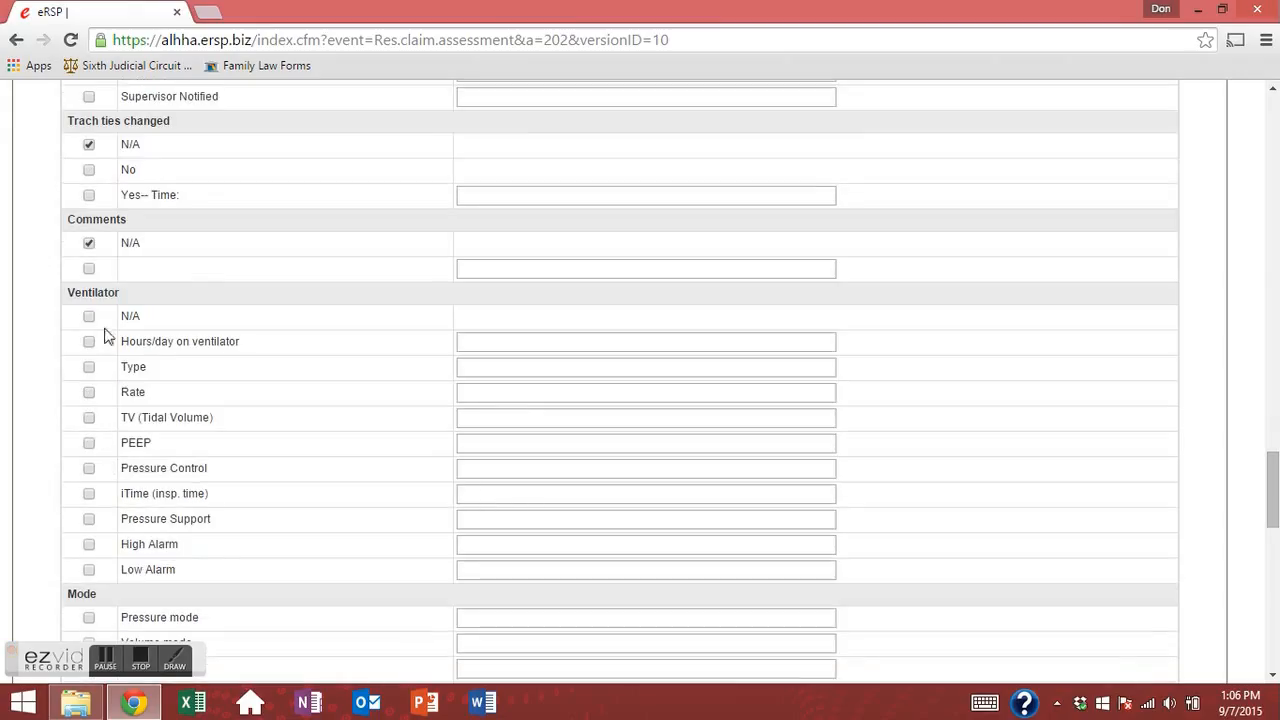
pyautogui.click(90, 318)
# Highlight and review the Ventilator setting rows, including the hours-per-day entry.
pyautogui.click(458, 345)
pyautogui.moveTo(122, 341); pyautogui.dragTo(376, 578)
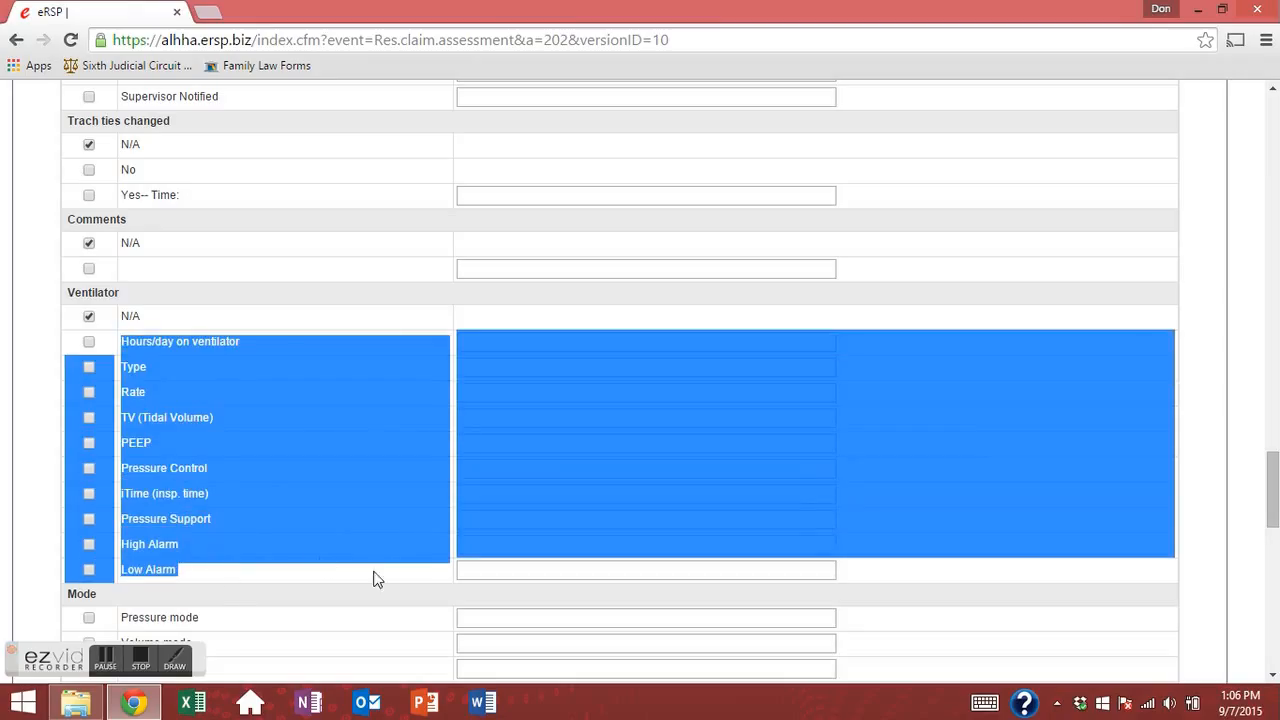
pyautogui.click(286, 341)
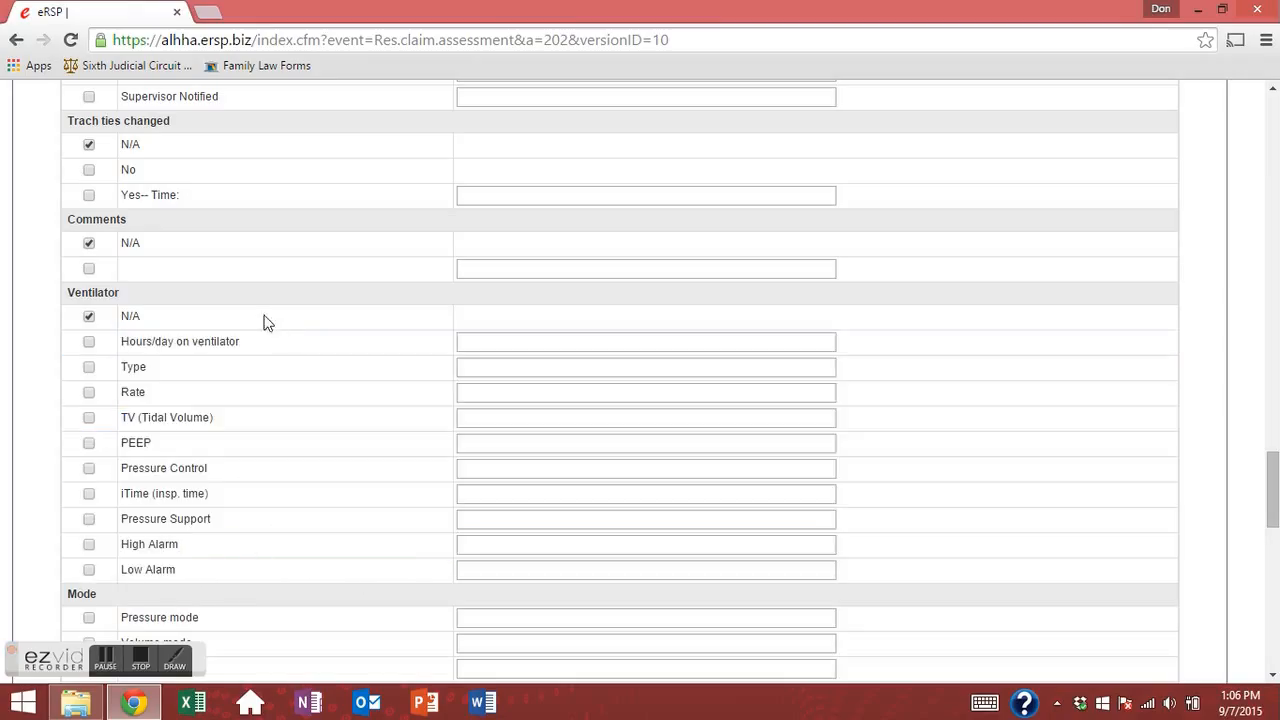
pyautogui.moveTo(121, 343); pyautogui.dragTo(234, 575)
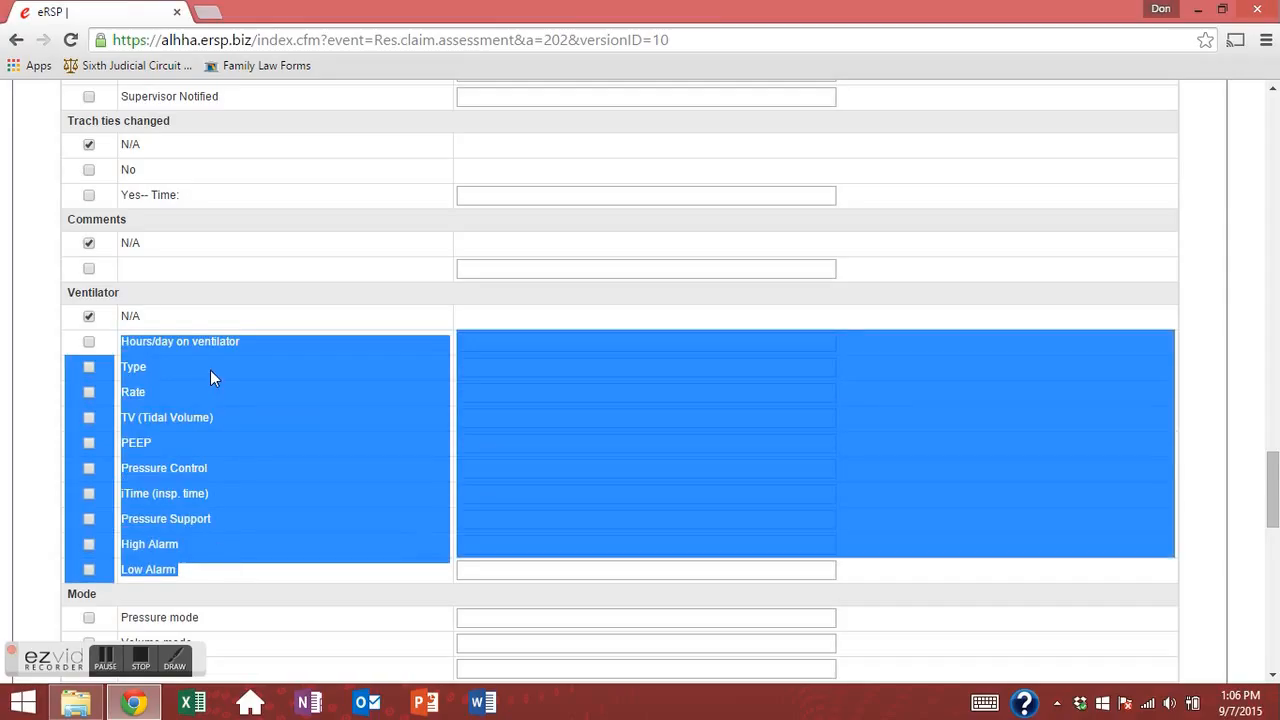
pyautogui.scroll(-3, 209, 373)
pyautogui.click(192, 486)
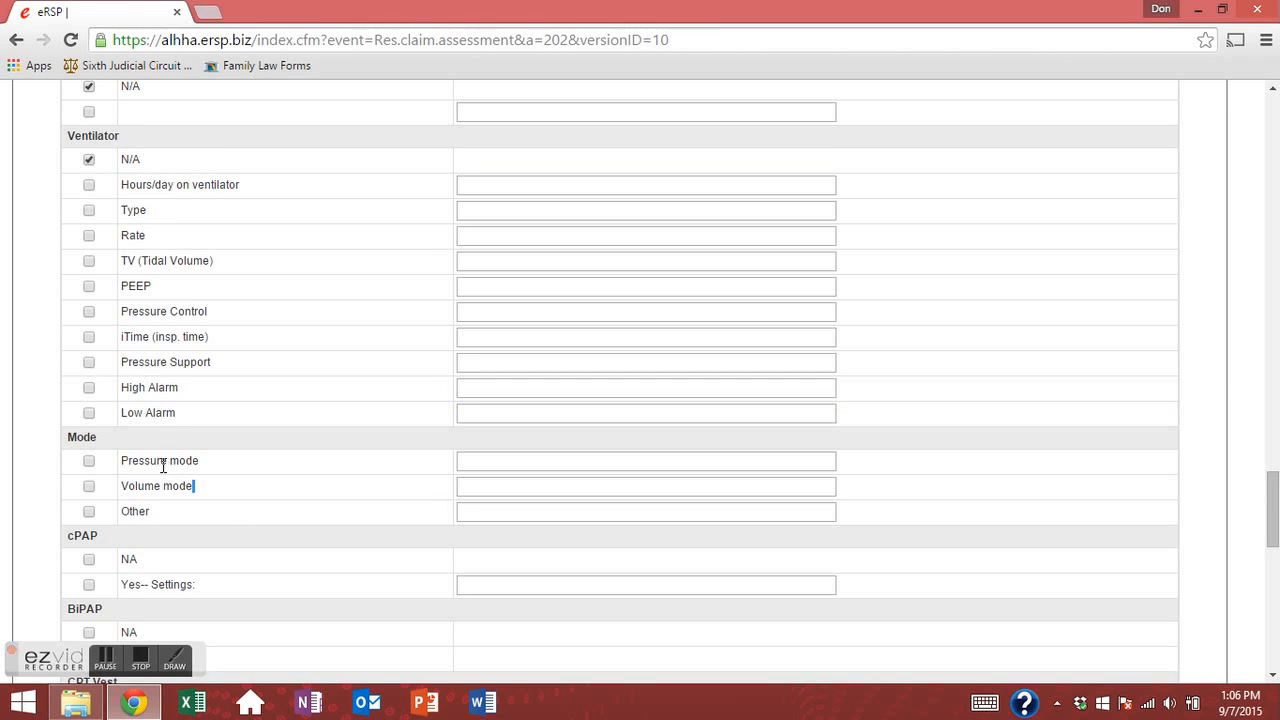
pyautogui.scroll(-3, 177, 495)
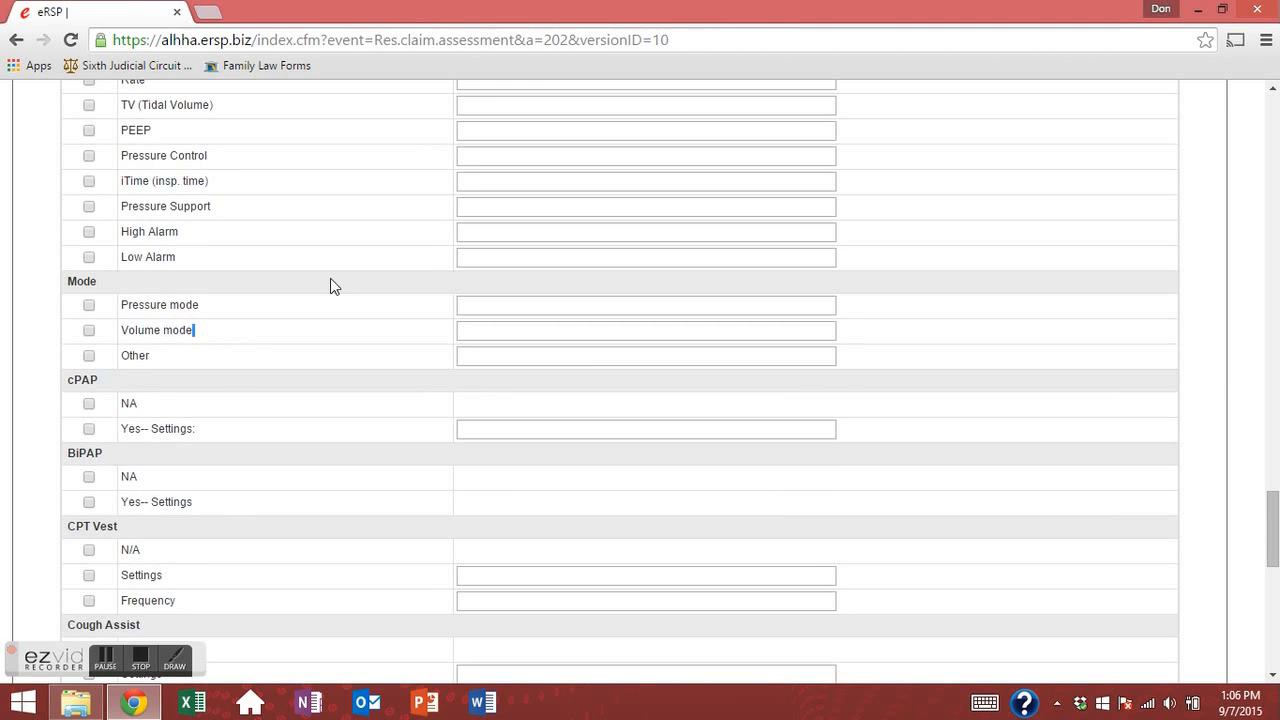
pyautogui.moveTo(220, 257); pyautogui.dragTo(120, 212)
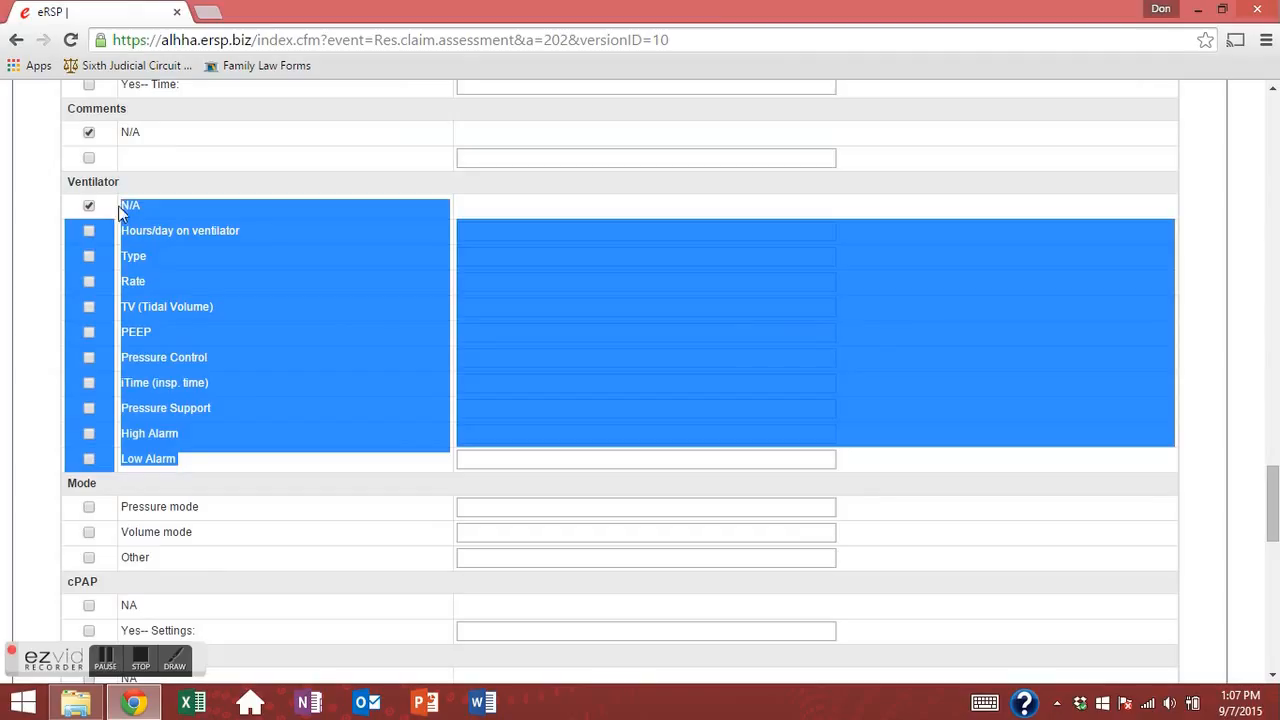
pyautogui.click(252, 474)
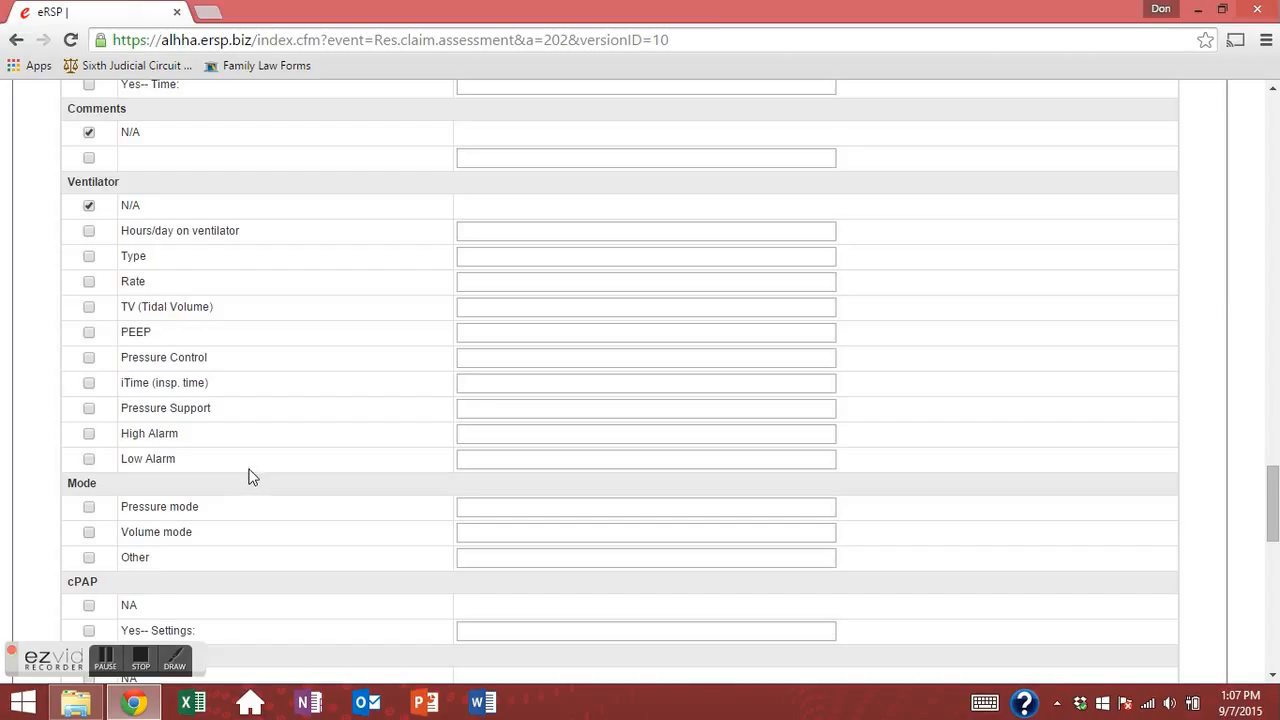
pyautogui.scroll(-3, 229, 494)
# Set ventilator Mode to Other and mark cPAP, CPT Vest, Cough Assist and Comments N/A.
pyautogui.click(89, 449)
pyautogui.click(89, 401)
pyautogui.scroll(3, 88, 410)
pyautogui.scroll(3, 86, 390)
pyautogui.scroll(-10, 78, 396)
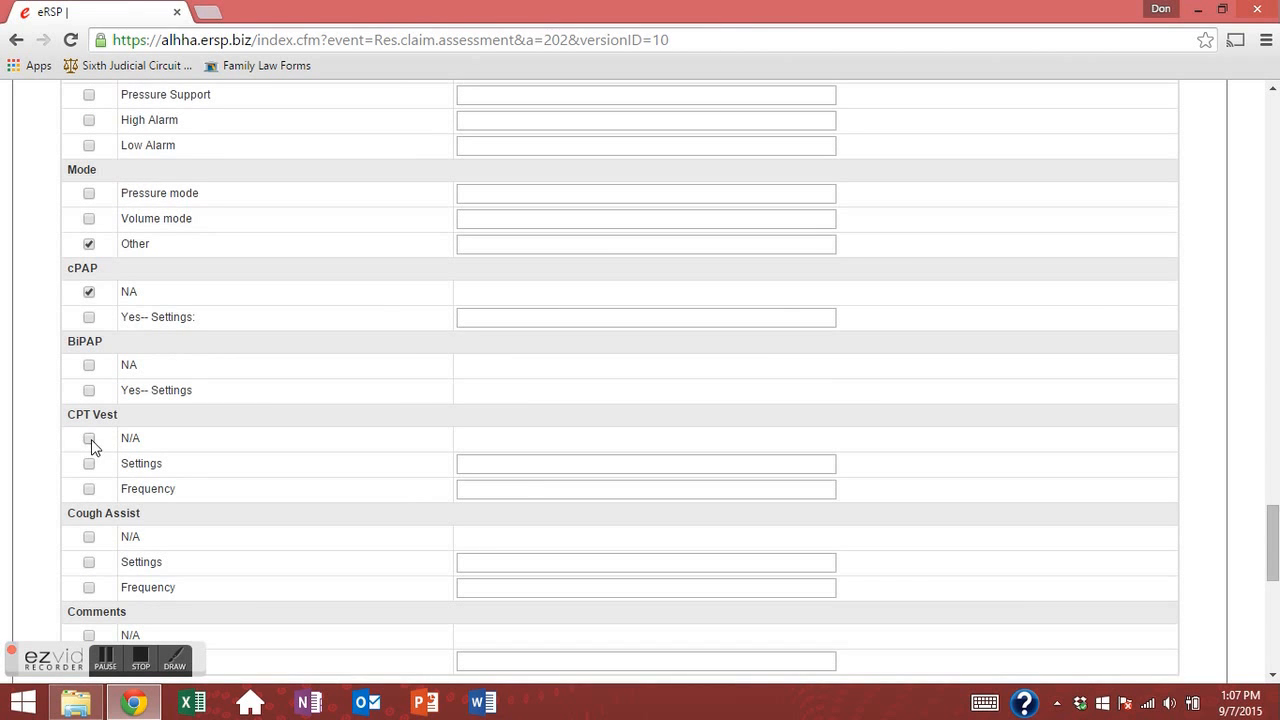
pyautogui.click(89, 438)
pyautogui.scroll(-3, 91, 439)
pyautogui.click(89, 383)
pyautogui.click(89, 480)
pyautogui.moveTo(96, 550); pyautogui.dragTo(103, 550)
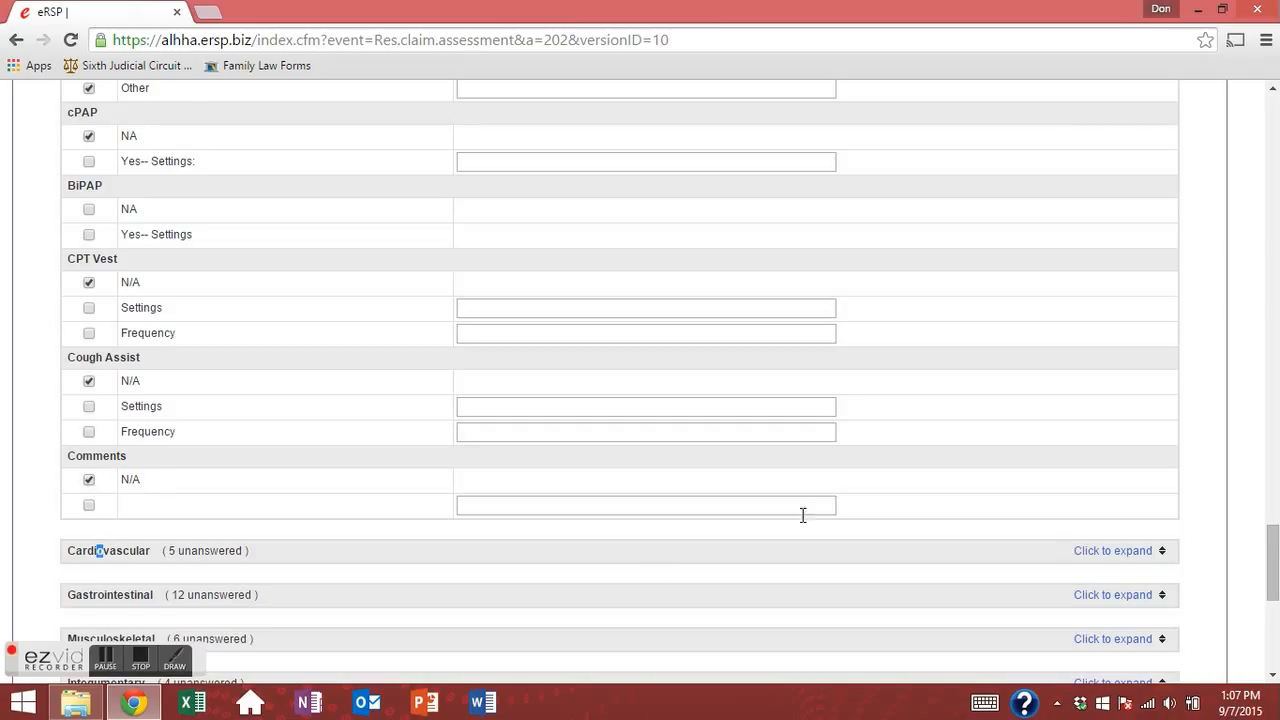
# Record Cardiovascular color Race appropriate, capillary refill < 3 seconds, pulses Strong, and comments N/A.
pyautogui.click(1096, 551)
pyautogui.scroll(-5, 403, 454)
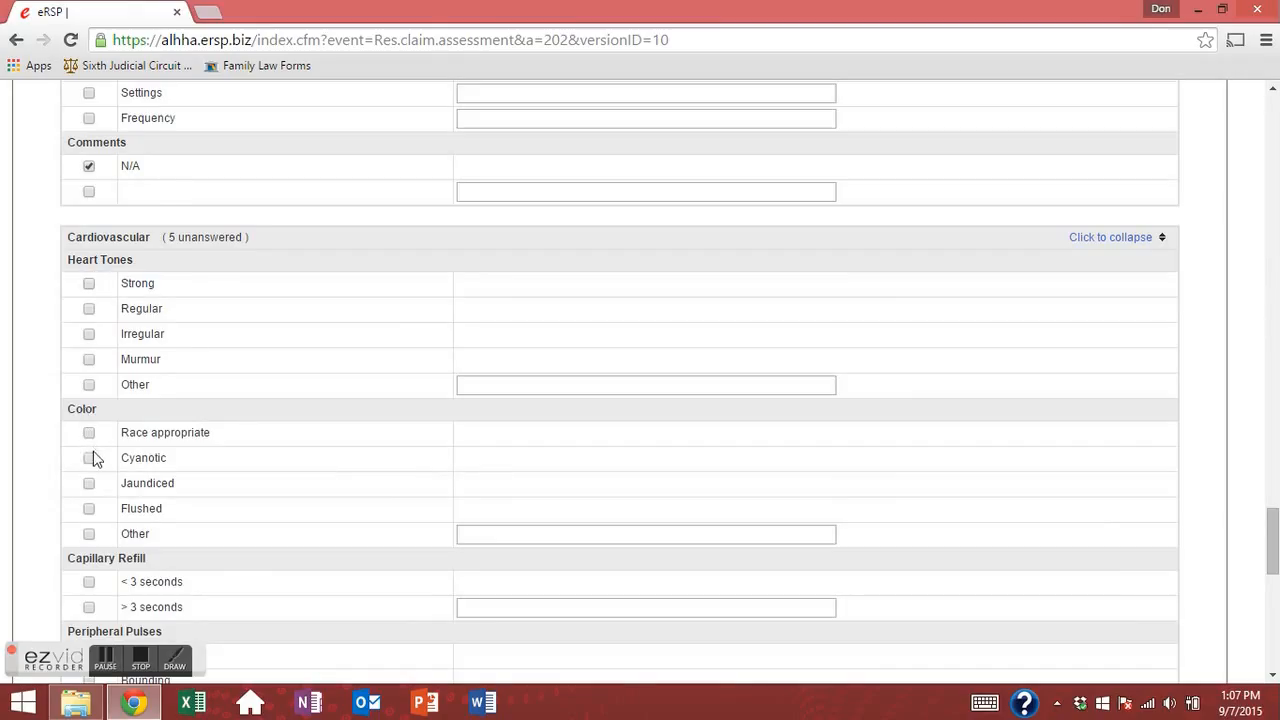
pyautogui.scroll(-3, 95, 458)
pyautogui.click(89, 276)
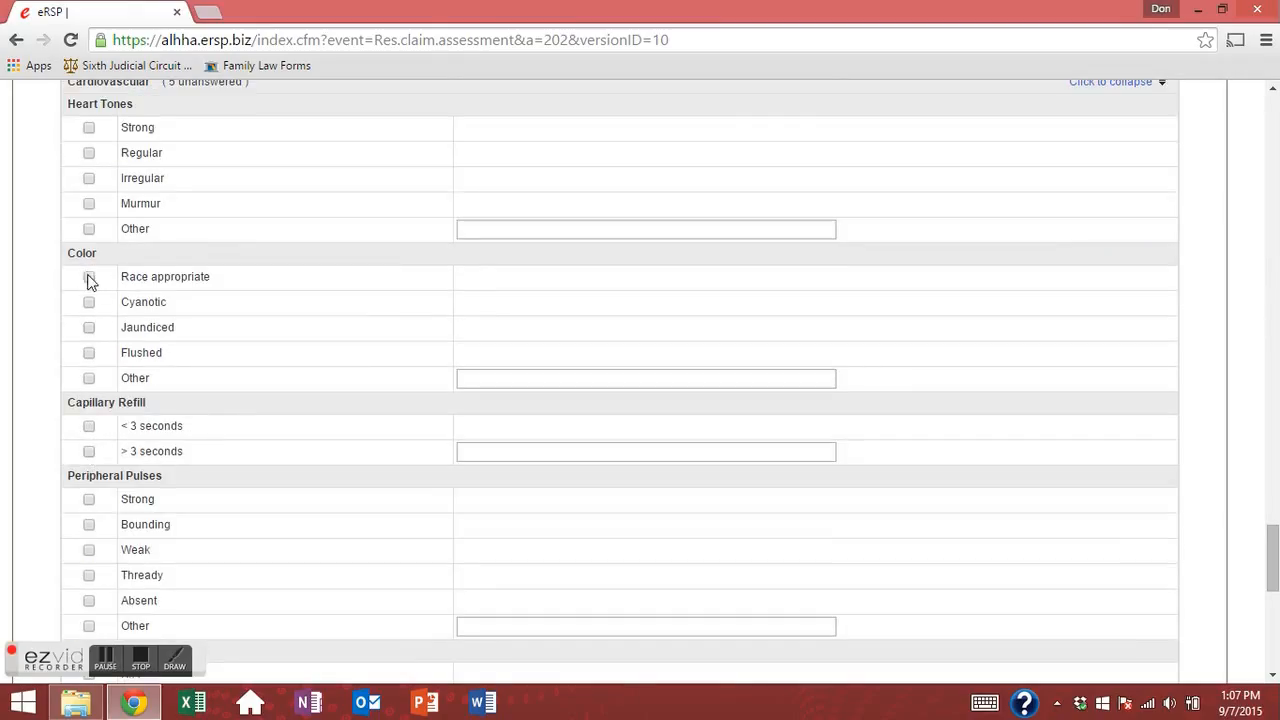
pyautogui.click(89, 426)
pyautogui.click(89, 499)
pyautogui.scroll(-3, 115, 451)
pyautogui.click(89, 517)
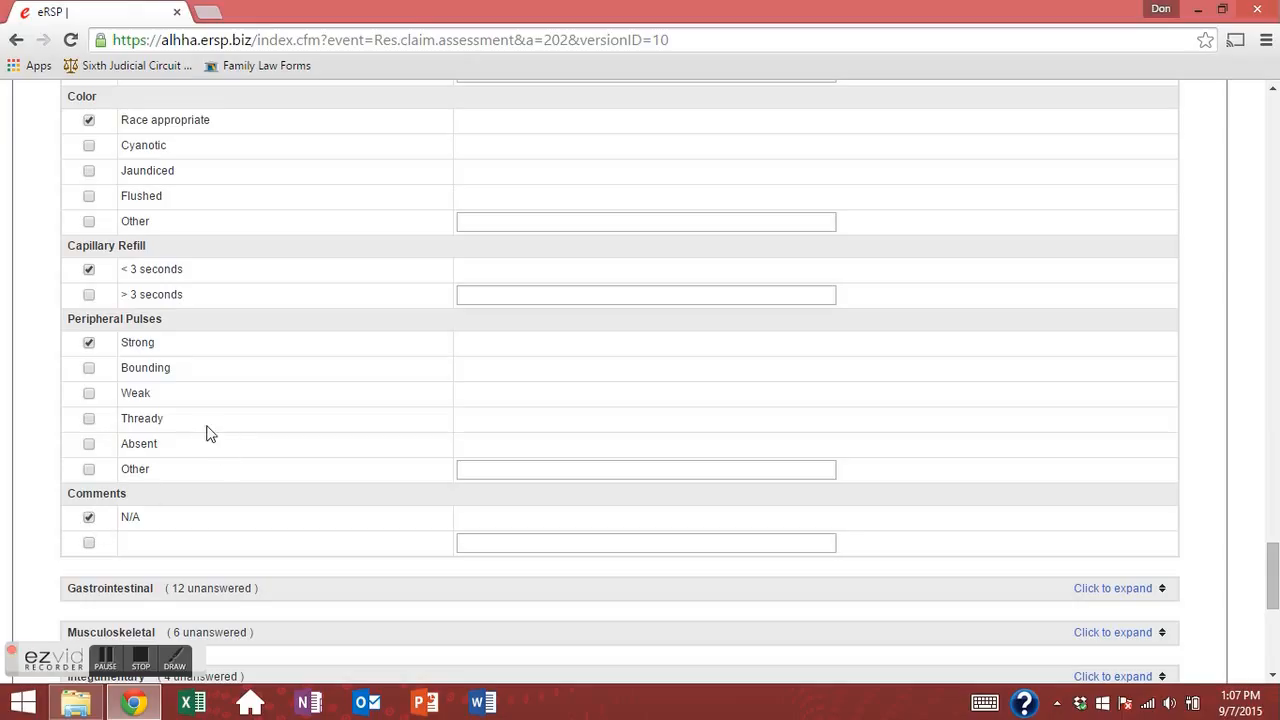
# Enter Gastrointestinal weight 110lbs and height 70cm from the suggestions.
pyautogui.click(1114, 588)
pyautogui.scroll(-3, 337, 374)
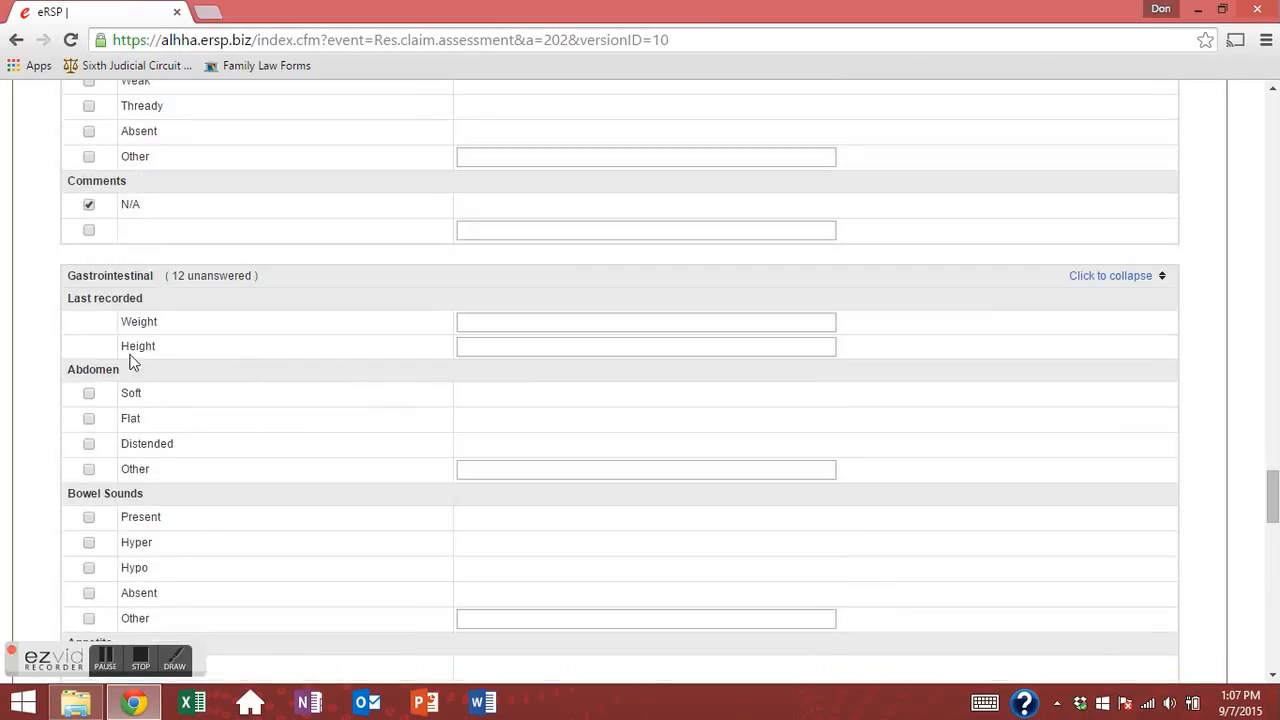
pyautogui.click(537, 321)
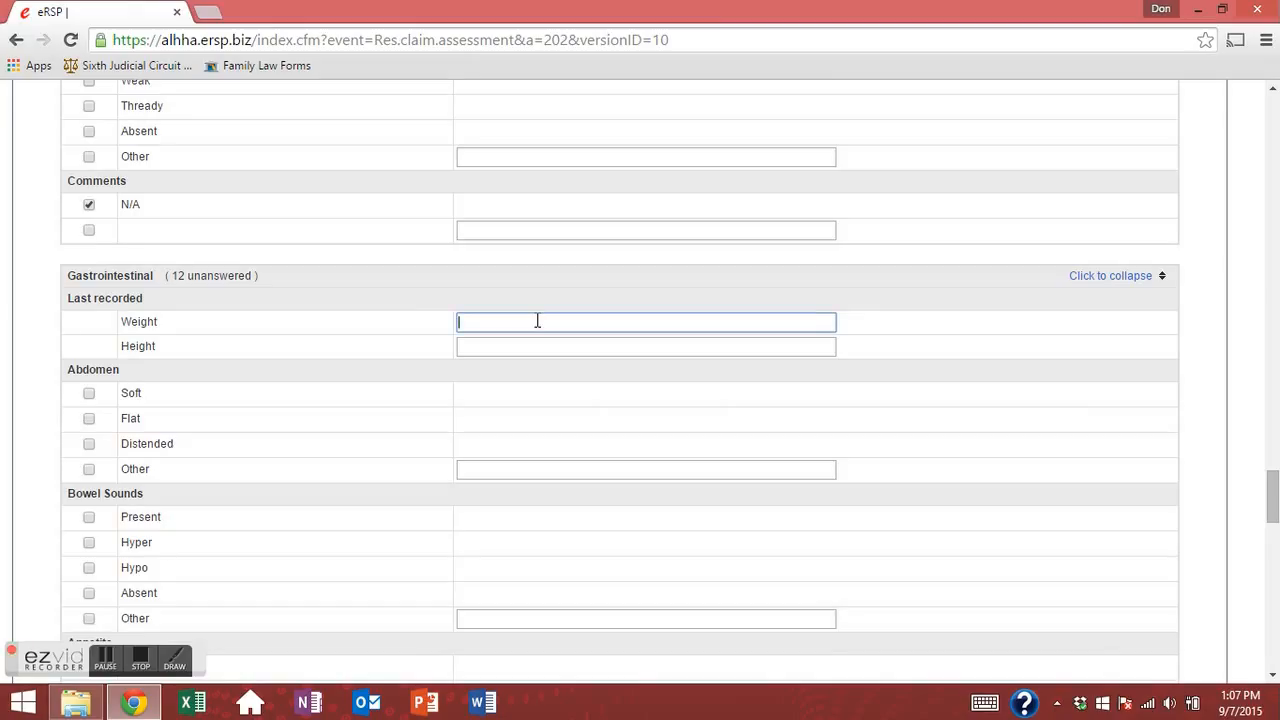
pyautogui.write('11')
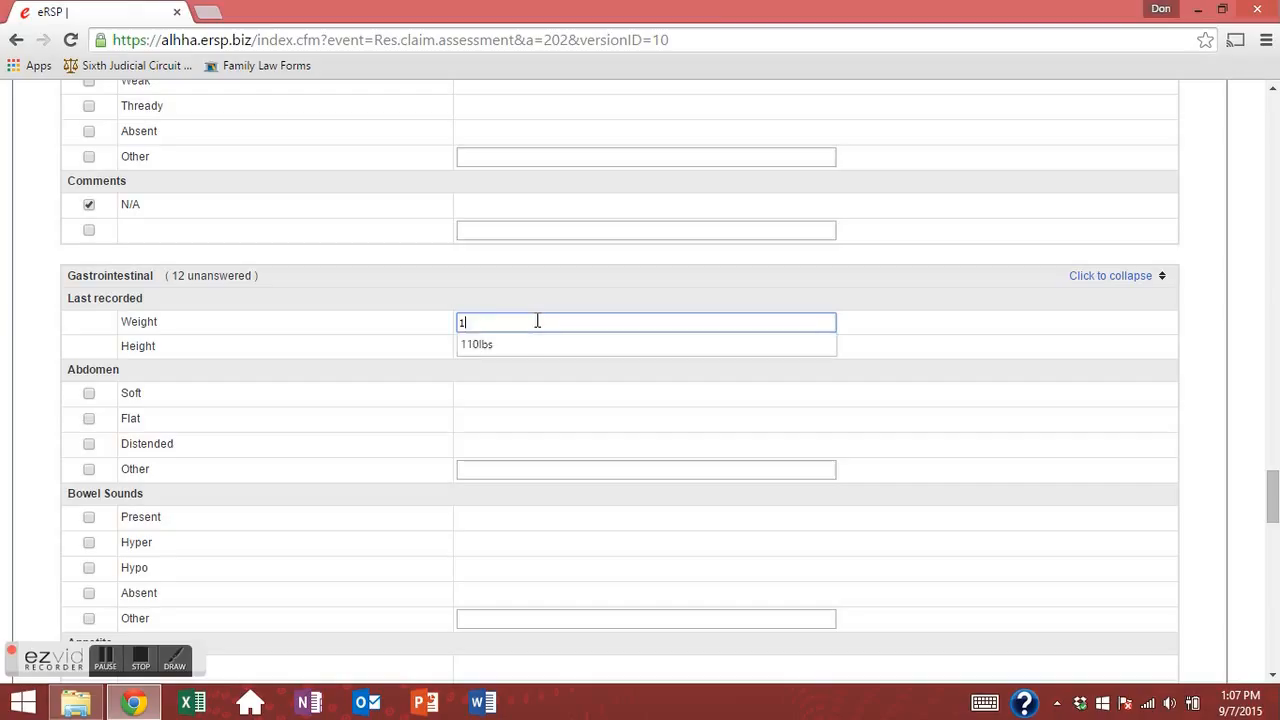
pyautogui.press('Down')
pyautogui.press('Tab')
pyautogui.press('Down')
pyautogui.press('Down')
pyautogui.press('Down')
pyautogui.press('Return')
pyautogui.press('Tab')
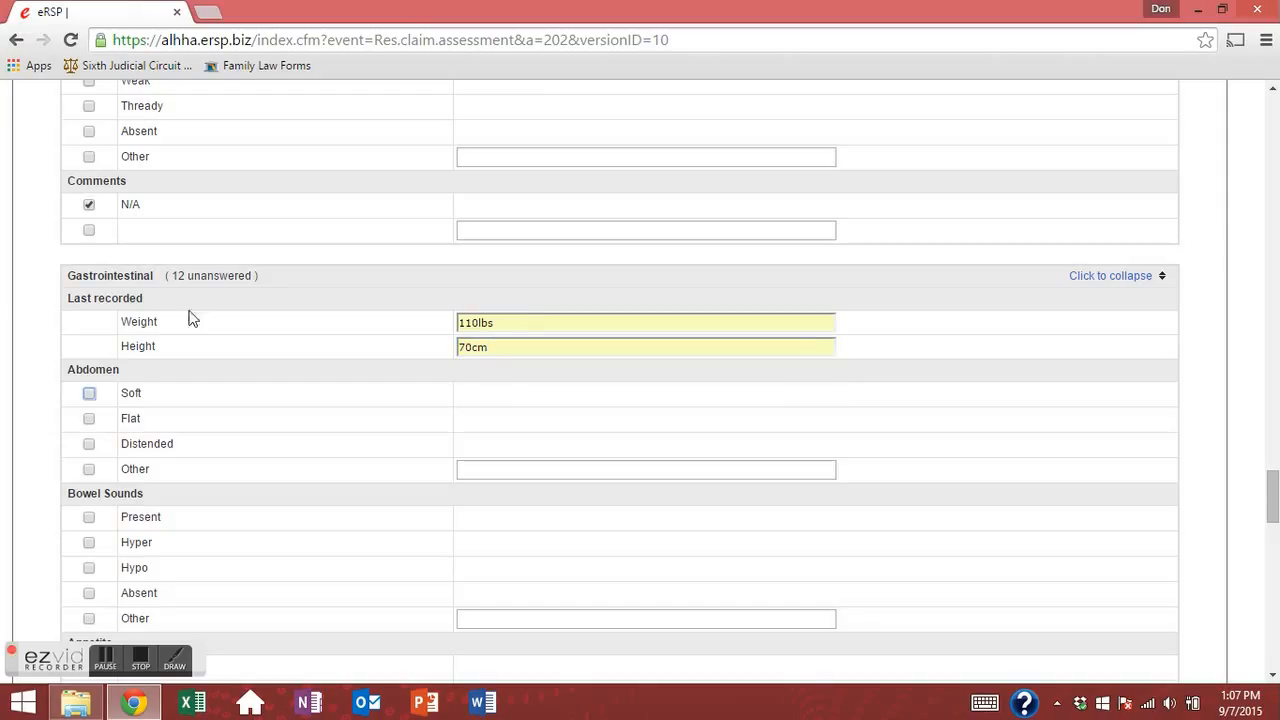
# Record abdomen Soft, bowel sounds Present, appetite N/A and fluids No restriction.
pyautogui.click(89, 393)
pyautogui.scroll(-2, 99, 430)
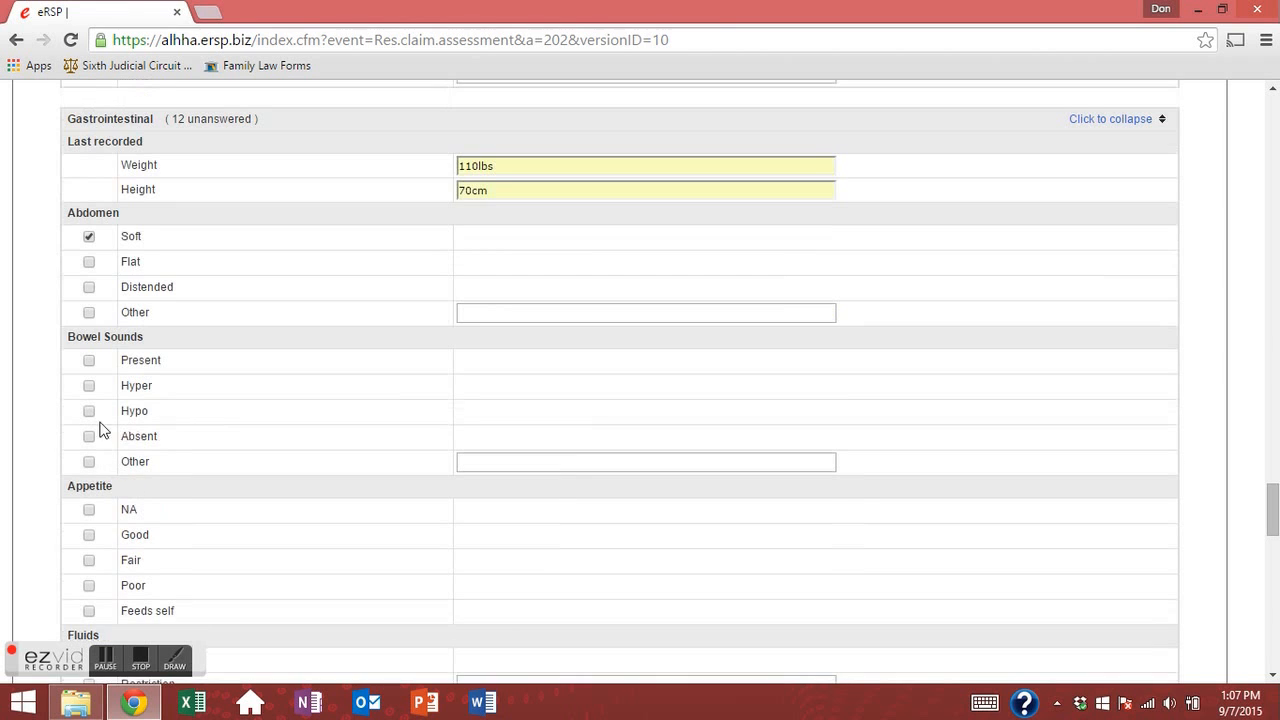
pyautogui.click(88, 362)
pyautogui.click(89, 510)
pyautogui.scroll(-2, 114, 491)
pyautogui.scroll(6, 480, 200)
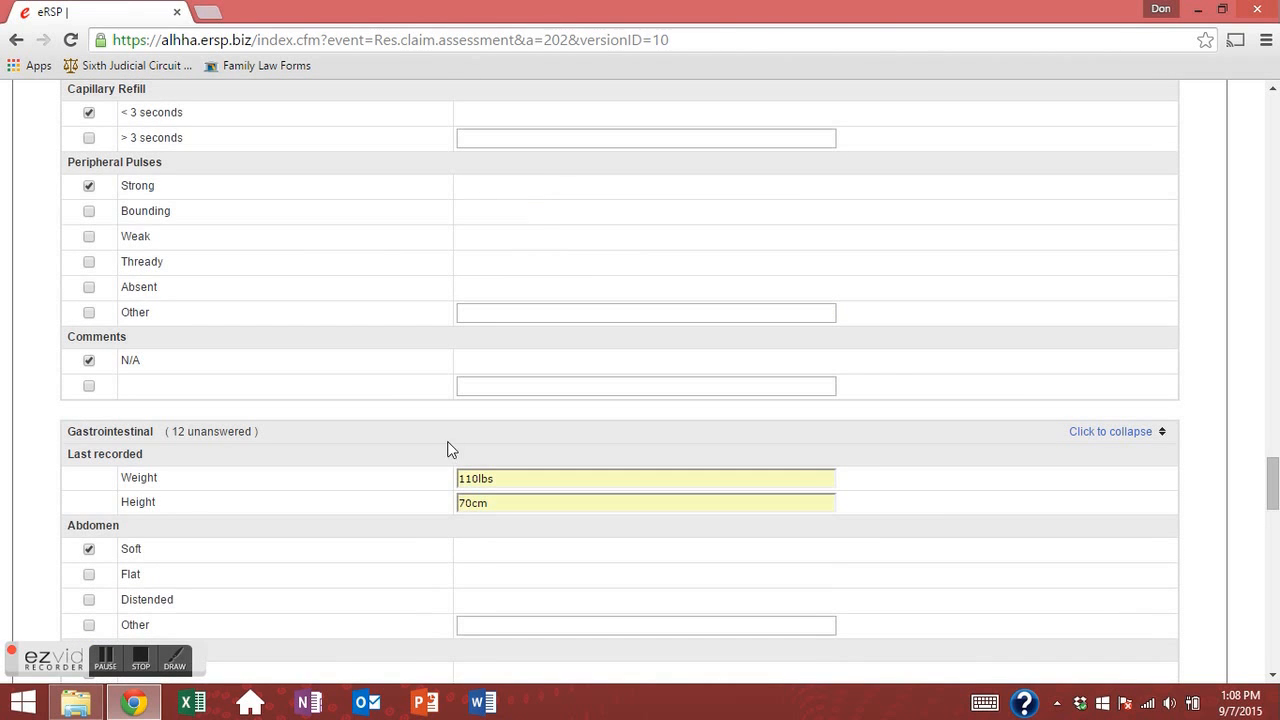
pyautogui.moveTo(514, 502); pyautogui.dragTo(280, 477)
pyautogui.click(280, 477)
pyautogui.scroll(-5, 100, 420)
pyautogui.click(89, 503)
# Mark feeding tube, enteral feeding, flushes and site care N/A; tube site dry, no infection.
pyautogui.scroll(-2, 98, 441)
pyautogui.click(89, 420)
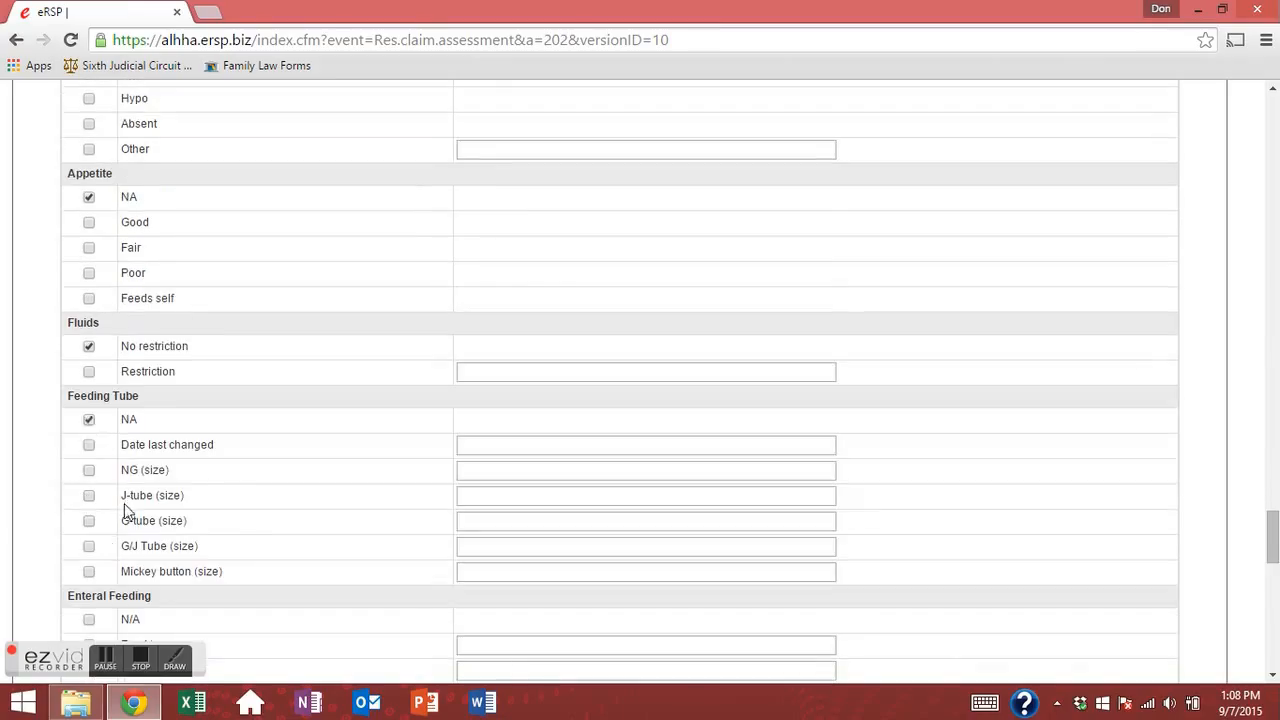
pyautogui.scroll(-4, 105, 435)
pyautogui.click(88, 307)
pyautogui.click(89, 432)
pyautogui.scroll(-2, 105, 483)
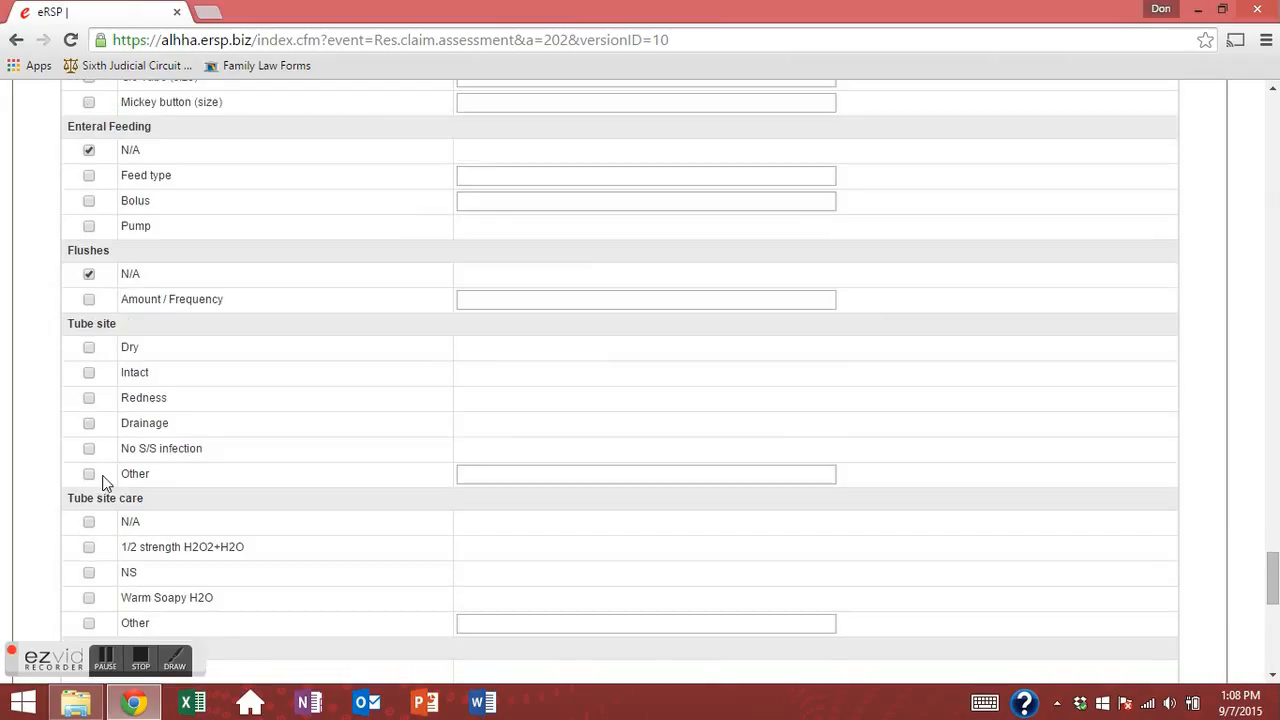
pyautogui.click(88, 349)
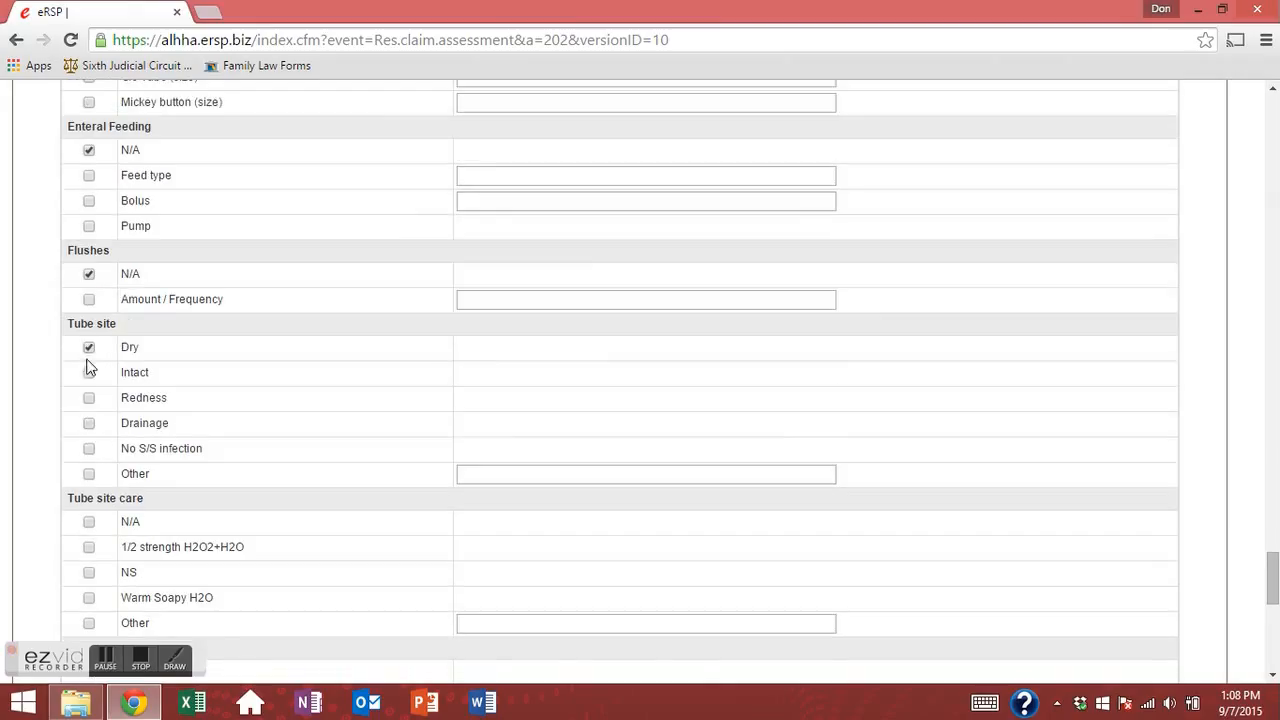
pyautogui.click(89, 450)
pyautogui.click(89, 522)
# Record stools Incontinent, last BM on 9/7, and gastrointestinal comments N/A.
pyautogui.scroll(-2, 133, 521)
pyautogui.scroll(-2, 133, 521)
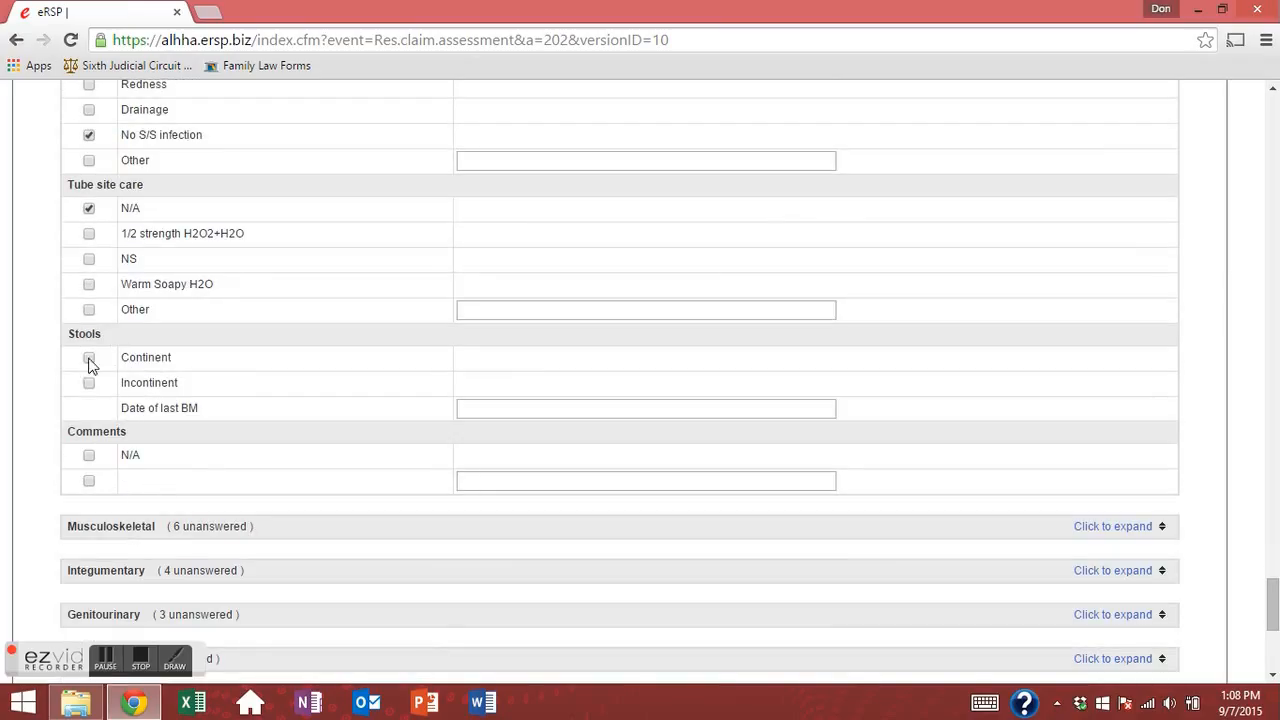
pyautogui.click(89, 383)
pyautogui.click(493, 412)
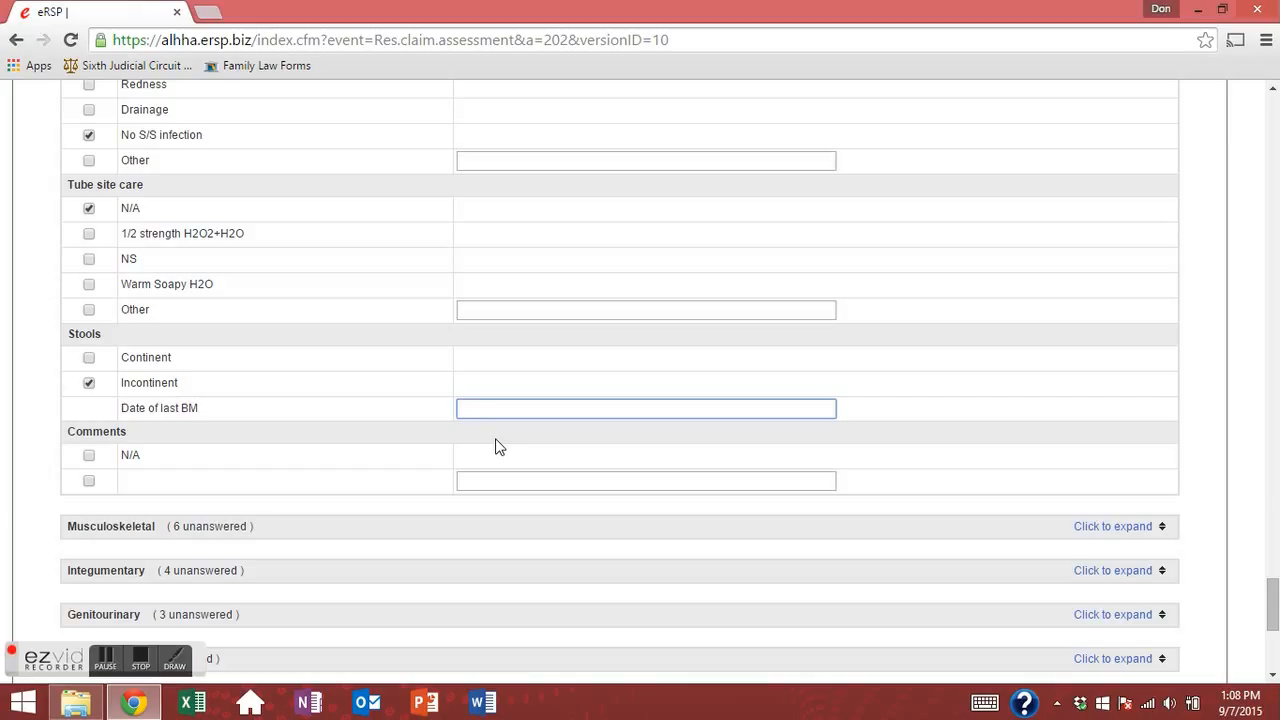
pyautogui.write('9/7/15')
pyautogui.click(89, 456)
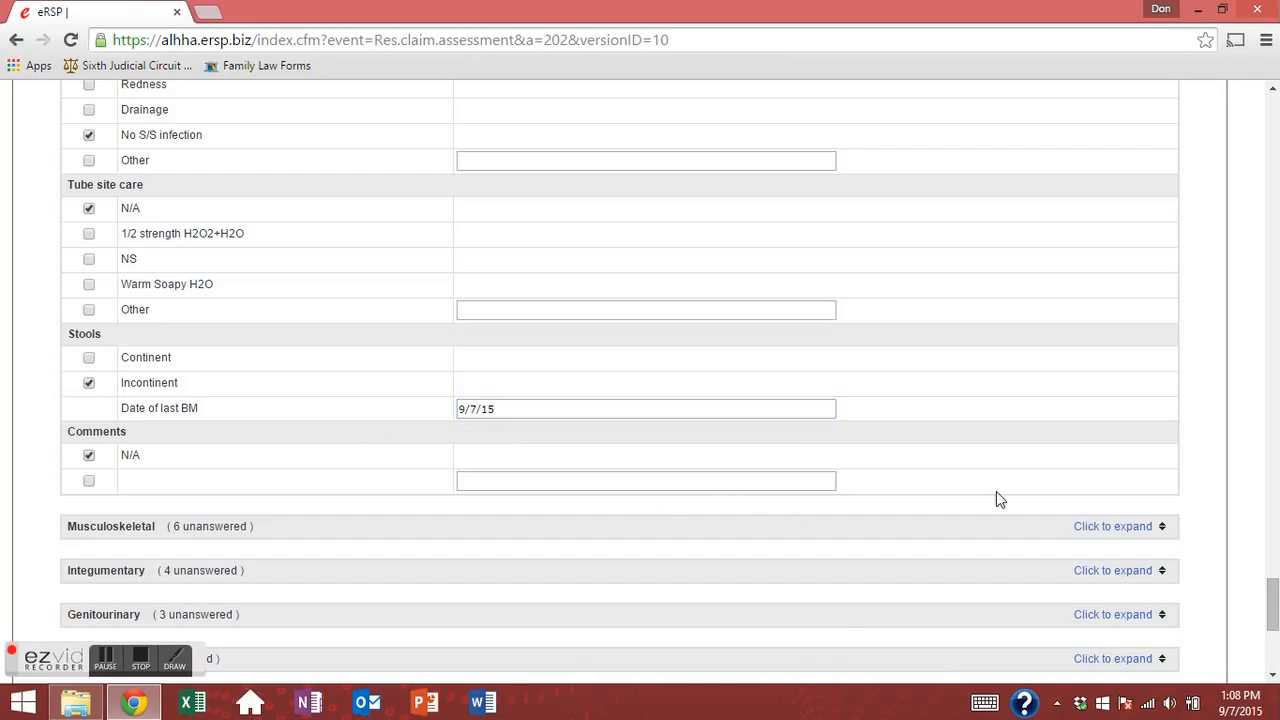
pyautogui.scroll(-3, 1068, 530)
# Save the answers, then mark Respiratory's remaining BiPAP question N/A and save again.
pyautogui.click(637, 449)
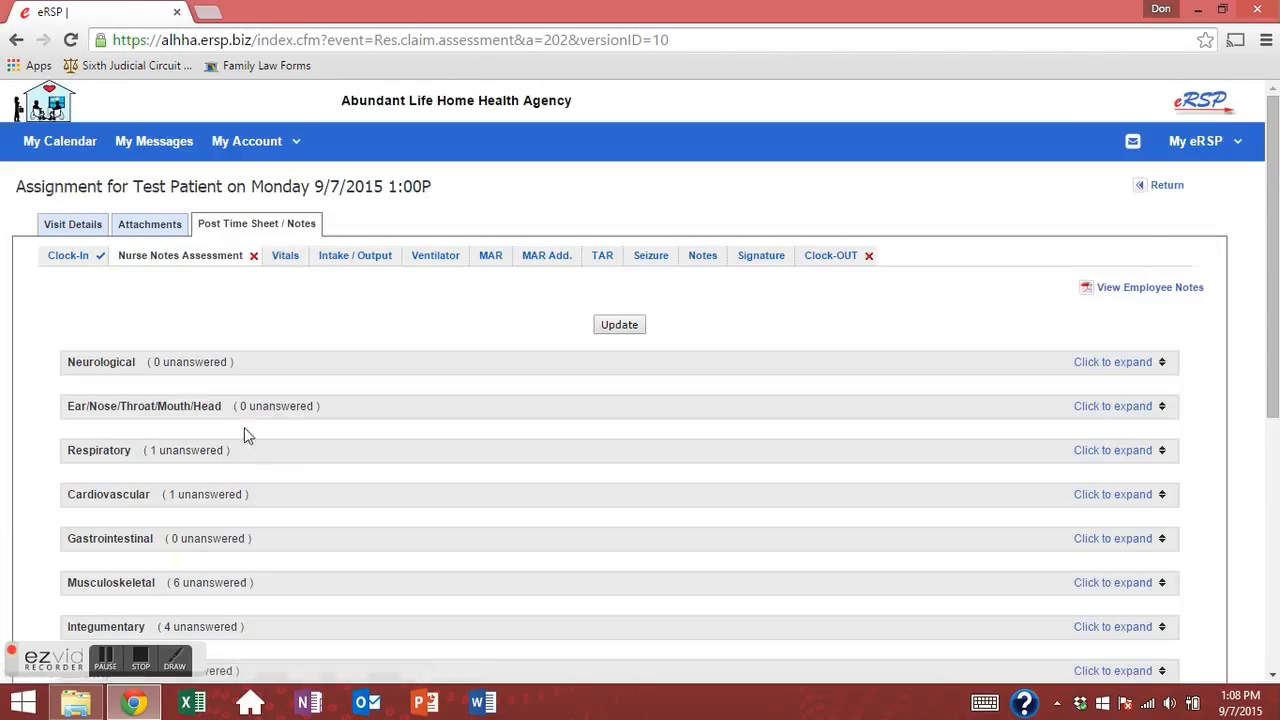
pyautogui.moveTo(144, 450); pyautogui.dragTo(237, 448)
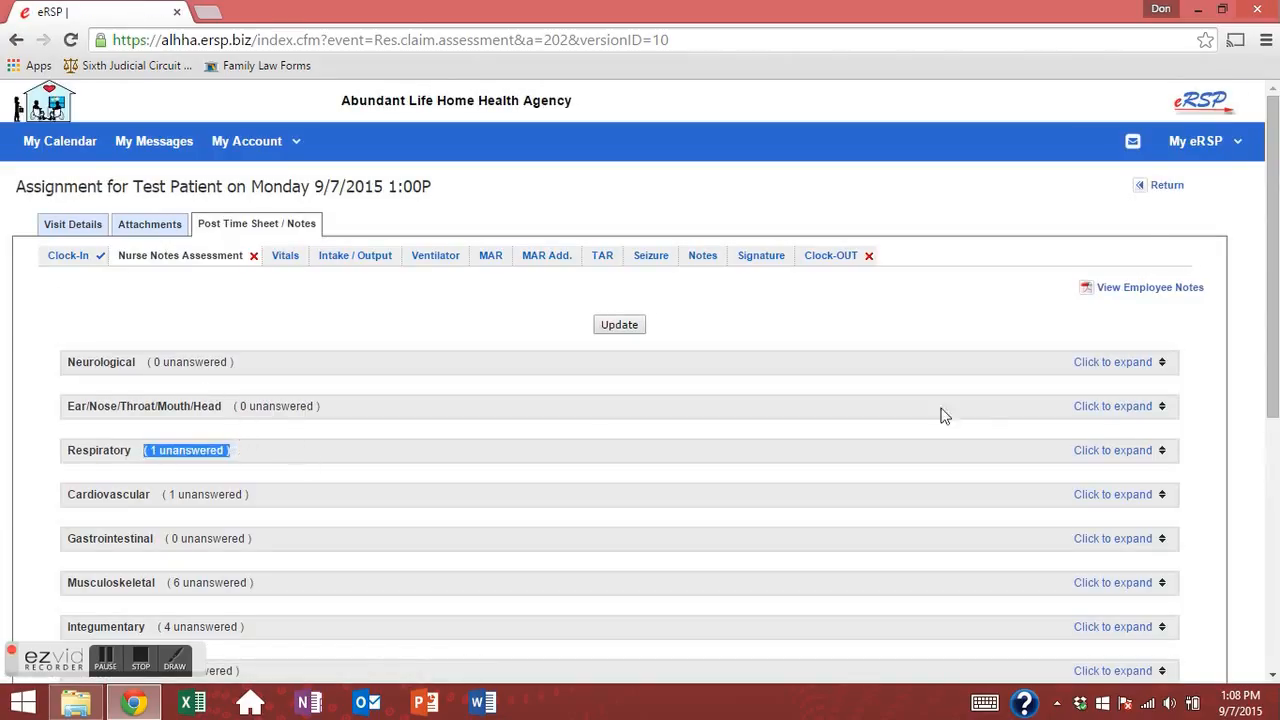
pyautogui.click(1093, 455)
pyautogui.scroll(-6, 134, 420)
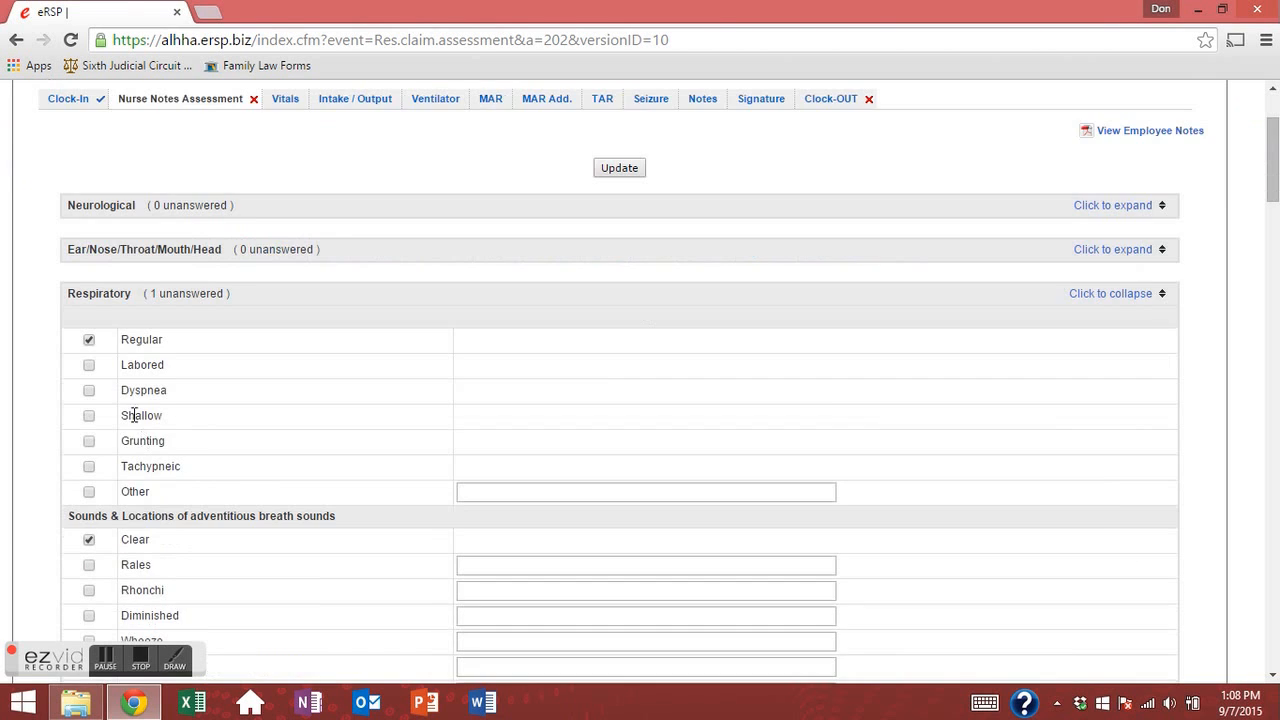
pyautogui.scroll(-6, 127, 444)
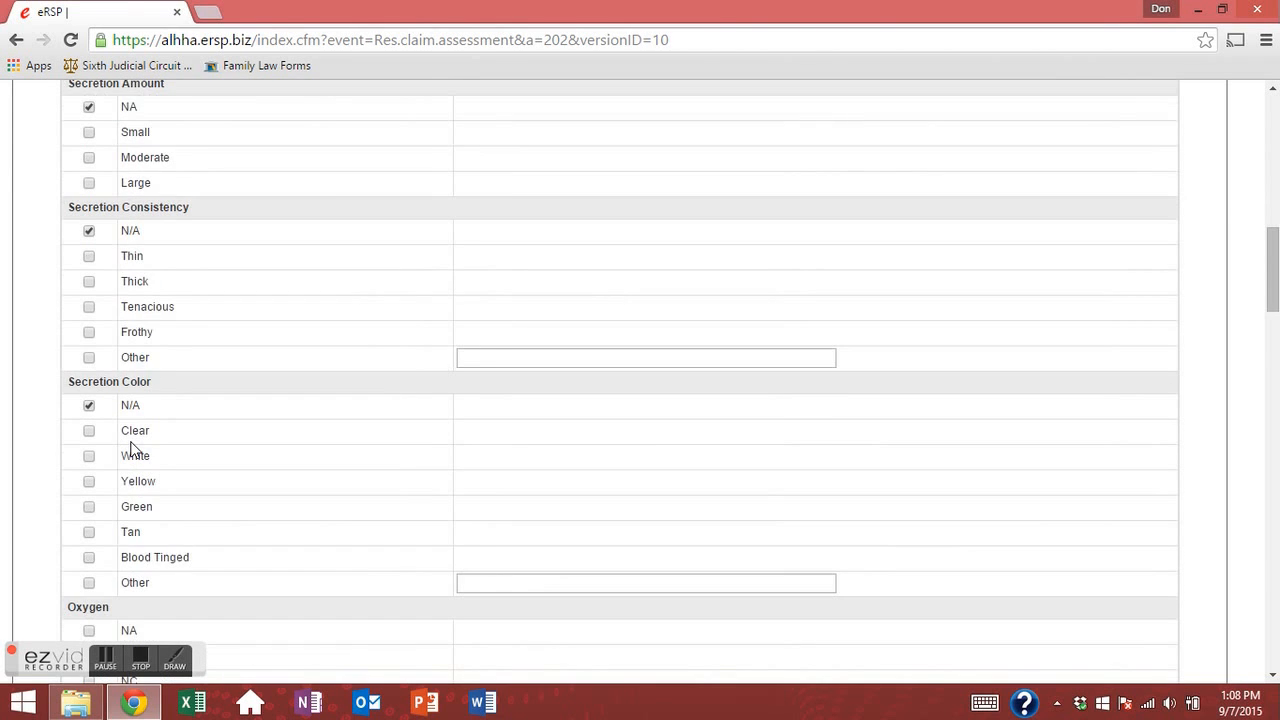
pyautogui.scroll(-2, 134, 489)
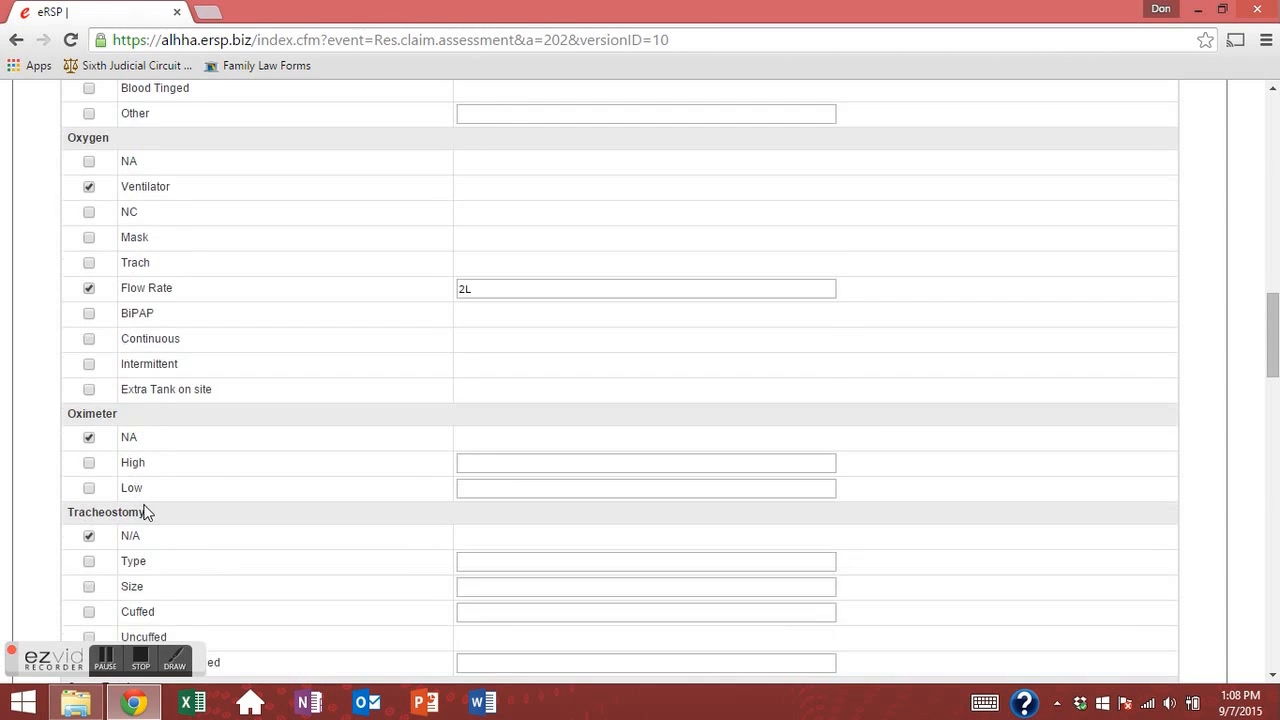
pyautogui.scroll(-10, 145, 512)
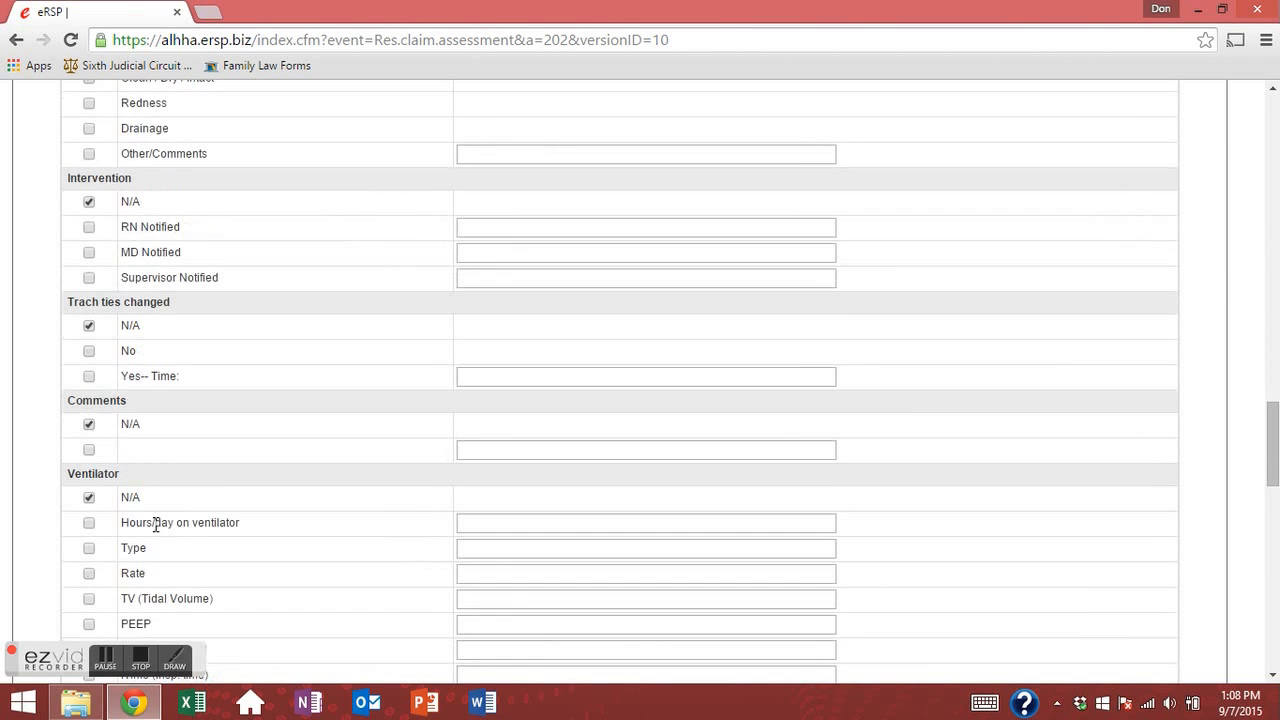
pyautogui.scroll(-6, 181, 504)
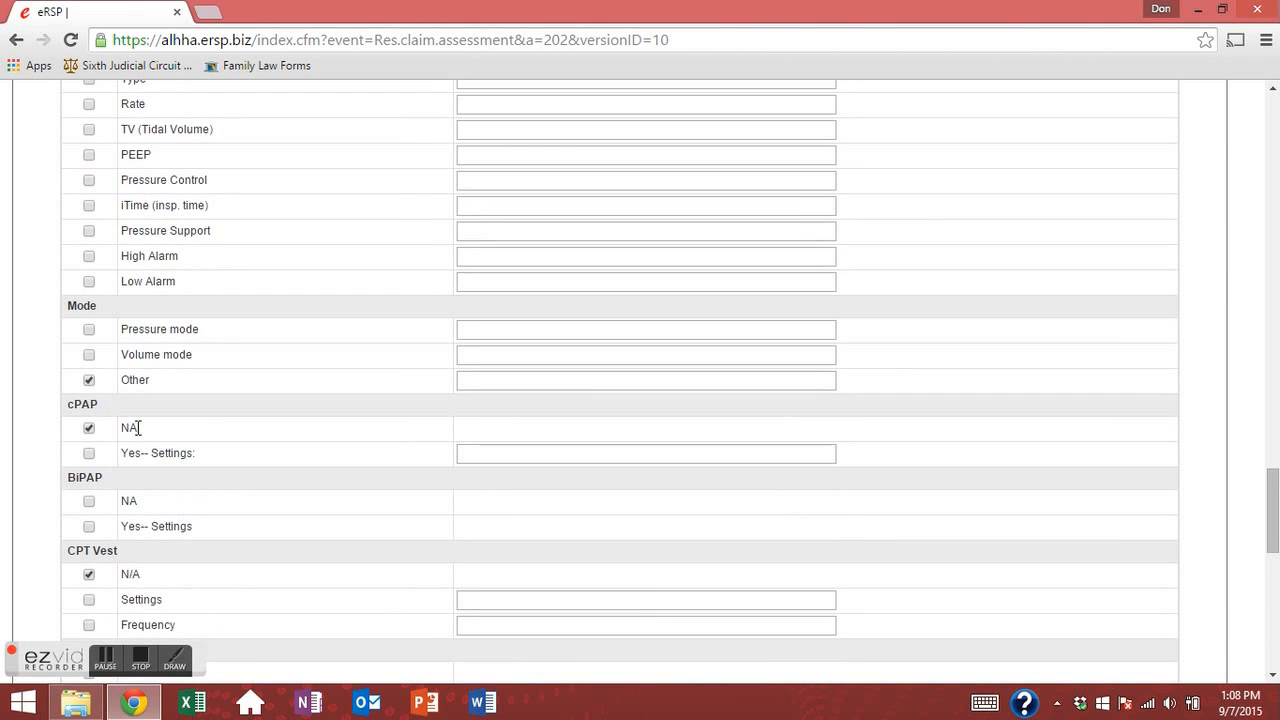
pyautogui.click(89, 501)
pyautogui.scroll(-5, 169, 474)
pyautogui.click(621, 543)
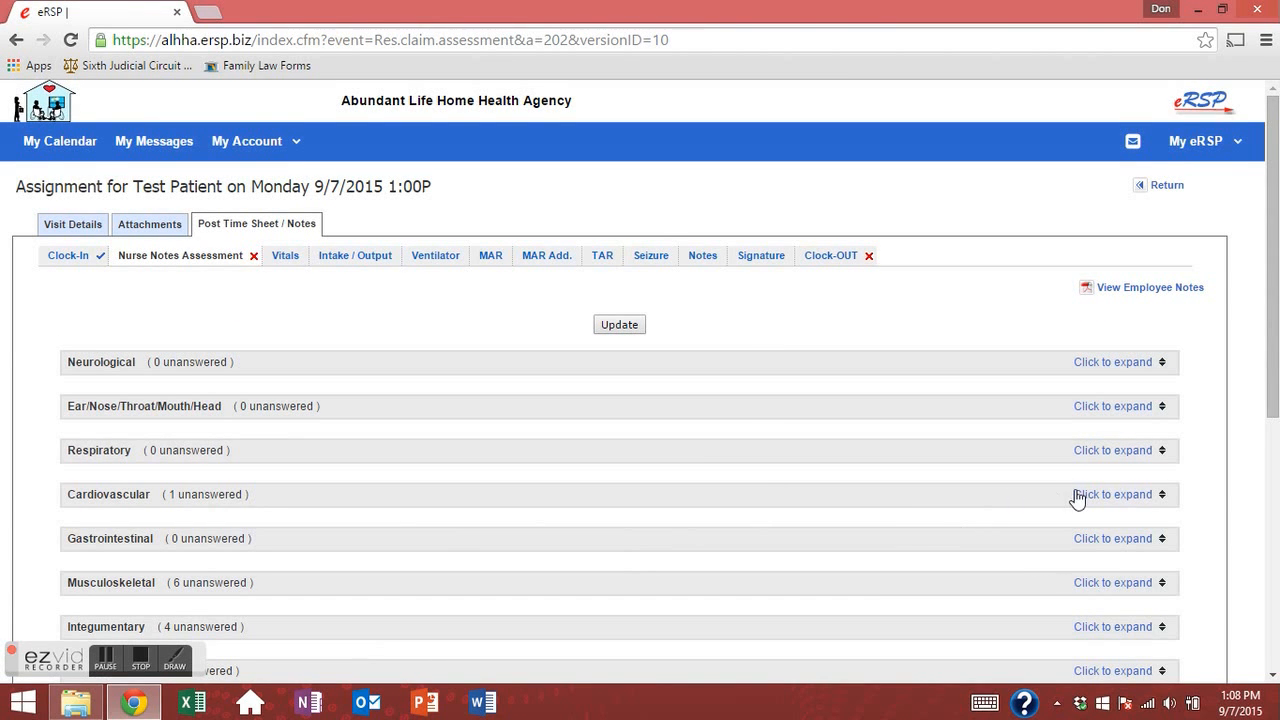
# Record Cardiovascular heart tones as Strong and save the assessment.
pyautogui.click(1077, 496)
pyautogui.scroll(-6, 290, 478)
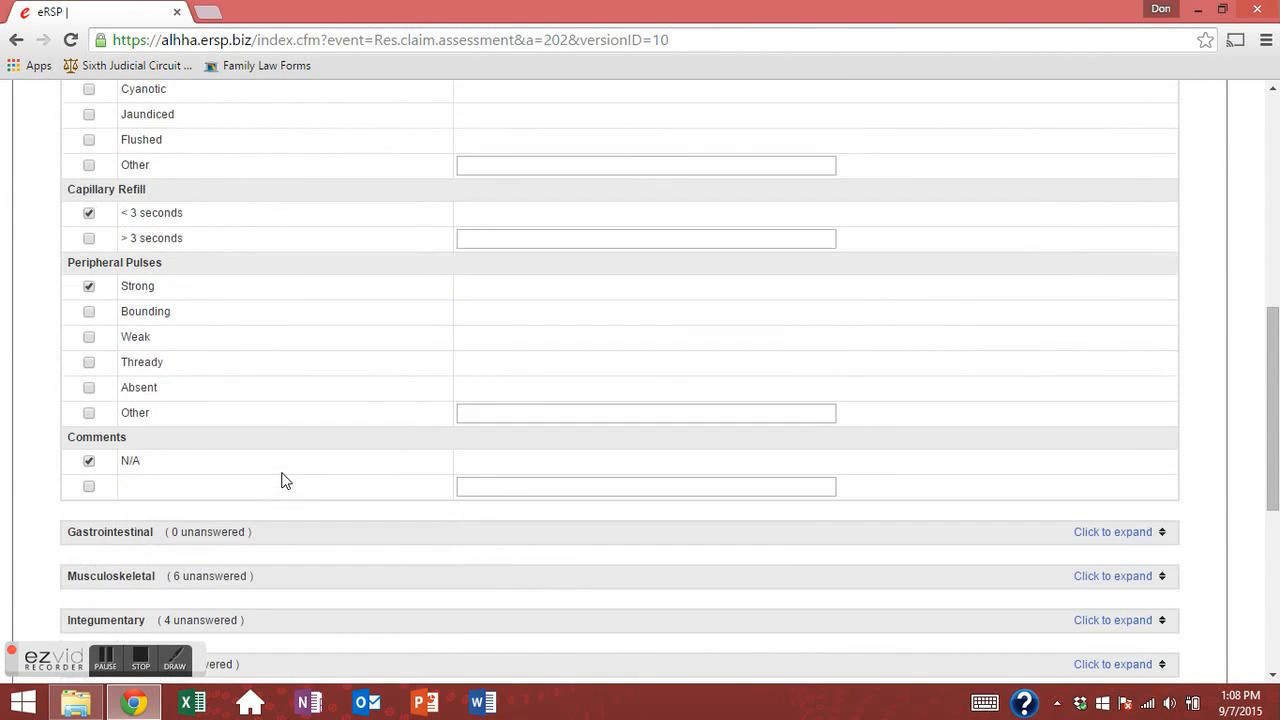
pyautogui.scroll(2, 129, 348)
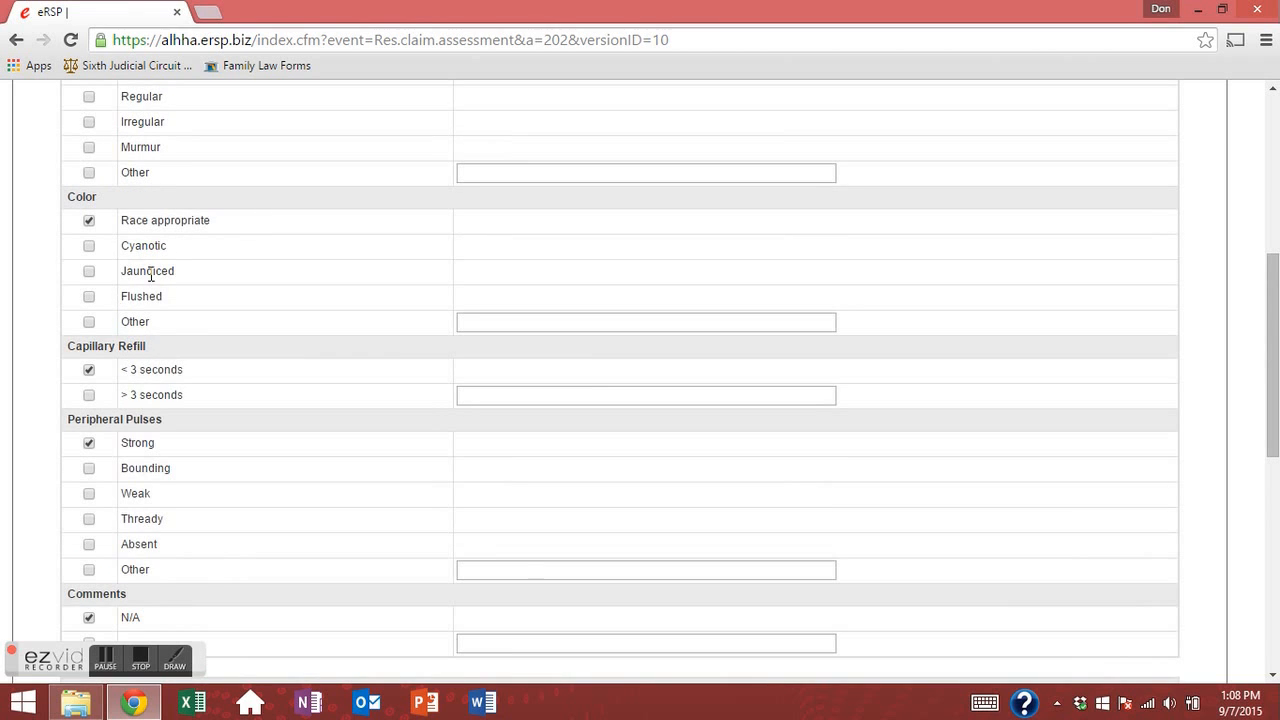
pyautogui.scroll(2, 150, 275)
pyautogui.click(89, 227)
pyautogui.scroll(-2, 310, 298)
pyautogui.scroll(-5, 370, 413)
pyautogui.click(624, 499)
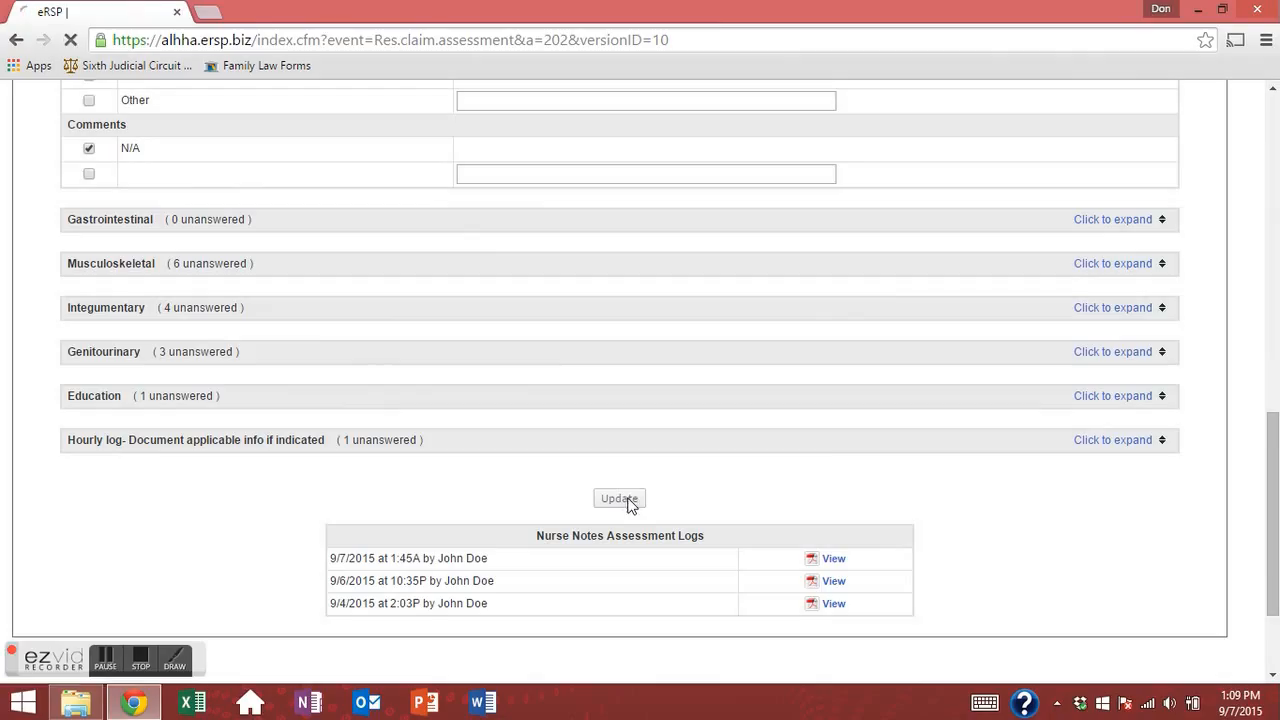
# Record Musculoskeletal muscles as Normal and musculoskeletal comments as N/A.
pyautogui.scroll(-3, 608, 403)
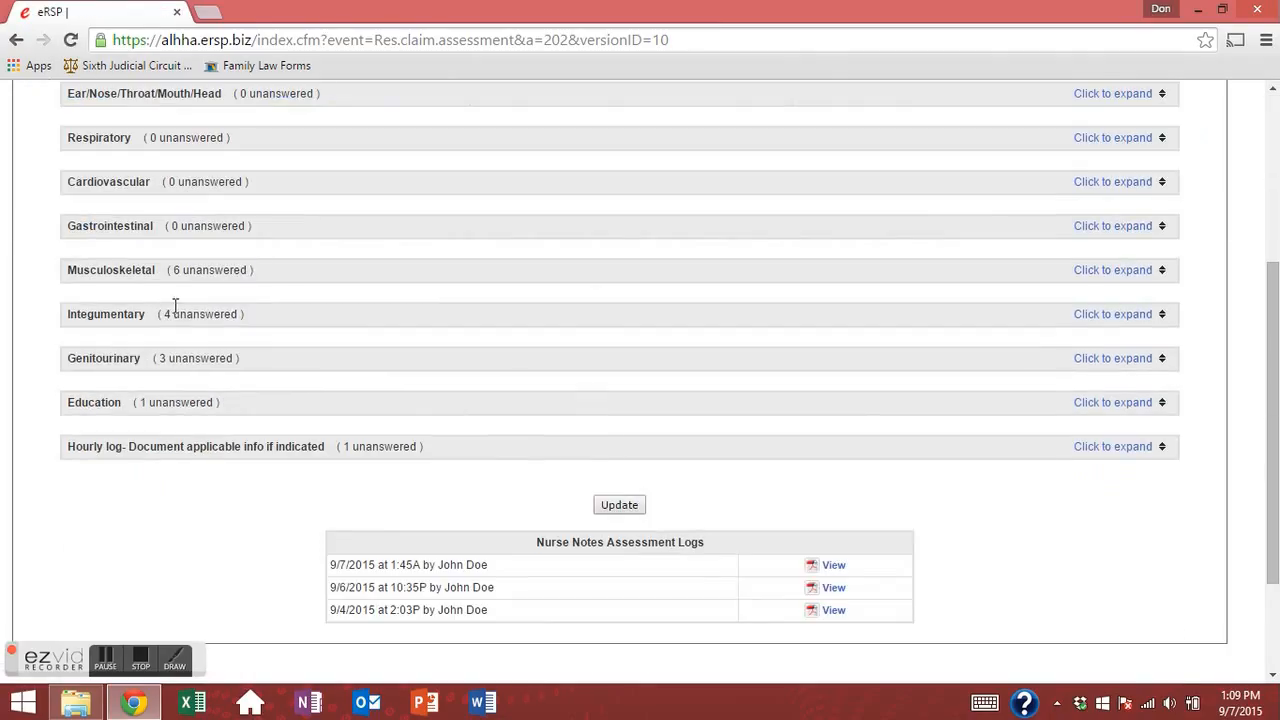
pyautogui.click(1076, 270)
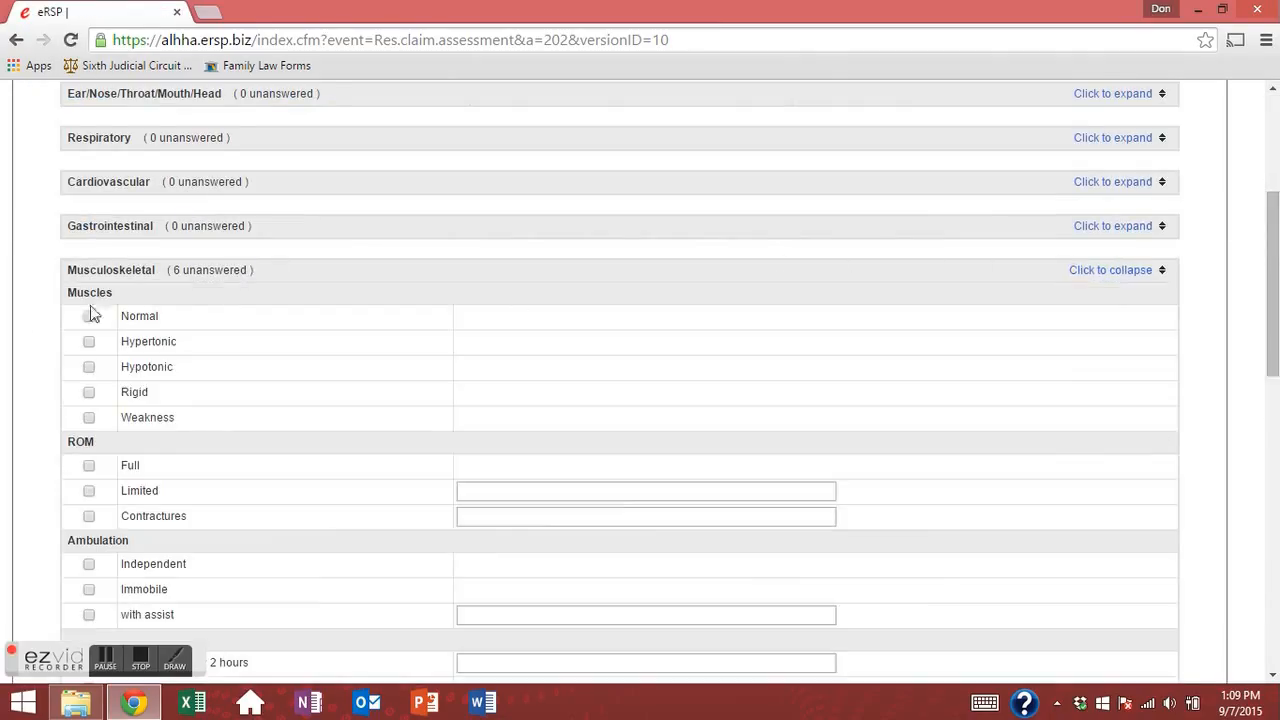
pyautogui.click(90, 318)
pyautogui.scroll(-2, 88, 472)
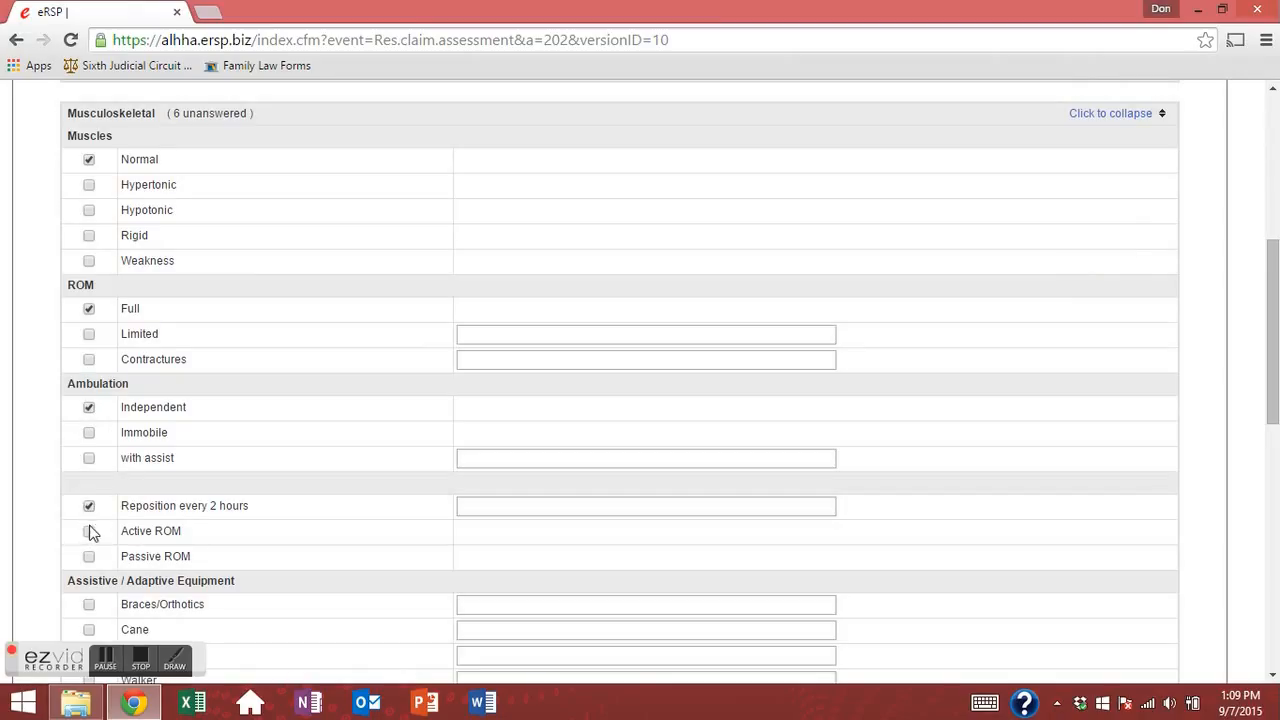
pyautogui.scroll(-2, 100, 537)
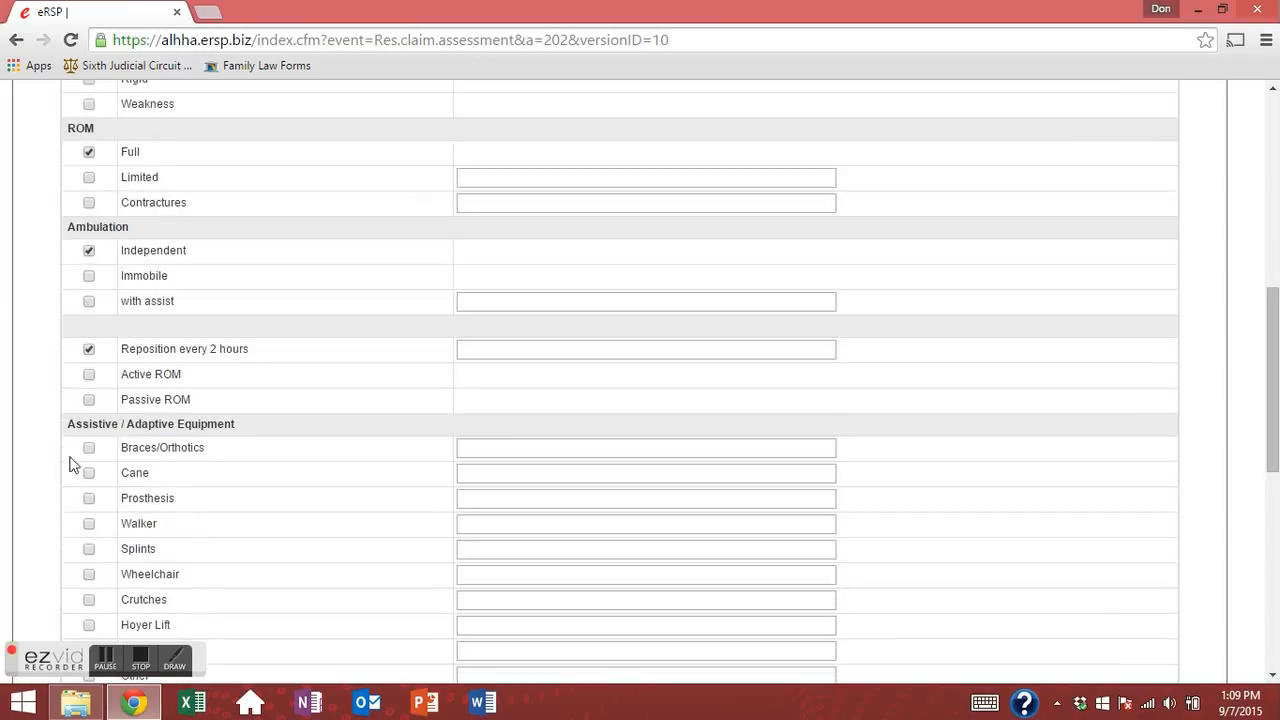
pyautogui.scroll(-2, 105, 504)
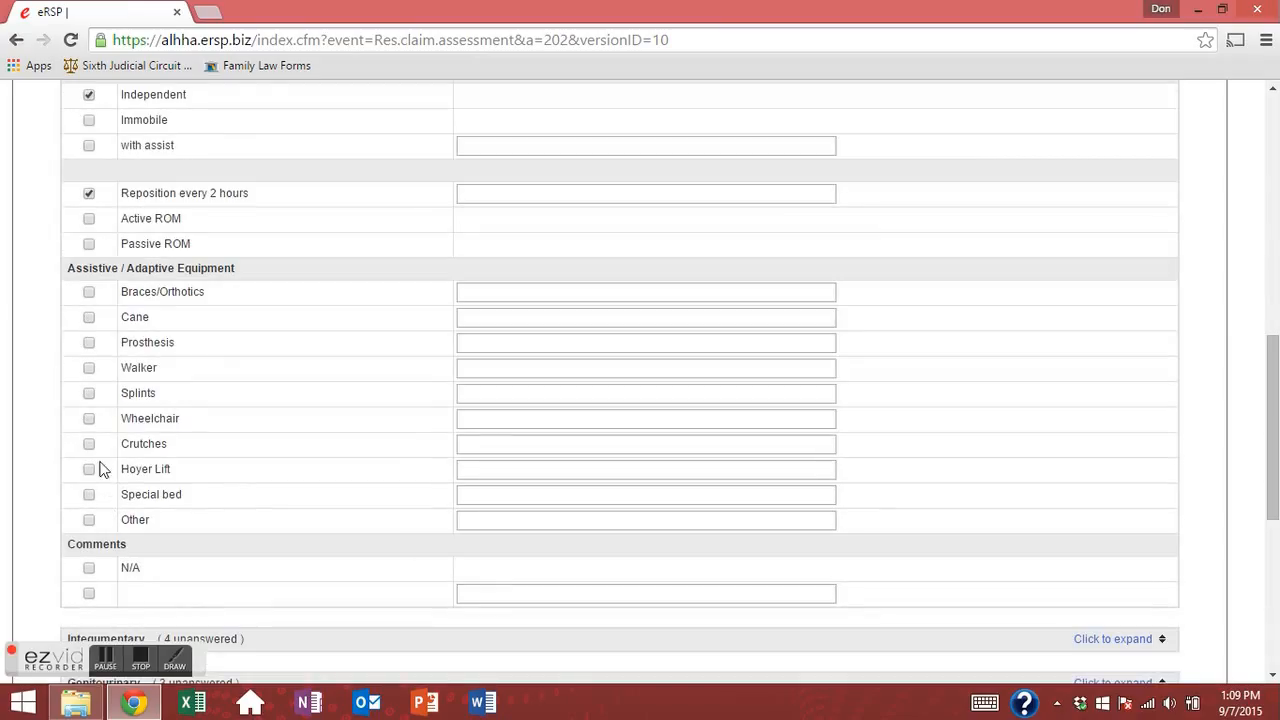
pyautogui.click(89, 568)
pyautogui.scroll(-2, 124, 542)
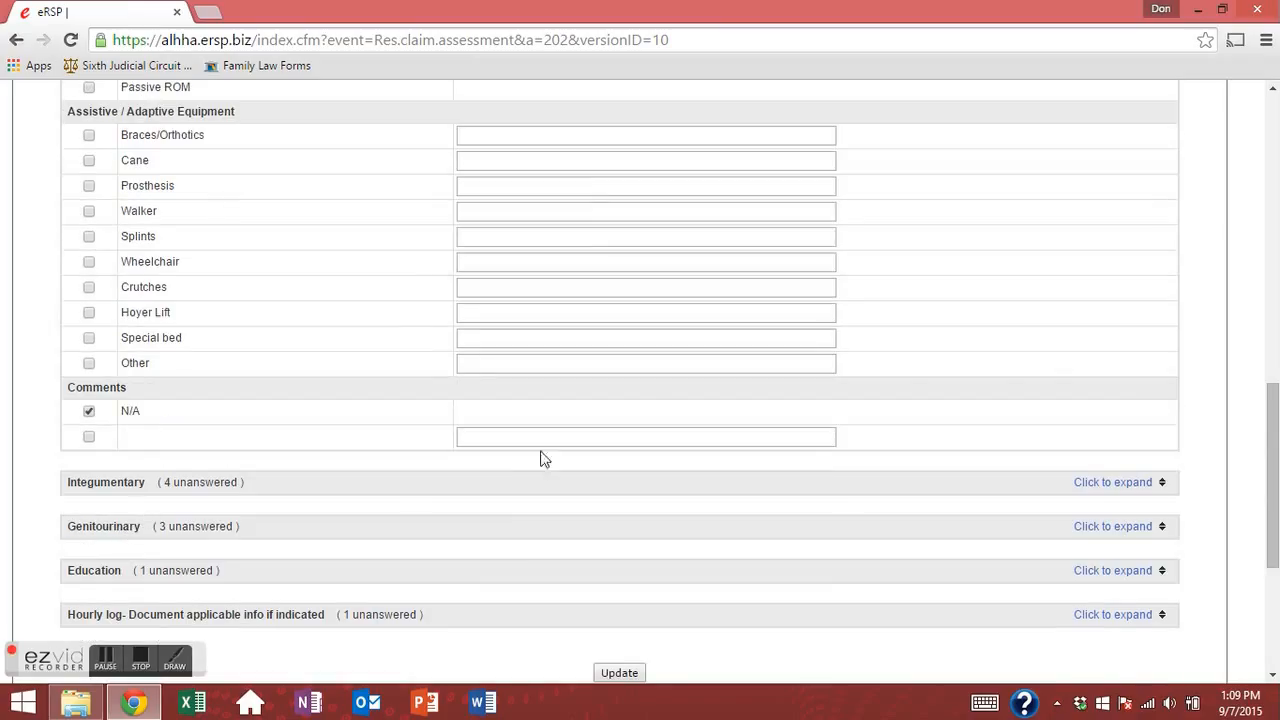
pyautogui.scroll(-2, 640, 380)
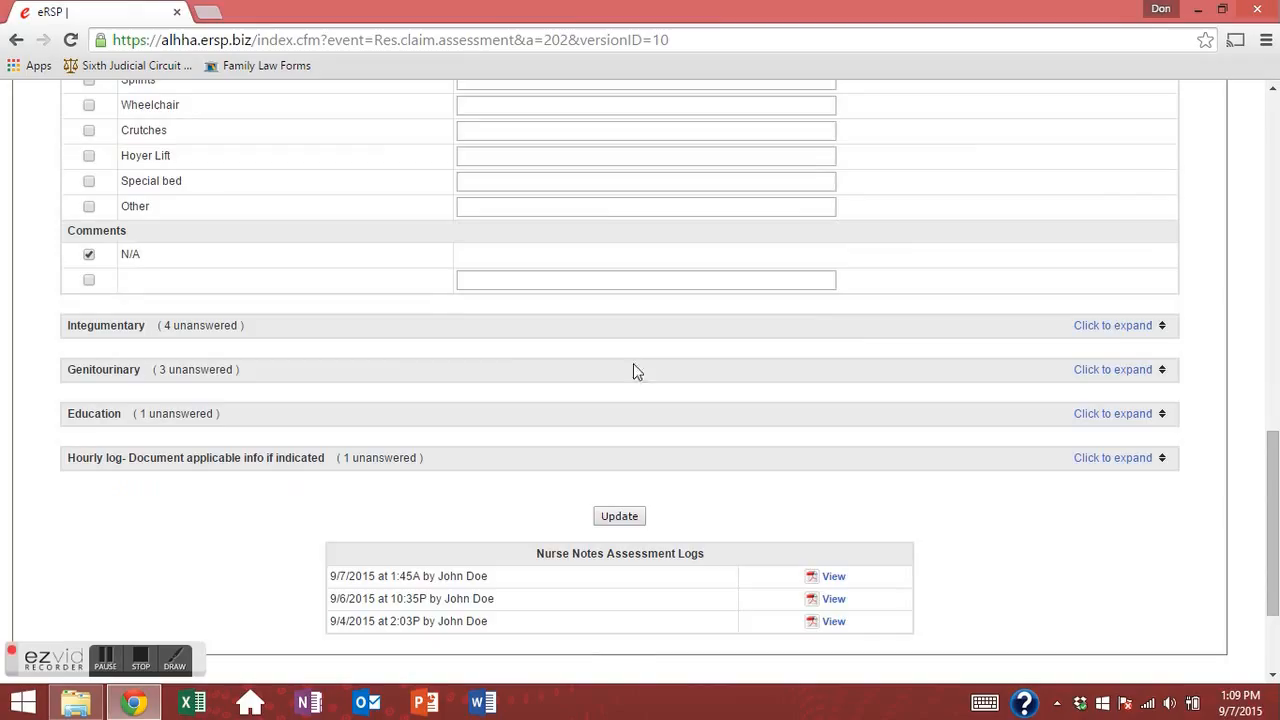
# Mark Integumentary skin turgor Good, temperature Warm, condition Intact, and comments N/A.
pyautogui.click(1110, 329)
pyautogui.scroll(-2, 345, 335)
pyautogui.click(88, 216)
pyautogui.click(88, 314)
pyautogui.click(88, 488)
pyautogui.scroll(-2, 89, 500)
pyautogui.click(89, 507)
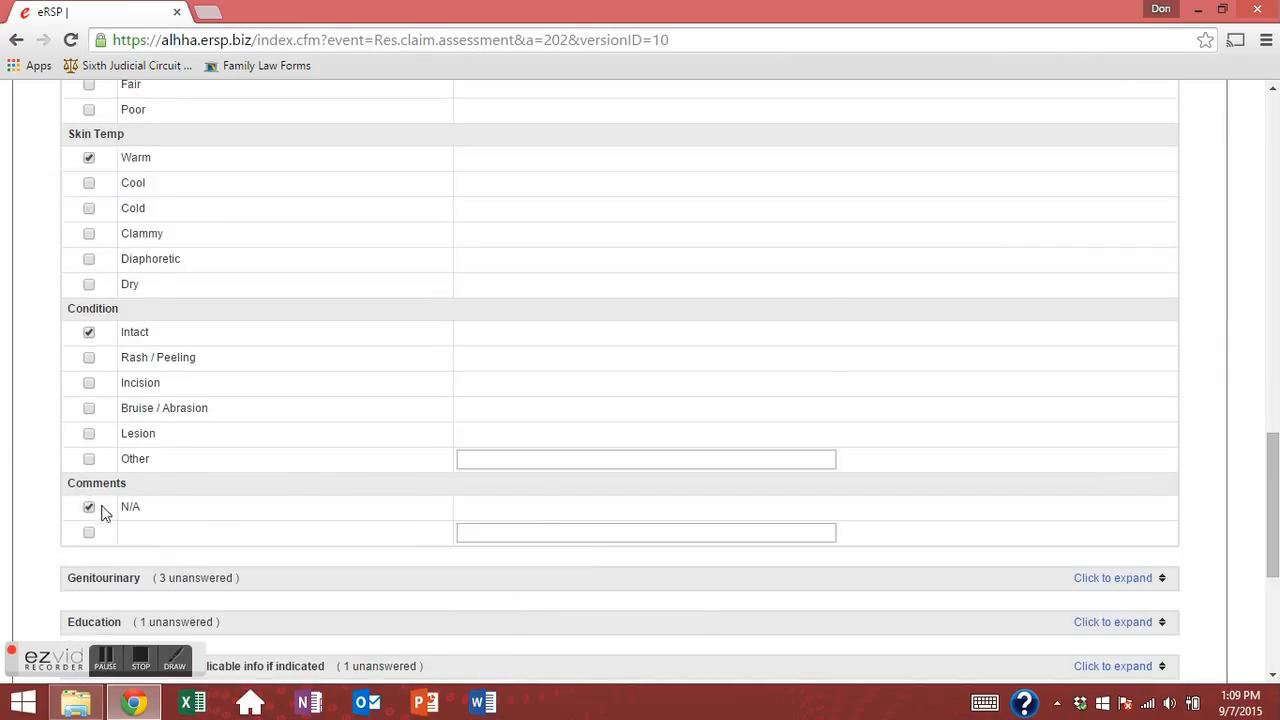
pyautogui.scroll(-3, 531, 517)
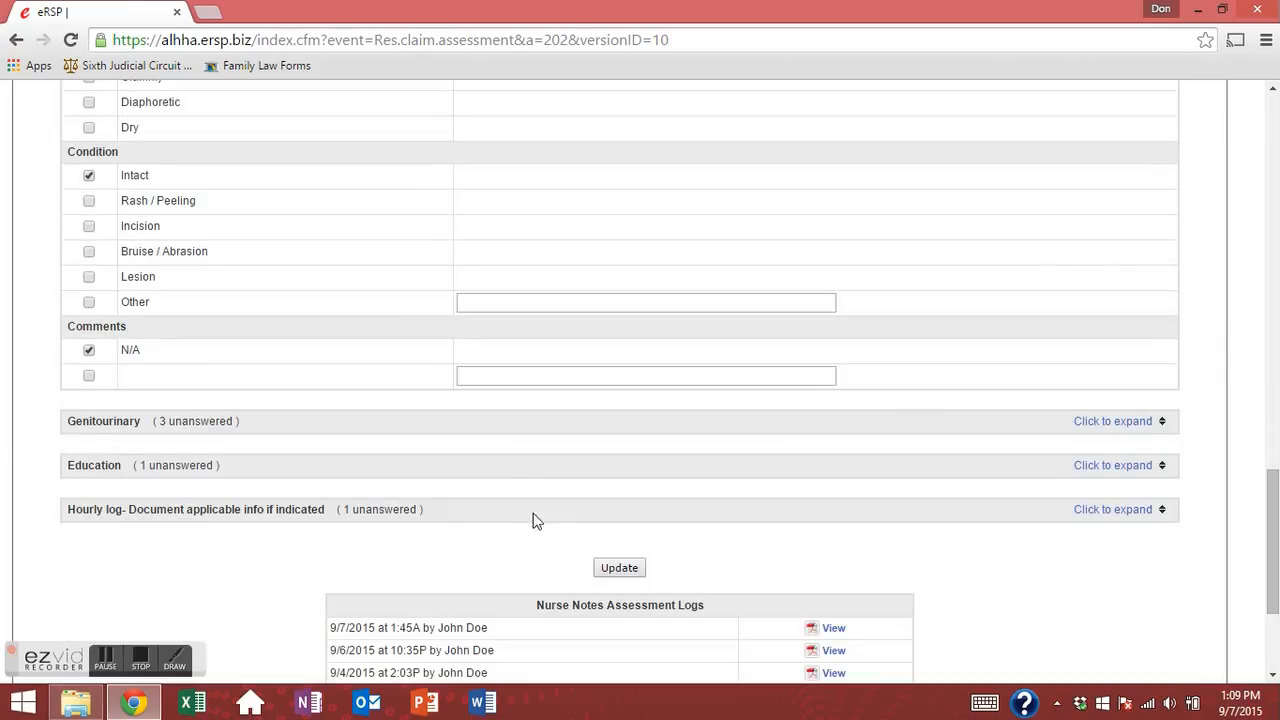
# Mark Genitourinary catheter N/A, discharge No, and comments N/A.
pyautogui.click(1134, 424)
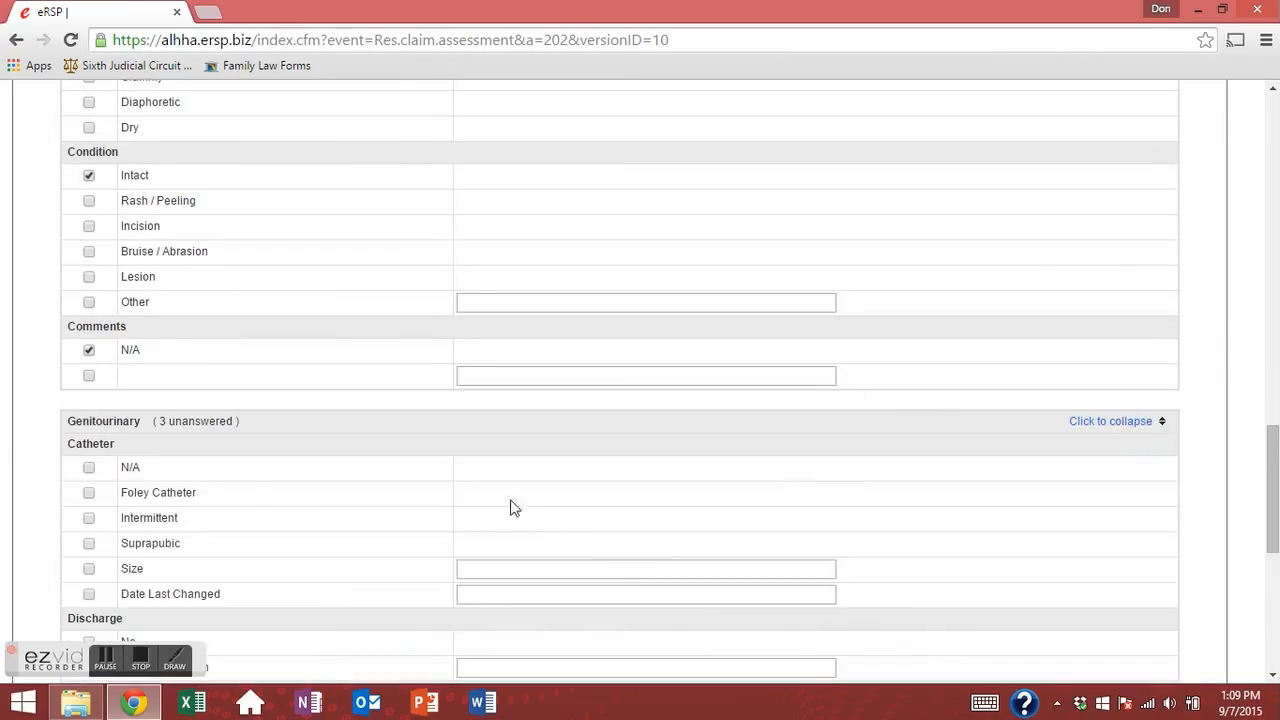
pyautogui.click(89, 467)
pyautogui.scroll(-3, 89, 467)
pyautogui.click(89, 487)
pyautogui.click(89, 559)
pyautogui.scroll(-3, 140, 560)
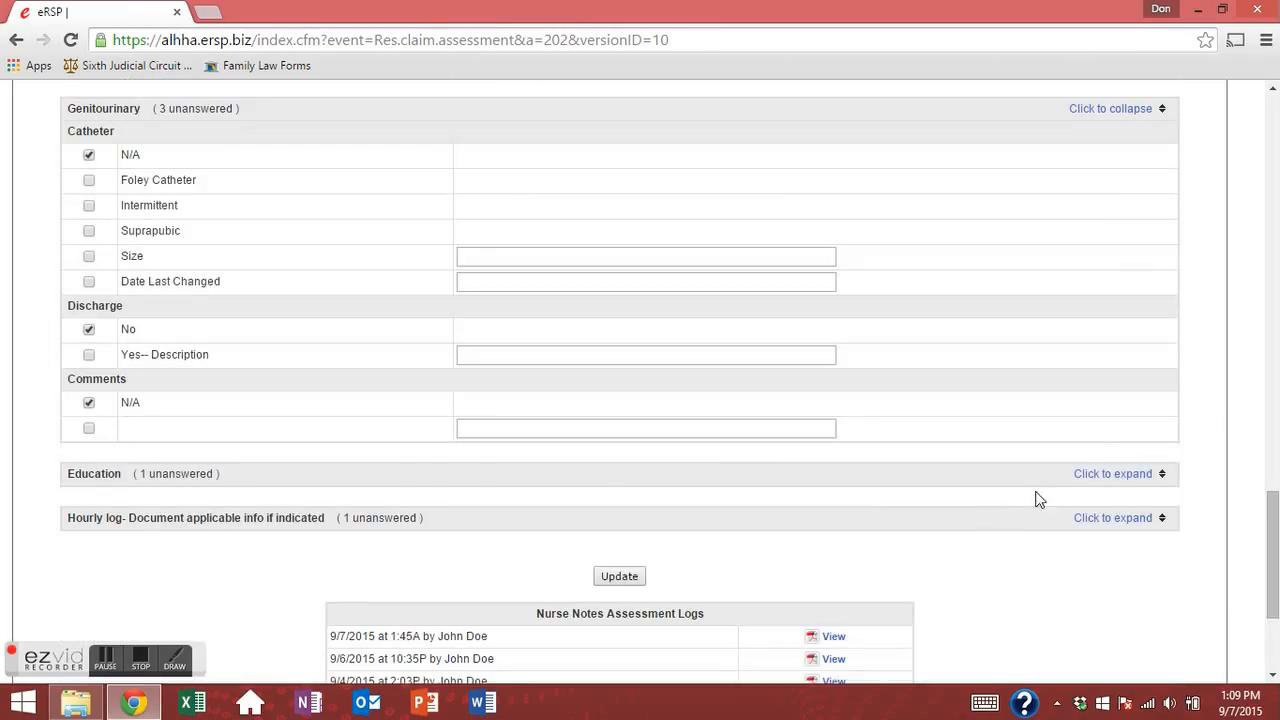
# Check Reinforced Per POC in the Education section.
pyautogui.click(1110, 474)
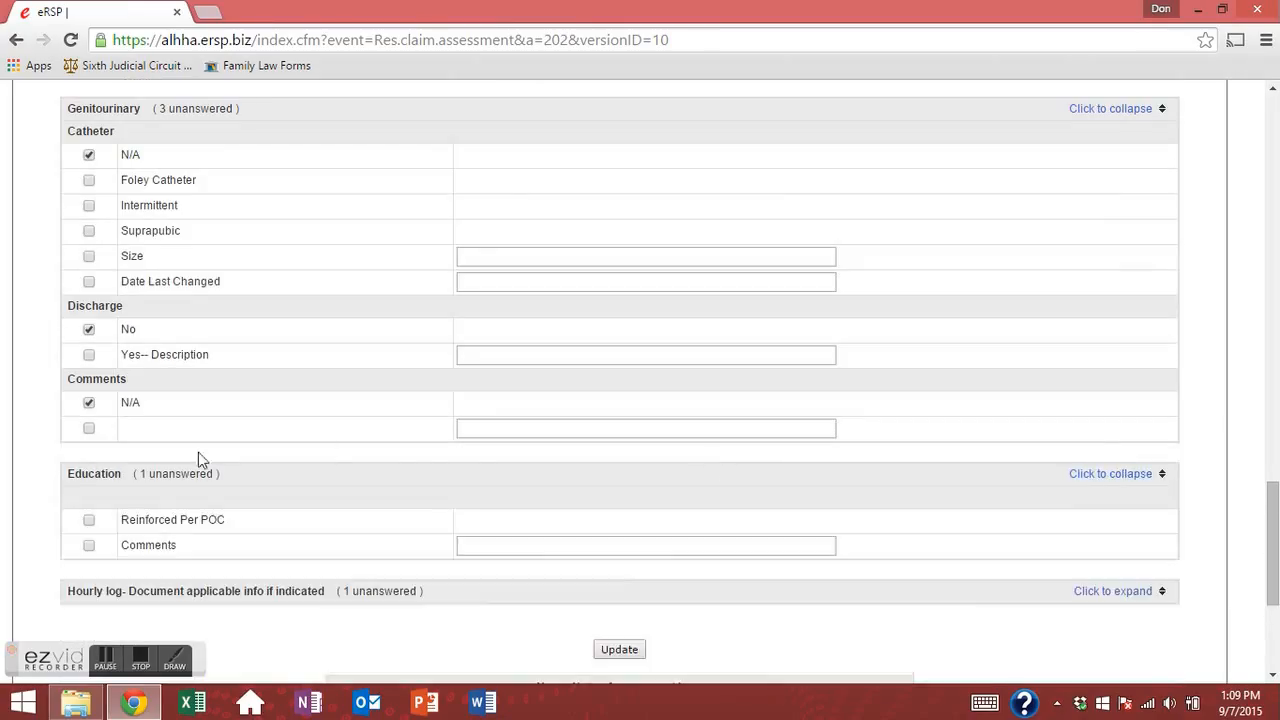
pyautogui.click(89, 521)
pyautogui.moveTo(122, 520)
pyautogui.mouseDown()
pyautogui.moveTo(234, 521)
pyautogui.moveTo(140, 541)
pyautogui.moveTo(140, 517)
pyautogui.moveTo(120, 526)
pyautogui.mouseUp()
pyautogui.click(250, 528)
pyautogui.click(118, 523)
pyautogui.moveTo(122, 518); pyautogui.dragTo(236, 531)
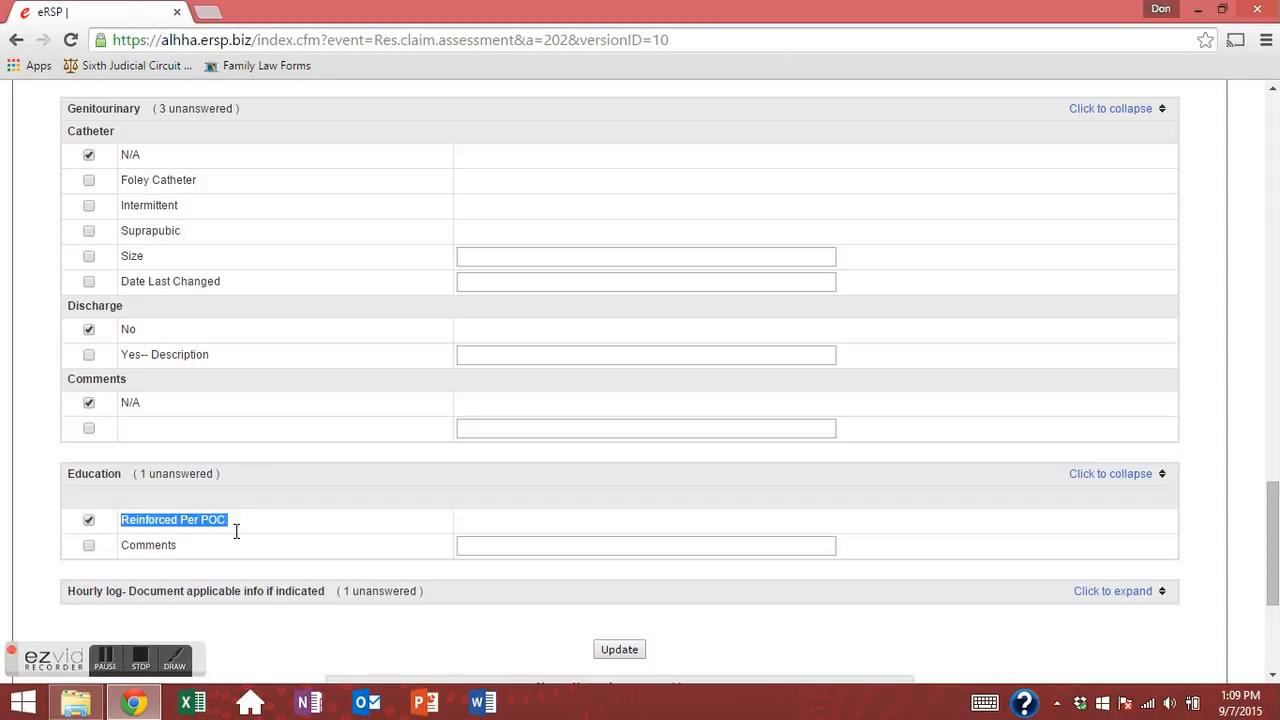
pyautogui.click(54, 557)
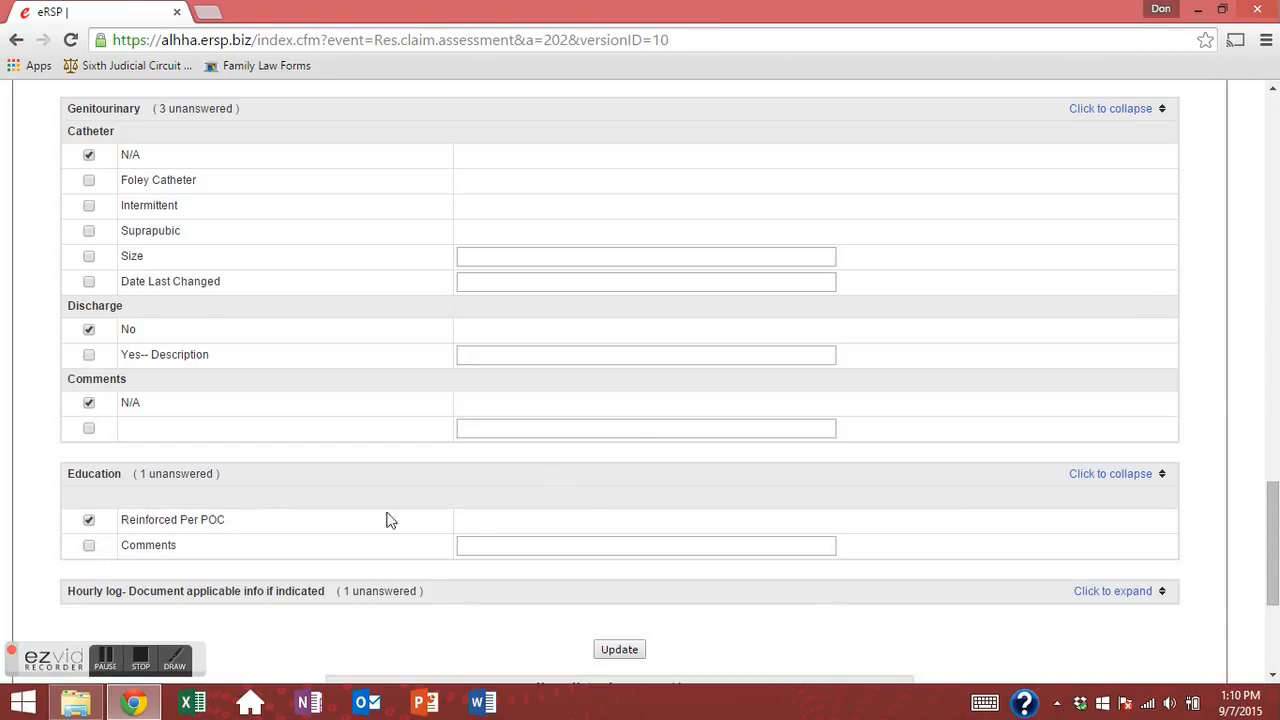
pyautogui.scroll(-3, 928, 514)
pyautogui.scroll(2, 950, 398)
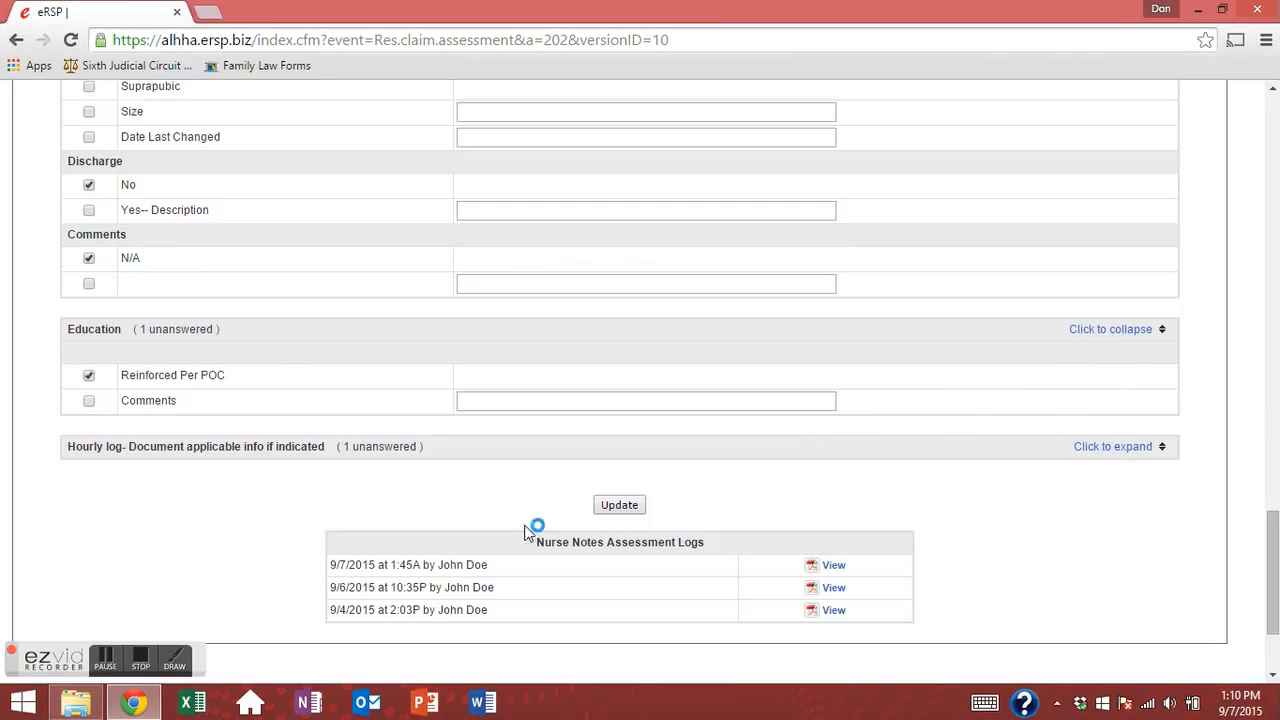
# Save the completed Integumentary, Genitourinary and Education answers with Update.
pyautogui.click(618, 505)
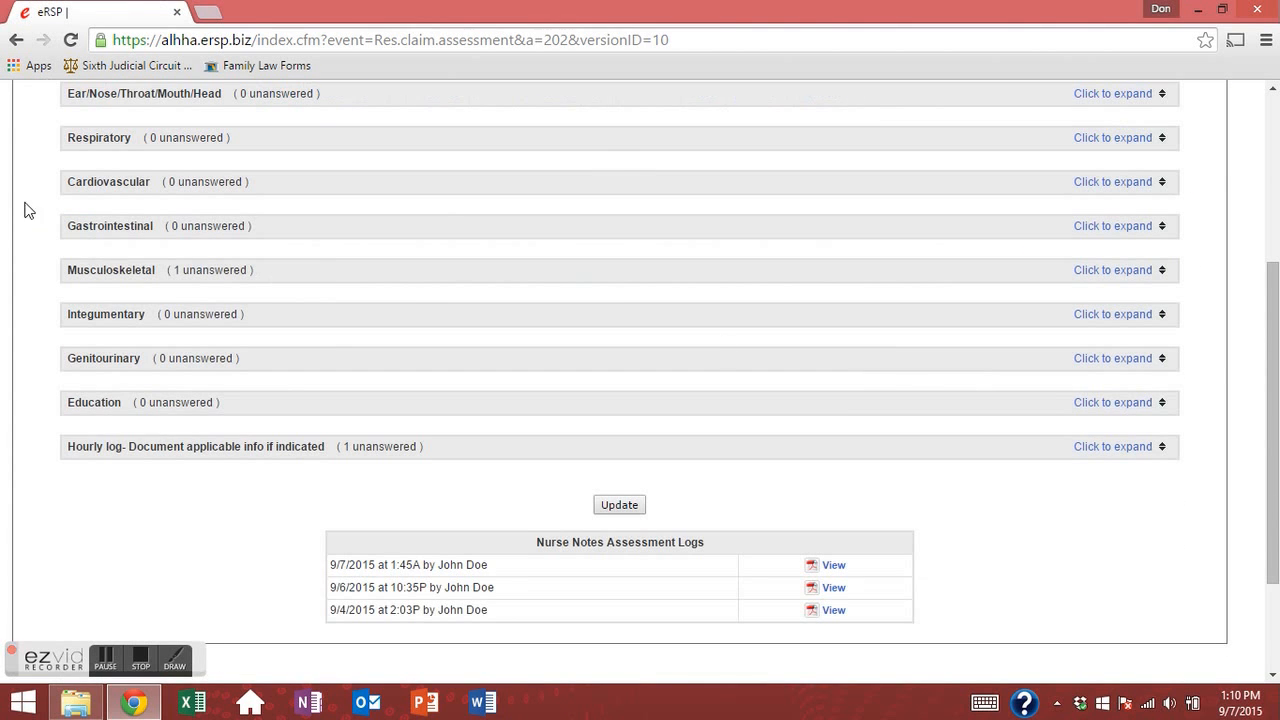
pyautogui.click(1099, 456)
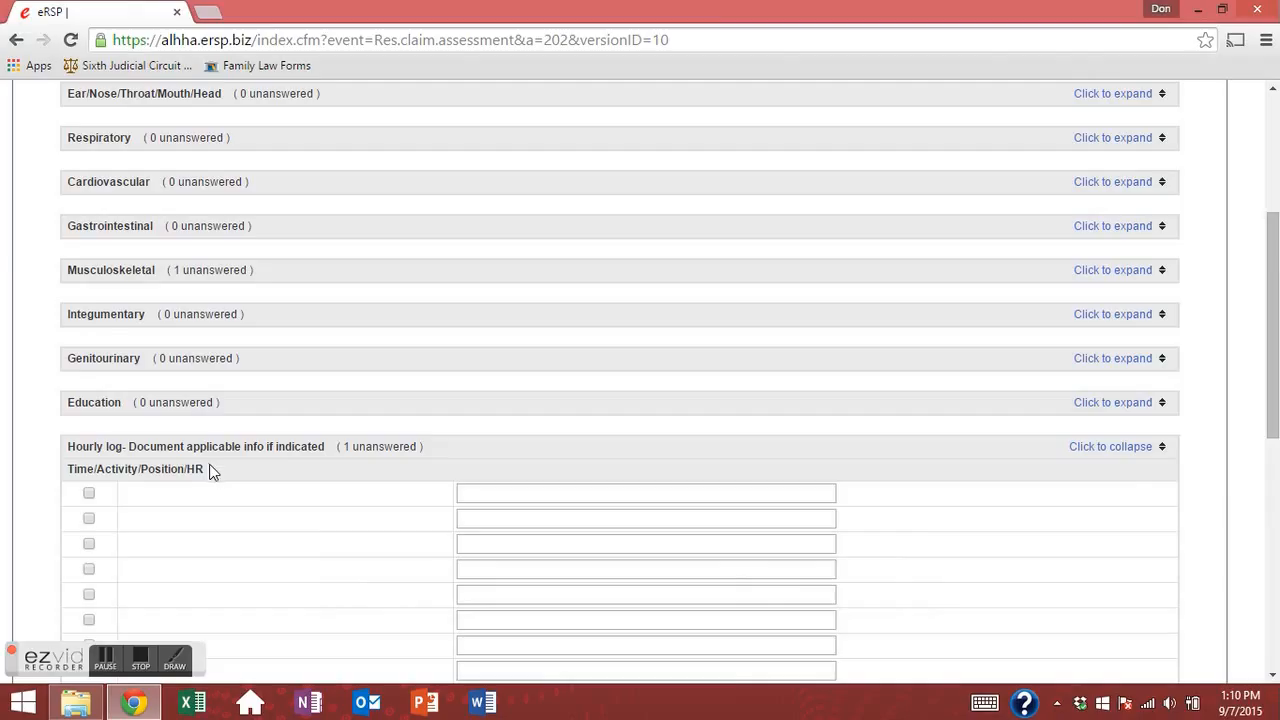
pyautogui.scroll(-3, 211, 475)
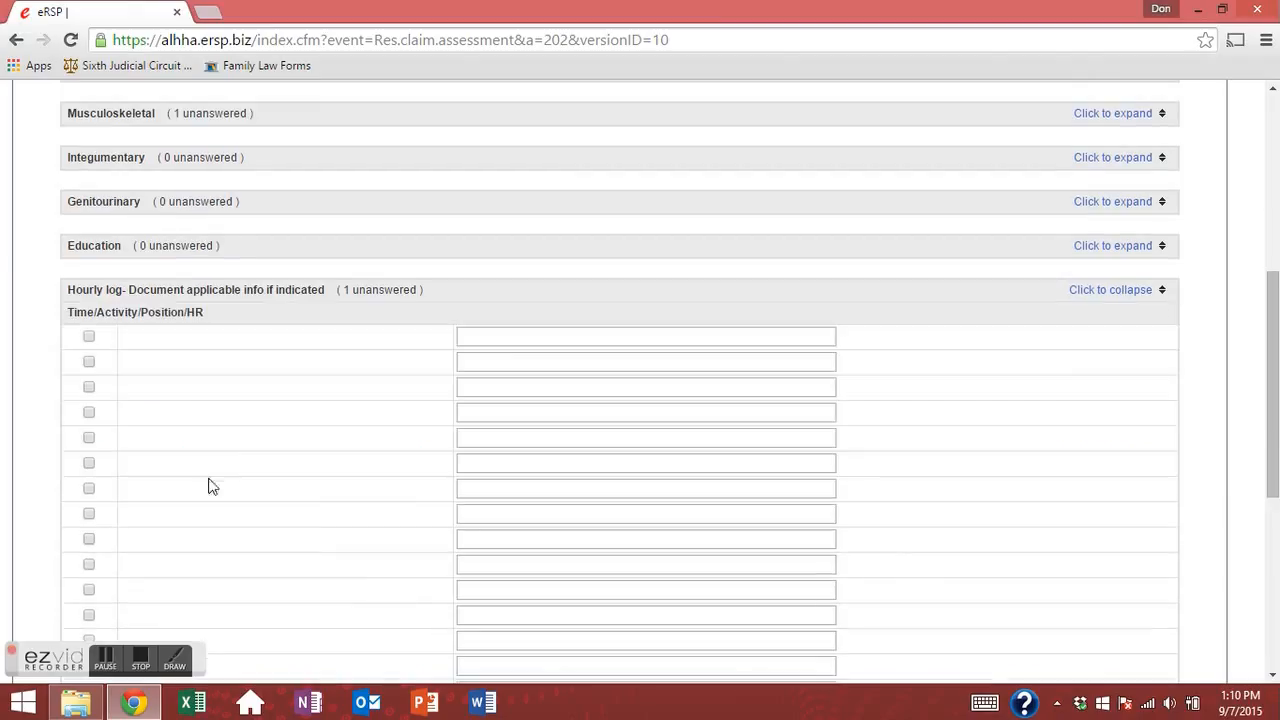
# Enter the first hourly log entry '1300/ Sleeping/ Right Side/ 99/ Spo2 99%'.
pyautogui.click(502, 338)
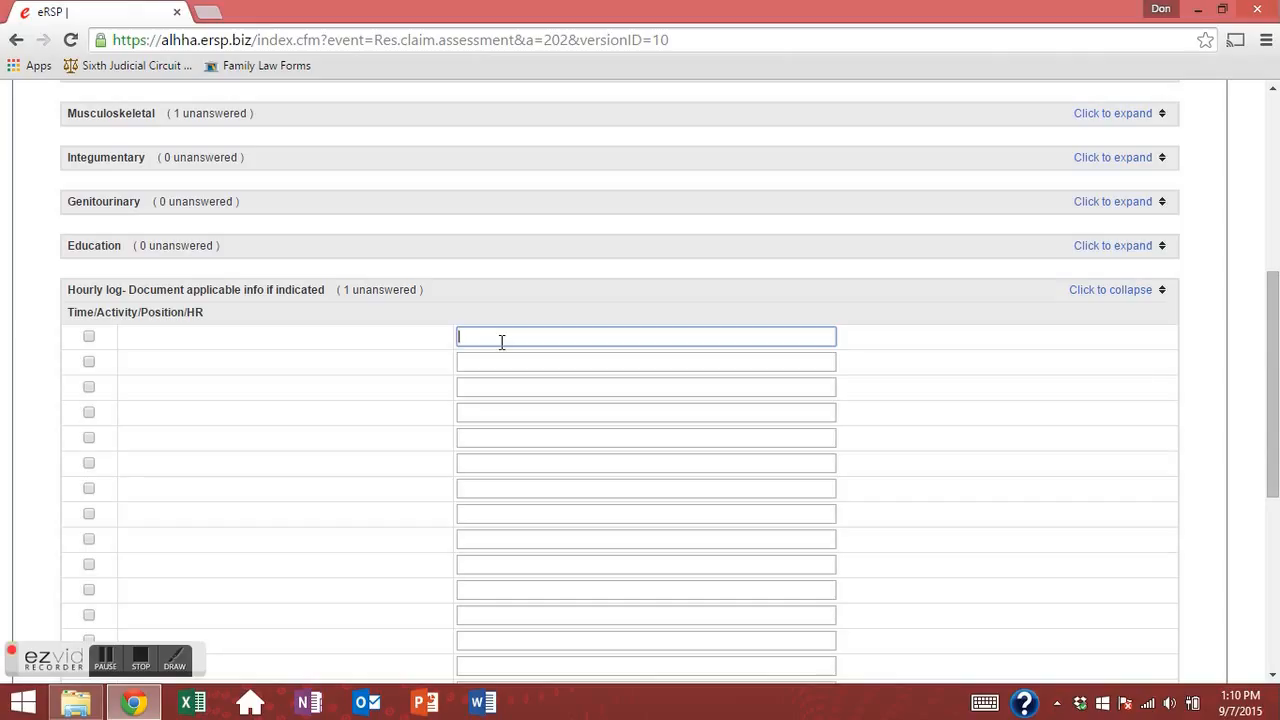
pyautogui.write('1300/ Sleeping/ Rifght Side/ 99/')
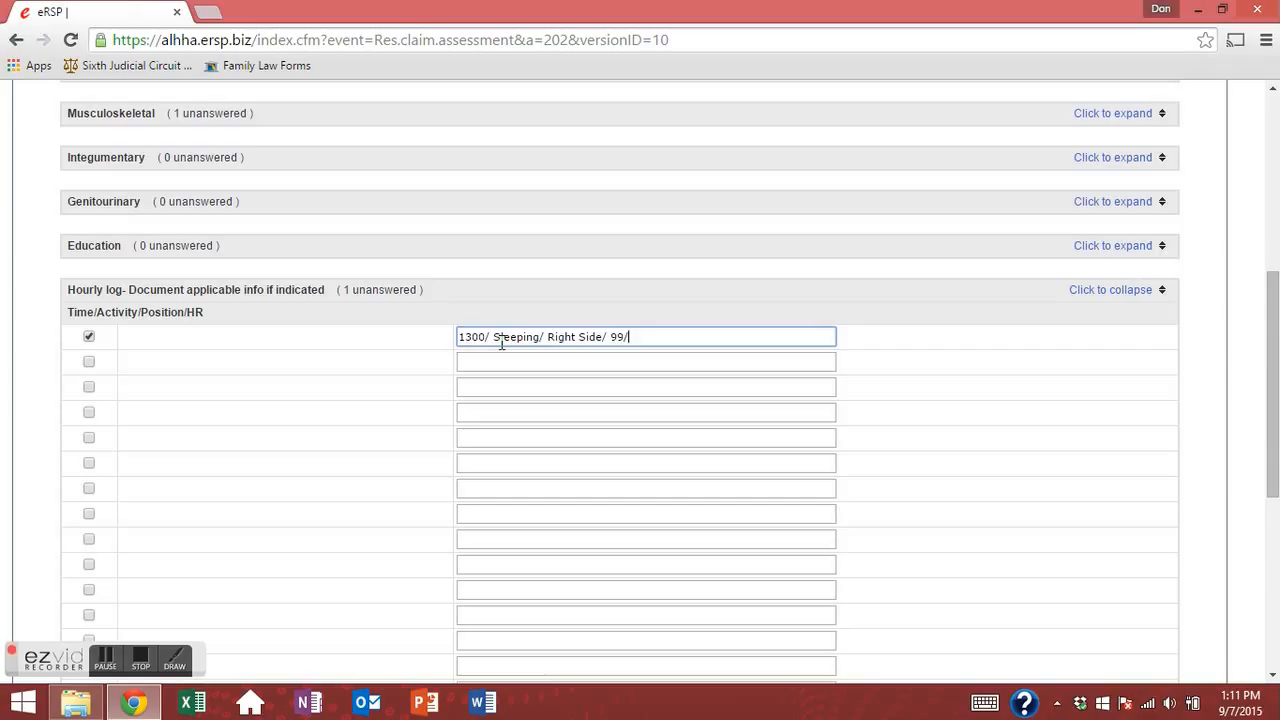
pyautogui.write('Spo2 99%')
# Review the text of the first hourly log entry, including the SpO2 part.
pyautogui.scroll(-3, 66, 297)
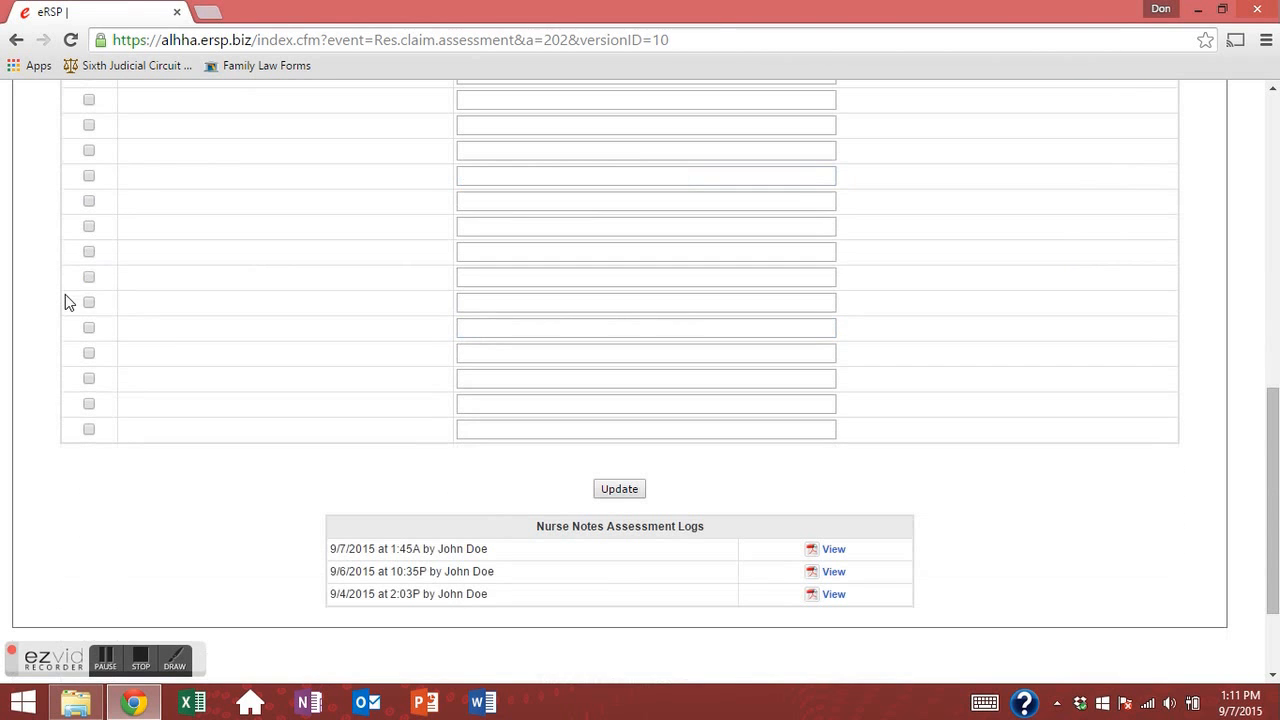
pyautogui.scroll(3, 291, 375)
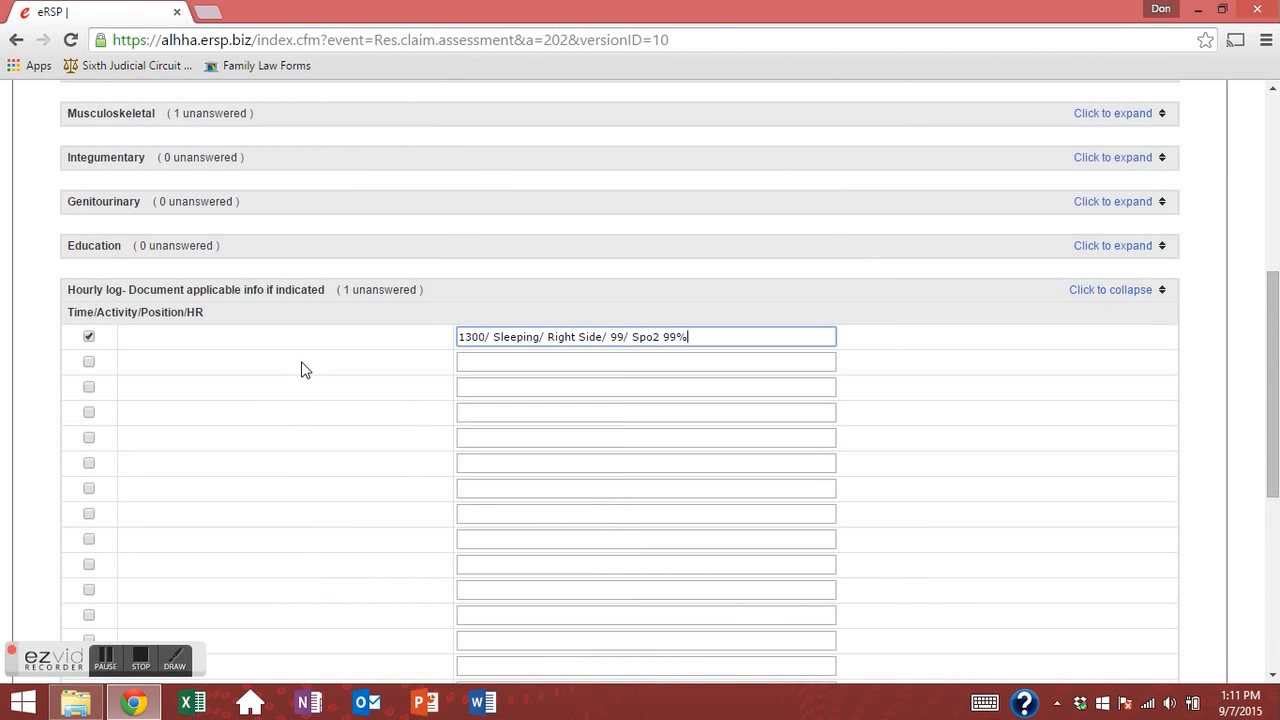
pyautogui.click(490, 363)
pyautogui.click(590, 337)
pyautogui.moveTo(700, 337); pyautogui.dragTo(462, 337)
pyautogui.click(496, 361)
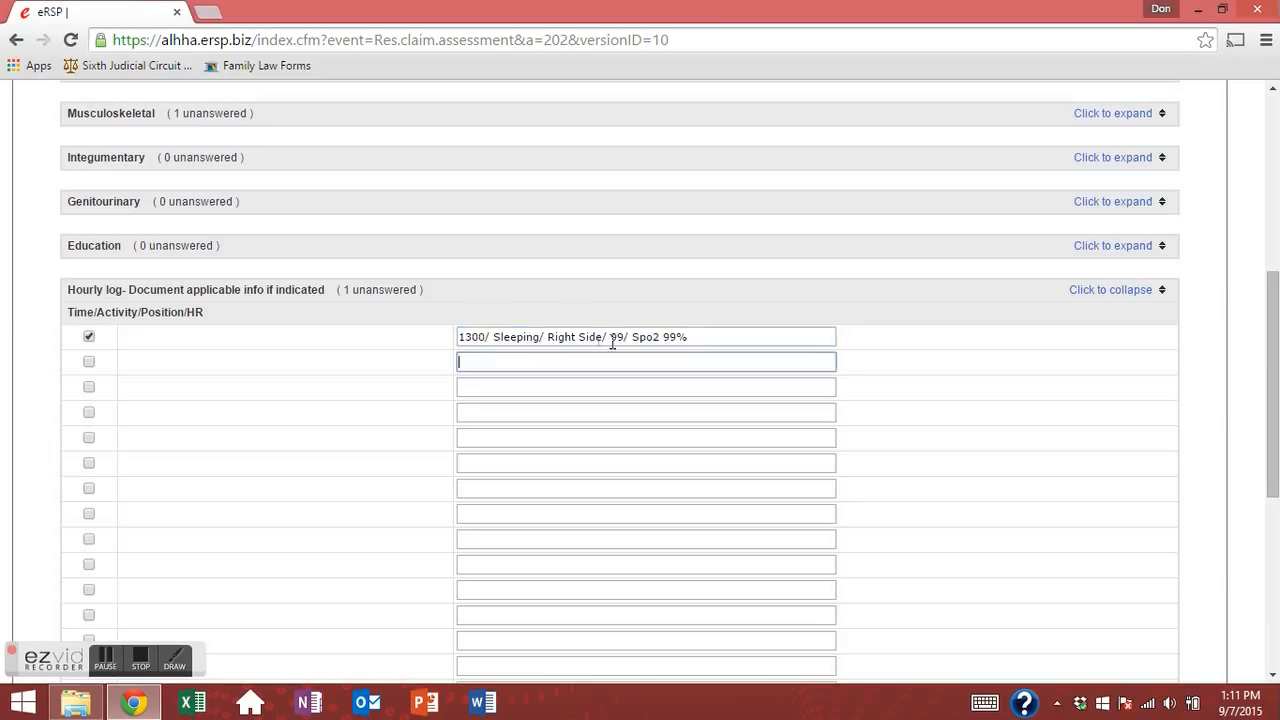
pyautogui.click(692, 337)
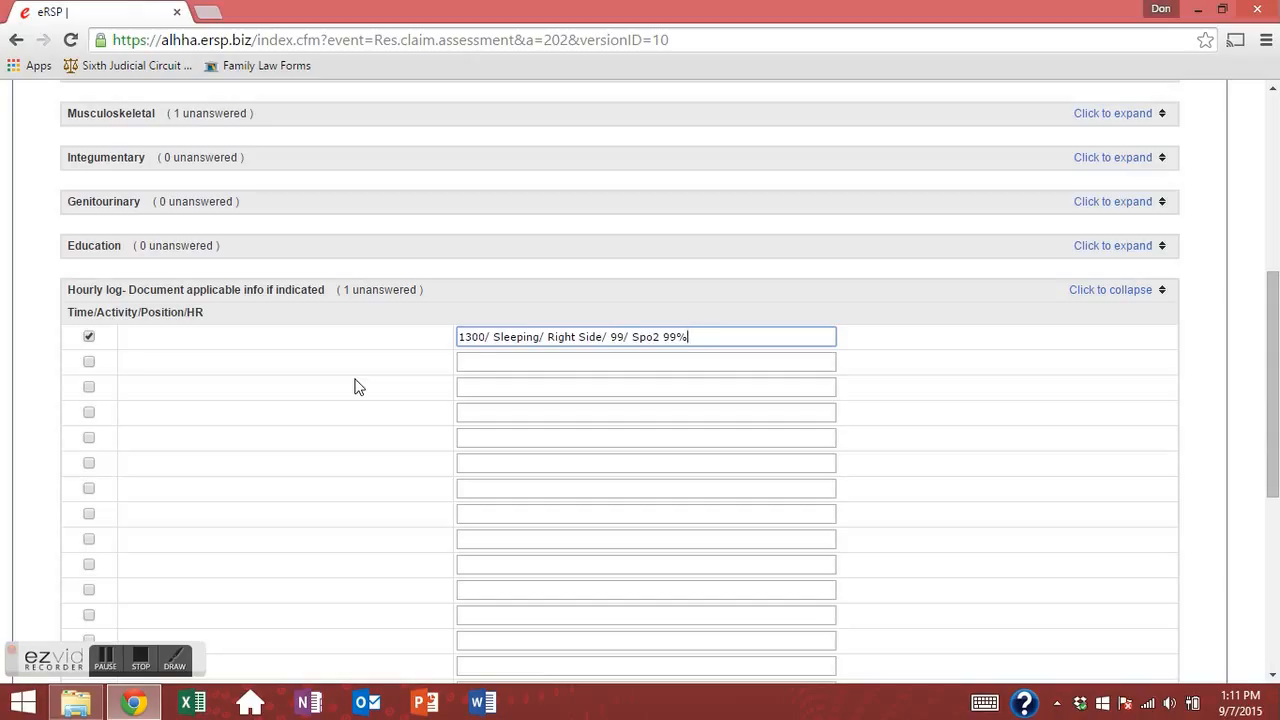
pyautogui.click(477, 362)
pyautogui.click(522, 337)
pyautogui.click(745, 345)
pyautogui.moveTo(699, 331); pyautogui.dragTo(451, 325)
pyautogui.click(533, 361)
# Save the assessment so the Hourly log reports 0 unanswered.
pyautogui.scroll(-3, 354, 360)
pyautogui.scroll(2, 454, 366)
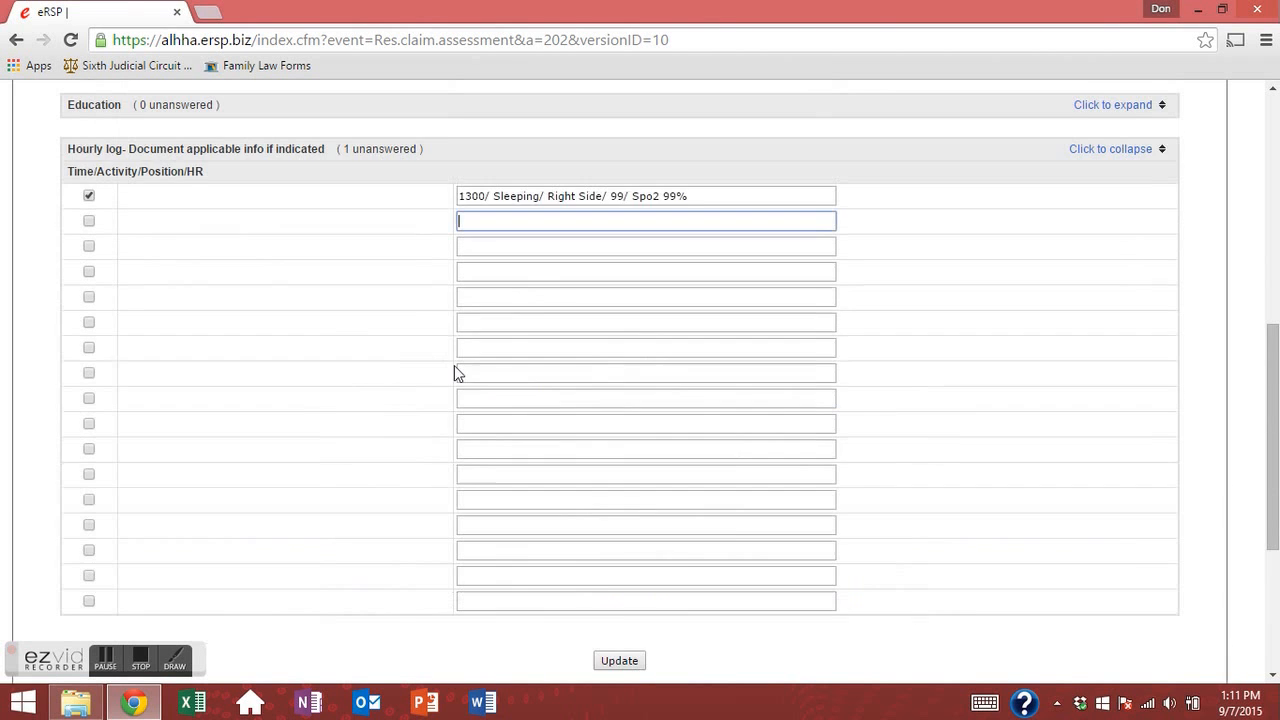
pyautogui.scroll(-3, 454, 370)
pyautogui.click(616, 348)
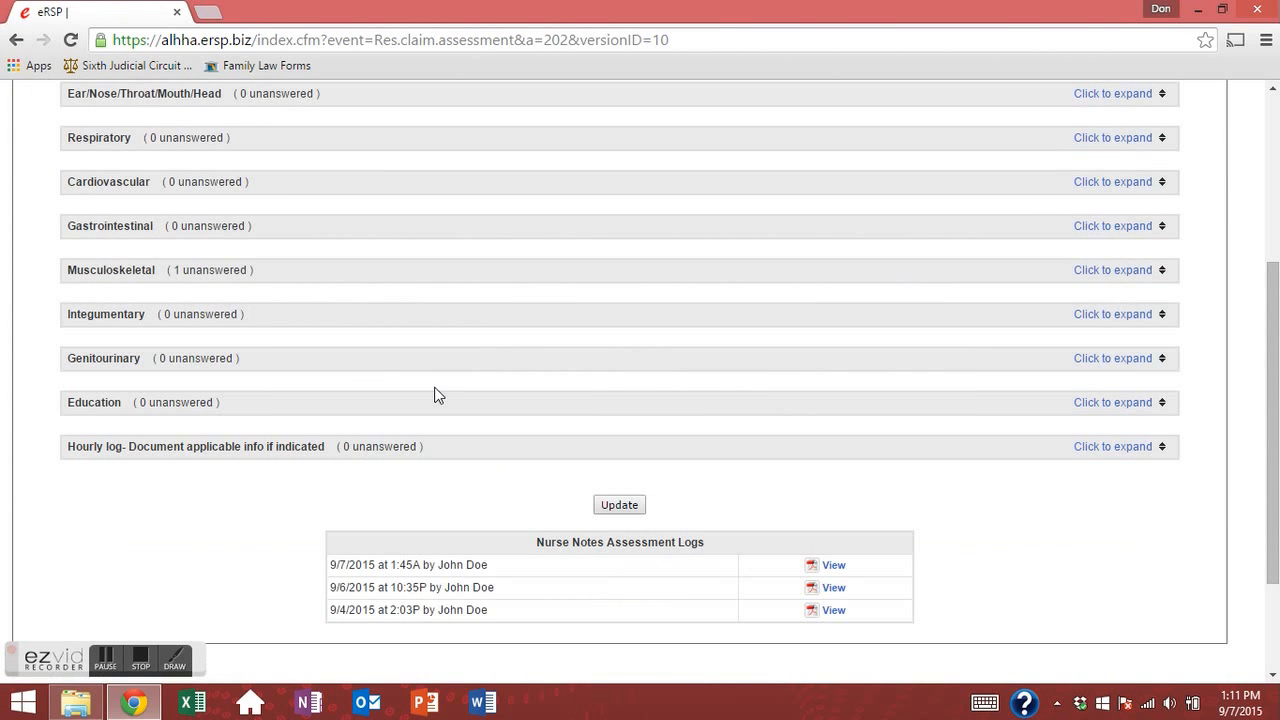
# Check Other under Musculoskeletal Assistive / Adaptive Equipment and save the assessment.
pyautogui.click(1113, 270)
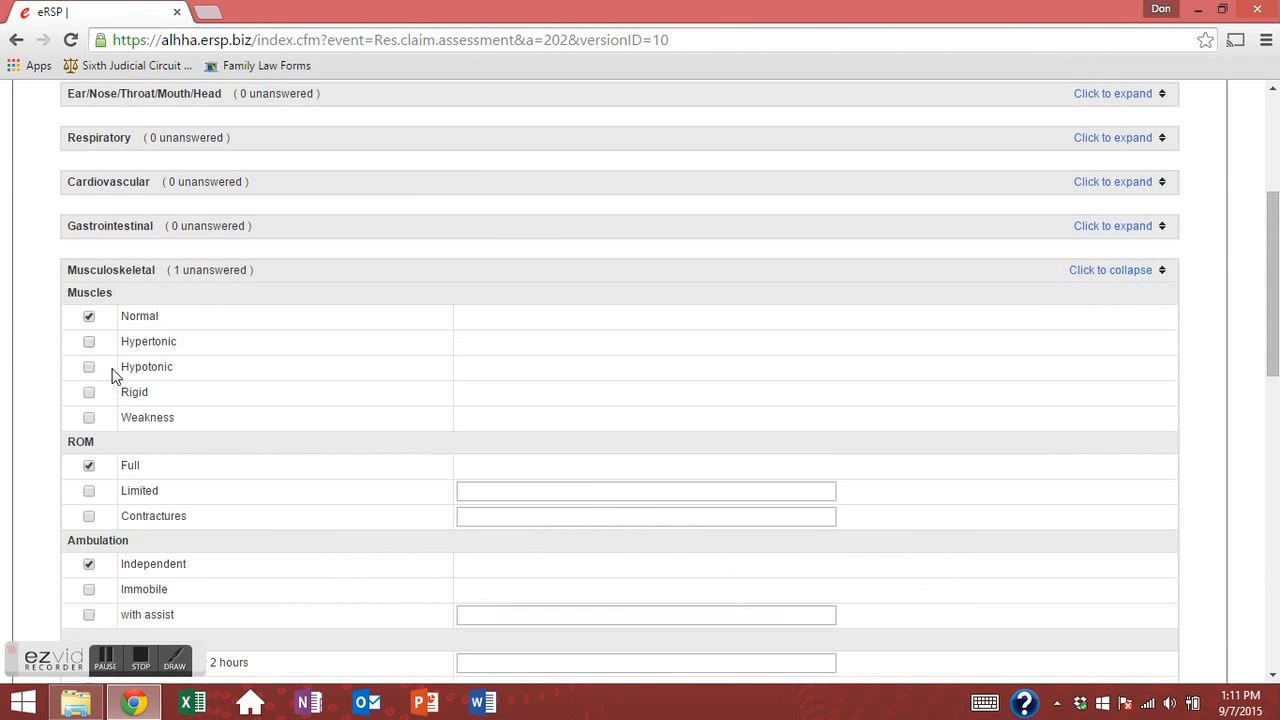
pyautogui.scroll(-5, 113, 375)
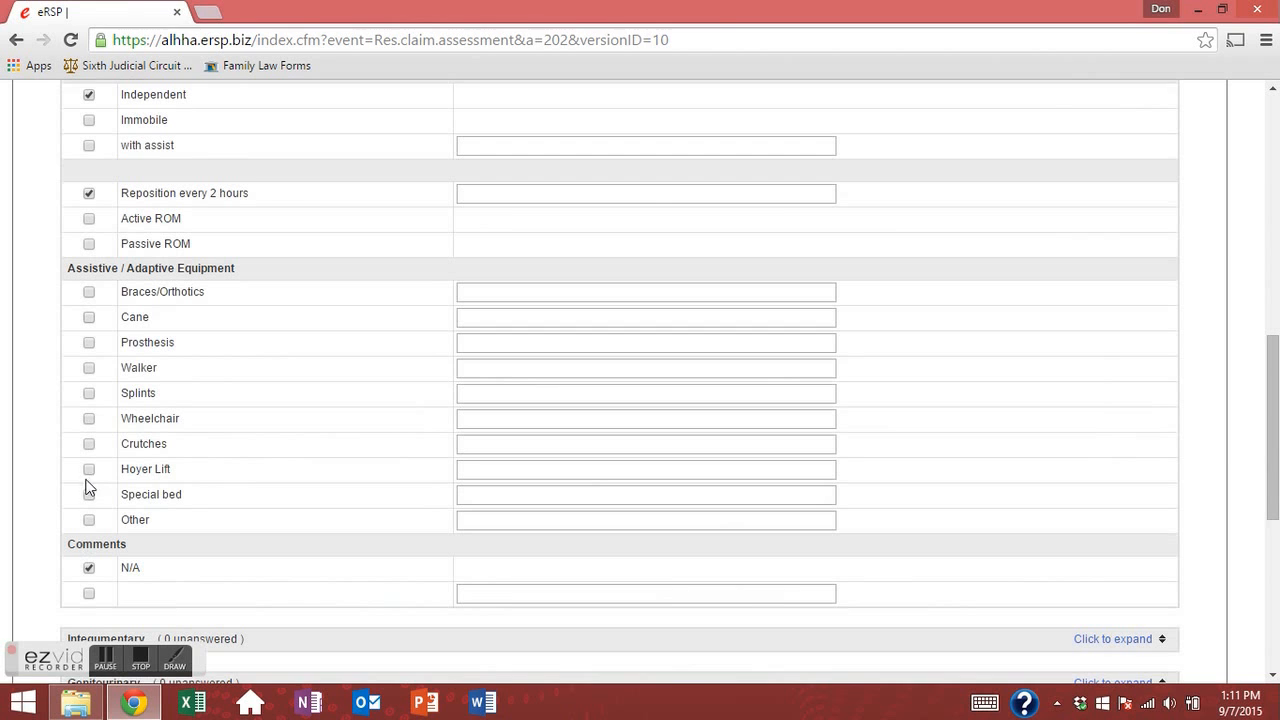
pyautogui.click(89, 520)
pyautogui.scroll(-3, 266, 523)
pyautogui.click(640, 522)
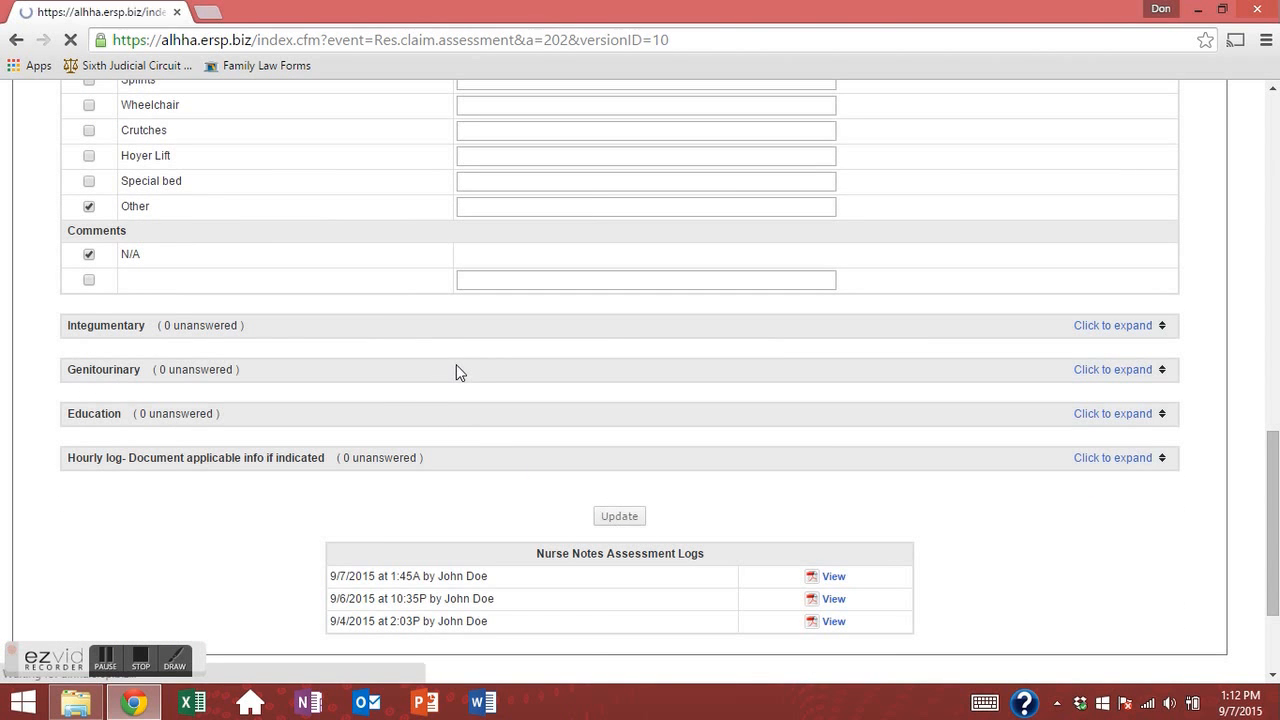
# View the newest Nurse Notes Assessment log entry as a PDF.
pyautogui.scroll(-5, 493, 386)
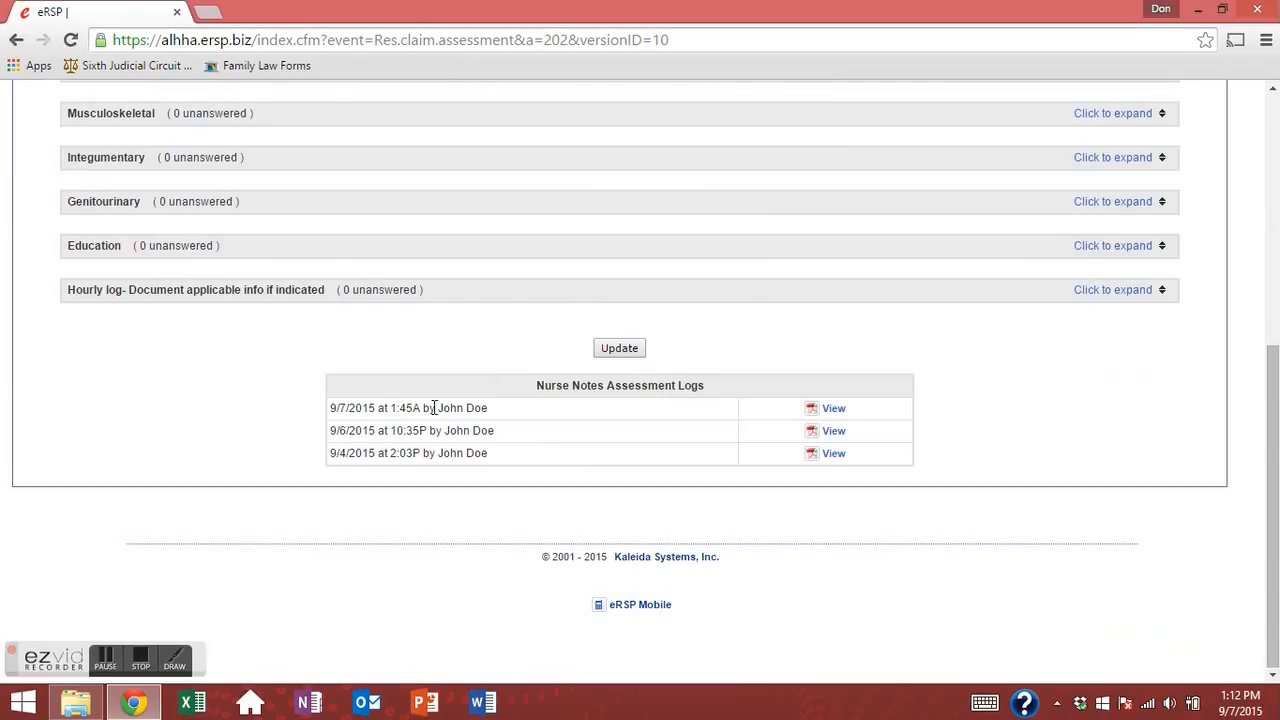
pyautogui.moveTo(339, 408); pyautogui.dragTo(510, 462)
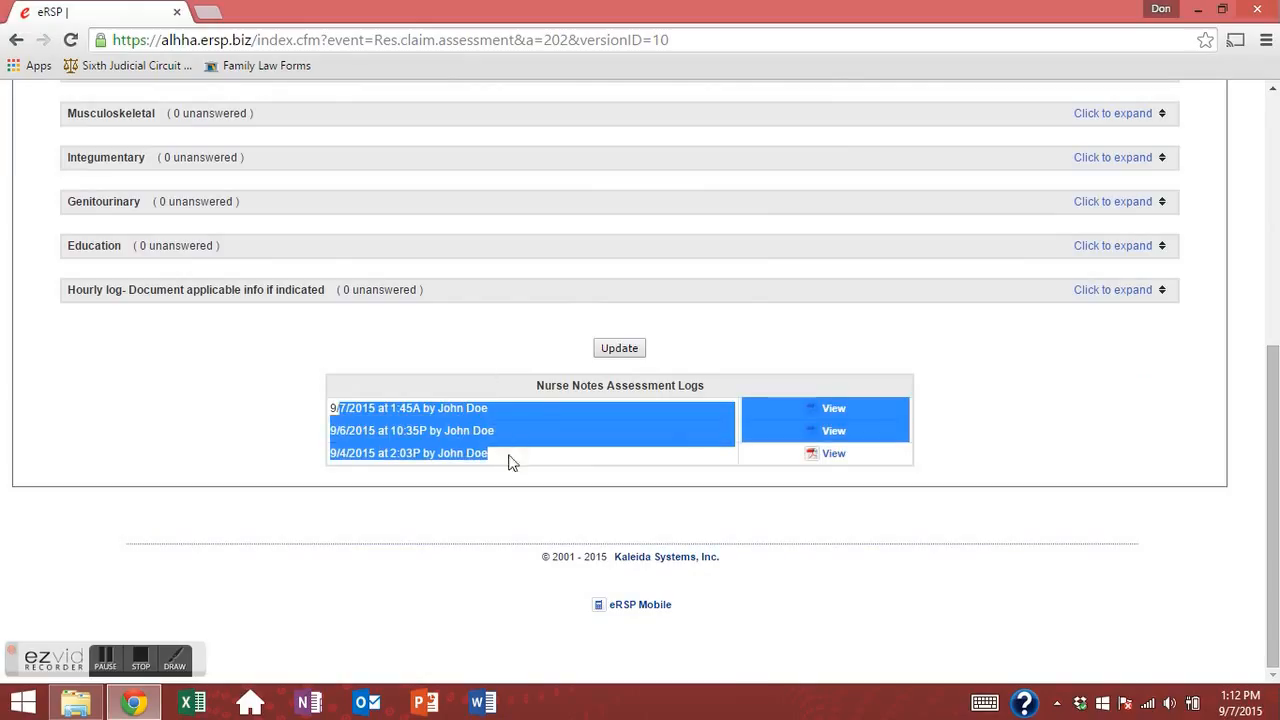
pyautogui.click(445, 400)
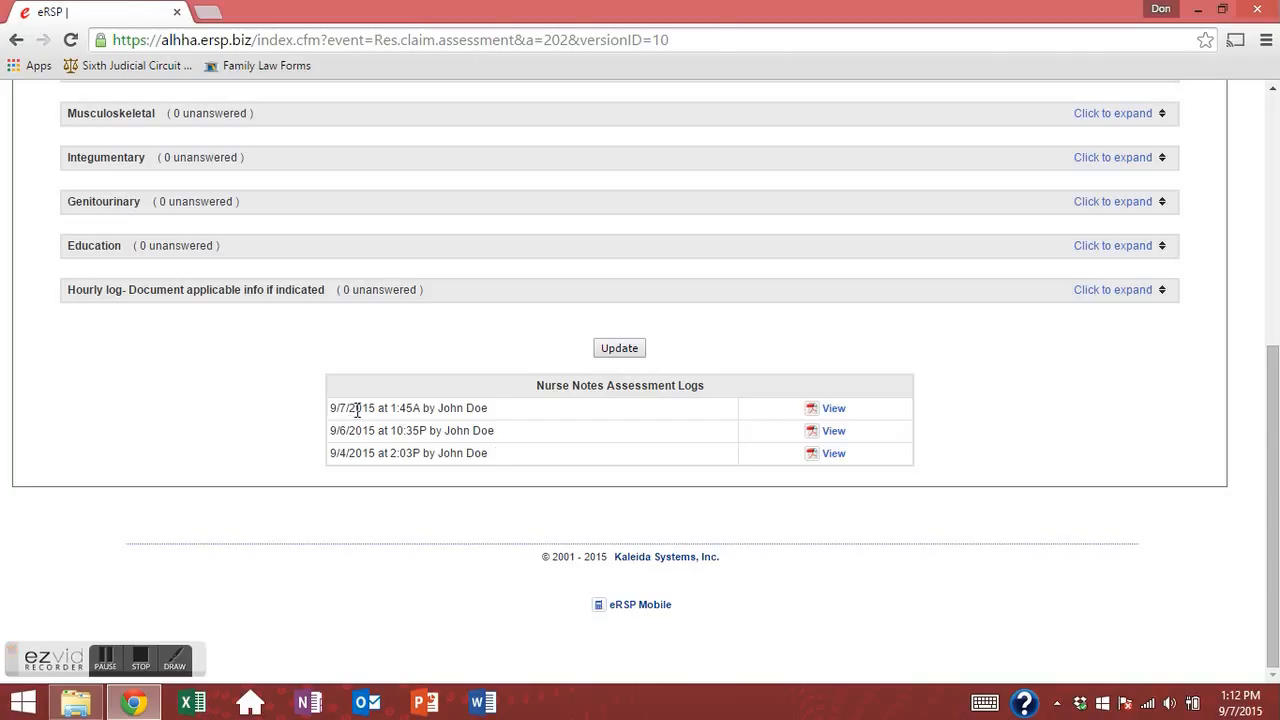
pyautogui.moveTo(345, 408); pyautogui.dragTo(477, 408)
pyautogui.click(654, 443)
pyautogui.click(836, 412)
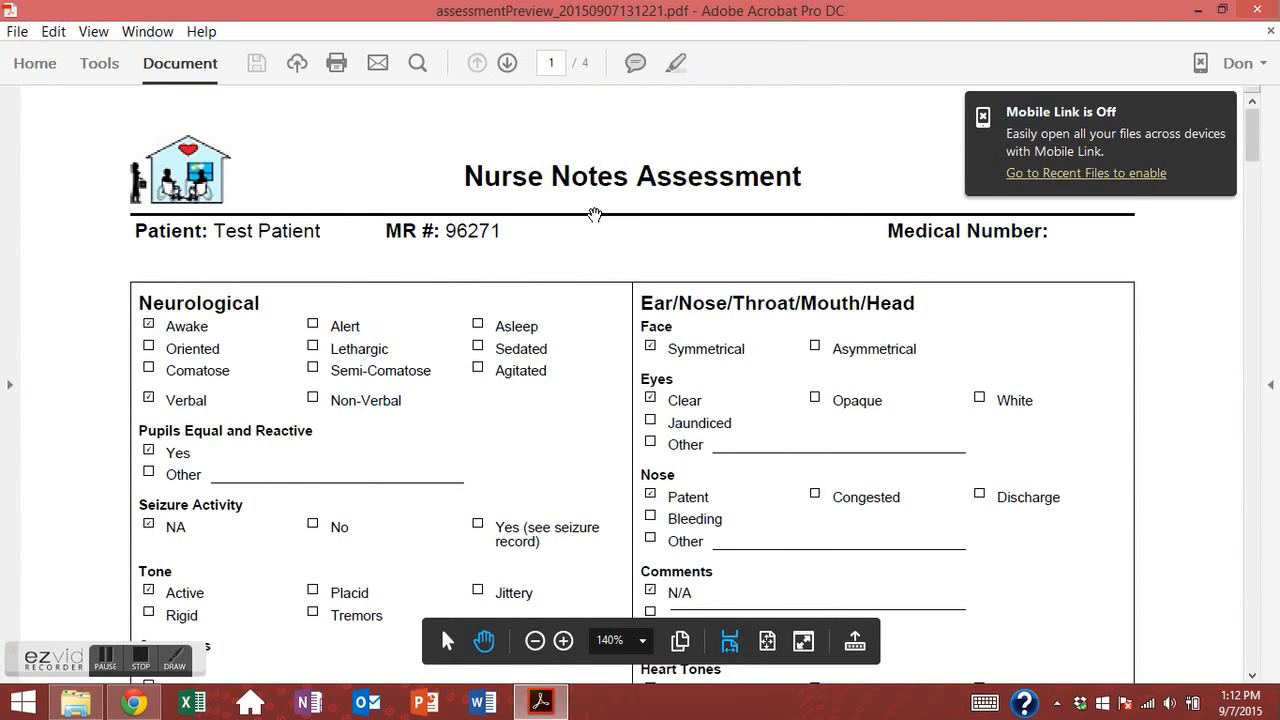
# Scroll through all four pages of the Nurse Notes Assessment PDF.
pyautogui.scroll(-1, 598, 222)
pyautogui.scroll(-6, 616, 283)
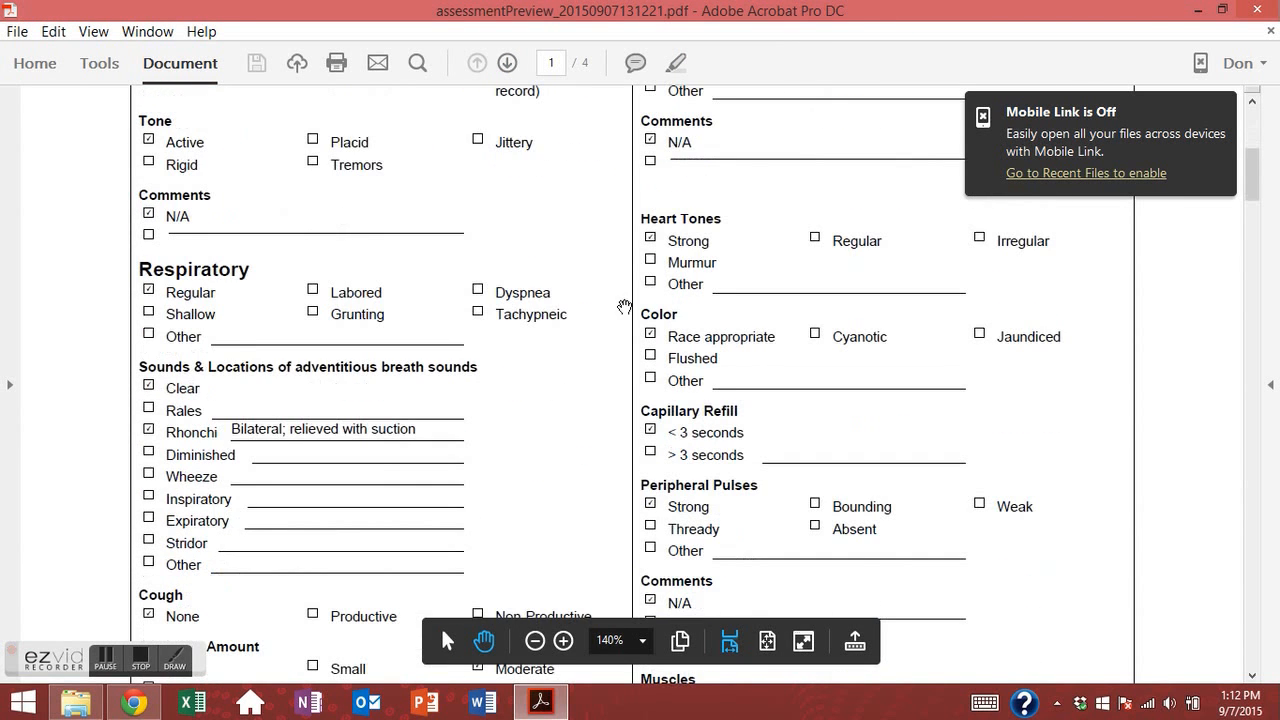
pyautogui.scroll(-1, 622, 317)
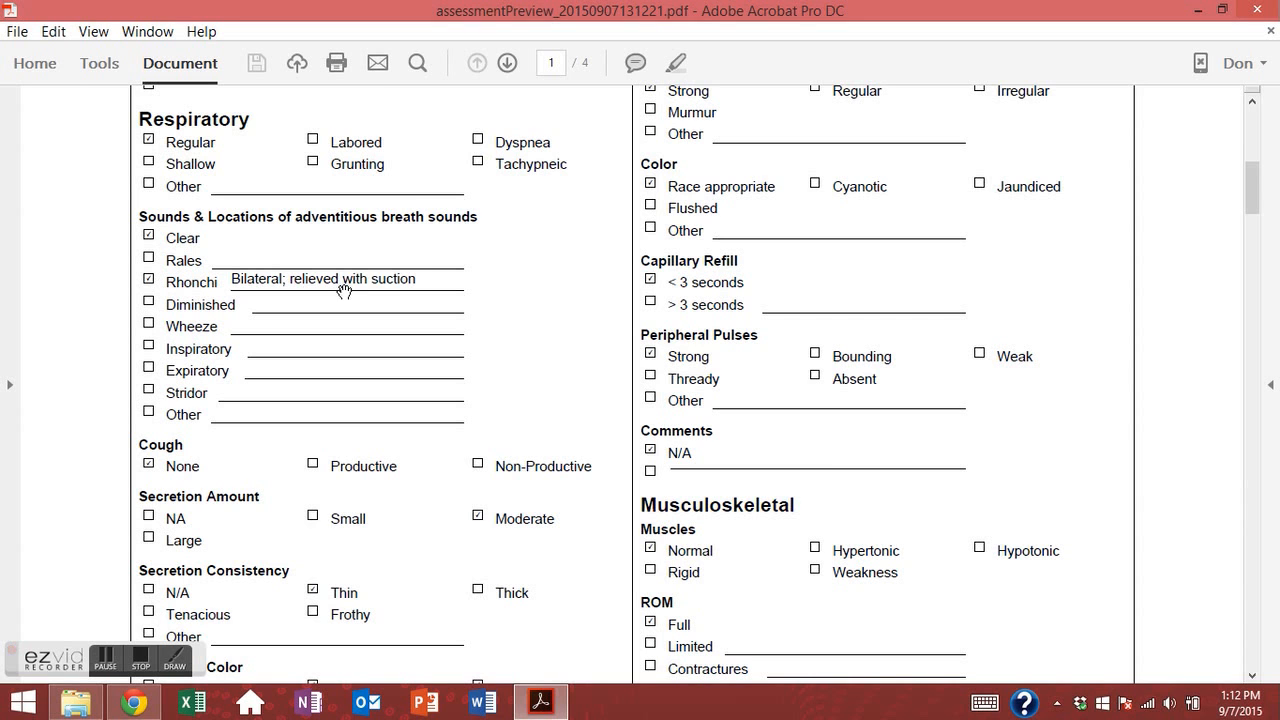
pyautogui.scroll(-1, 398, 290)
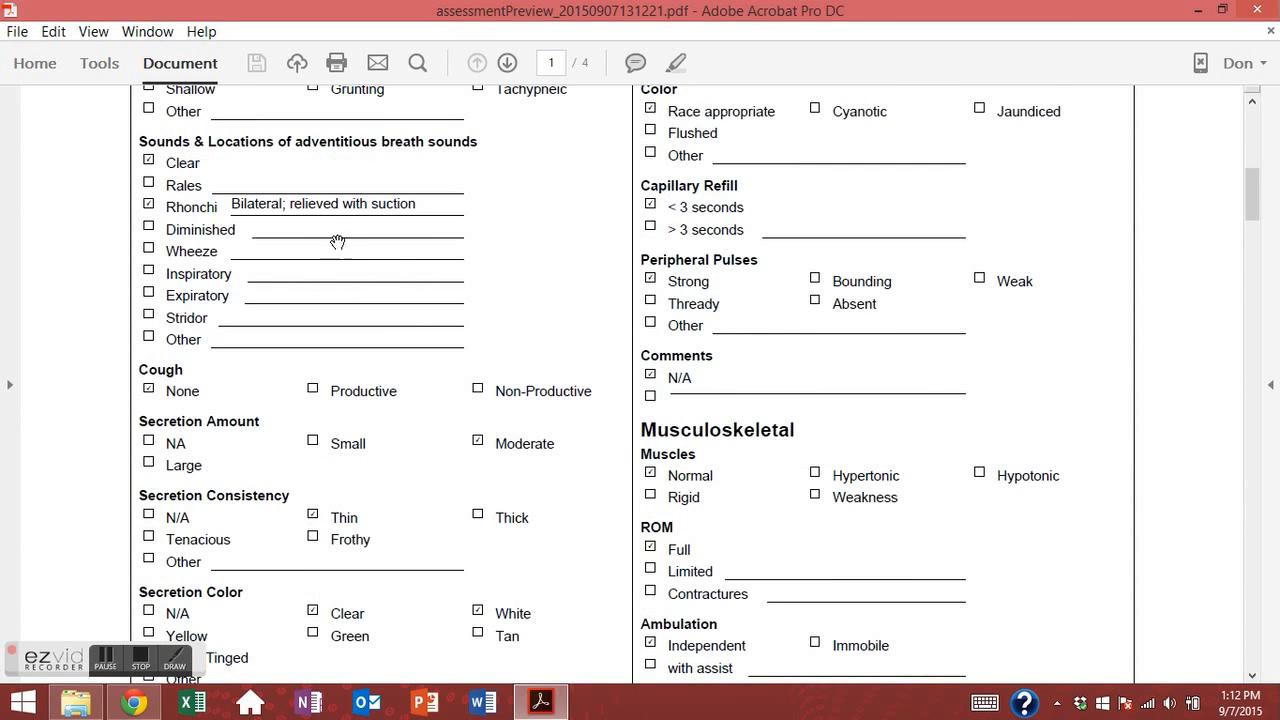
pyautogui.scroll(-8, 324, 223)
pyautogui.scroll(-5, 527, 275)
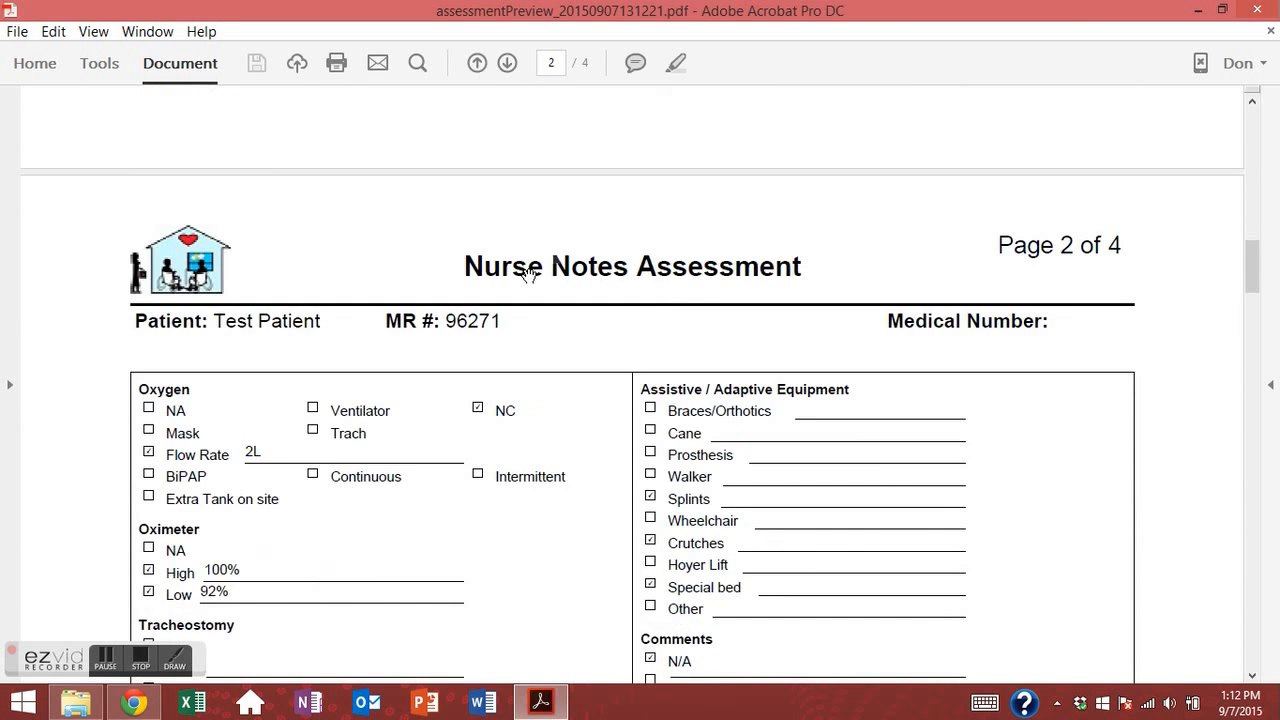
pyautogui.scroll(-6, 543, 276)
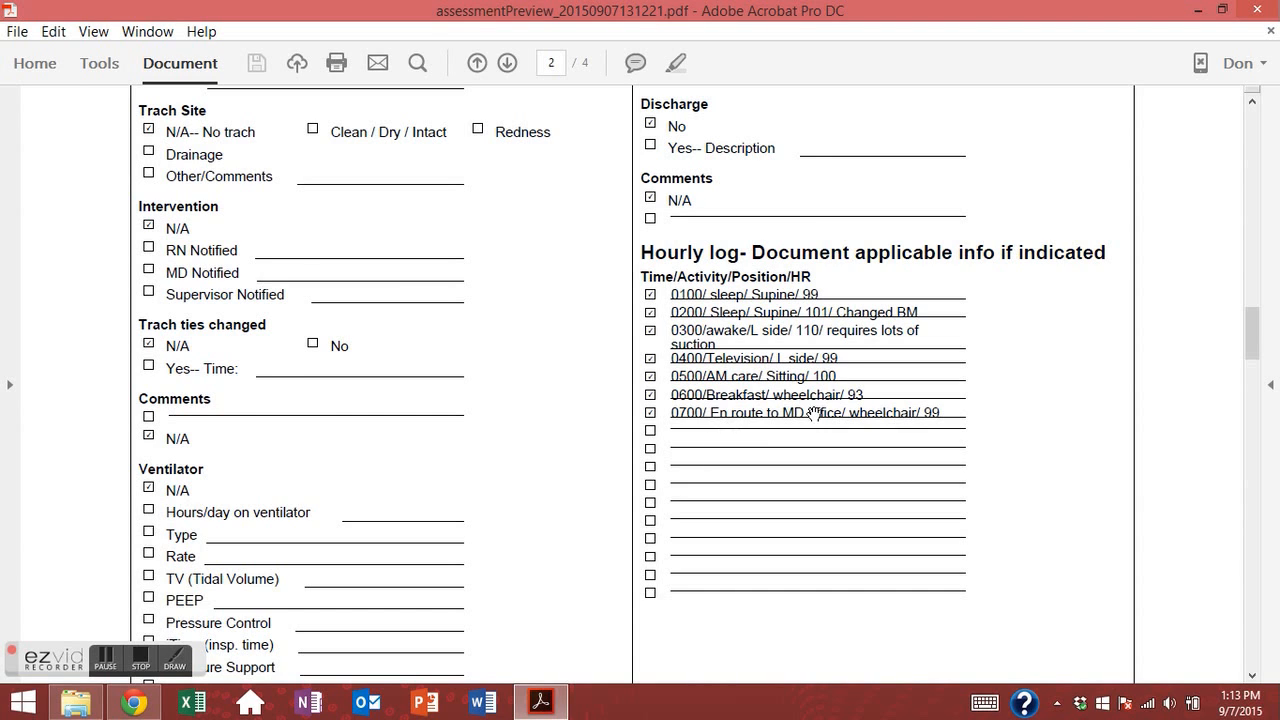
pyautogui.scroll(-1, 812, 408)
pyautogui.scroll(-15, 712, 460)
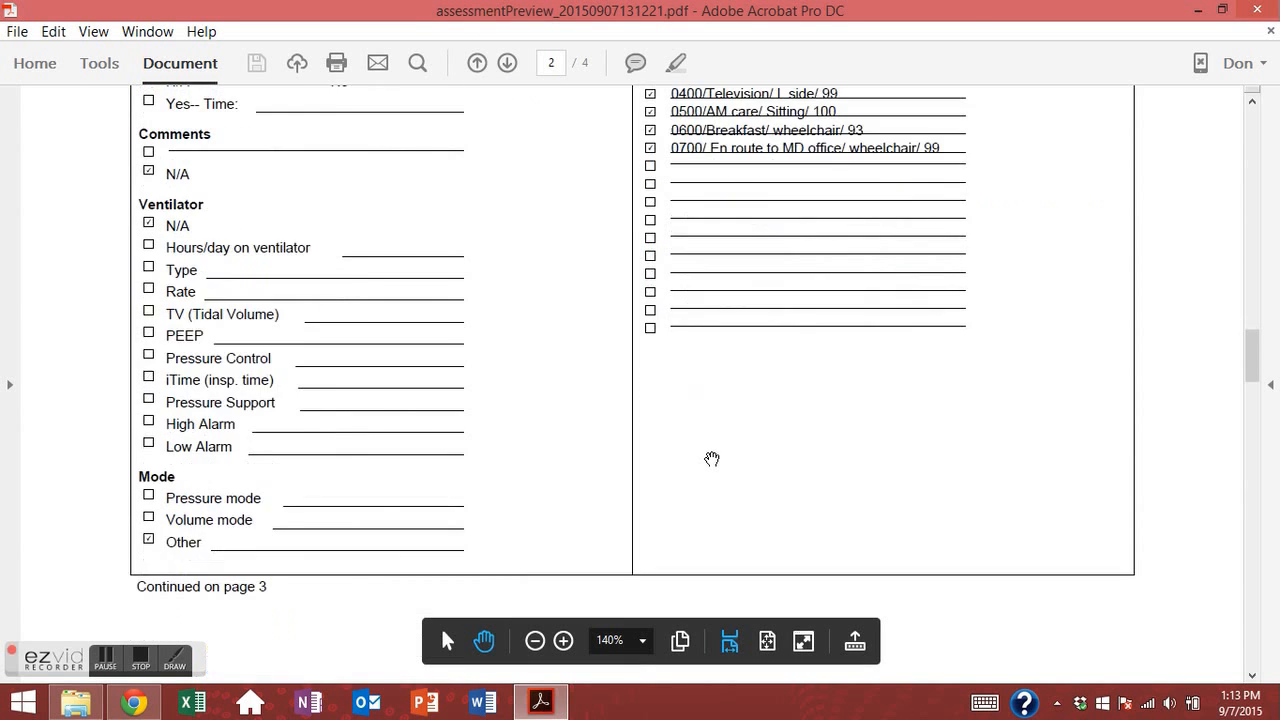
pyautogui.scroll(-20, 712, 460)
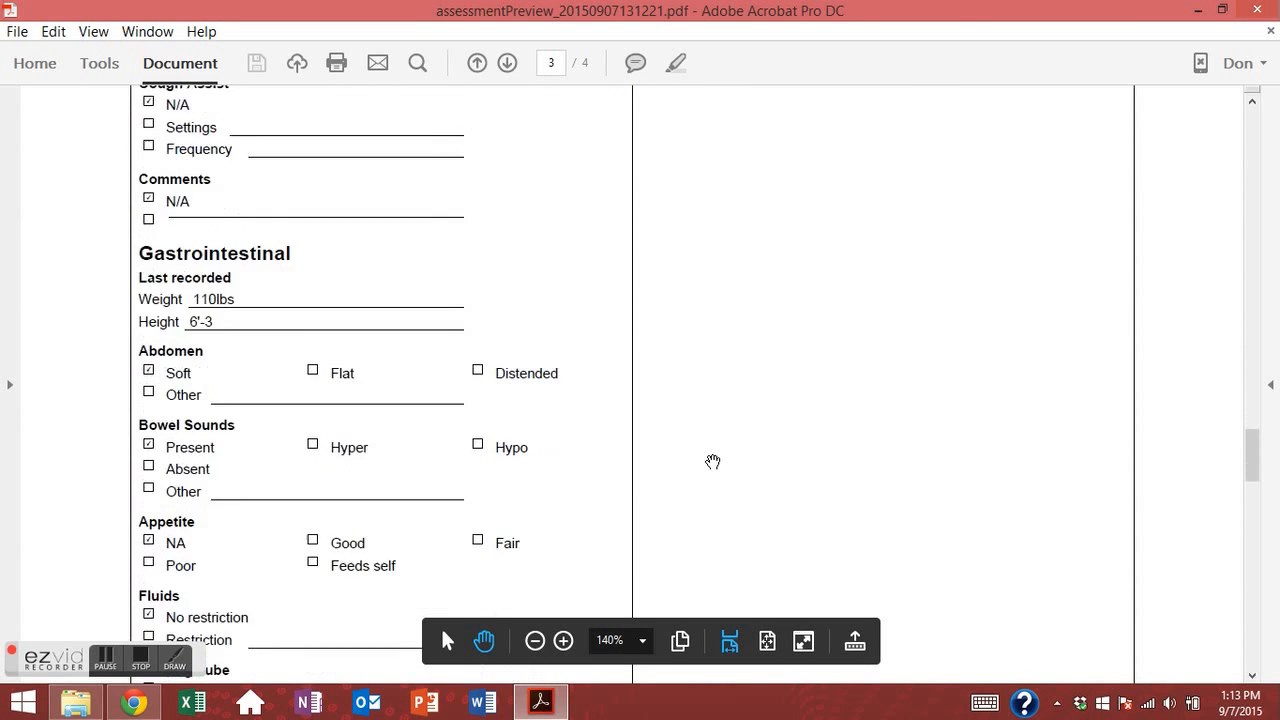
pyautogui.scroll(-5, 712, 461)
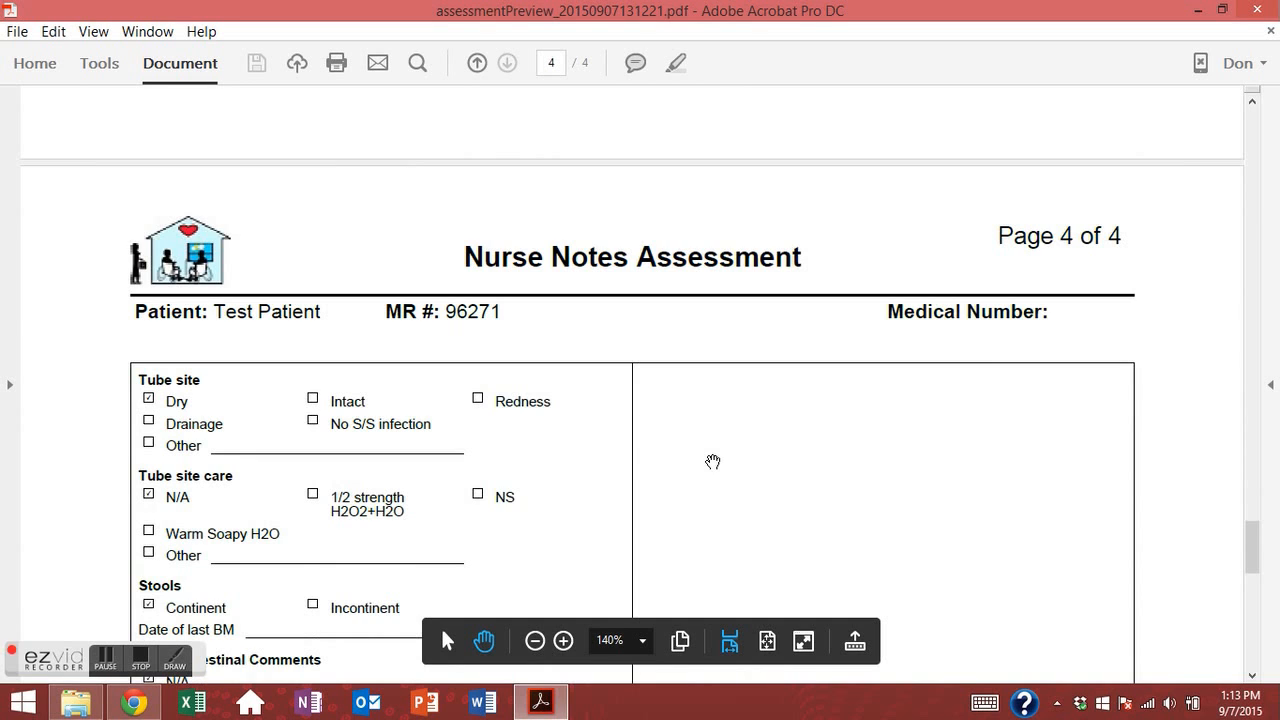
pyautogui.scroll(-10, 1100, 471)
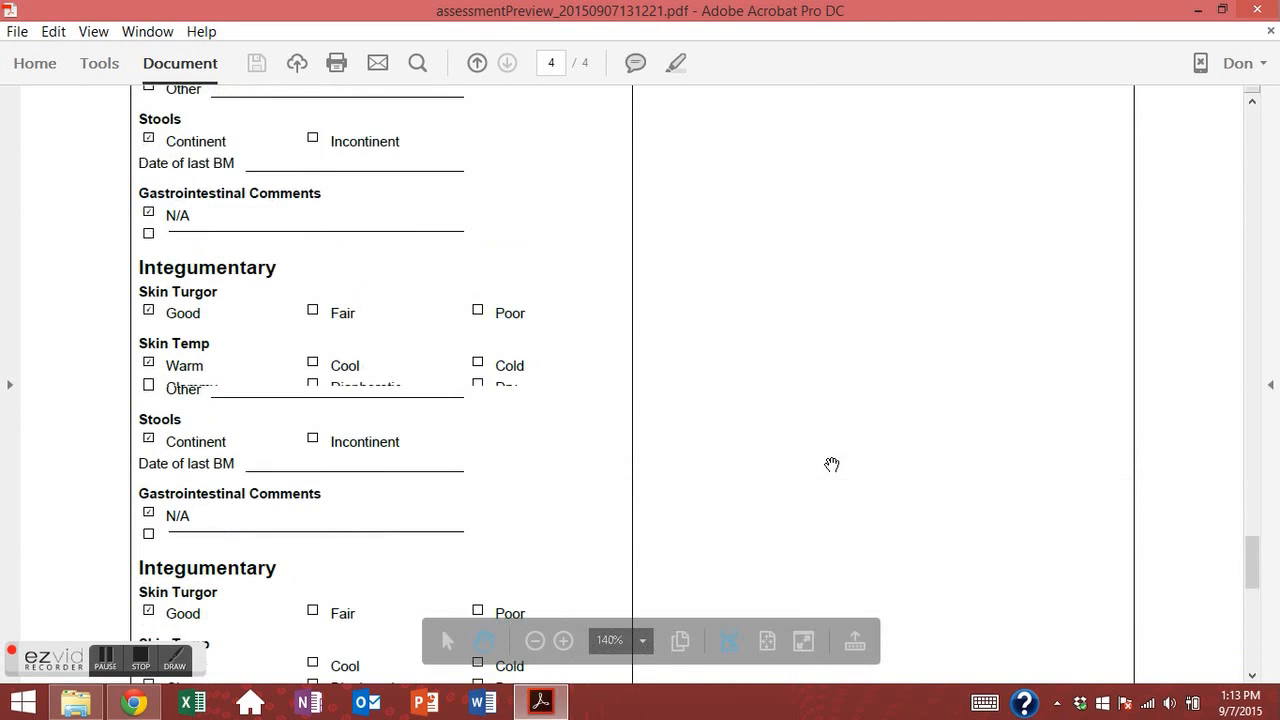
# Return to page 1 of the PDF and close Acrobat.
pyautogui.scroll(10, 832, 470)
pyautogui.scroll(12, 832, 474)
pyautogui.moveTo(1242, 478); pyautogui.dragTo(1232, 407)
pyautogui.scroll(20, 1225, 260)
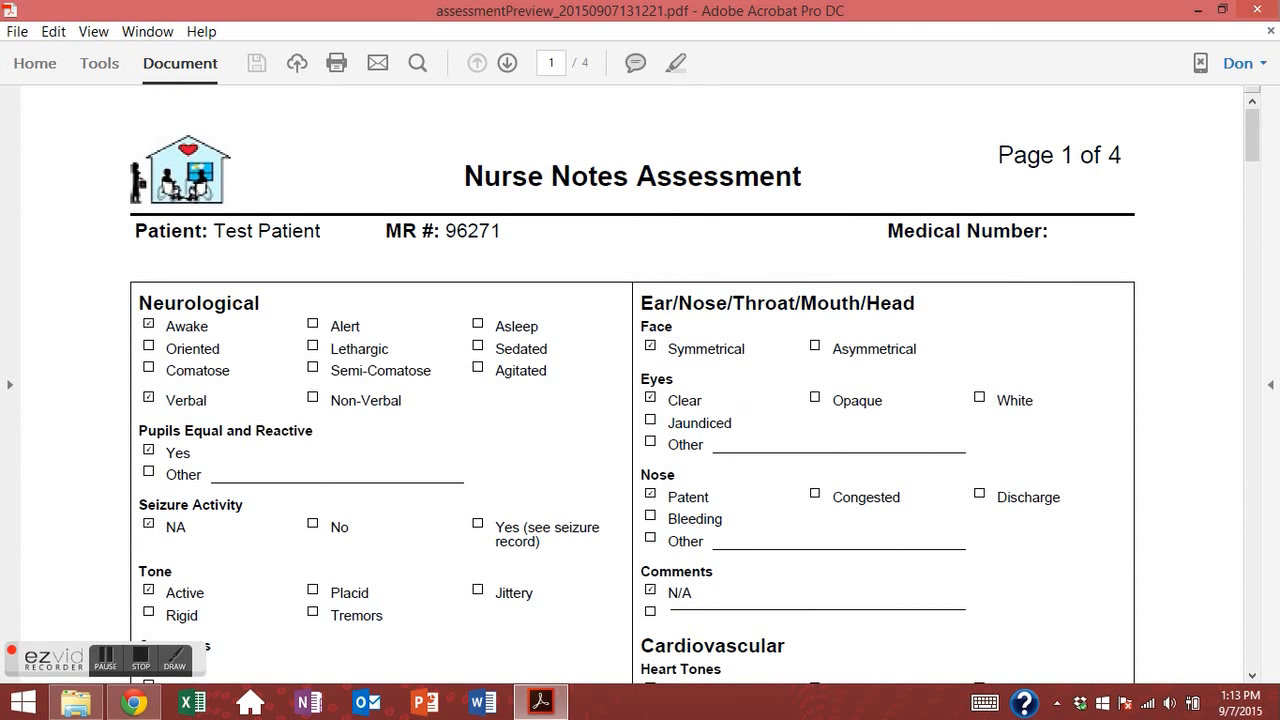
pyautogui.click(1258, 10)
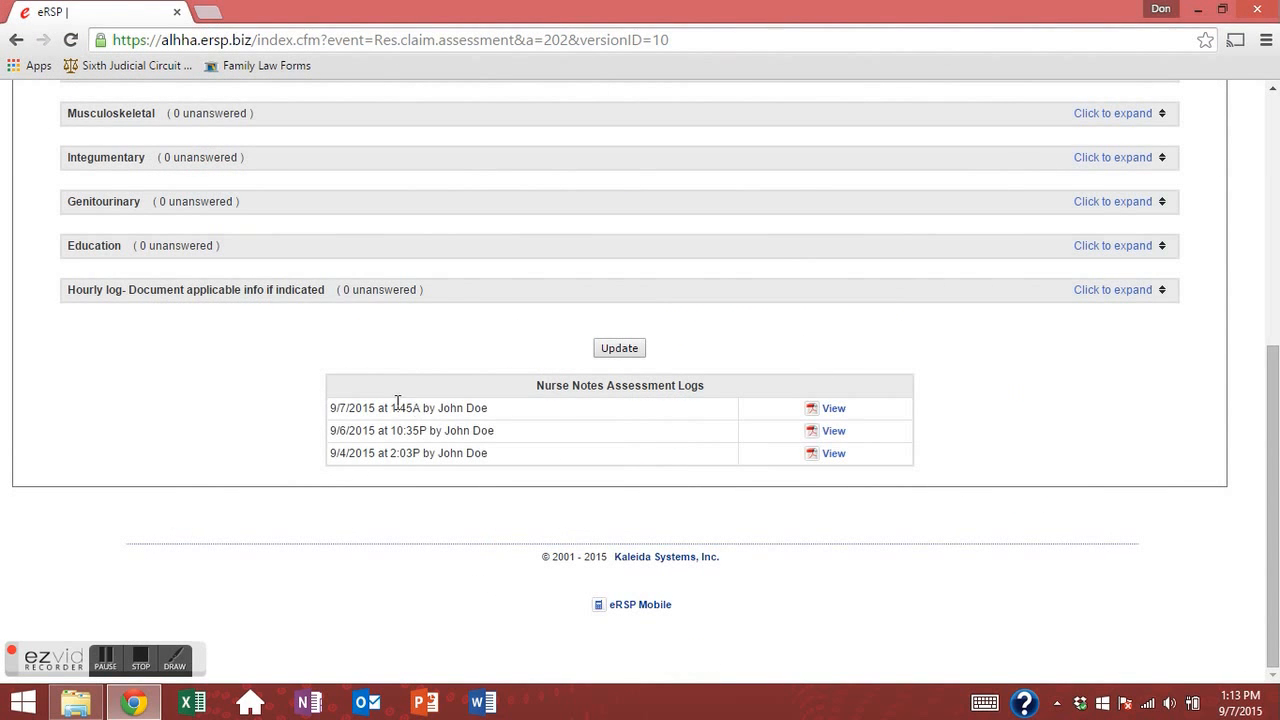
# Go back to the top of the assessment page and switch to the Vitals section.
pyautogui.scroll(5, 397, 402)
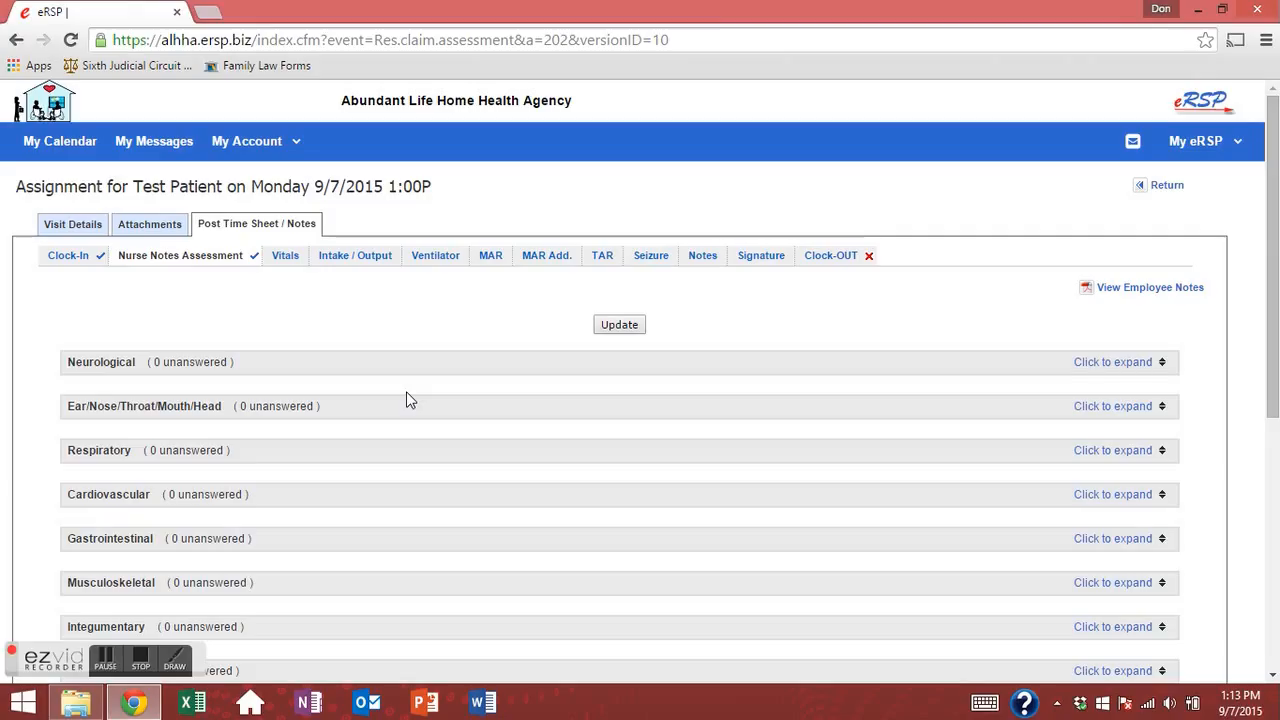
pyautogui.scroll(-3, 303, 445)
pyautogui.moveTo(166, 446); pyautogui.dragTo(62, 446)
pyautogui.click(132, 451)
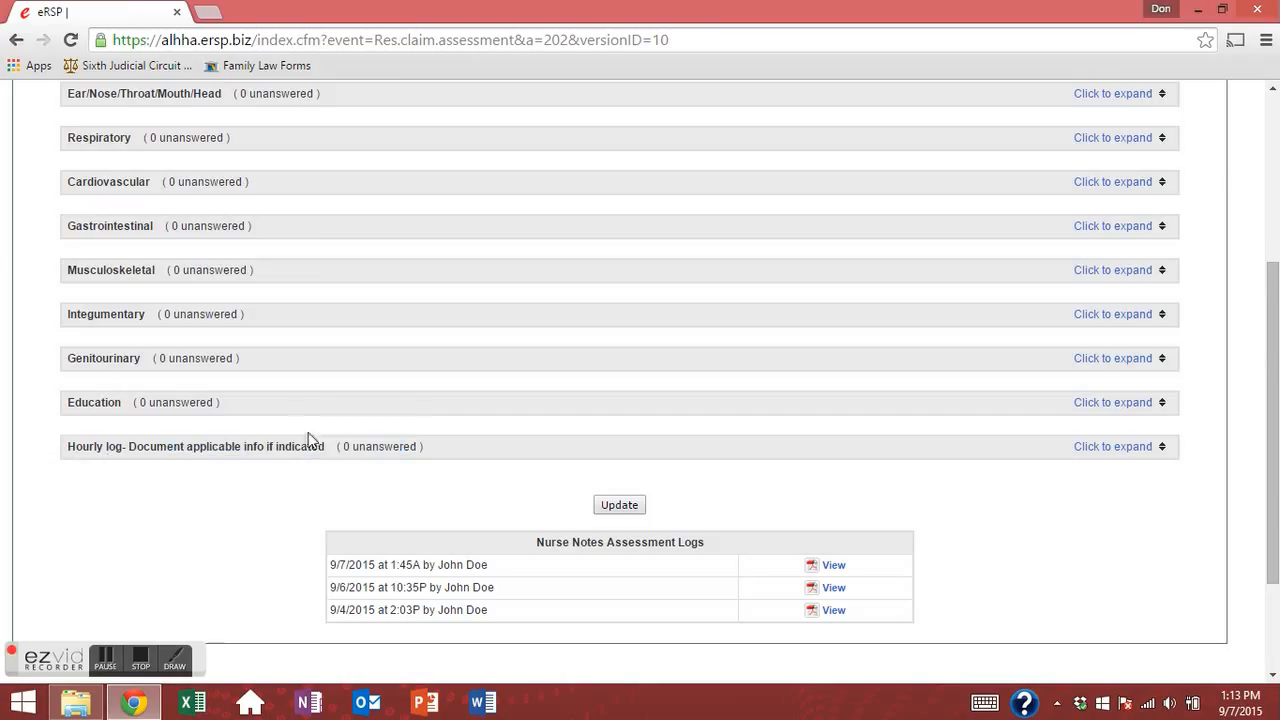
pyautogui.moveTo(323, 449); pyautogui.dragTo(58, 438)
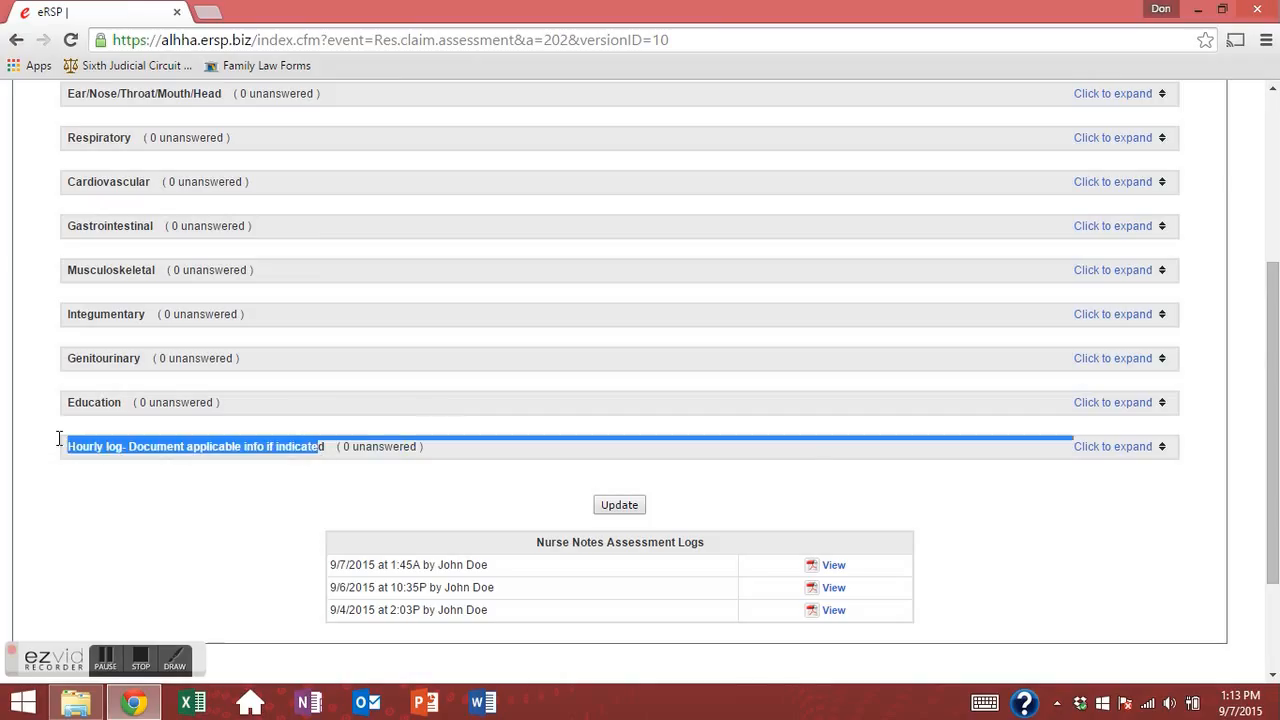
pyautogui.click(172, 488)
pyautogui.scroll(3, 536, 542)
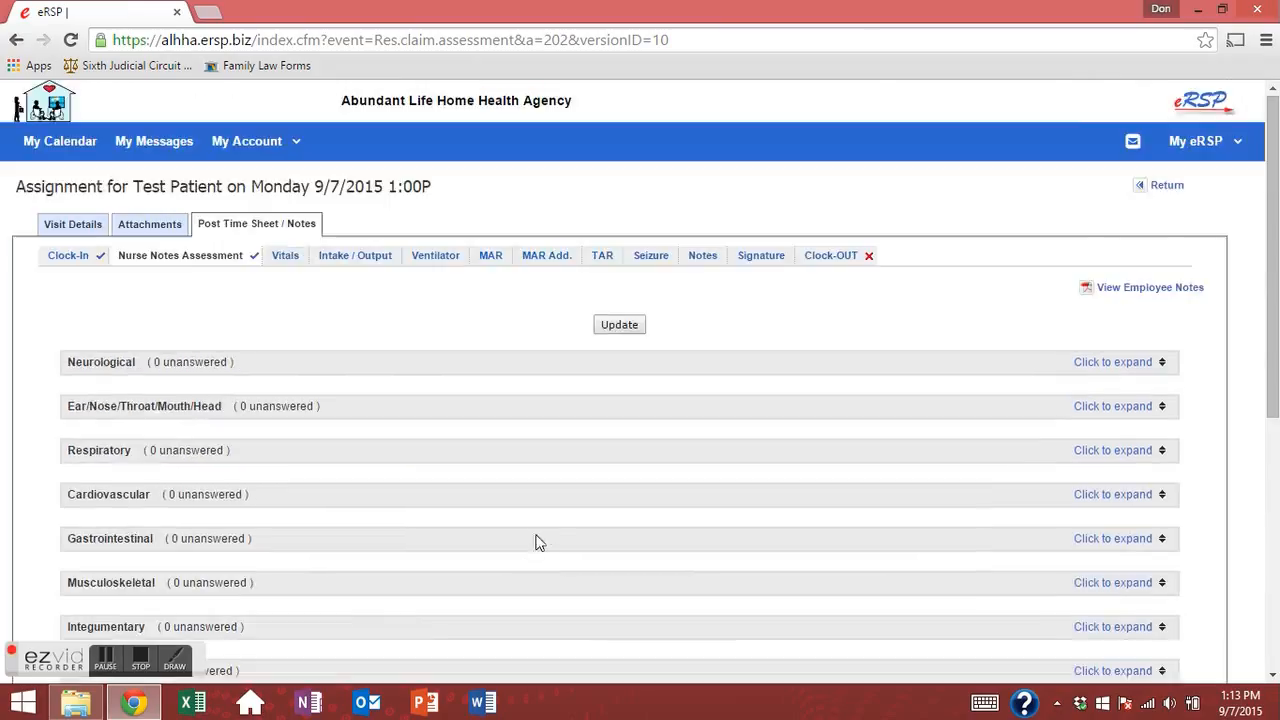
pyautogui.click(287, 262)
# Enter temperature 98.9 Left Axillary, pulse 99, respiration 15, and BP 120/80 Left Arm.
pyautogui.click(326, 355)
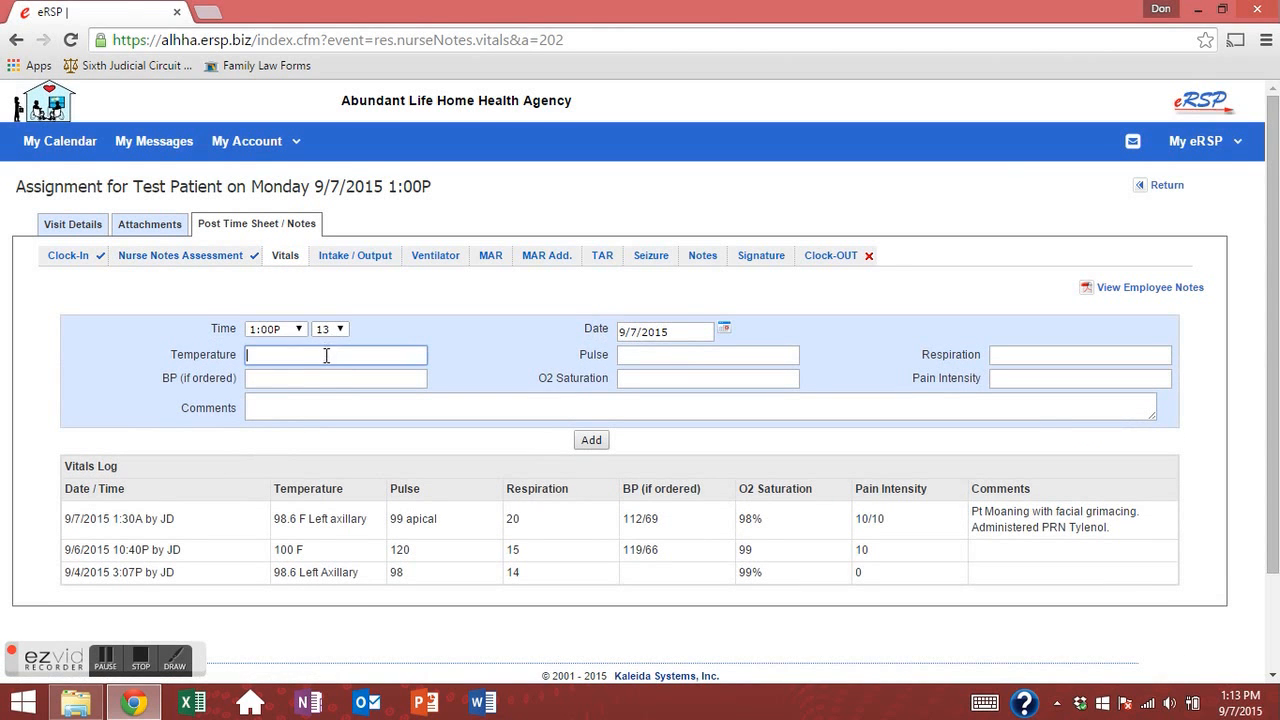
pyautogui.write('98')
pyautogui.write('.')
pyautogui.write('9 ')
pyautogui.write('Ledf')
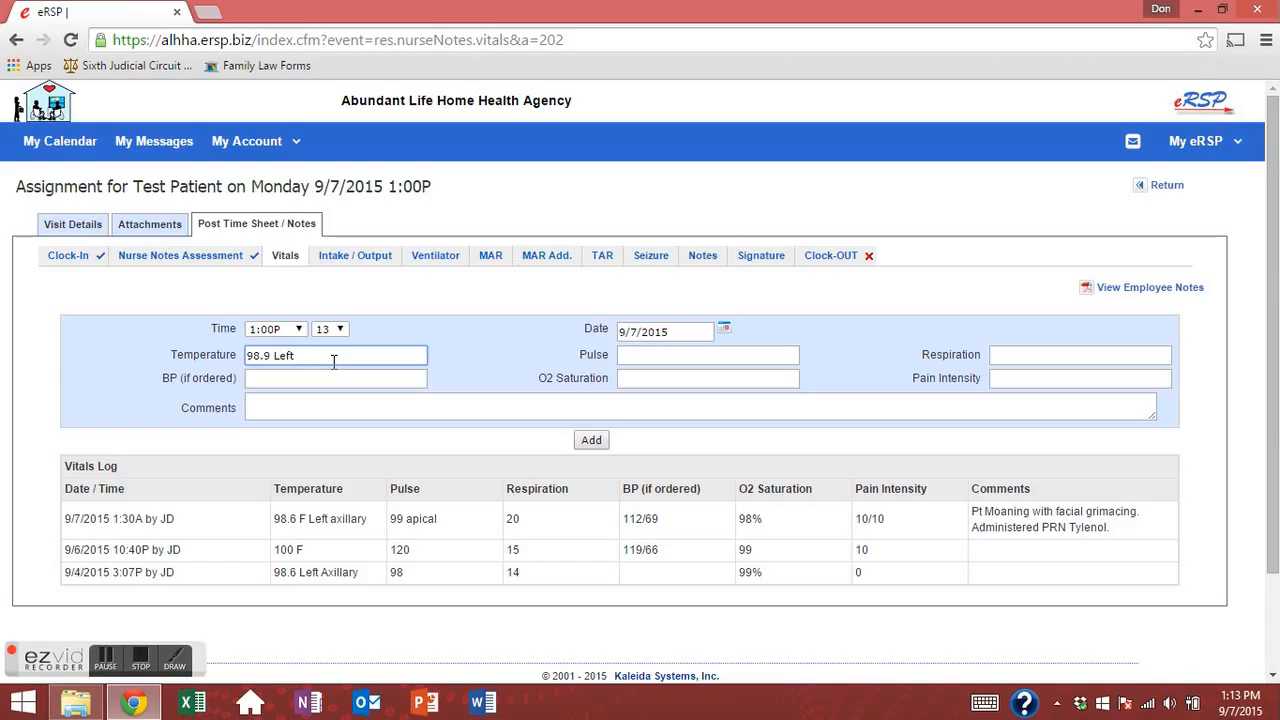
pyautogui.write(' Axillary')
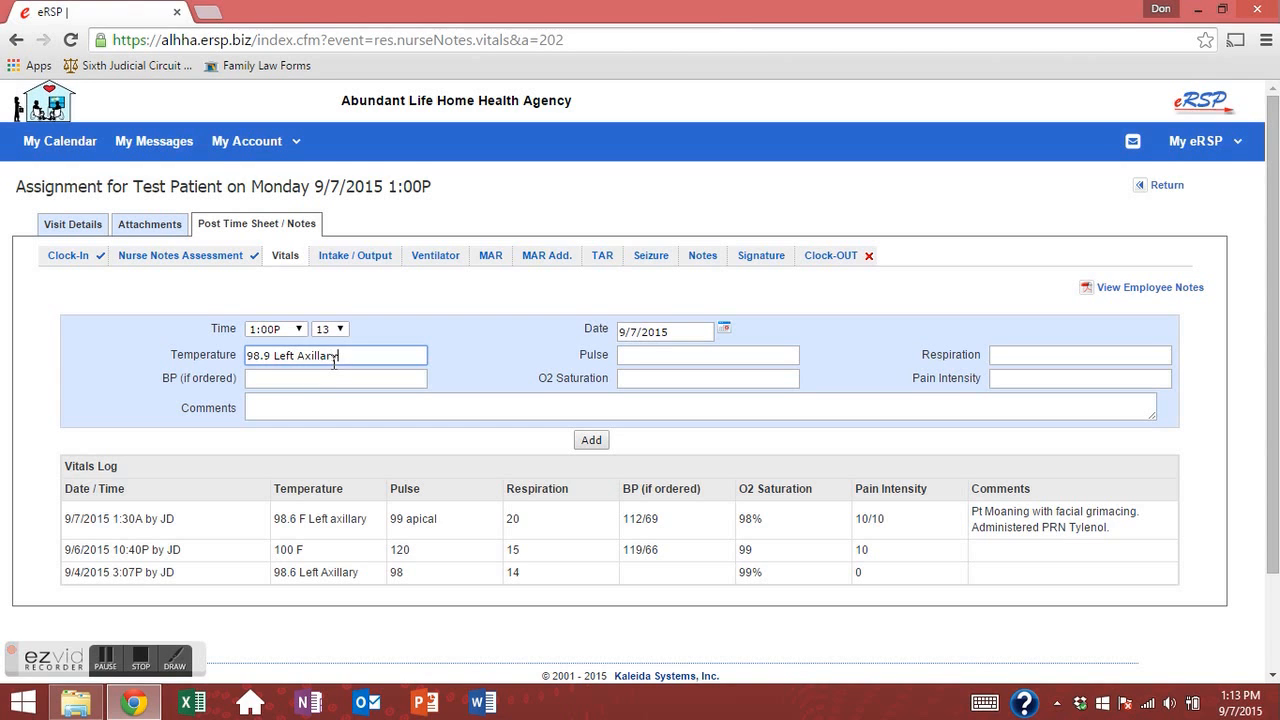
pyautogui.press('Tab')
pyautogui.write('99')
pyautogui.press('Tab')
pyautogui.write('15')
pyautogui.press('Tab')
pyautogui.write('120/80 Left Arm')
# Enter O2 saturation 99% and pain intensity N/A, then add the vitals entry.
pyautogui.press('Tab')
pyautogui.write('99%')
pyautogui.press('Tab')
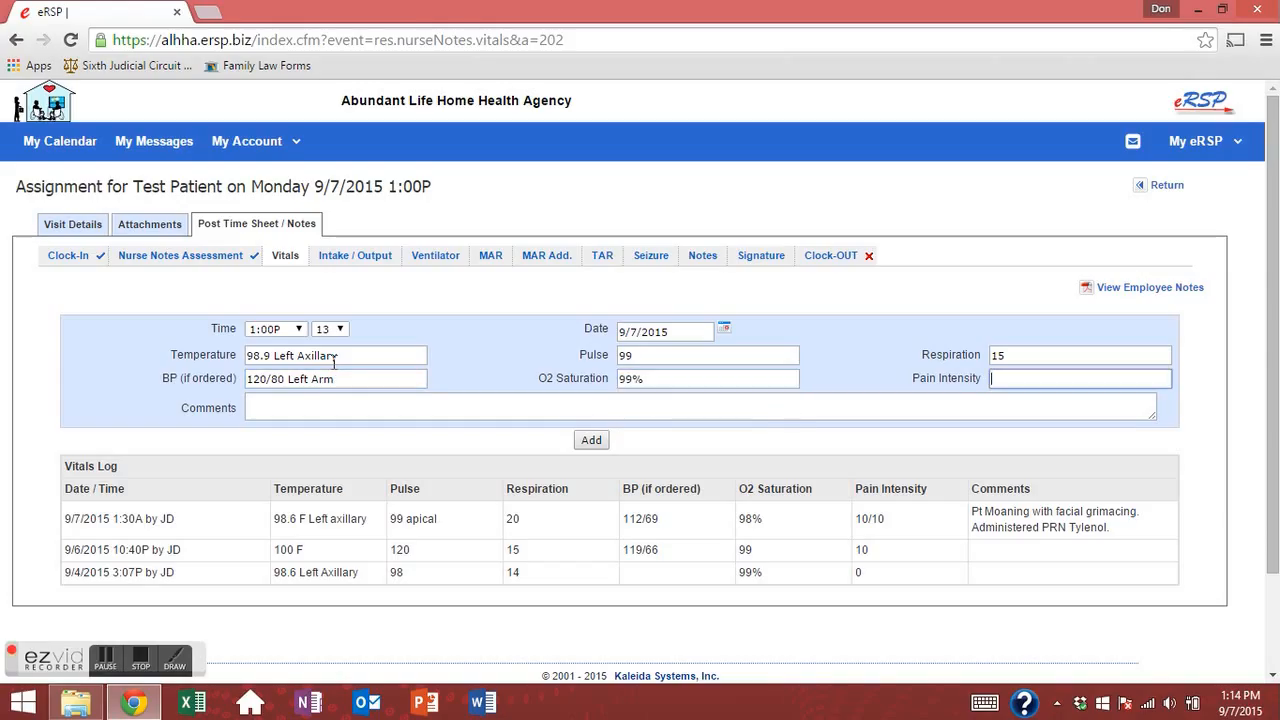
pyautogui.write('N/A')
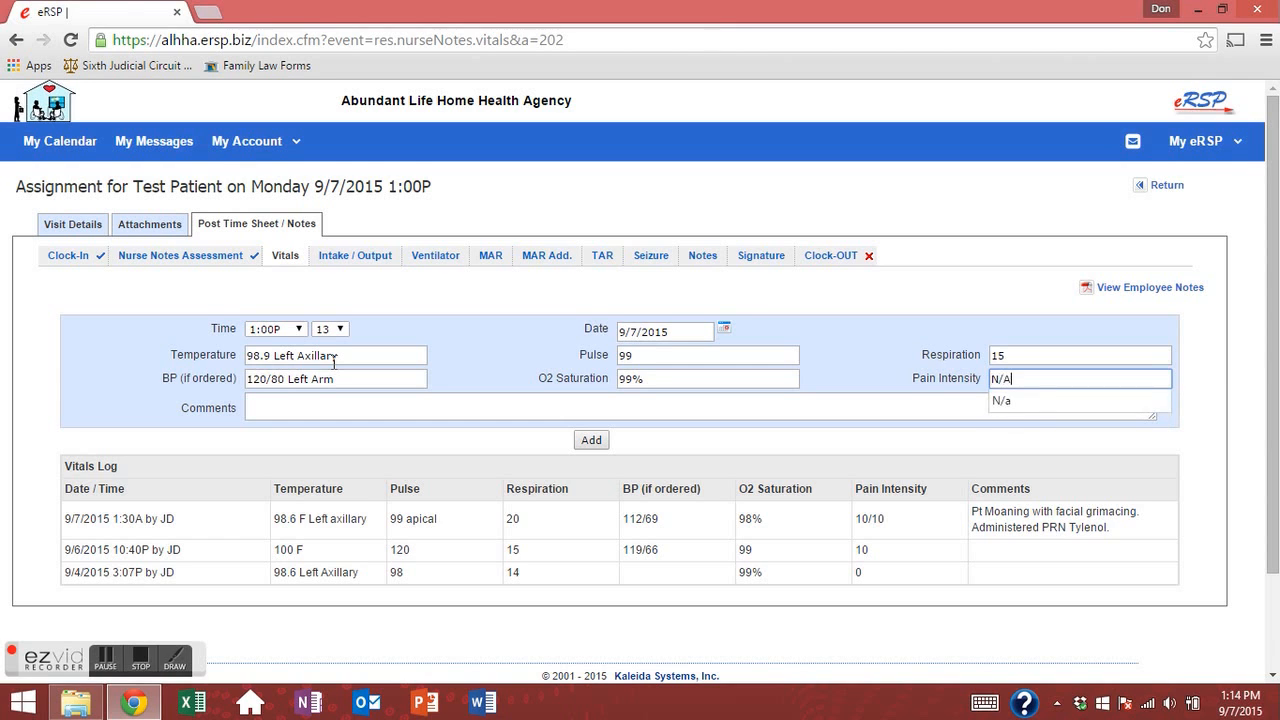
pyautogui.press('Tab')
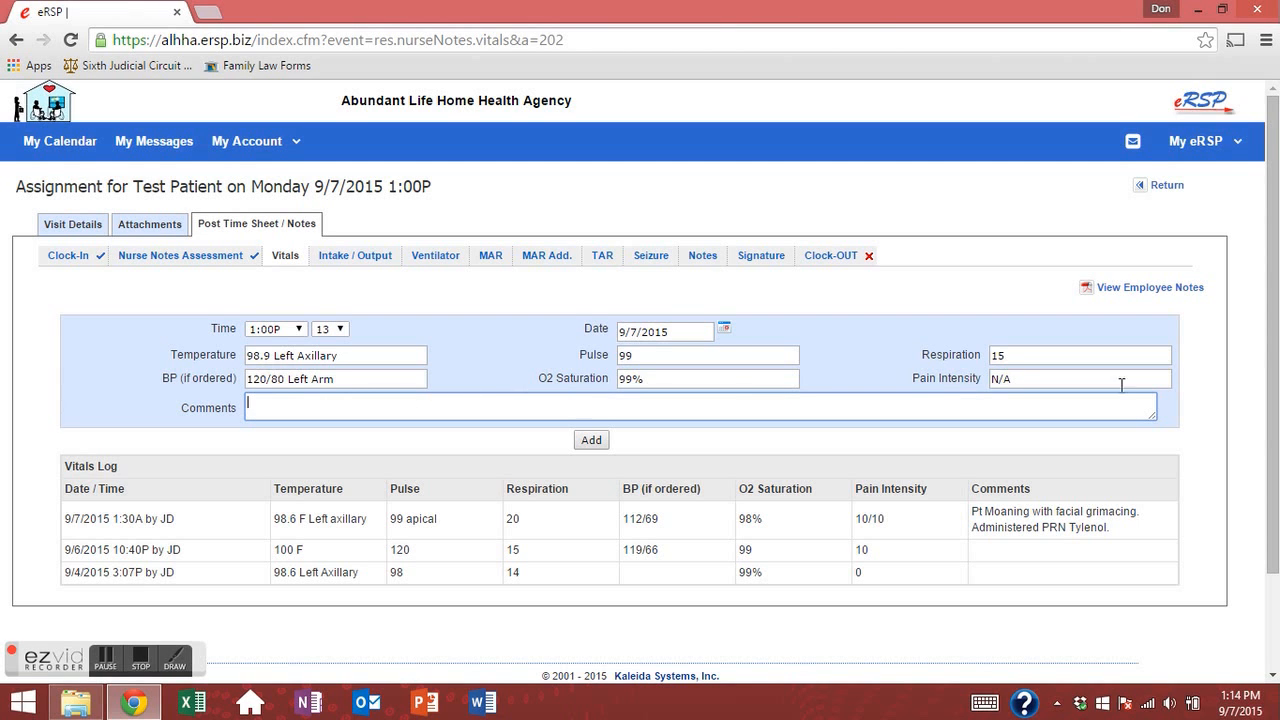
pyautogui.moveTo(1150, 417); pyautogui.dragTo(1150, 522)
pyautogui.moveTo(1010, 562); pyautogui.dragTo(984, 418)
pyautogui.click(408, 403)
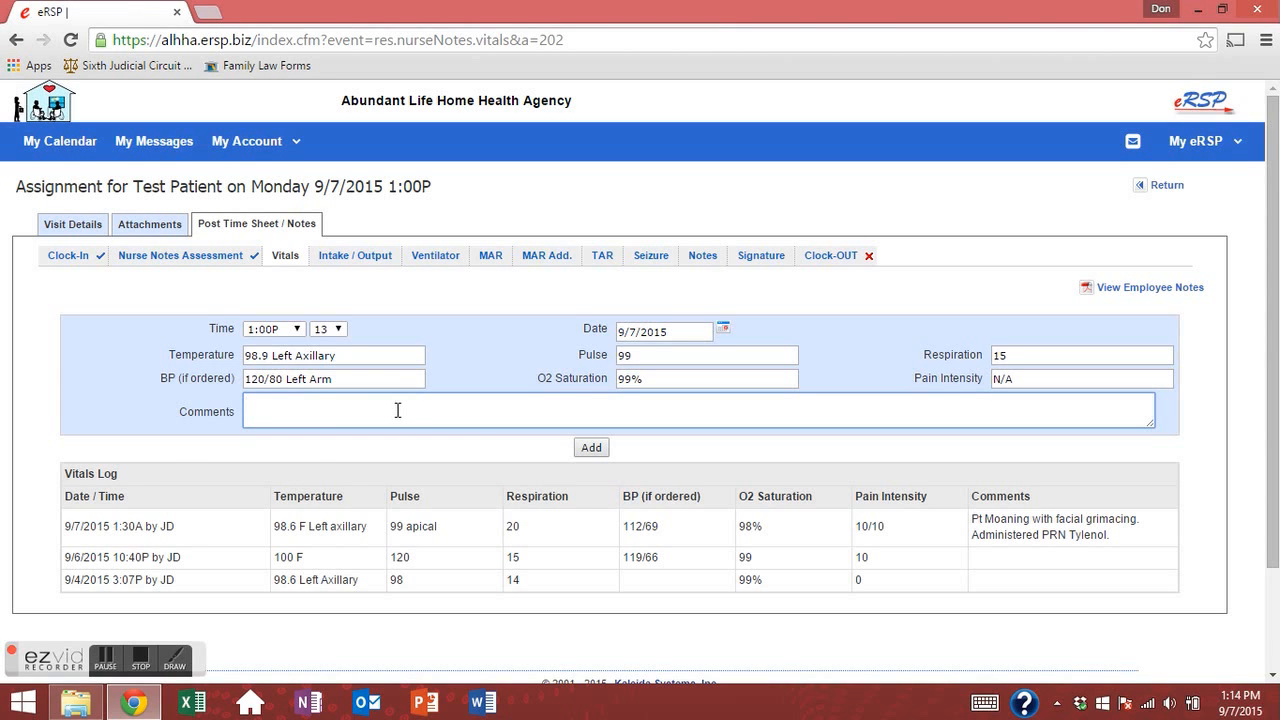
pyautogui.click(591, 447)
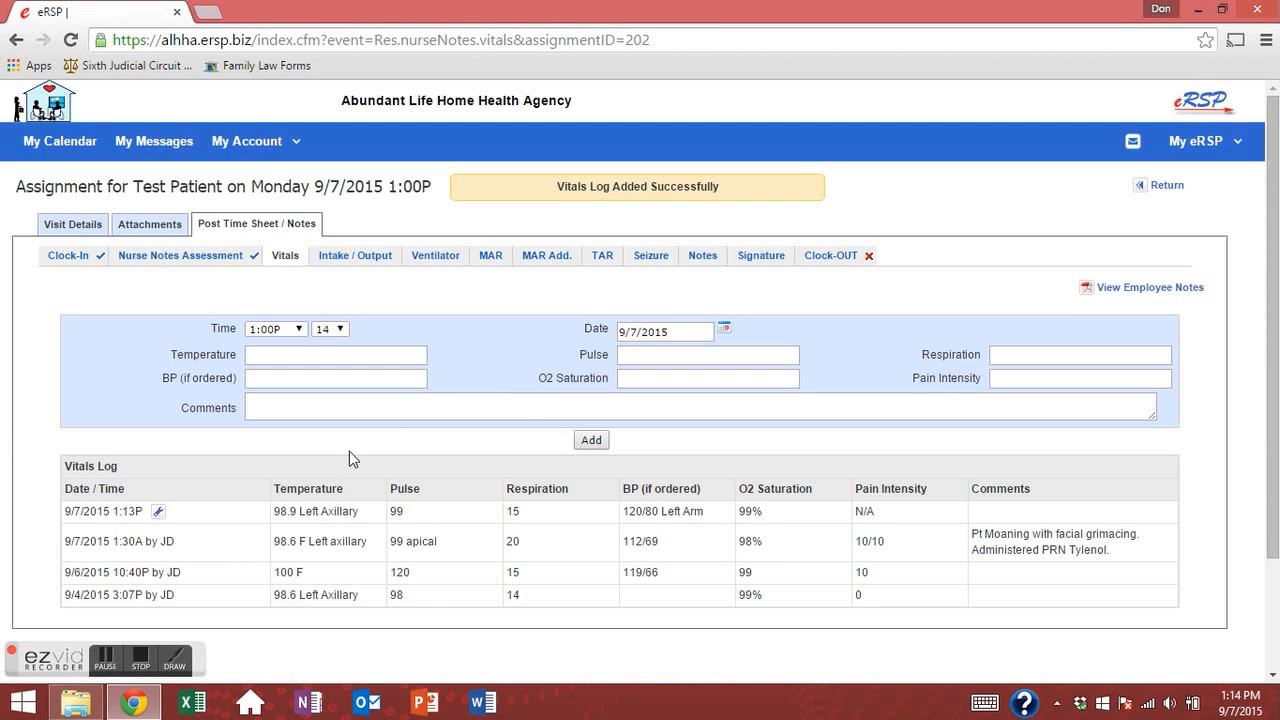
pyautogui.moveTo(201, 513); pyautogui.dragTo(969, 529)
pyautogui.click(343, 440)
pyautogui.scroll(-2, 290, 455)
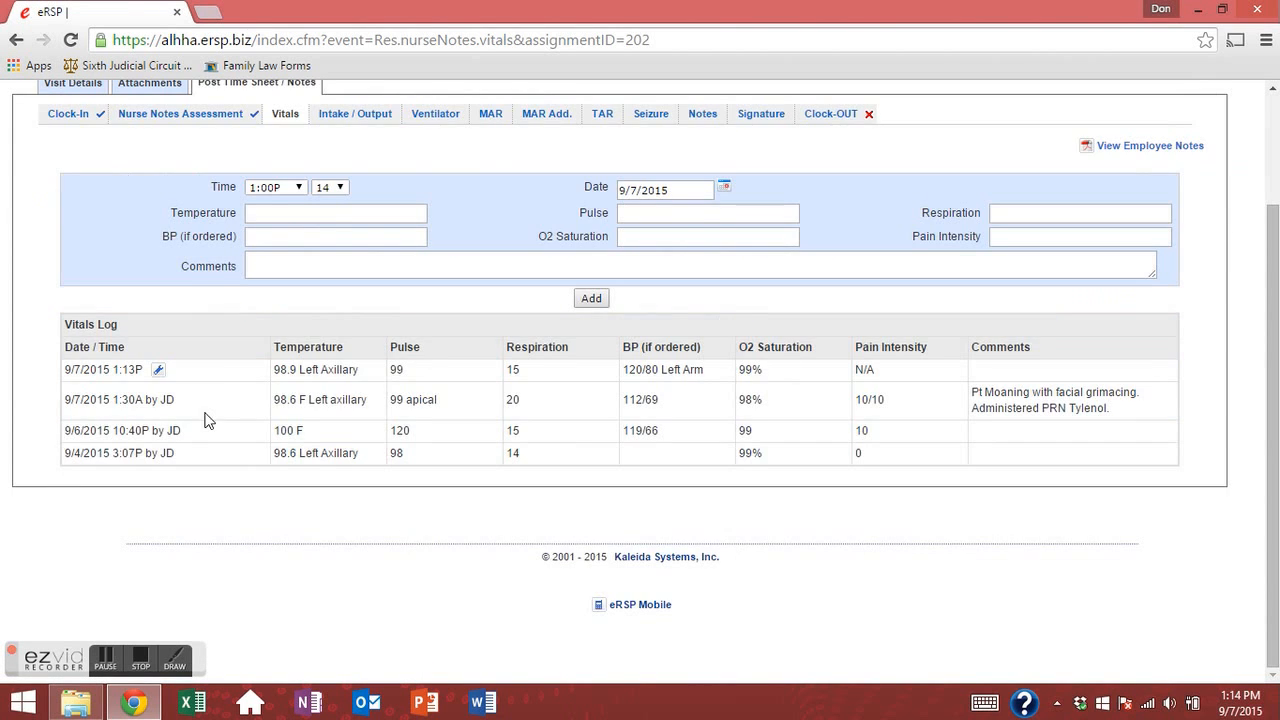
pyautogui.moveTo(72, 399); pyautogui.dragTo(1040, 457)
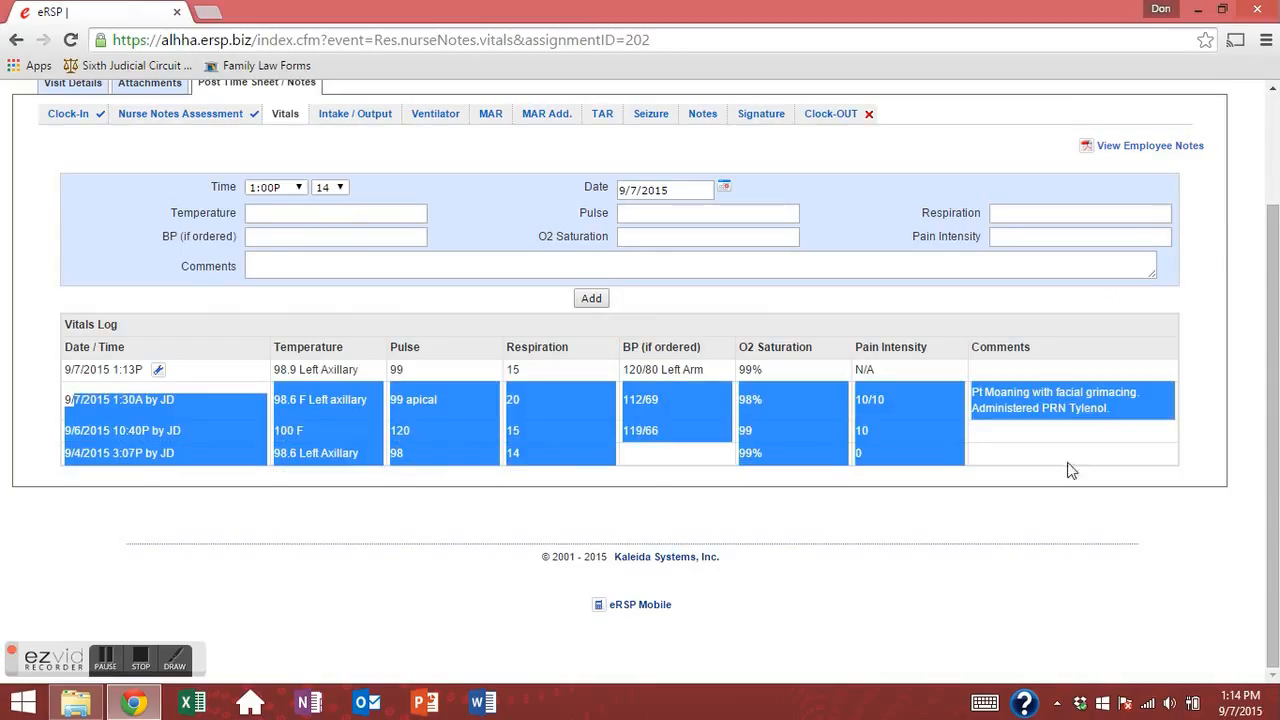
pyautogui.click(646, 481)
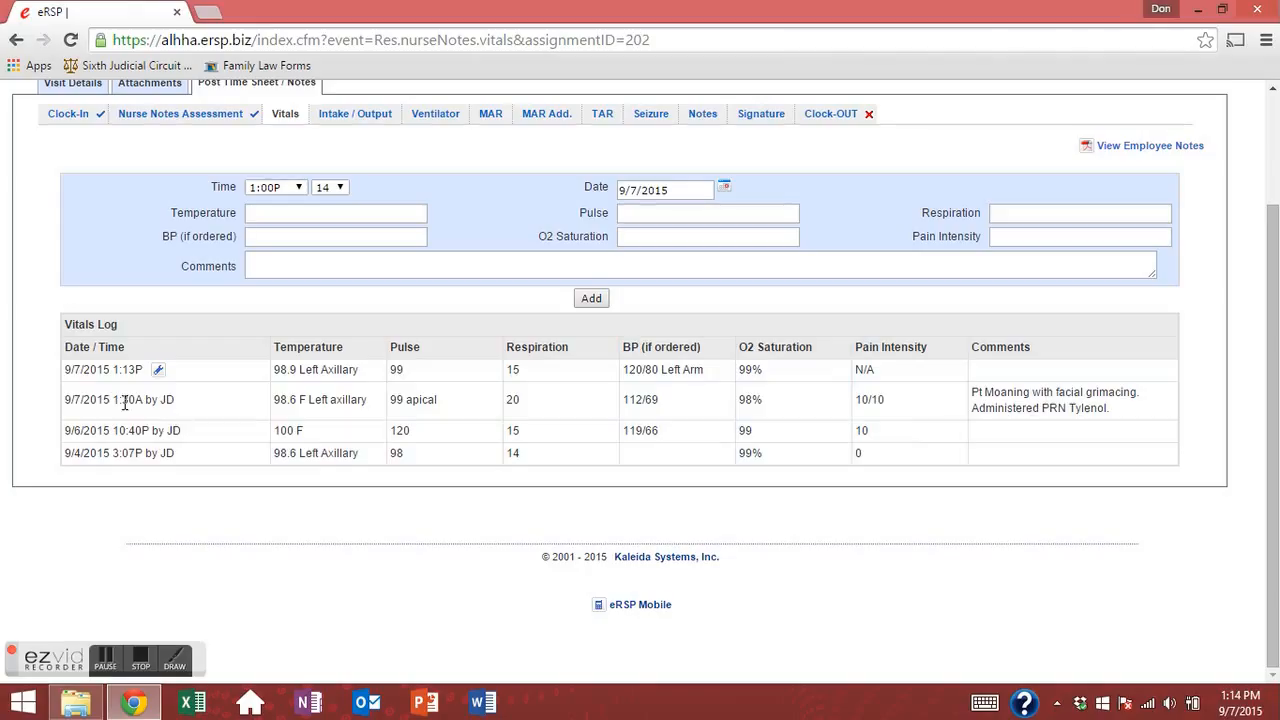
pyautogui.moveTo(118, 400); pyautogui.dragTo(186, 403)
pyautogui.doubleClick(301, 402)
pyautogui.moveTo(975, 390); pyautogui.dragTo(1145, 418)
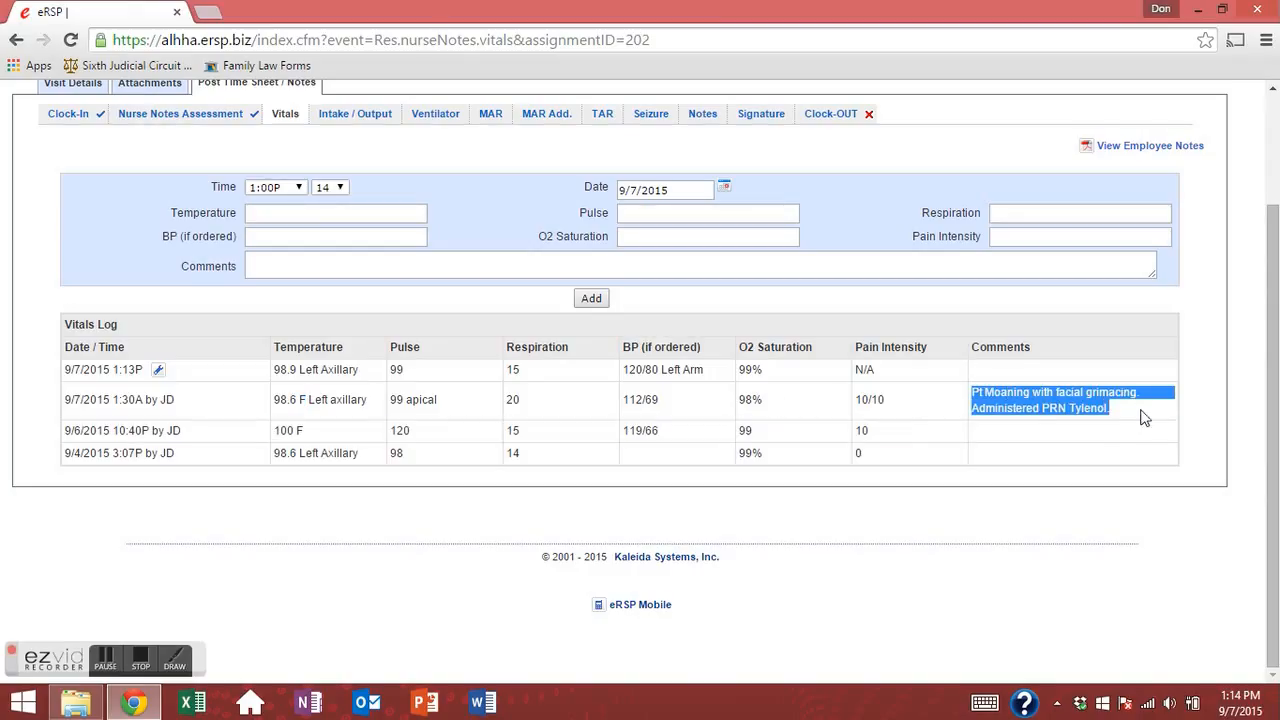
pyautogui.click(941, 395)
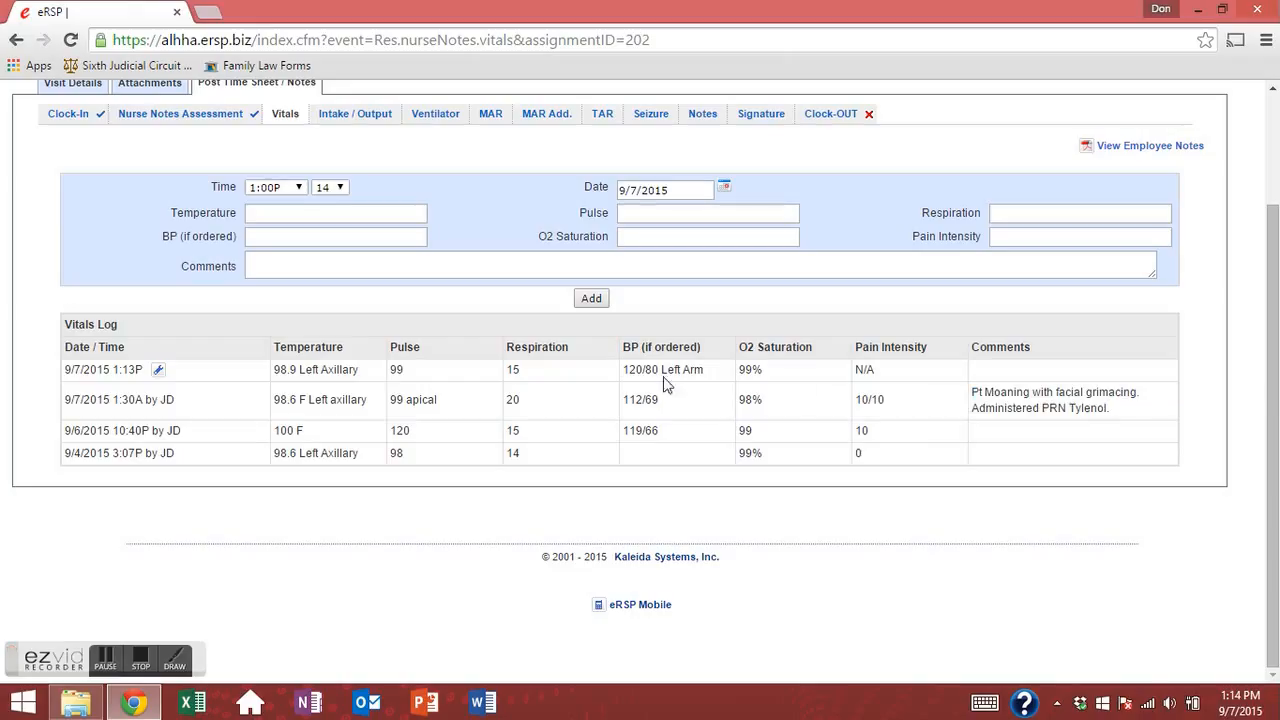
pyautogui.click(157, 372)
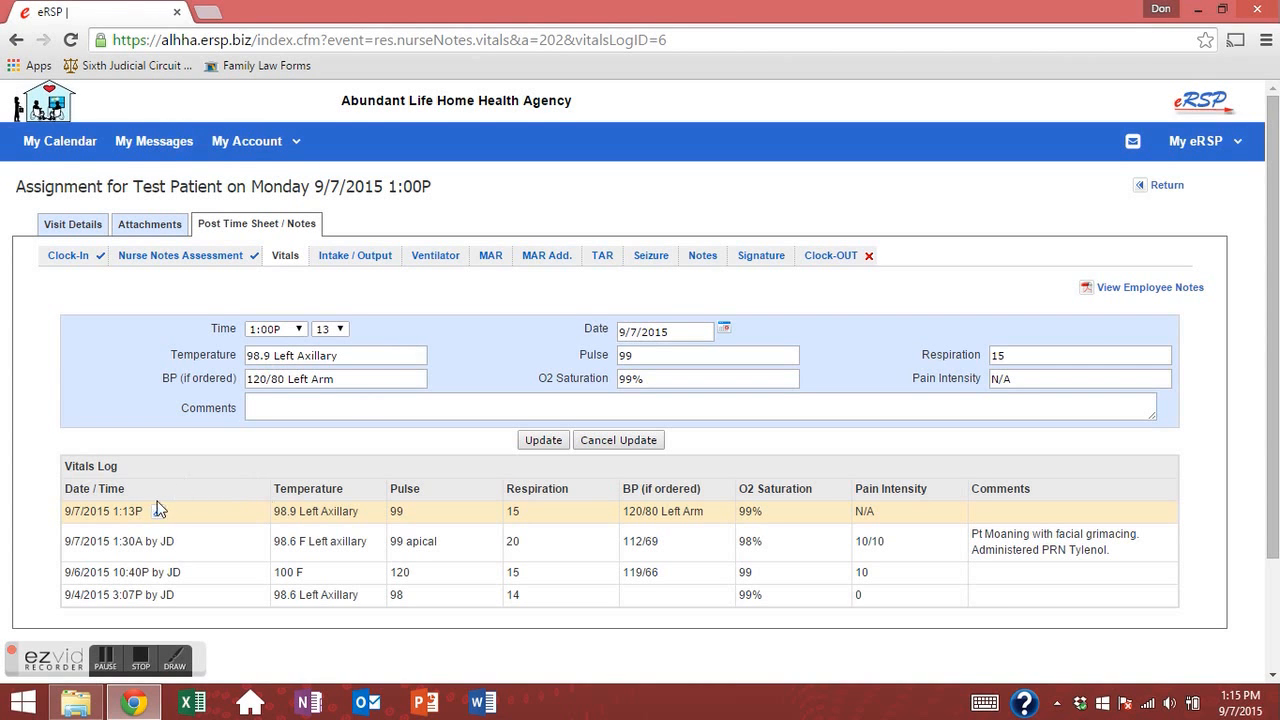
# Set the 9/7/2015 vitals entry minutes to 0 so it reads 1:00P, and update.
pyautogui.click(340, 330)
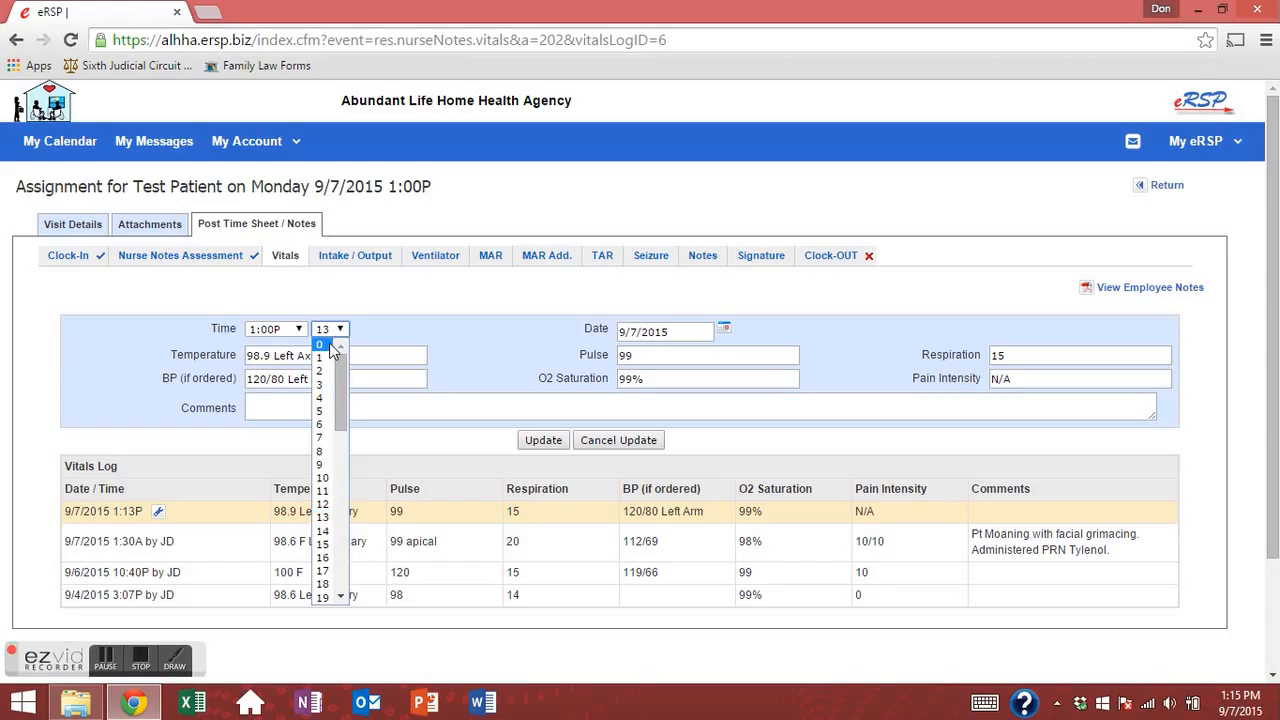
pyautogui.click(322, 344)
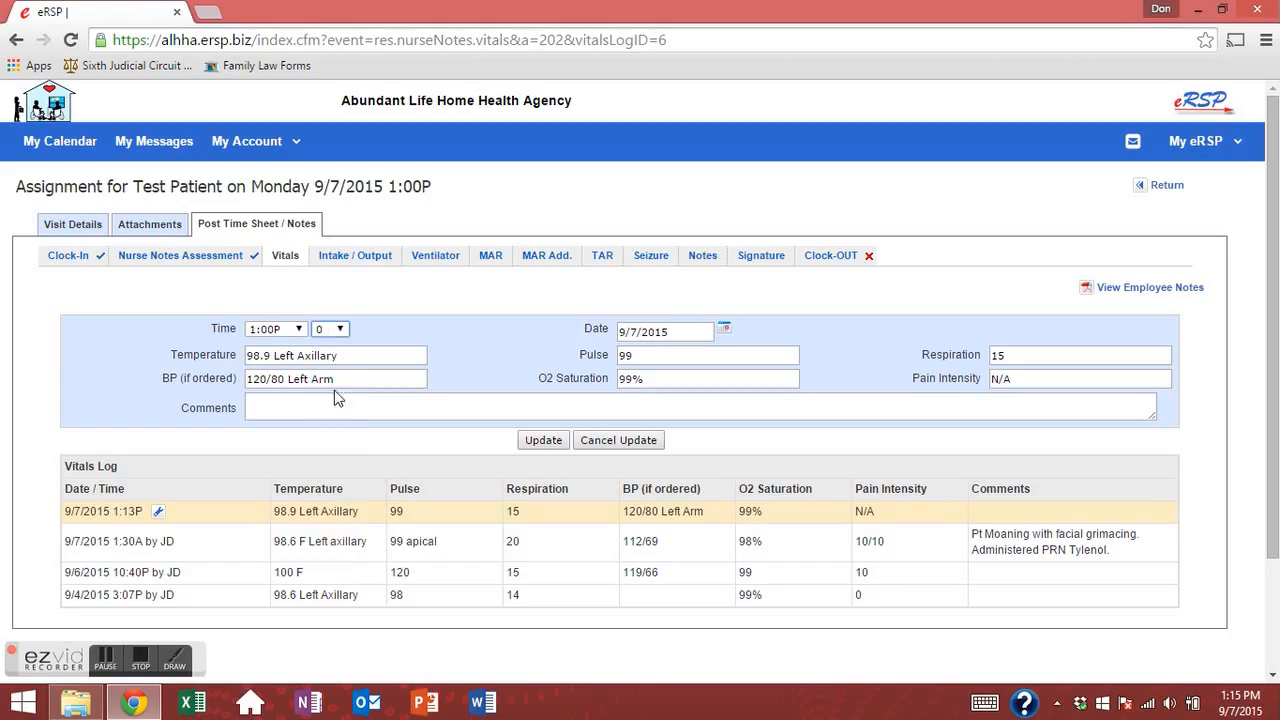
pyautogui.click(339, 328)
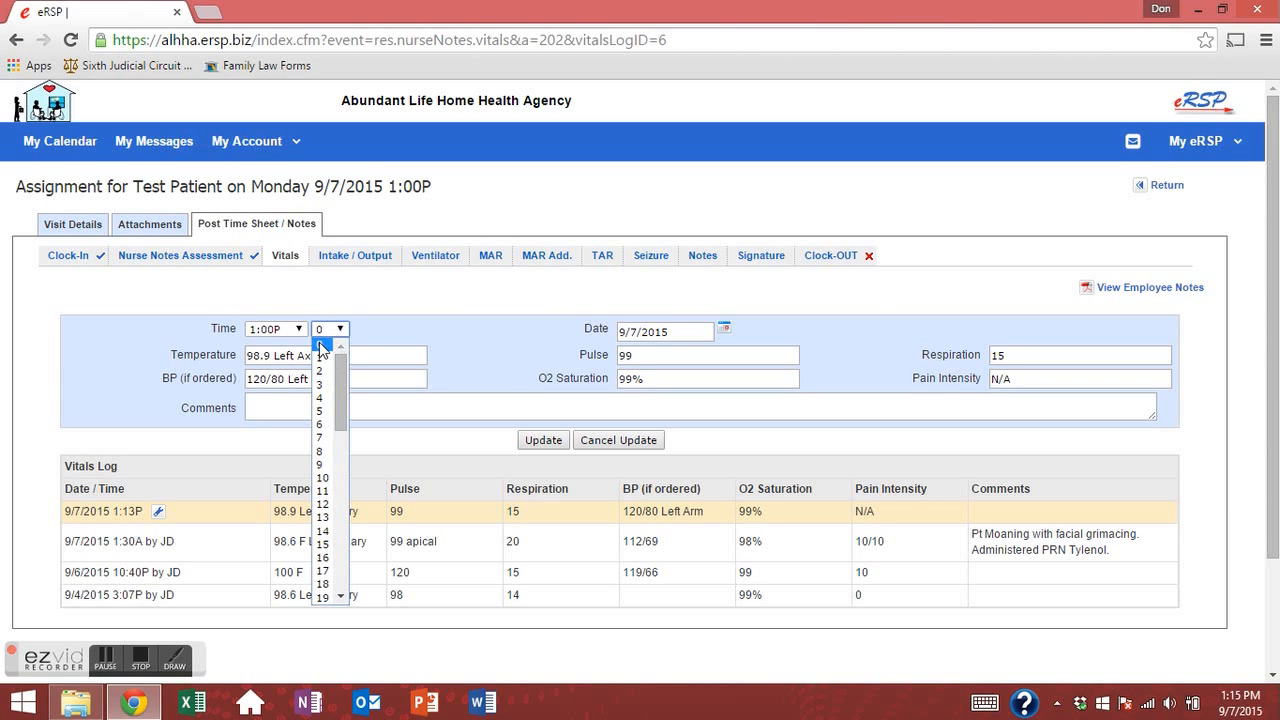
pyautogui.click(365, 327)
pyautogui.click(455, 334)
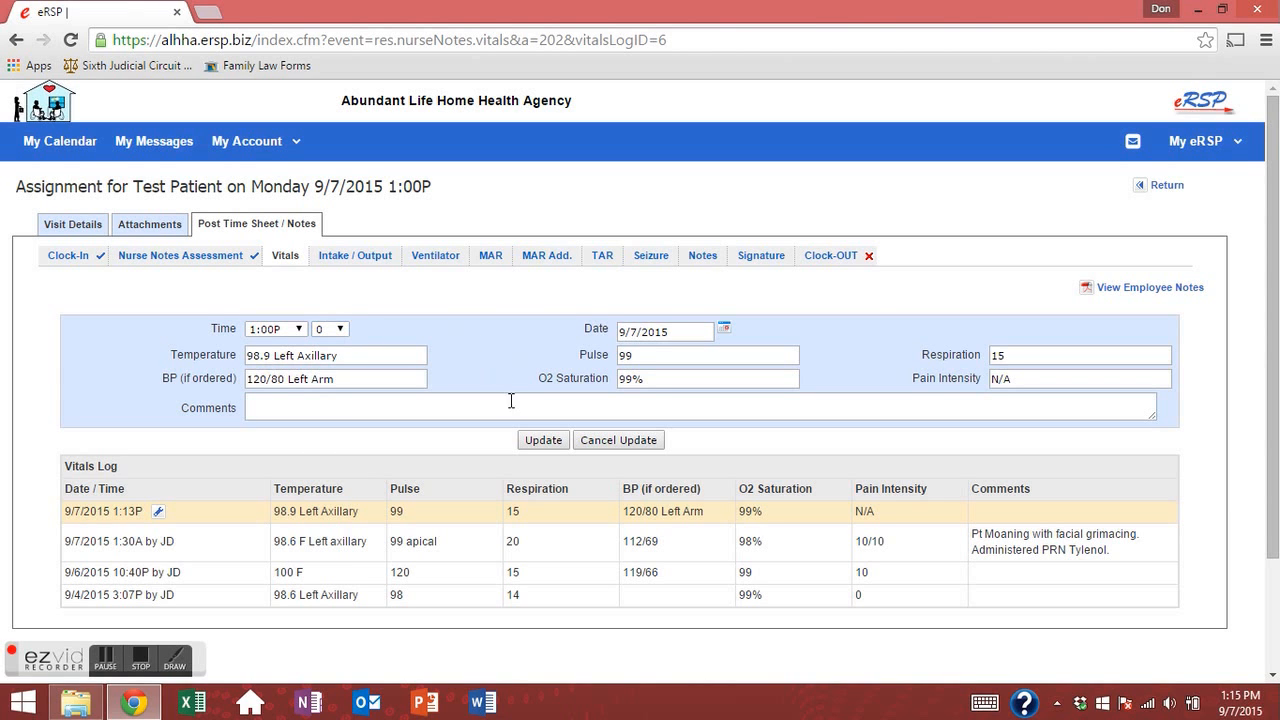
pyautogui.click(536, 447)
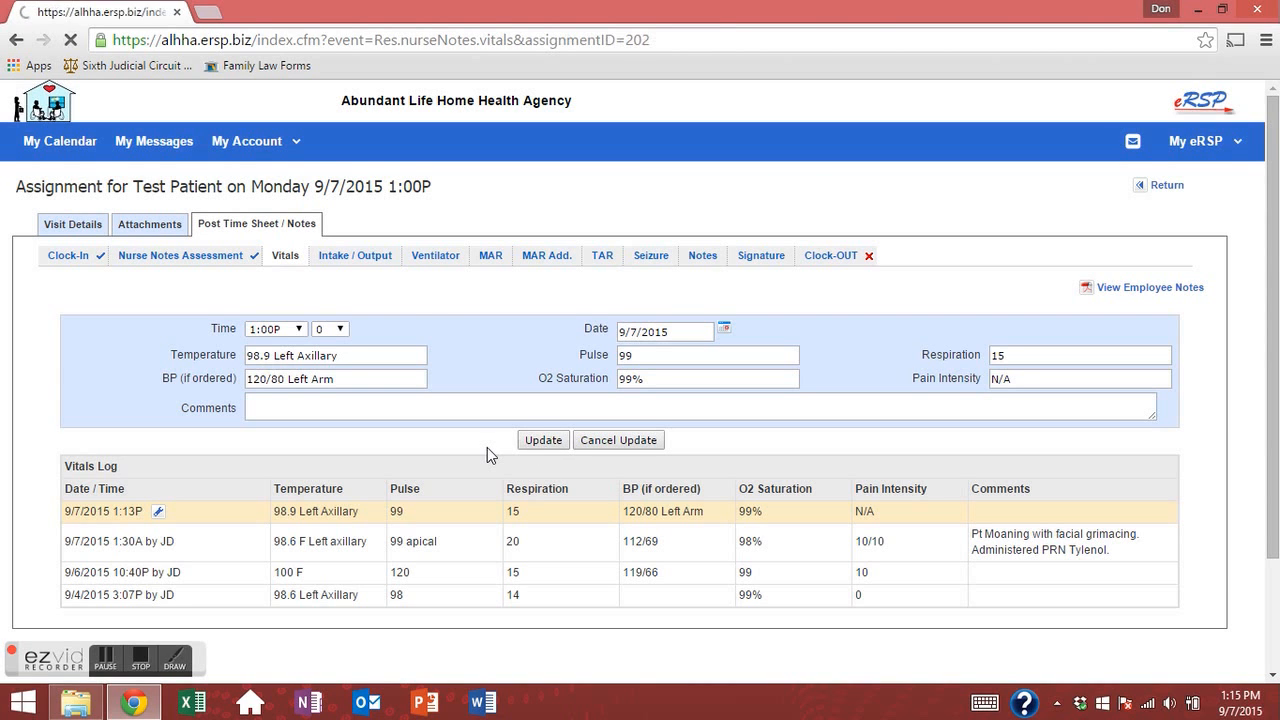
pyautogui.moveTo(356, 521); pyautogui.dragTo(110, 512)
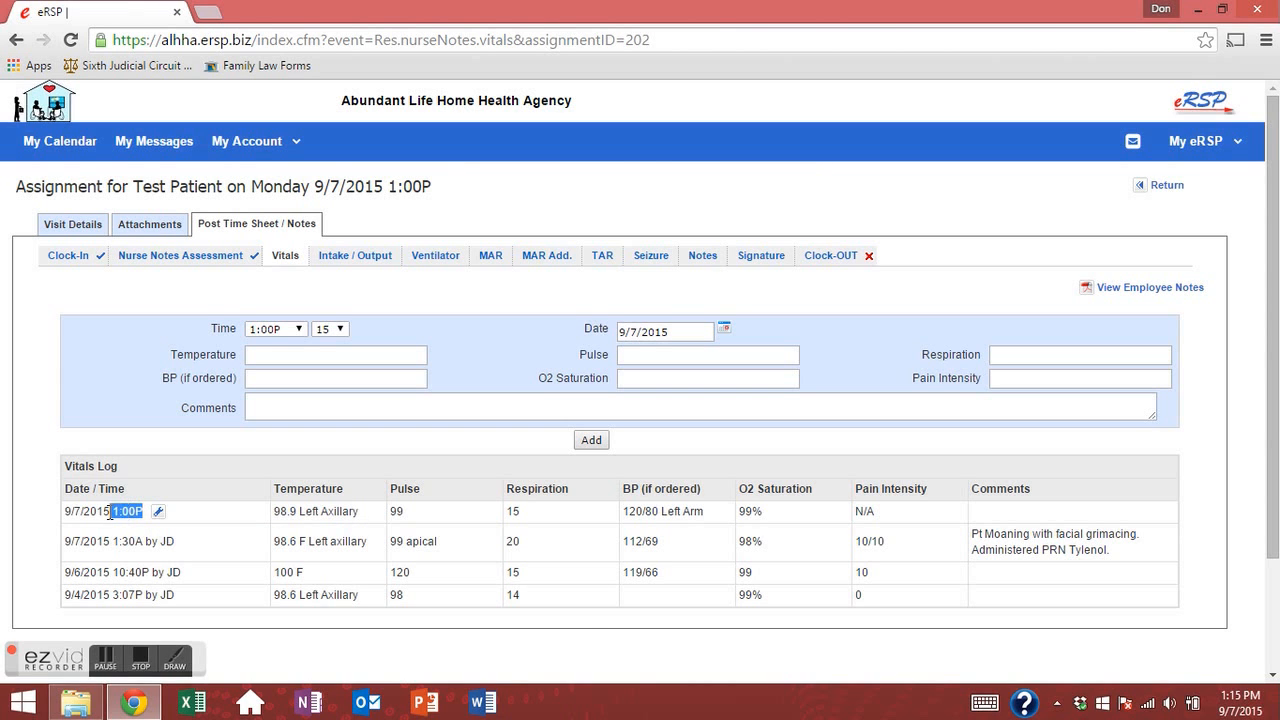
pyautogui.click(616, 560)
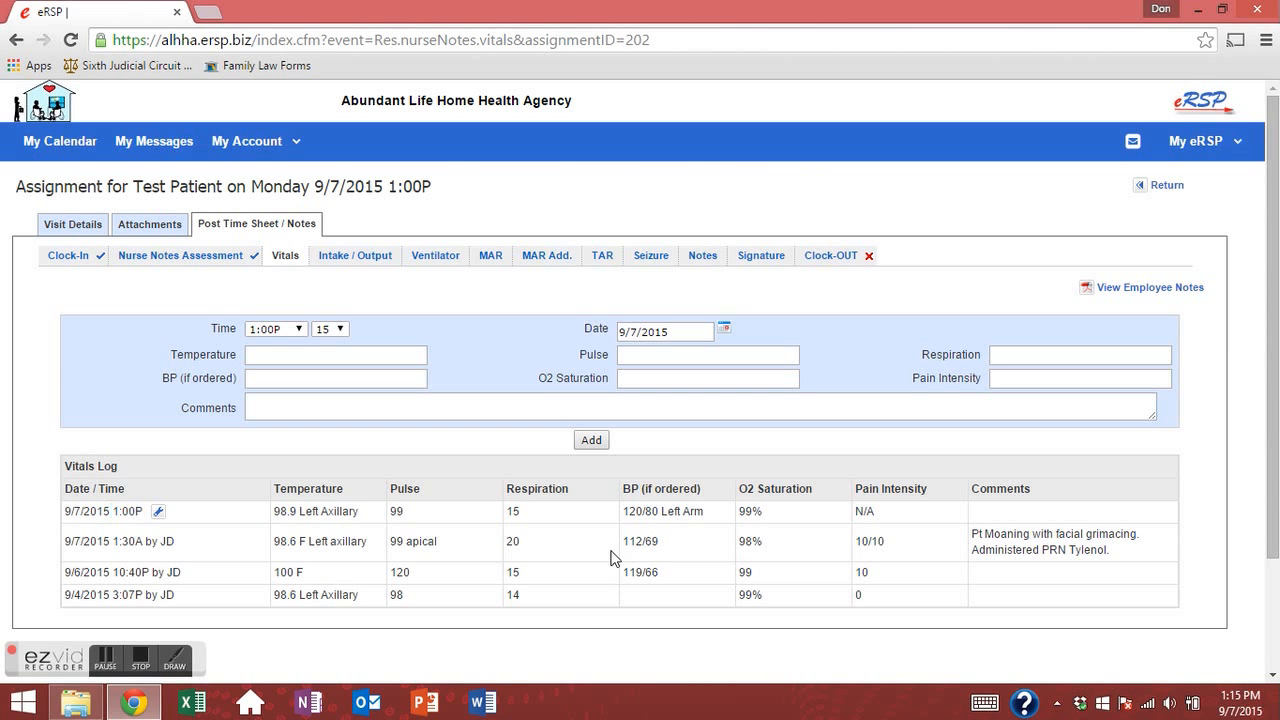
# In the Intake / Output form, enter Large as the urine output.
pyautogui.click(349, 262)
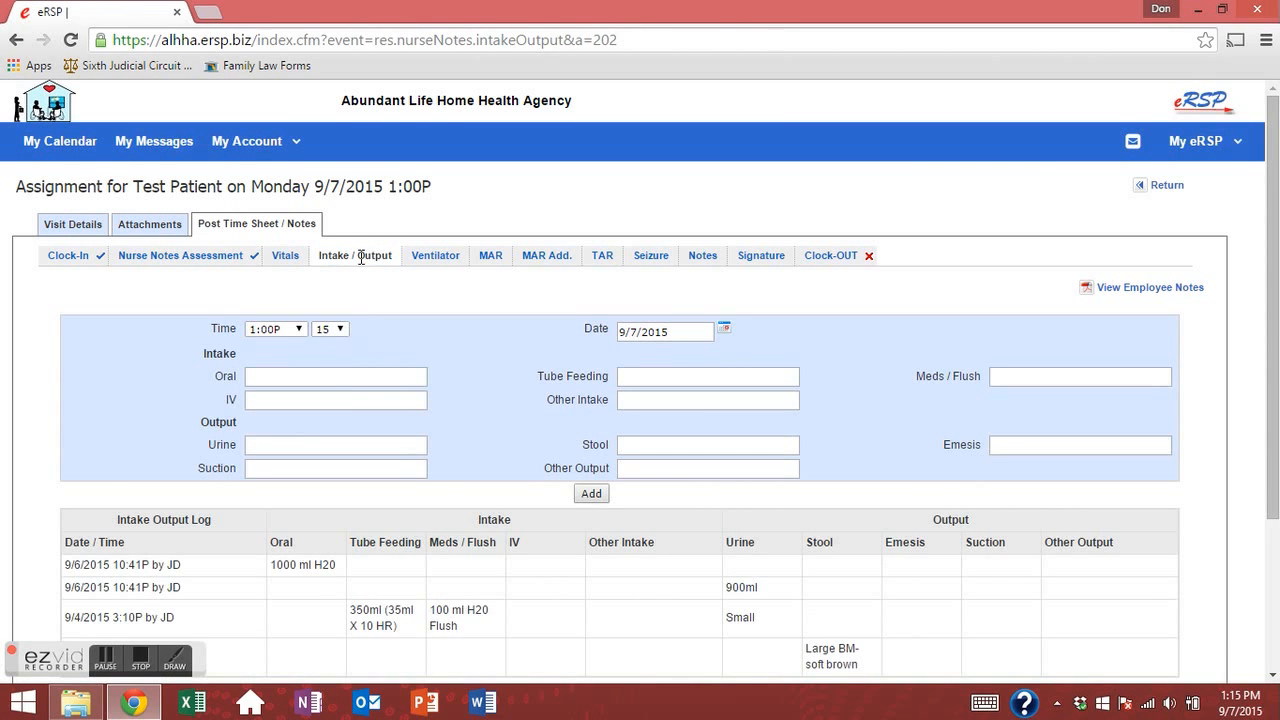
pyautogui.click(257, 397)
pyautogui.click(257, 377)
pyautogui.click(311, 449)
pyautogui.click(291, 451)
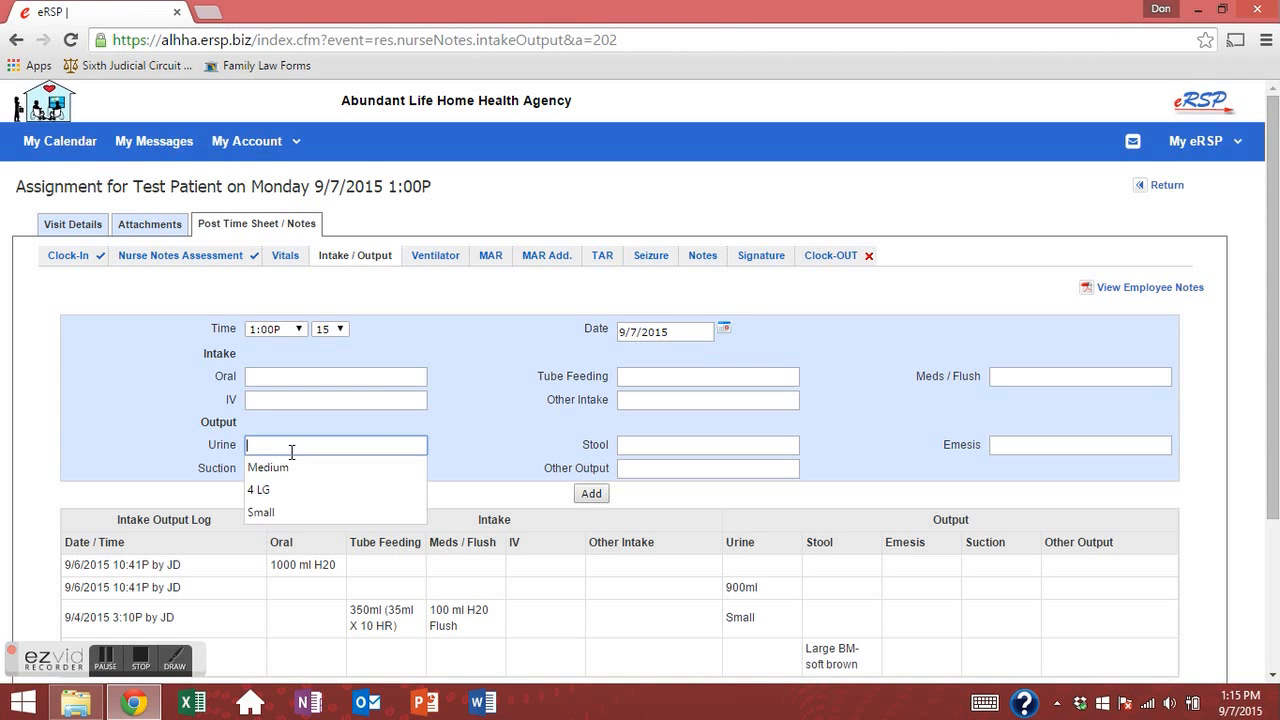
pyautogui.write('Large')
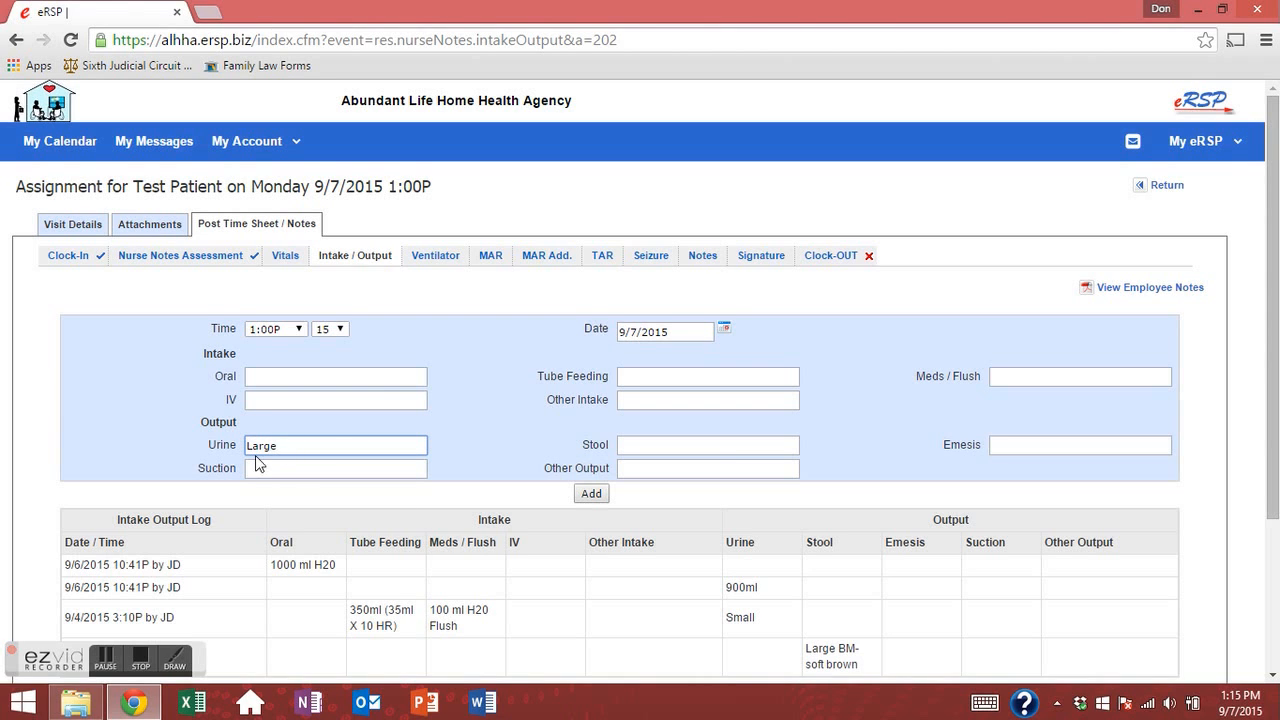
# Enter stool output 'Large Brown loose' and add the intake/output entry.
pyautogui.click(716, 445)
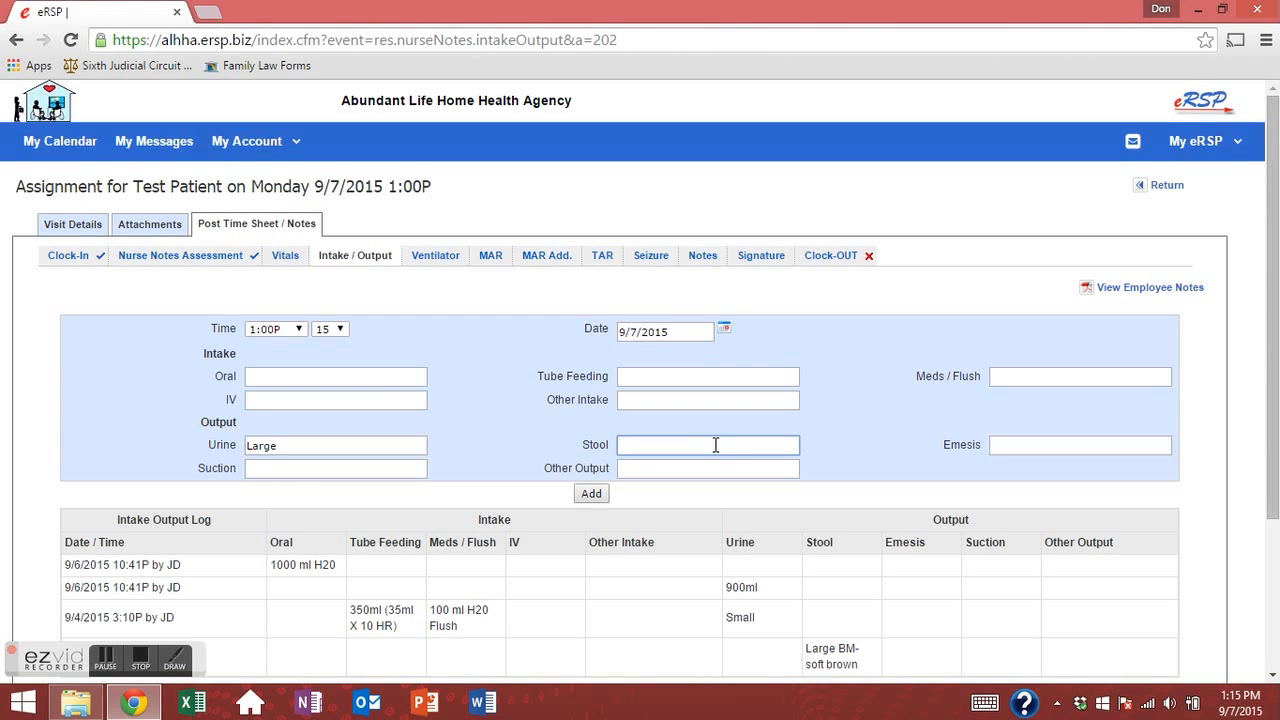
pyautogui.write('Large Brow')
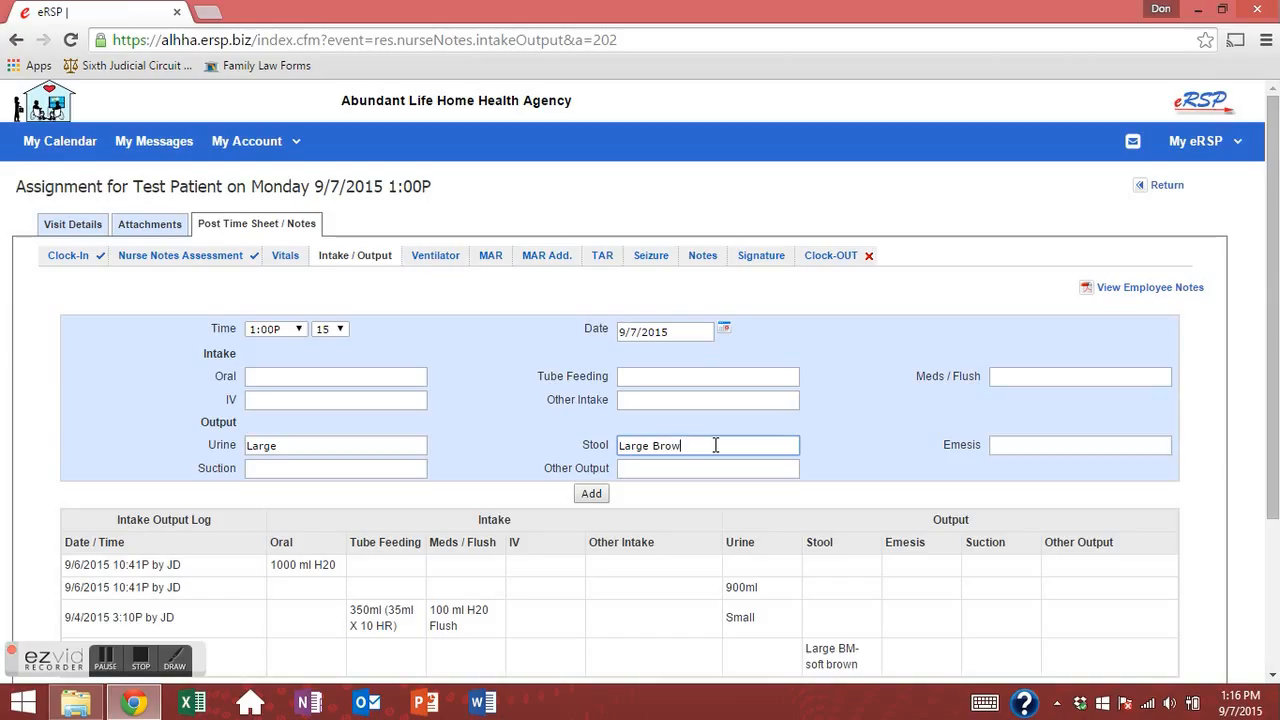
pyautogui.write('n ')
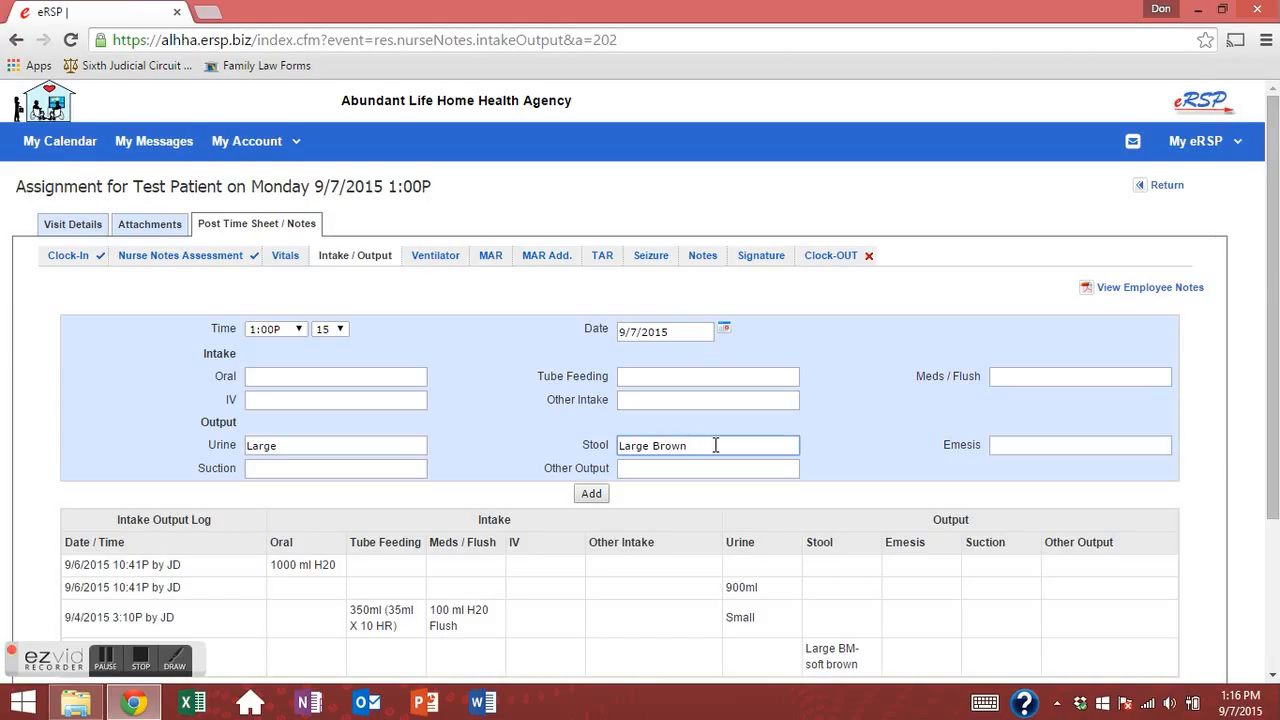
pyautogui.write('loose')
pyautogui.moveTo(643, 445); pyautogui.dragTo(745, 444)
pyautogui.click(738, 445)
pyautogui.click(332, 328)
pyautogui.click(336, 327)
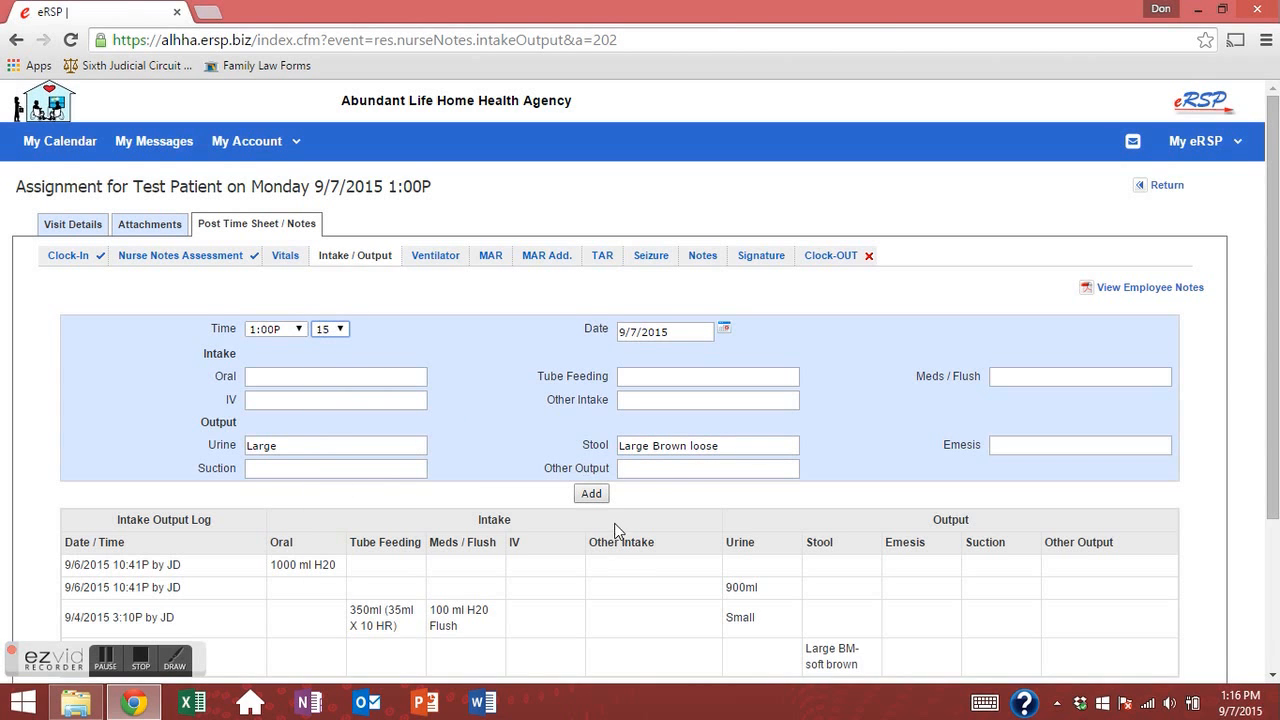
pyautogui.click(601, 500)
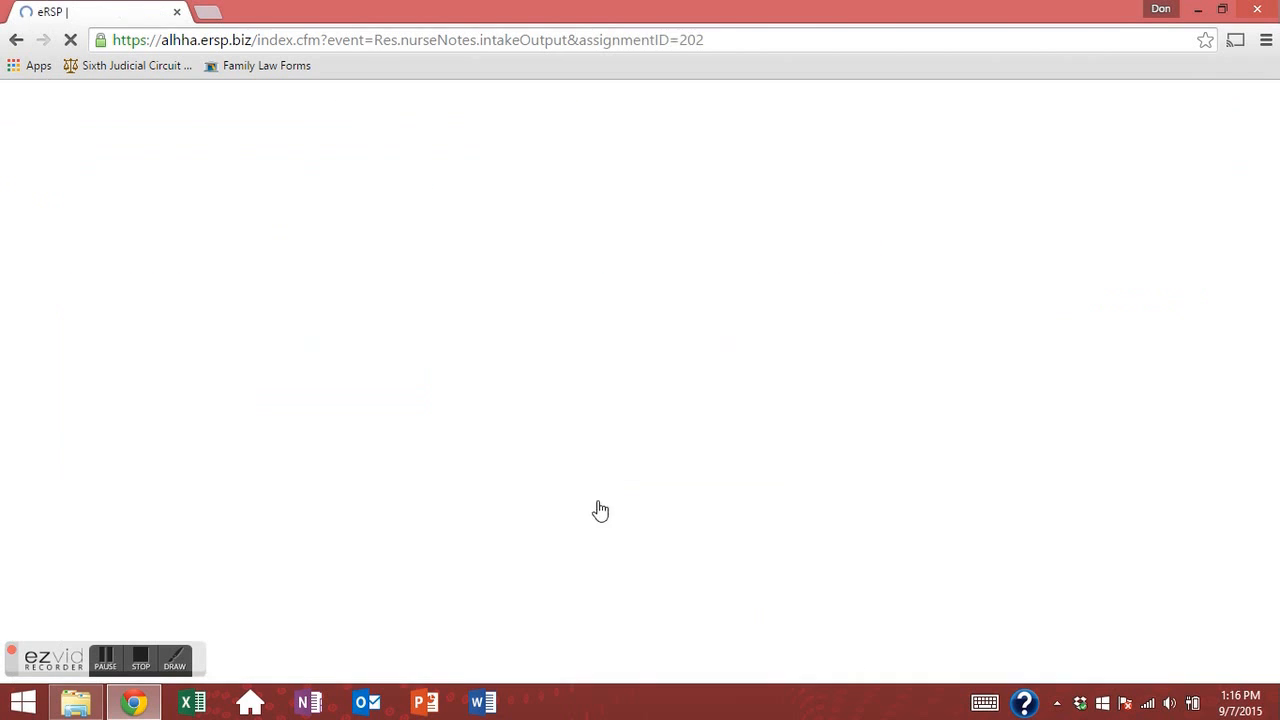
pyautogui.scroll(-3, 597, 509)
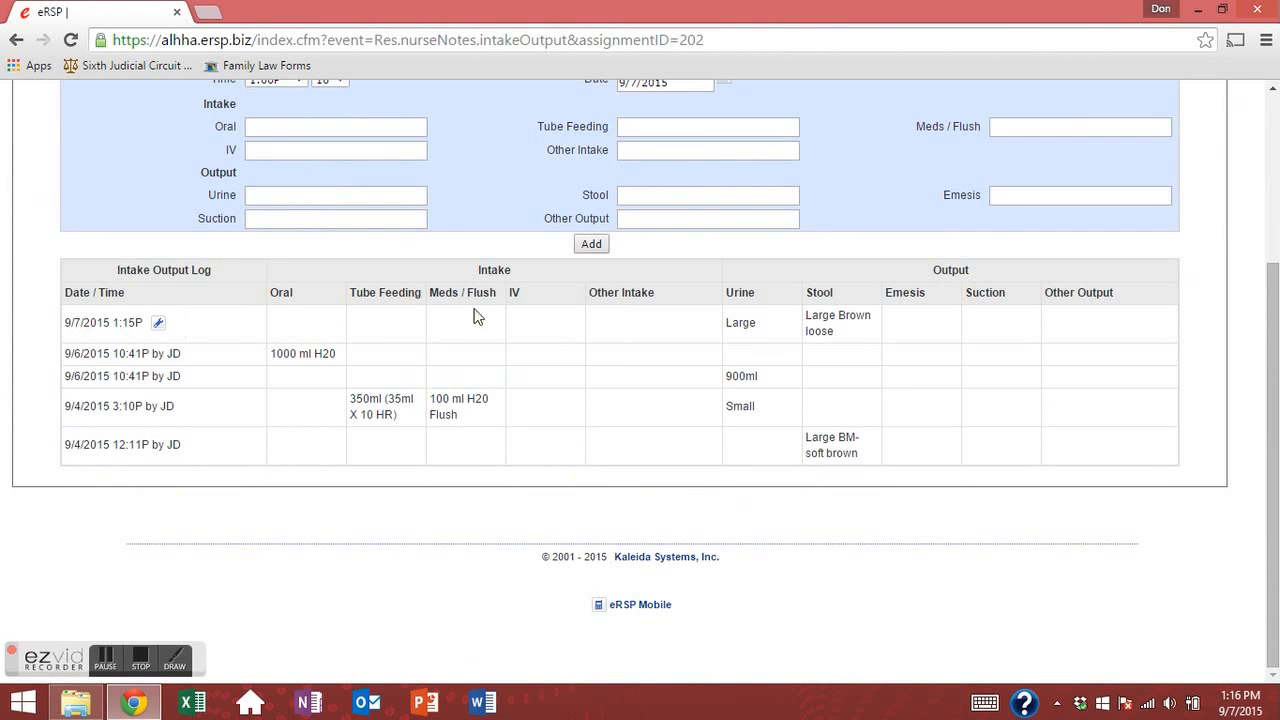
pyautogui.moveTo(874, 319); pyautogui.dragTo(38, 324)
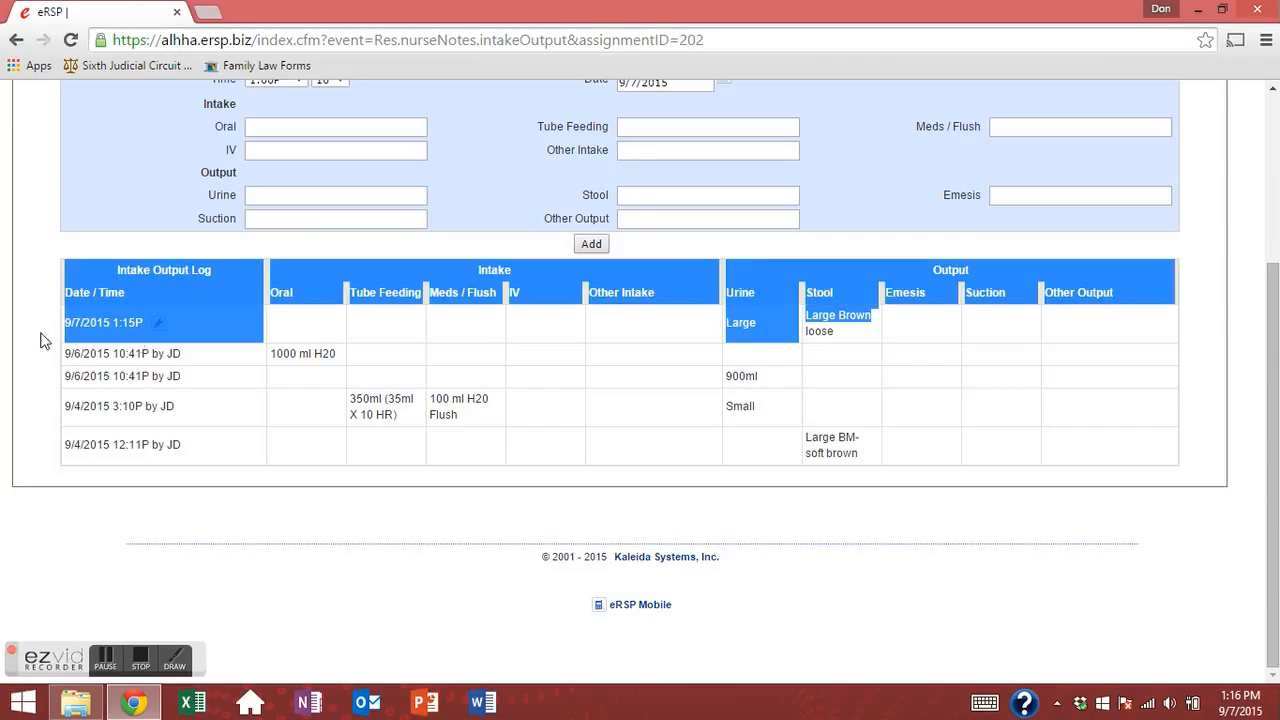
pyautogui.click(280, 387)
pyautogui.doubleClick(162, 358)
pyautogui.moveTo(280, 369); pyautogui.dragTo(650, 455)
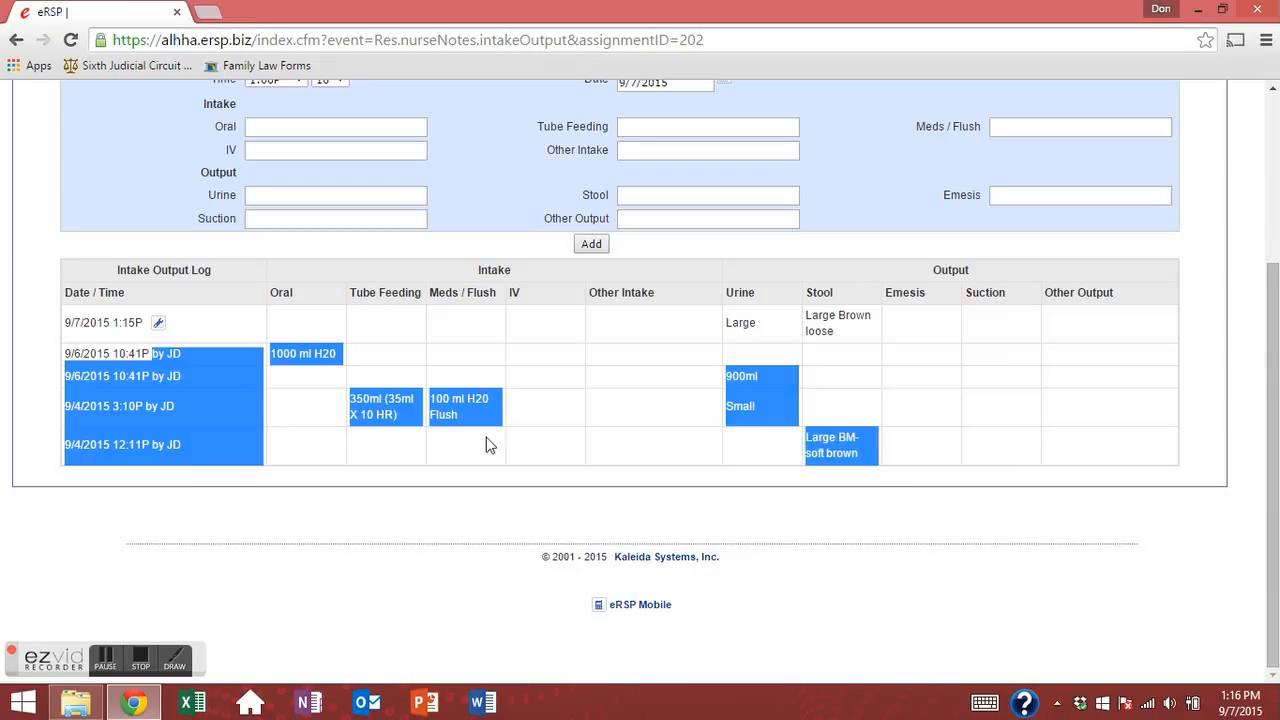
pyautogui.click(399, 367)
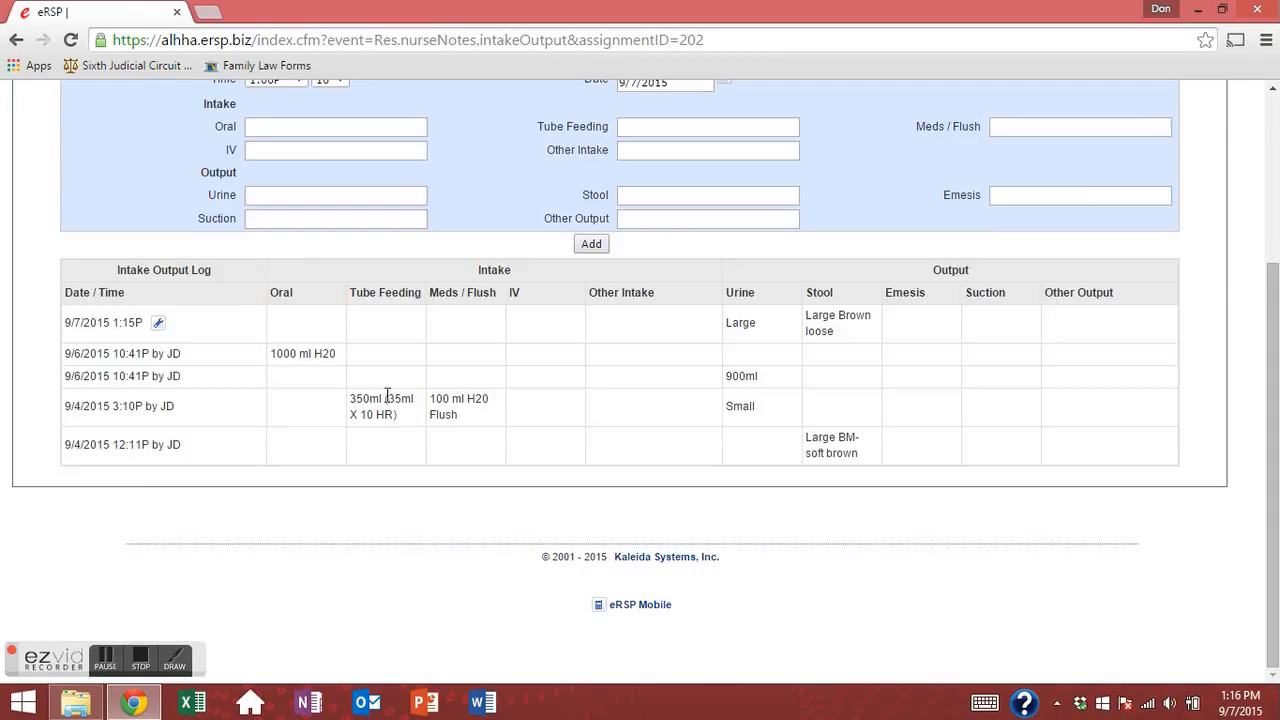
# Open the 1:15P intake entry for editing, then cancel without changes.
pyautogui.scroll(2, 385, 395)
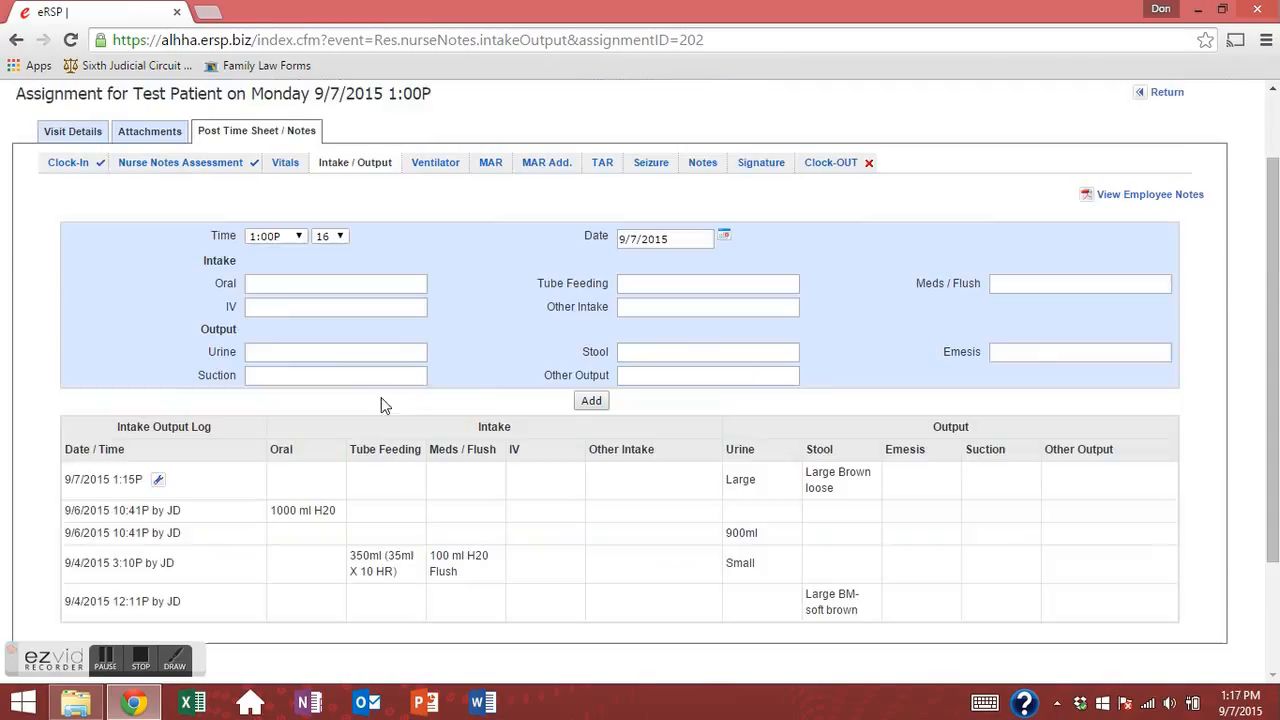
pyautogui.click(158, 482)
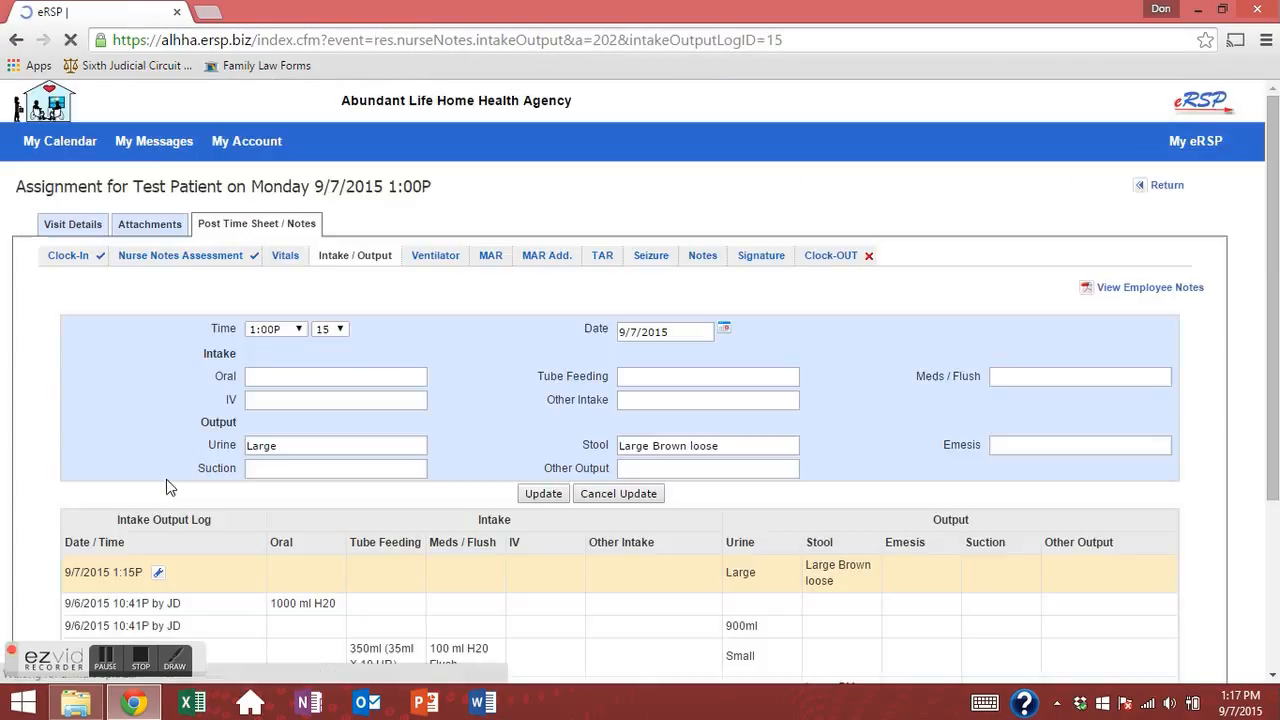
pyautogui.click(312, 375)
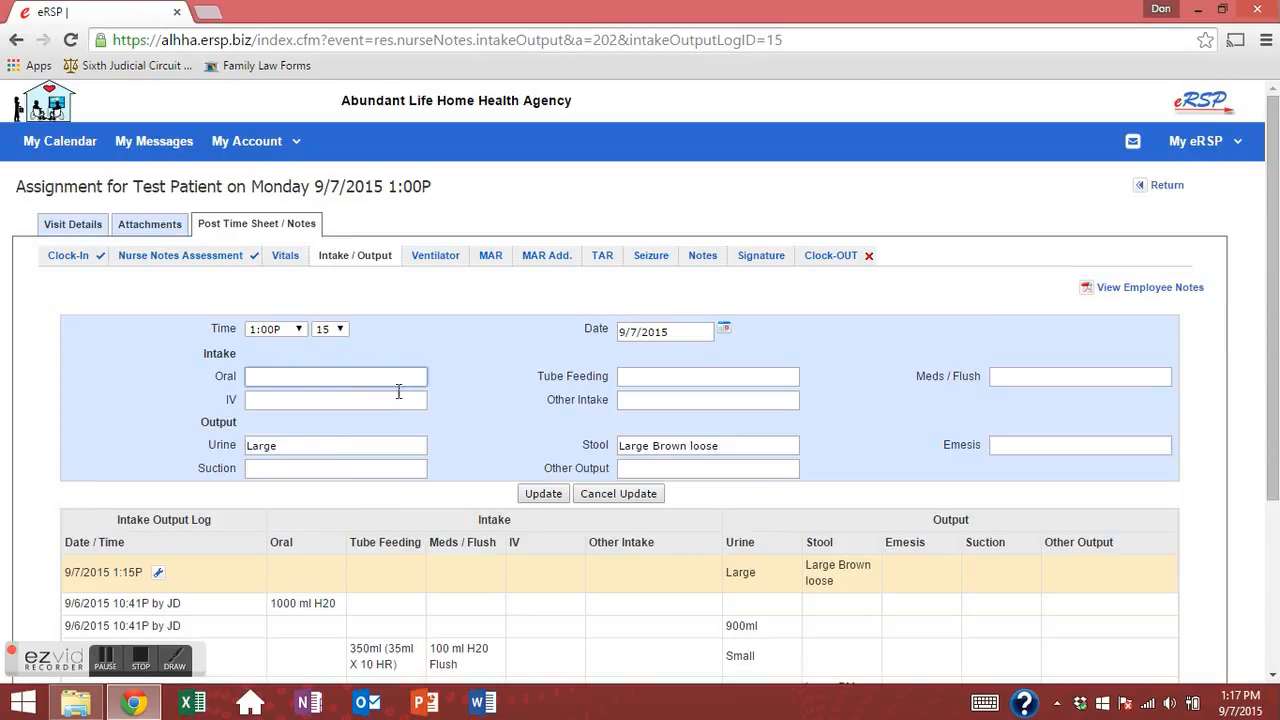
pyautogui.scroll(-2, 400, 395)
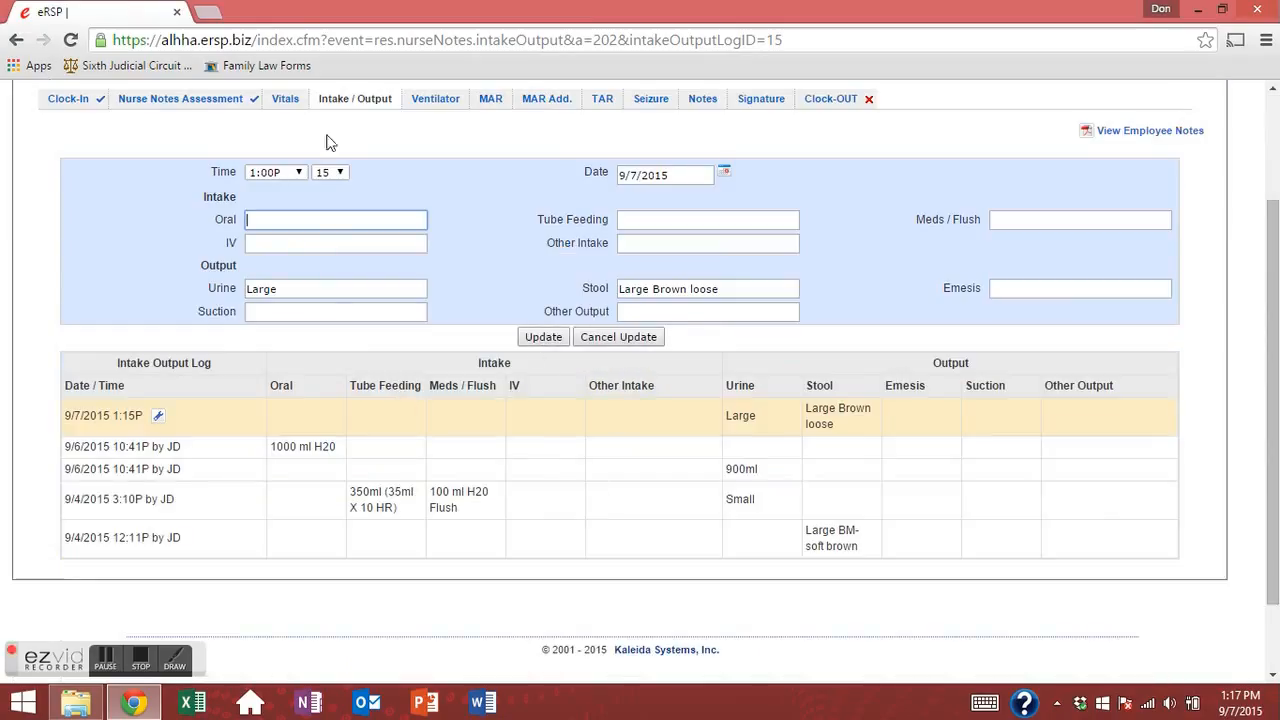
pyautogui.click(616, 343)
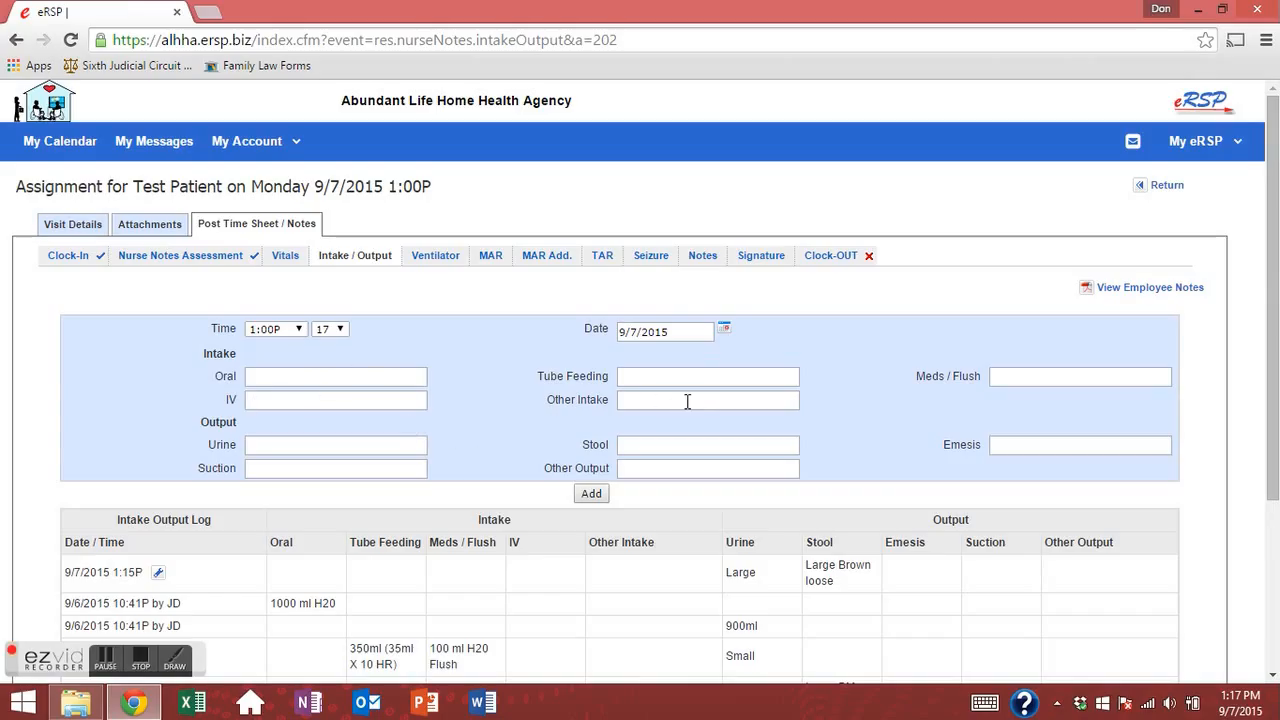
pyautogui.click(645, 372)
pyautogui.write('360ml Ensure (@30,')
pyautogui.press('BackSpace')
pyautogui.write('ml/hr')
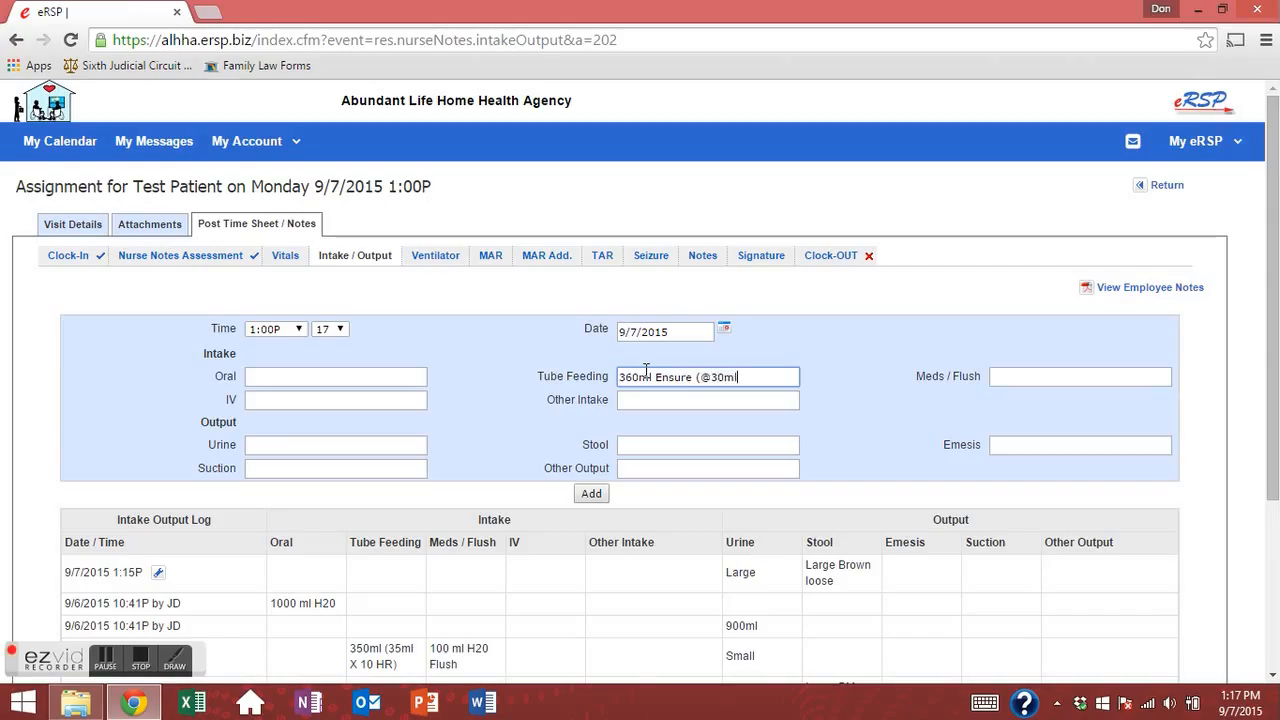
pyautogui.write(' X')
pyautogui.press('BackSpace')
pyautogui.press('BackSpace')
pyautogui.press('BackSpace')
pyautogui.press('BackSpace')
pyautogui.press('BackSpace')
pyautogui.write('hr)')
pyautogui.click(670, 399)
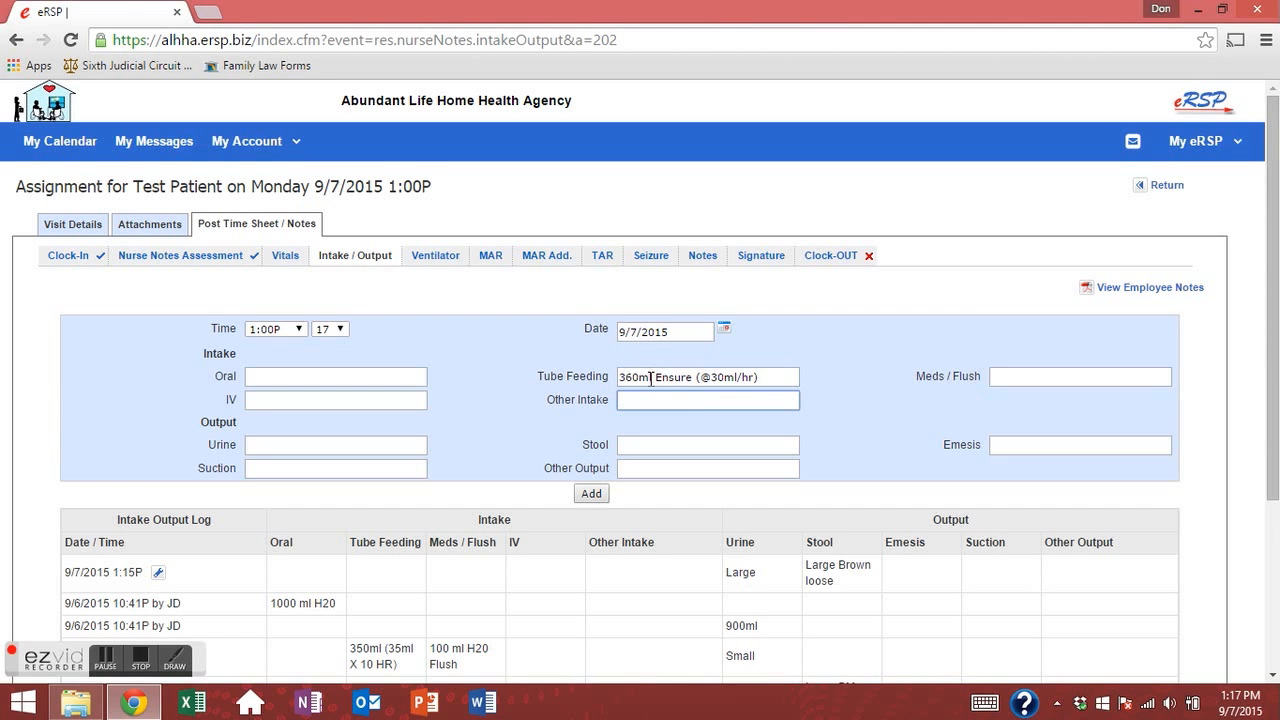
pyautogui.click(766, 378)
pyautogui.write('S')
pyautogui.press('BackSpace')
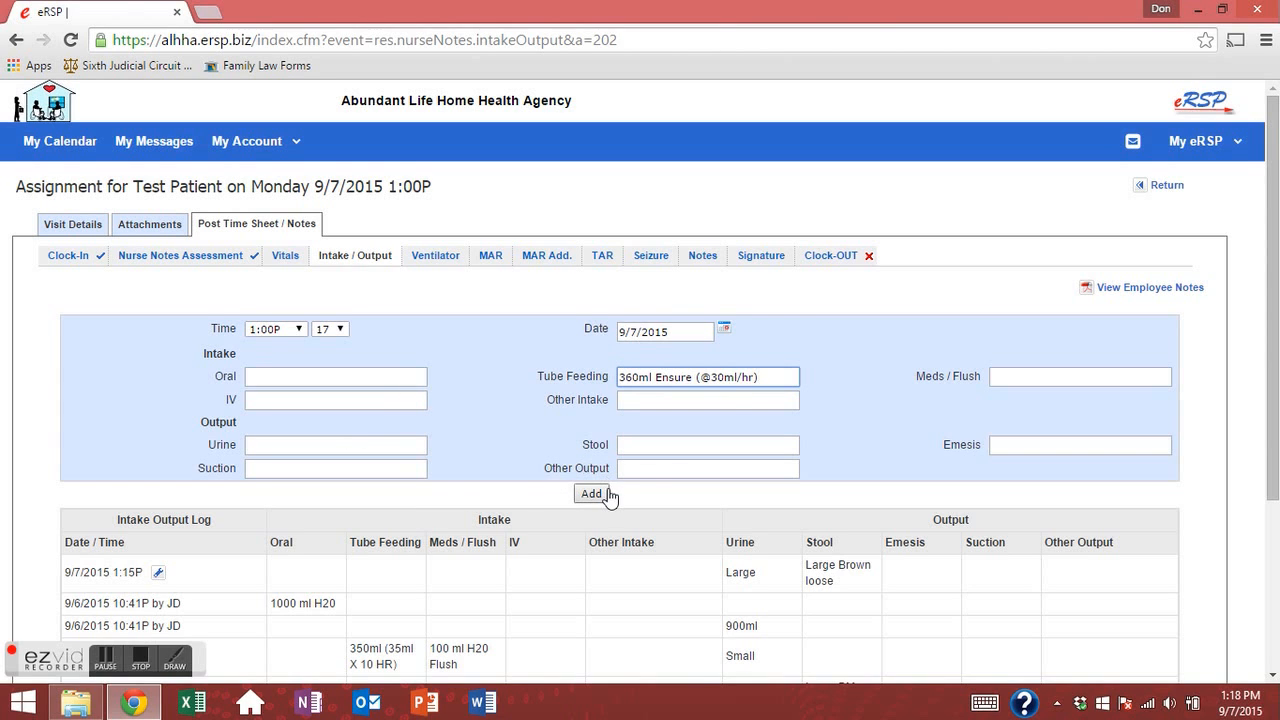
# Enter '10ml meds/ 15ml flush' in Meds / Flush and add the 1:17P intake entry.
pyautogui.click(700, 398)
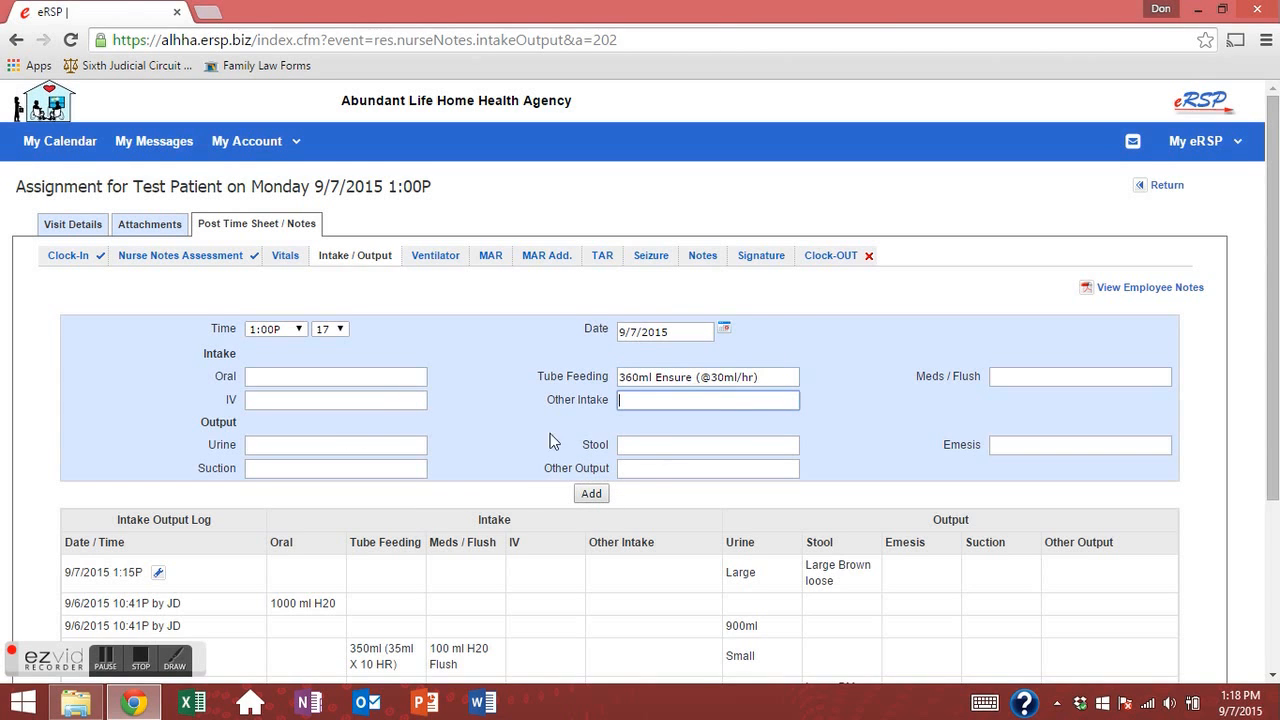
pyautogui.click(1062, 374)
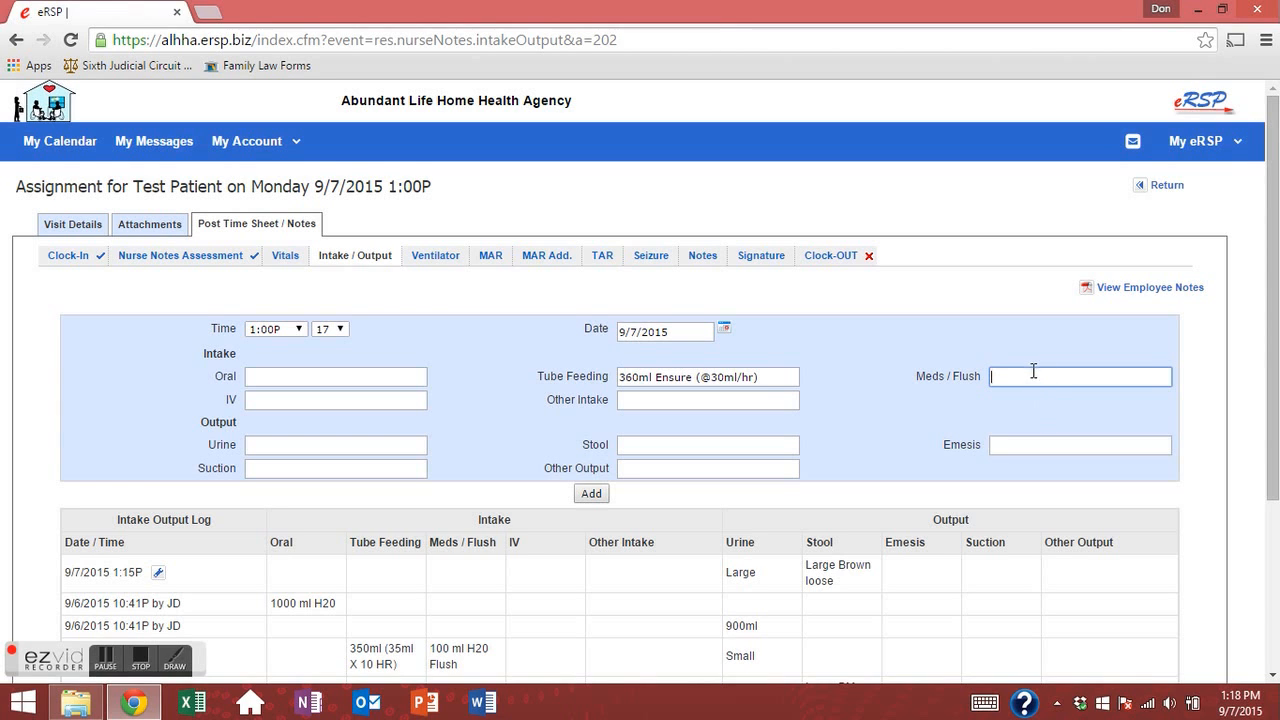
pyautogui.click(1034, 374)
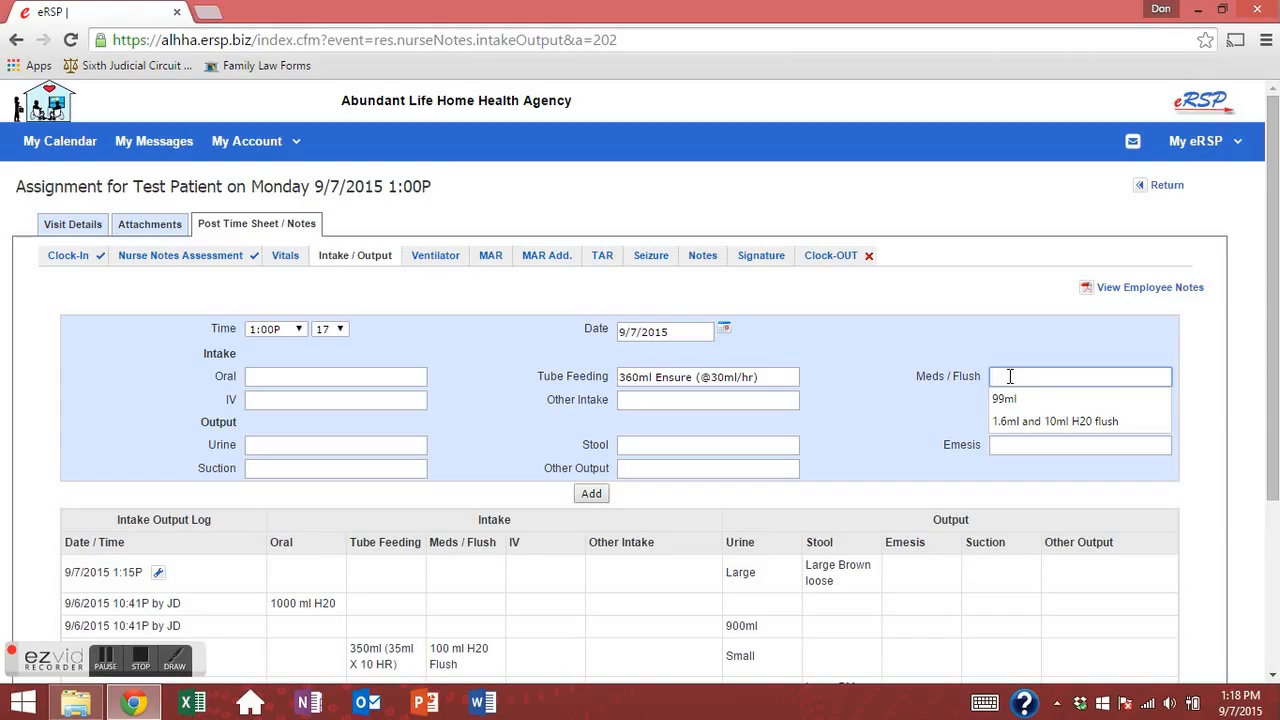
pyautogui.write('10ml')
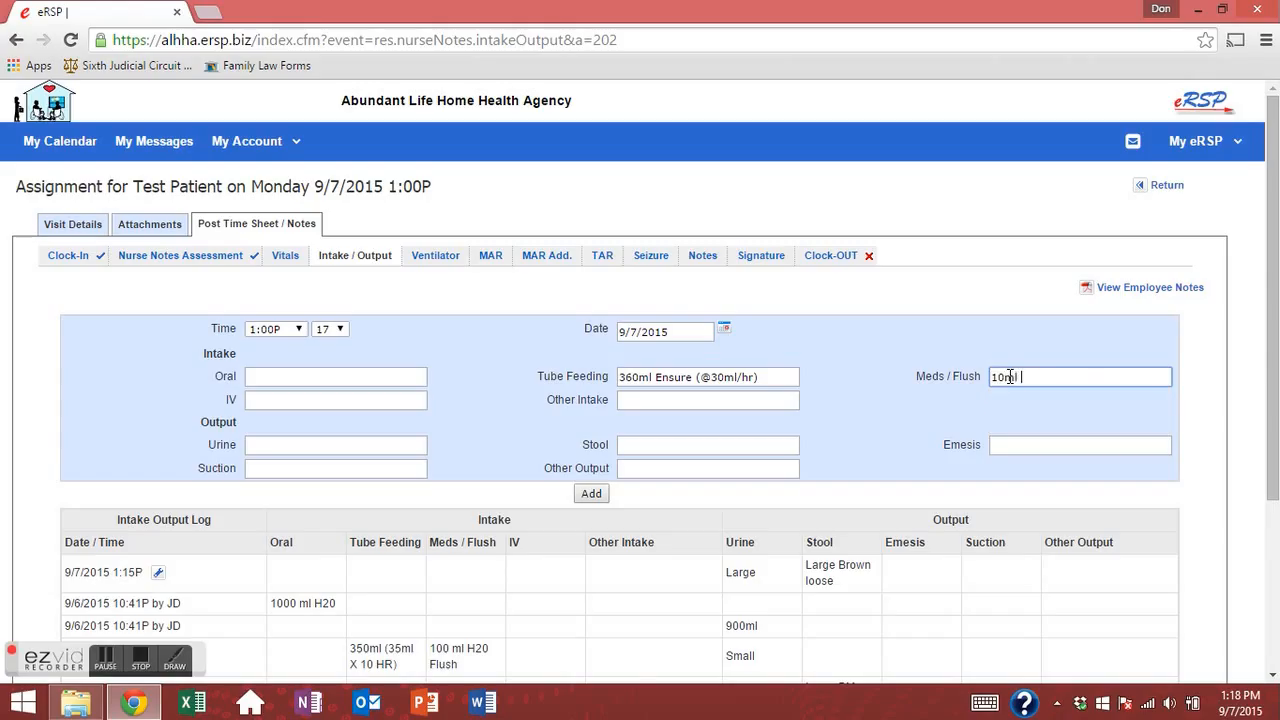
pyautogui.write('.')
pyautogui.press('BackSpace')
pyautogui.press('BackSpace')
pyautogui.write('mleds/')
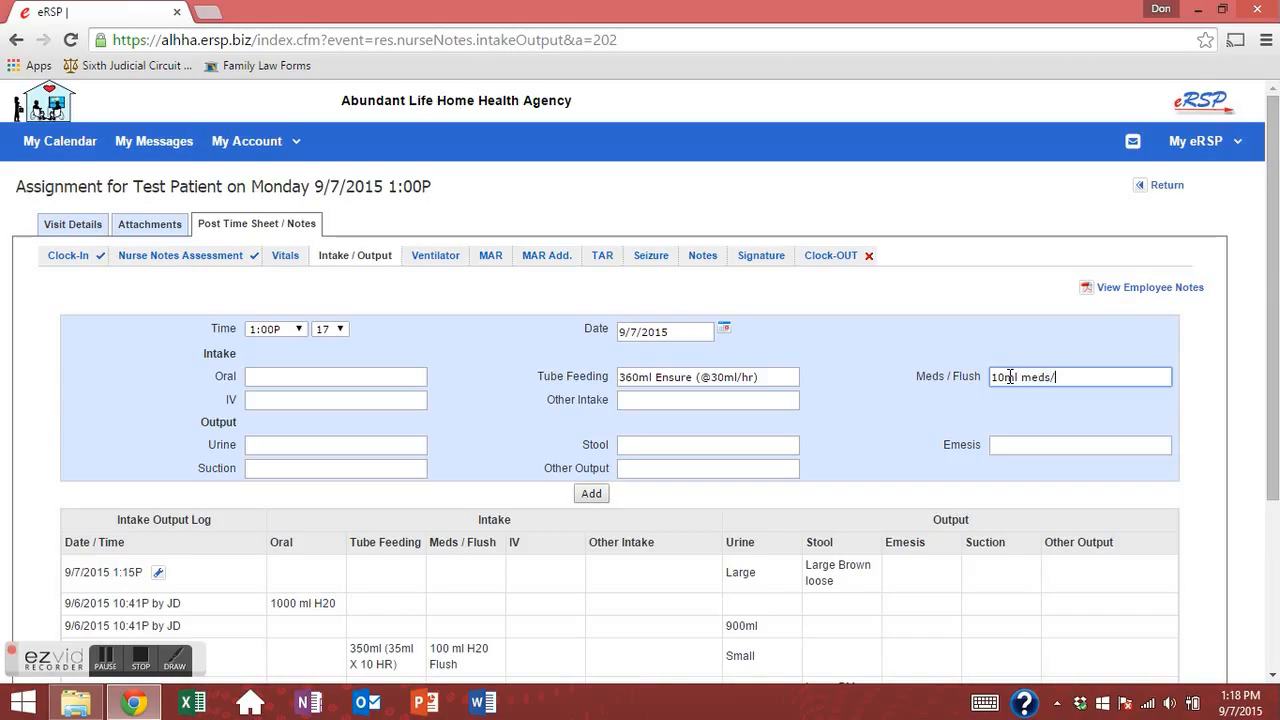
pyautogui.write(' 15ml flush')
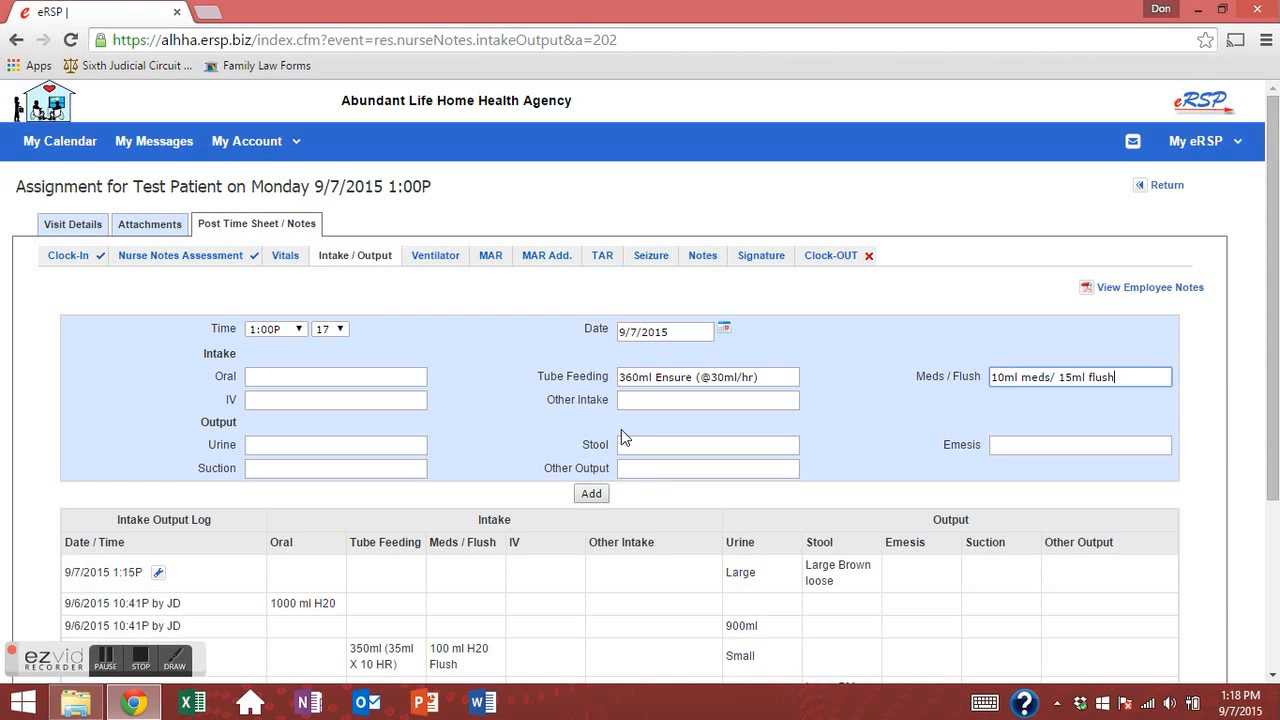
pyautogui.click(601, 484)
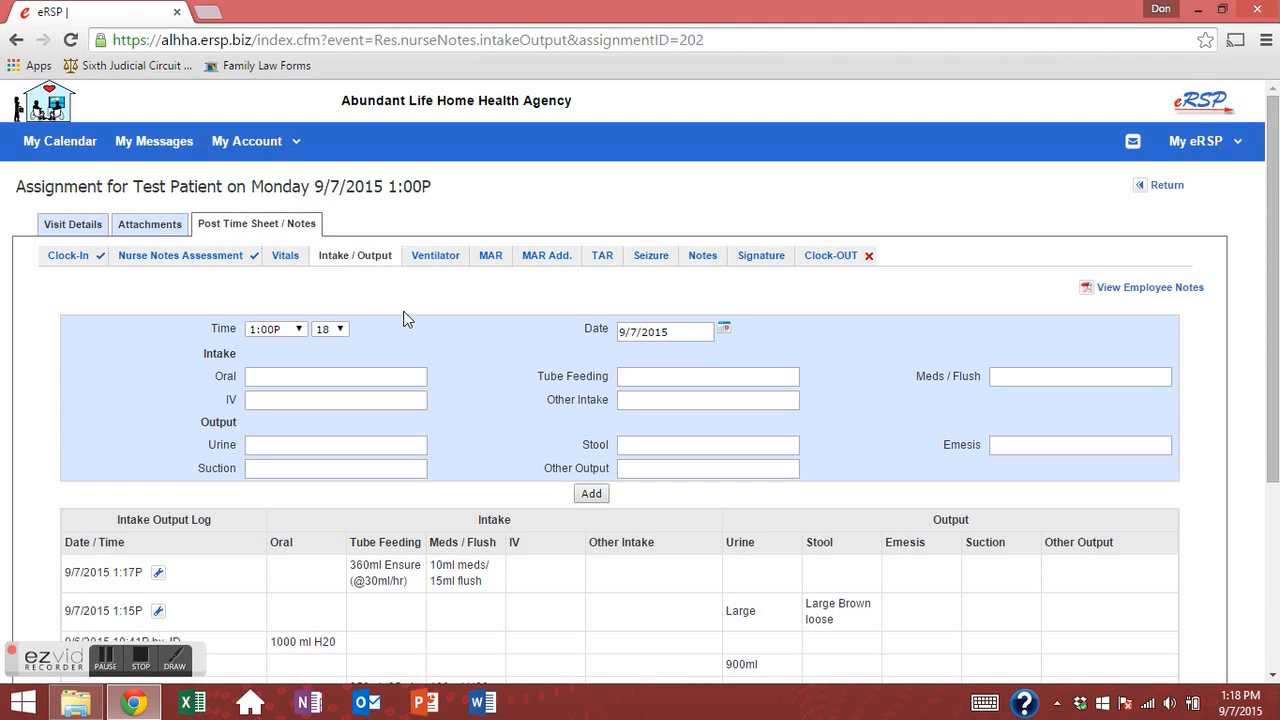
# Go to the Ventilator section and step through the blank LTV 1150 entry fields.
pyautogui.click(434, 262)
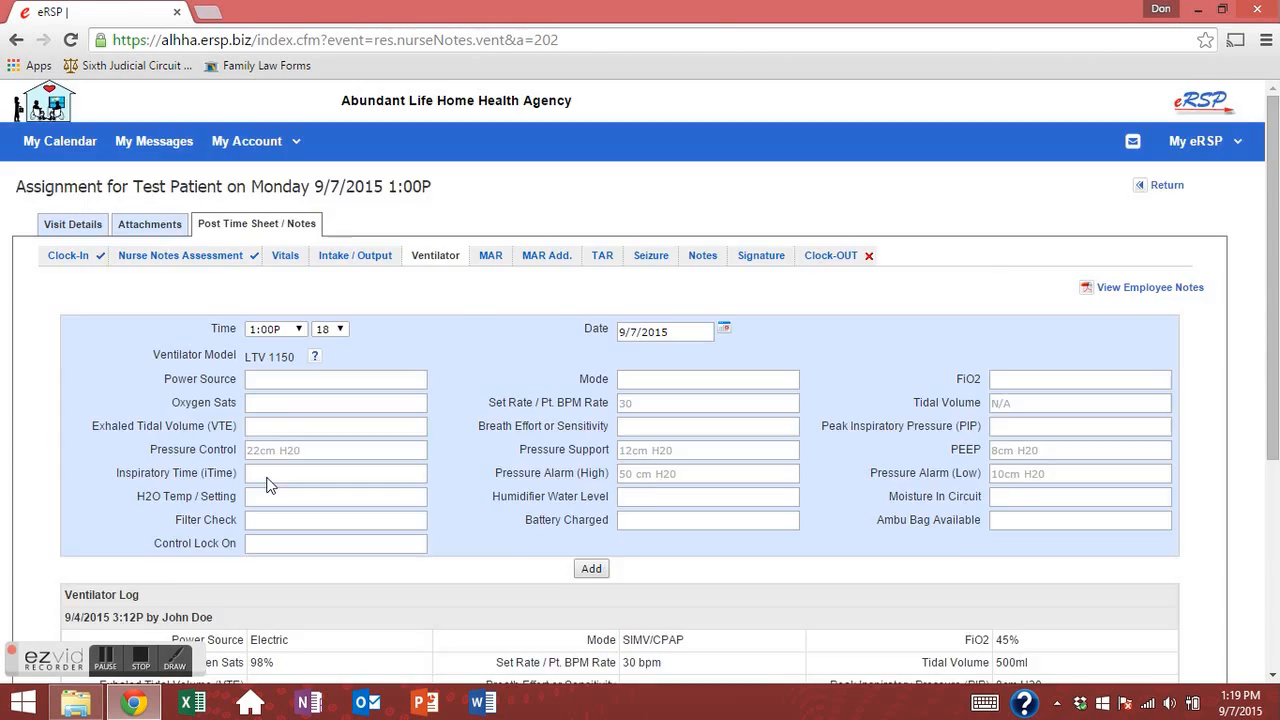
pyautogui.scroll(-4, 280, 490)
pyautogui.scroll(4, 260, 469)
pyautogui.click(292, 346)
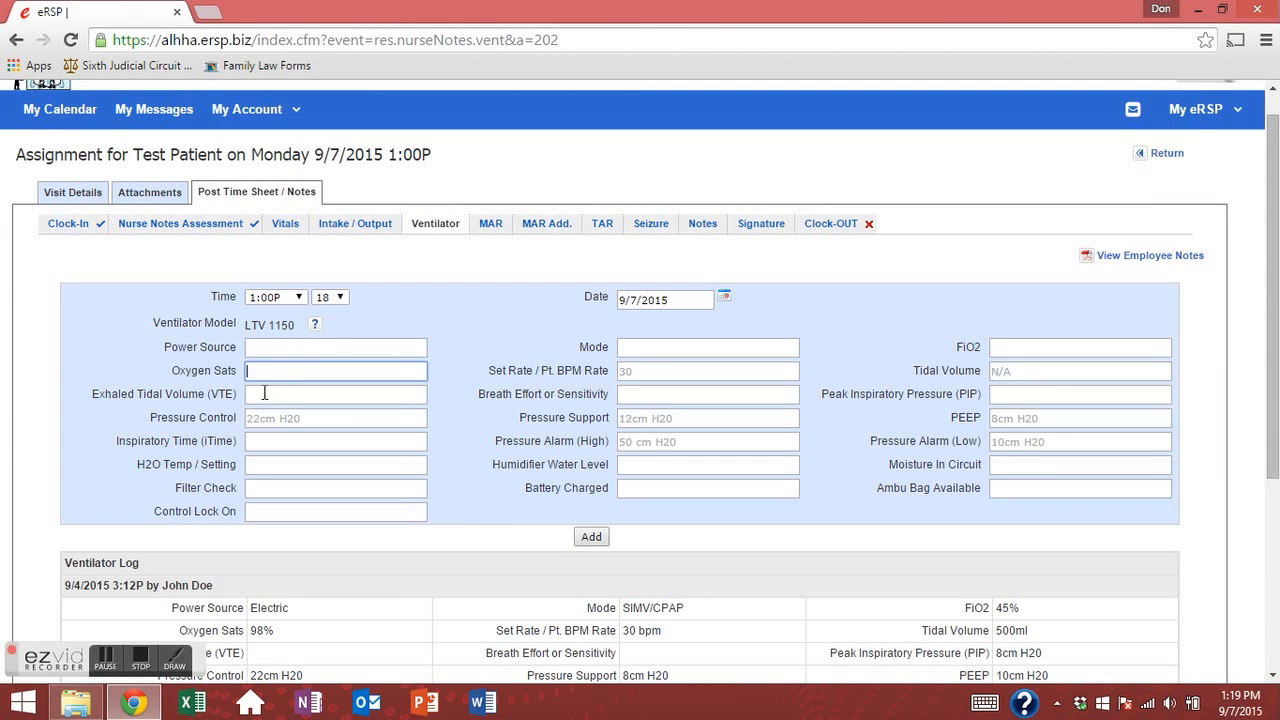
pyautogui.click(273, 369)
pyautogui.click(323, 418)
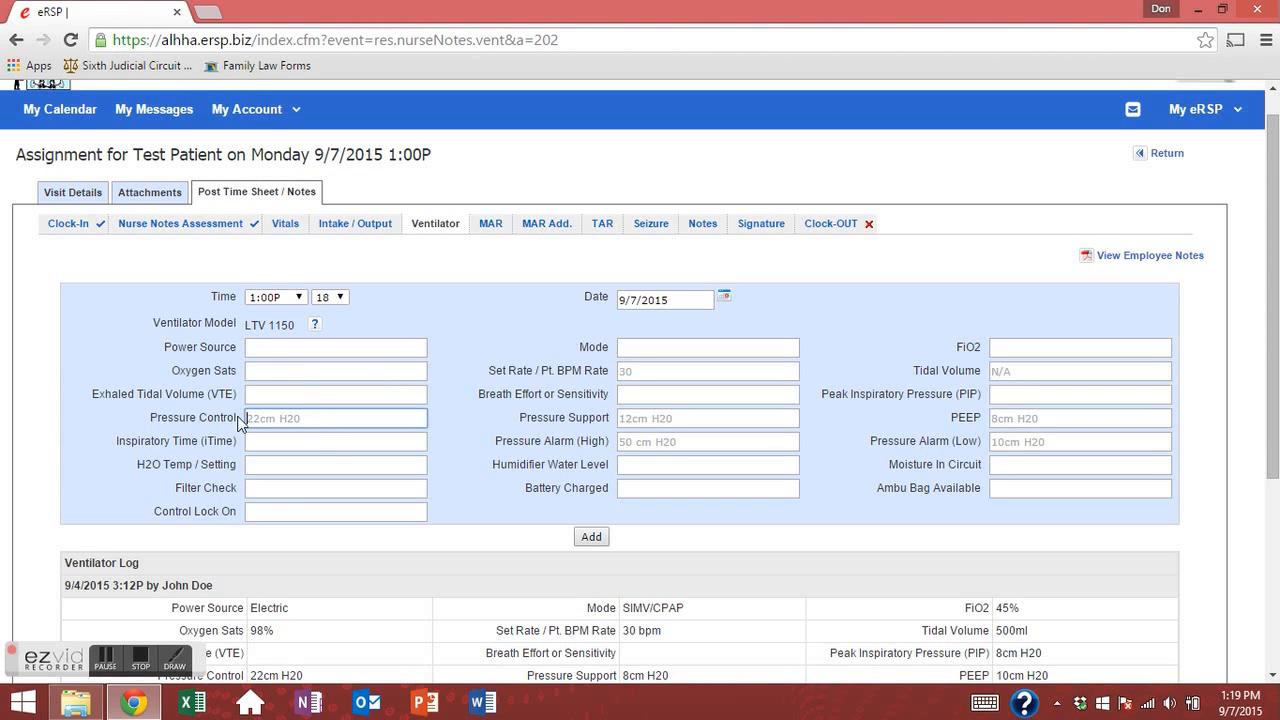
pyautogui.click(311, 399)
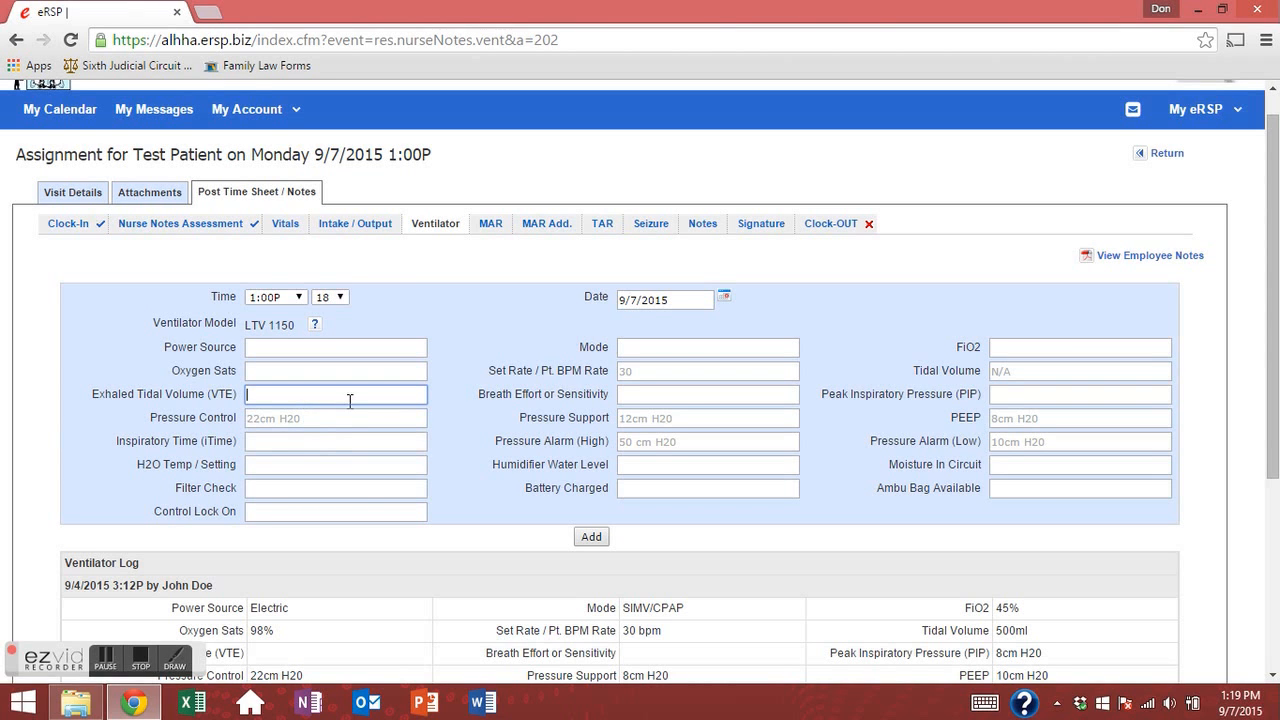
pyautogui.click(642, 420)
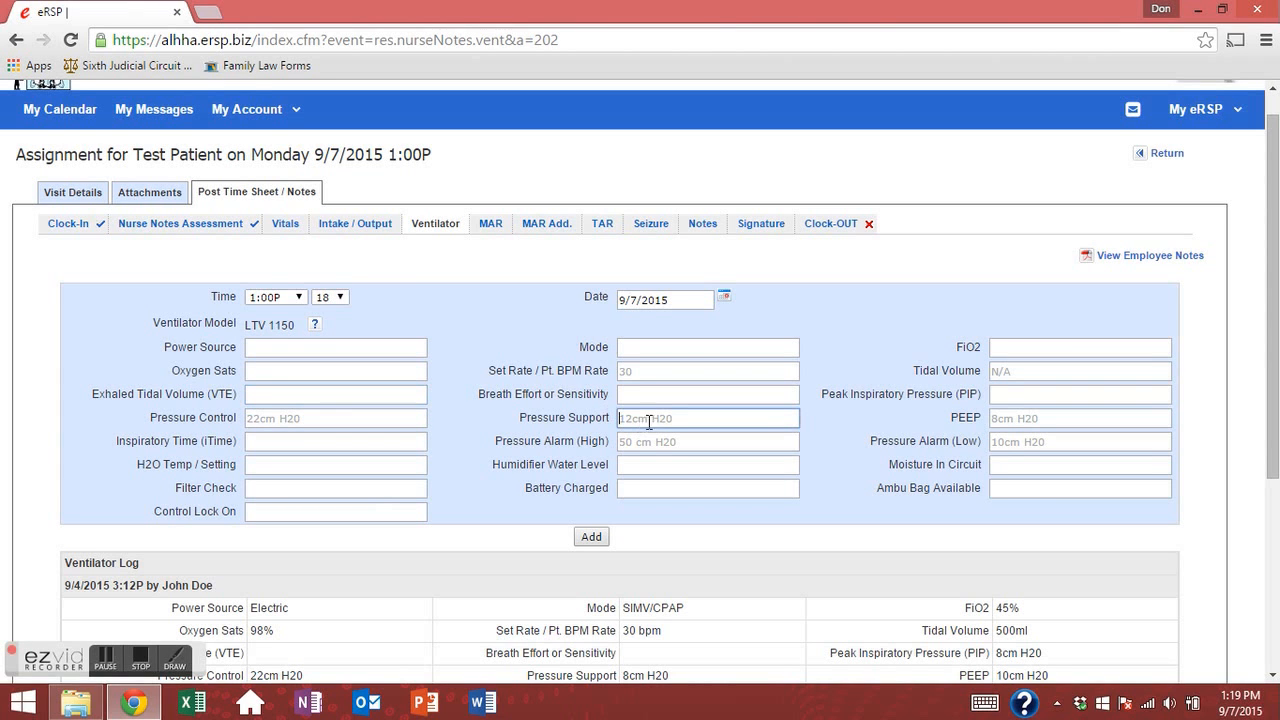
pyautogui.click(692, 396)
pyautogui.click(686, 448)
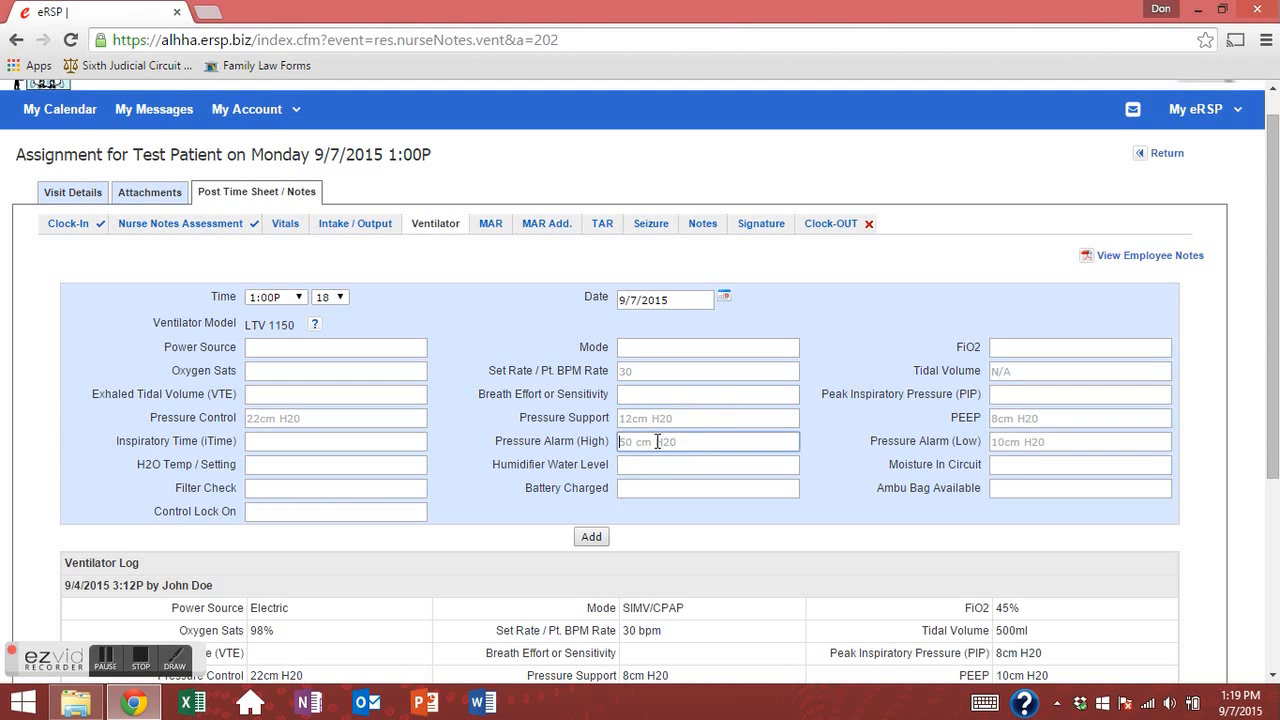
pyautogui.click(662, 416)
pyautogui.click(683, 437)
pyautogui.click(650, 420)
pyautogui.click(645, 442)
# Review the previous 9/4/2015 ventilator log entry, then return to the top.
pyautogui.scroll(-3, 567, 347)
pyautogui.scroll(2, 226, 408)
pyautogui.scroll(-2, 226, 408)
pyautogui.scroll(2, 218, 344)
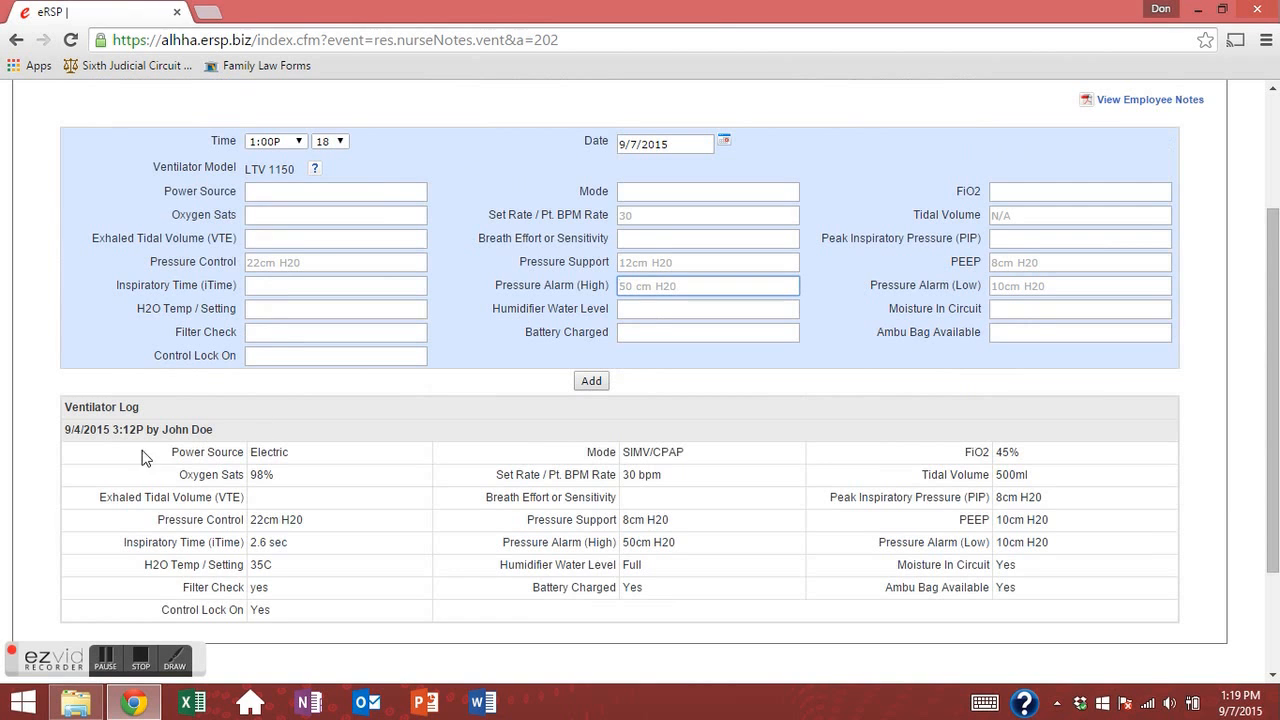
pyautogui.moveTo(82, 438); pyautogui.dragTo(1045, 594)
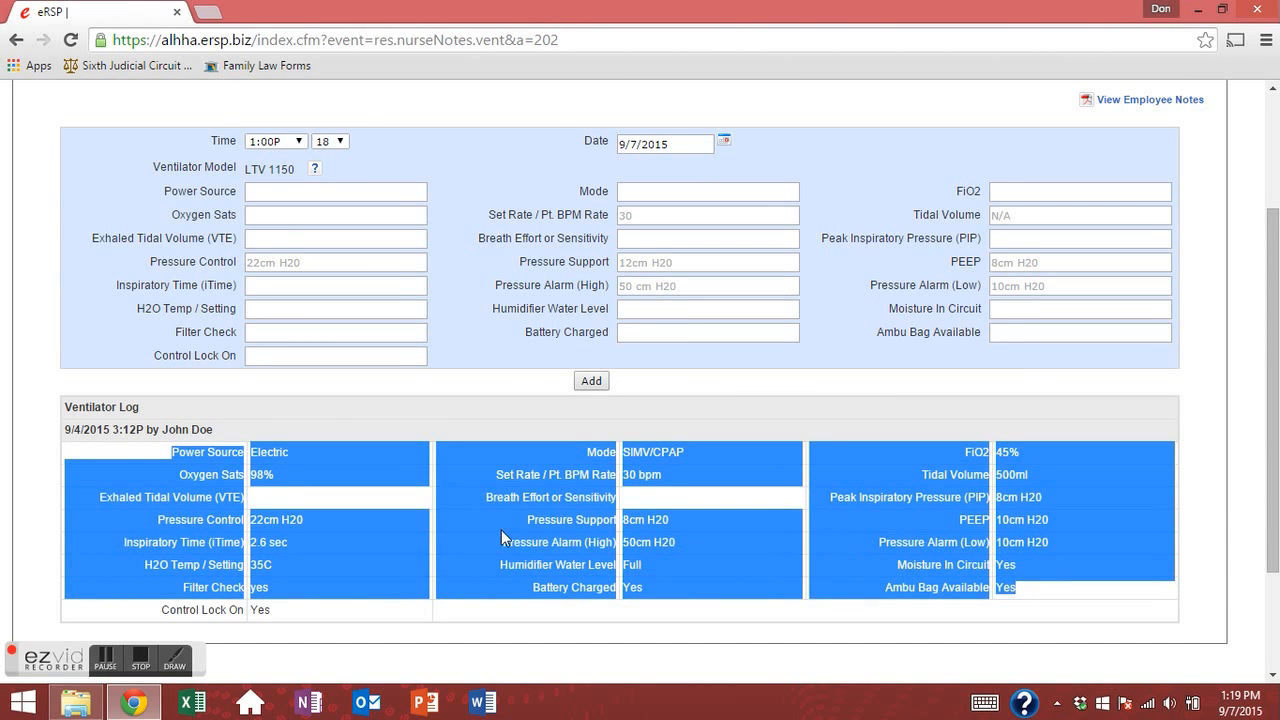
pyautogui.click(167, 442)
pyautogui.moveTo(191, 430); pyautogui.dragTo(64, 434)
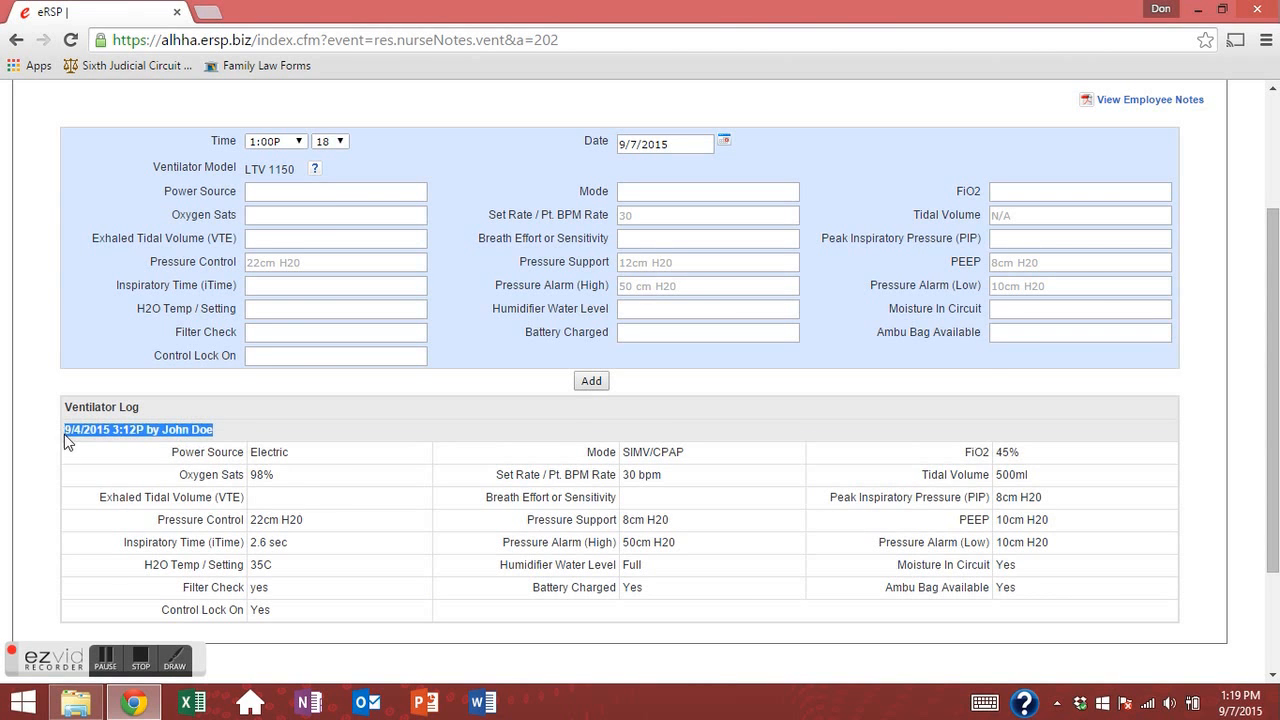
pyautogui.click(342, 453)
pyautogui.scroll(2, 659, 474)
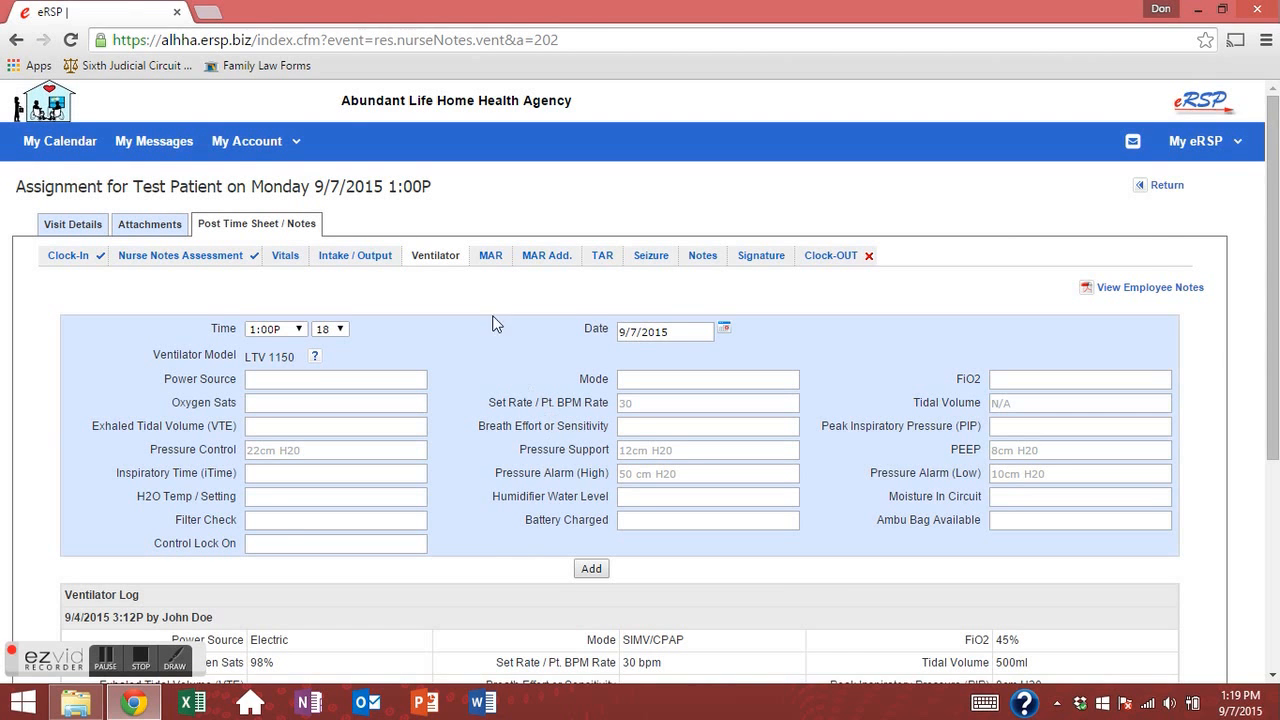
# Bring up the 9/7/2015 MAR medication list and set the administration minutes to 0.
pyautogui.click(491, 259)
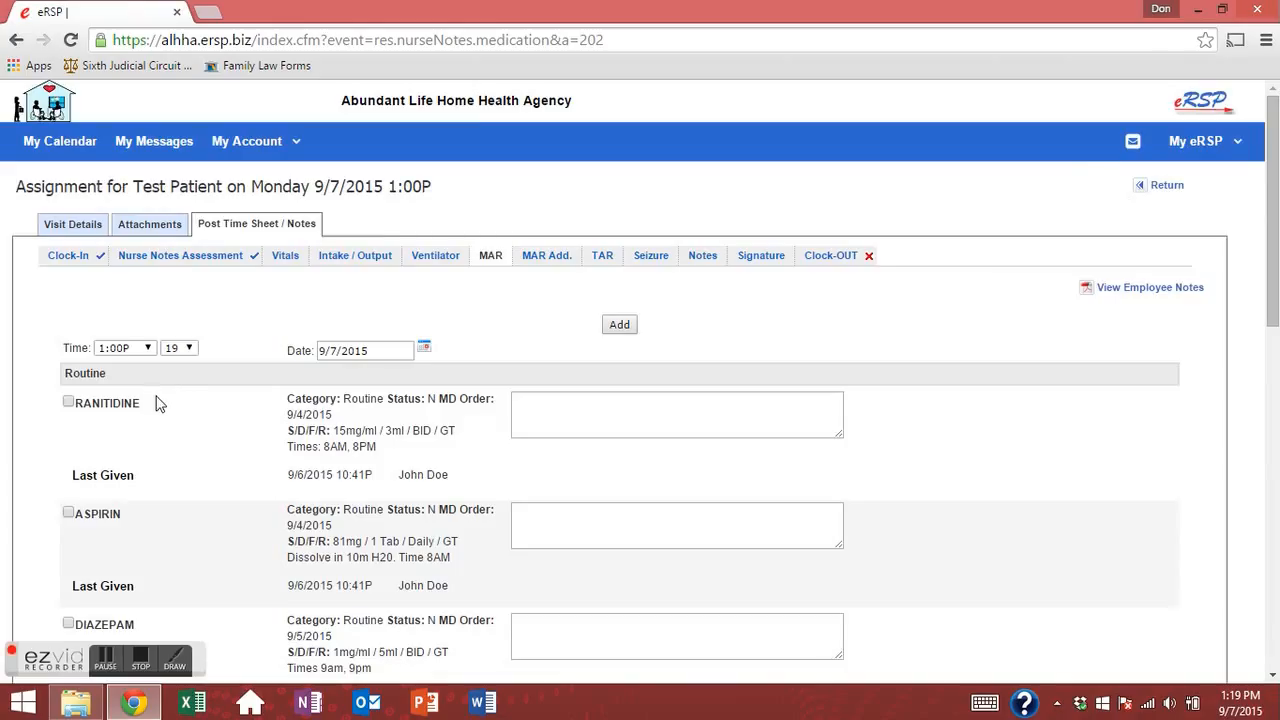
pyautogui.scroll(-3, 160, 400)
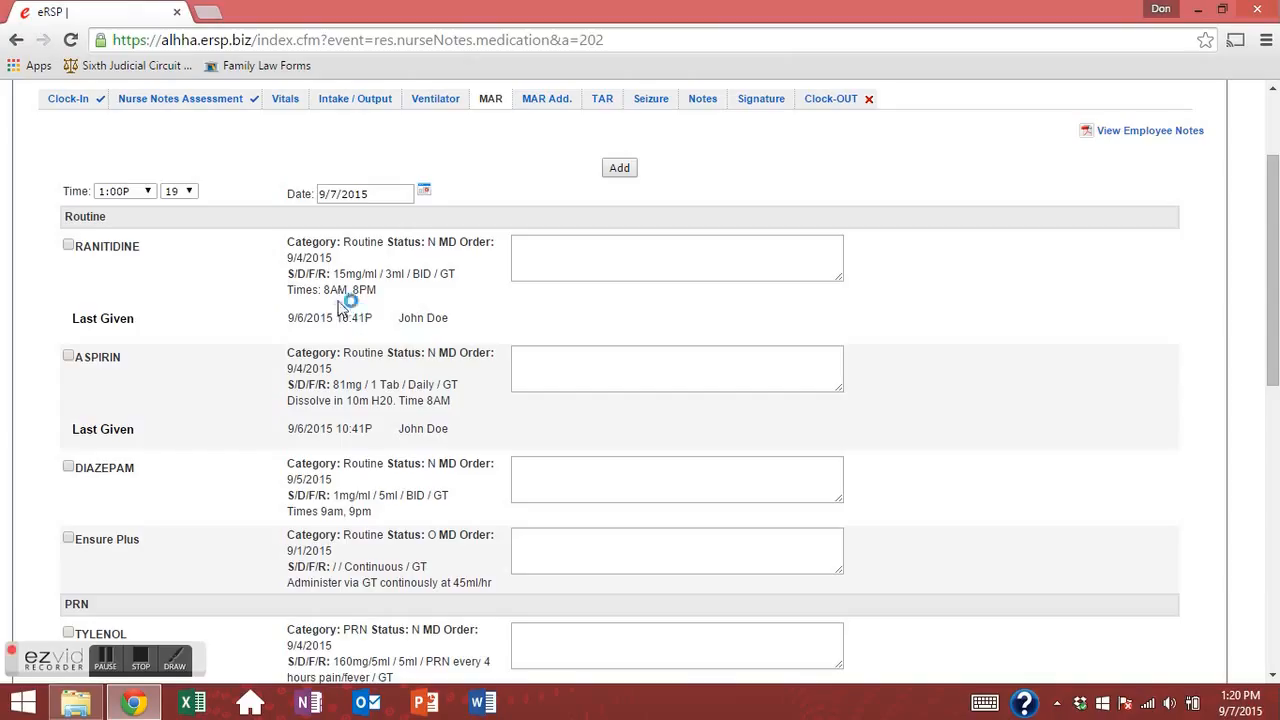
pyautogui.click(68, 247)
pyautogui.click(69, 246)
pyautogui.click(176, 192)
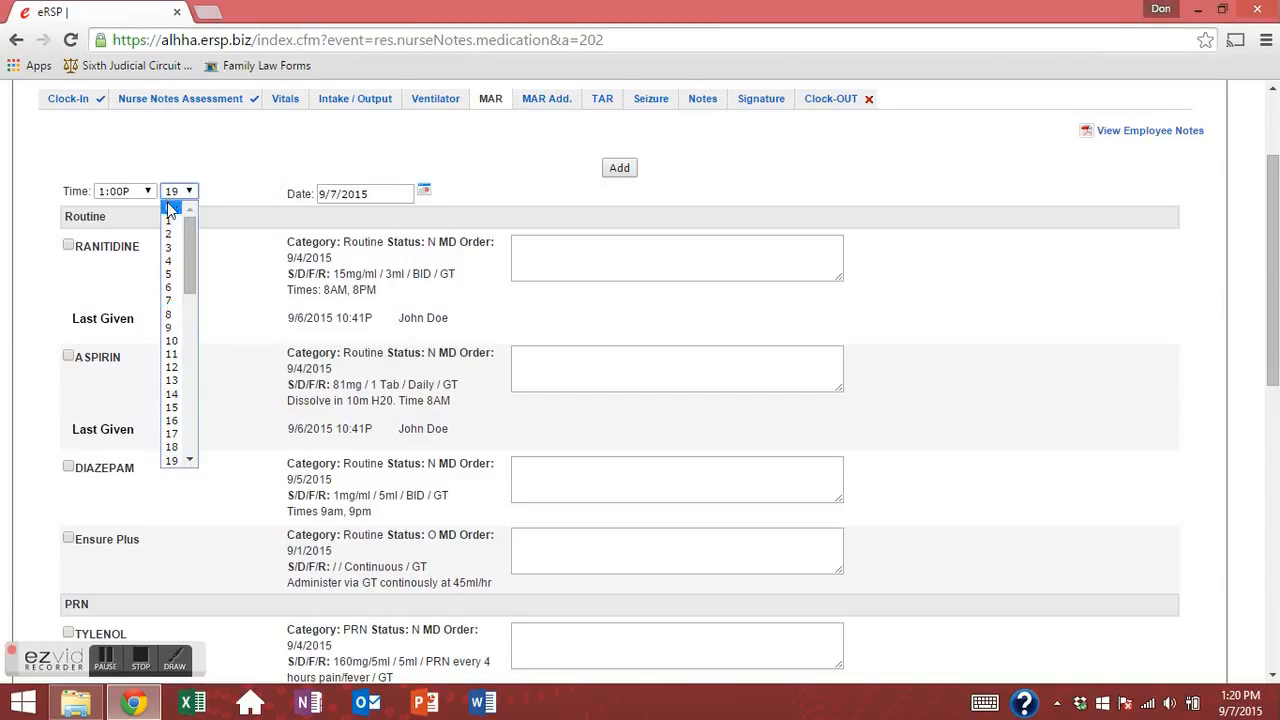
pyautogui.click(170, 209)
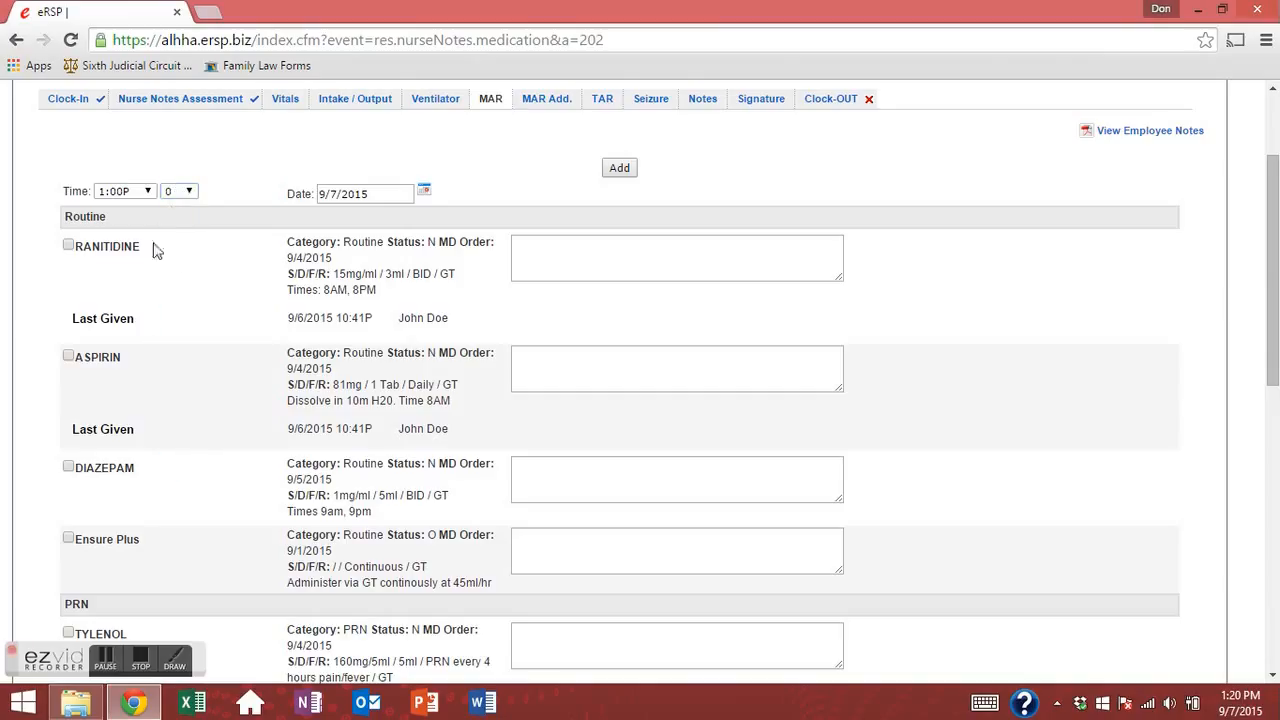
# Check RANITIDINE, ASPIRIN and DIAZEPAM as given.
pyautogui.click(68, 246)
pyautogui.click(68, 356)
pyautogui.scroll(-3, 80, 469)
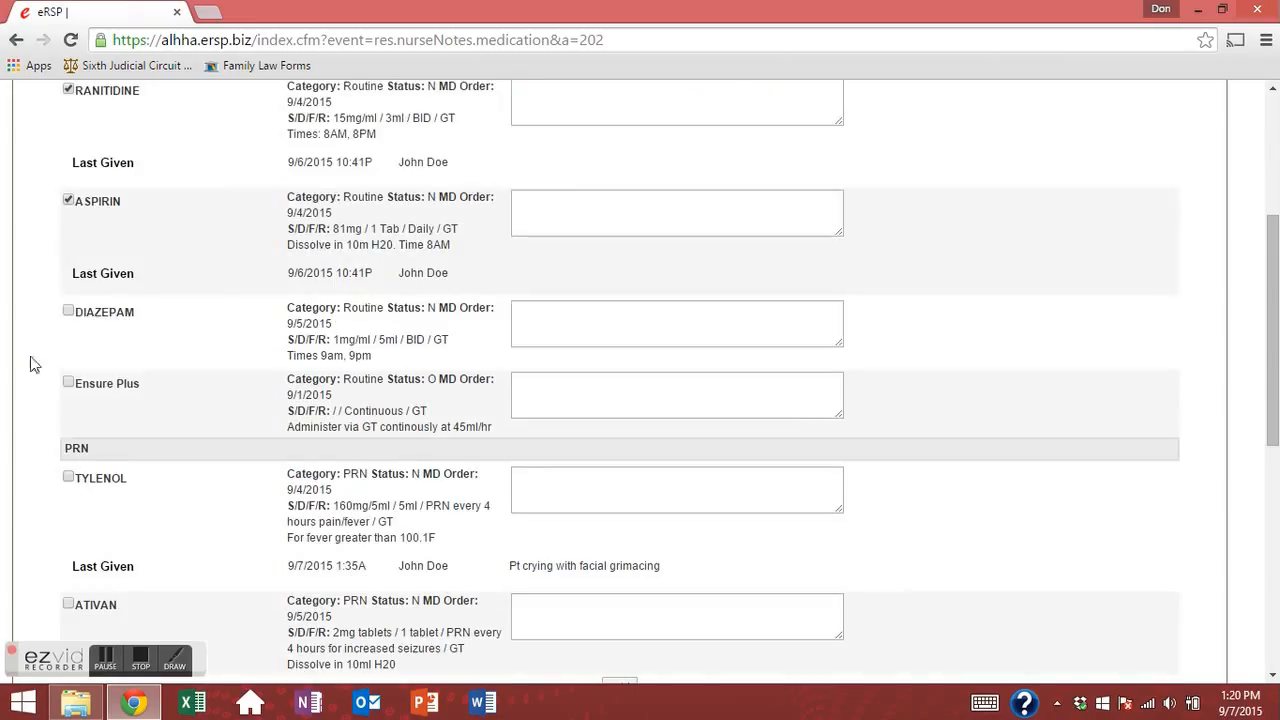
pyautogui.click(67, 313)
pyautogui.scroll(3, 128, 290)
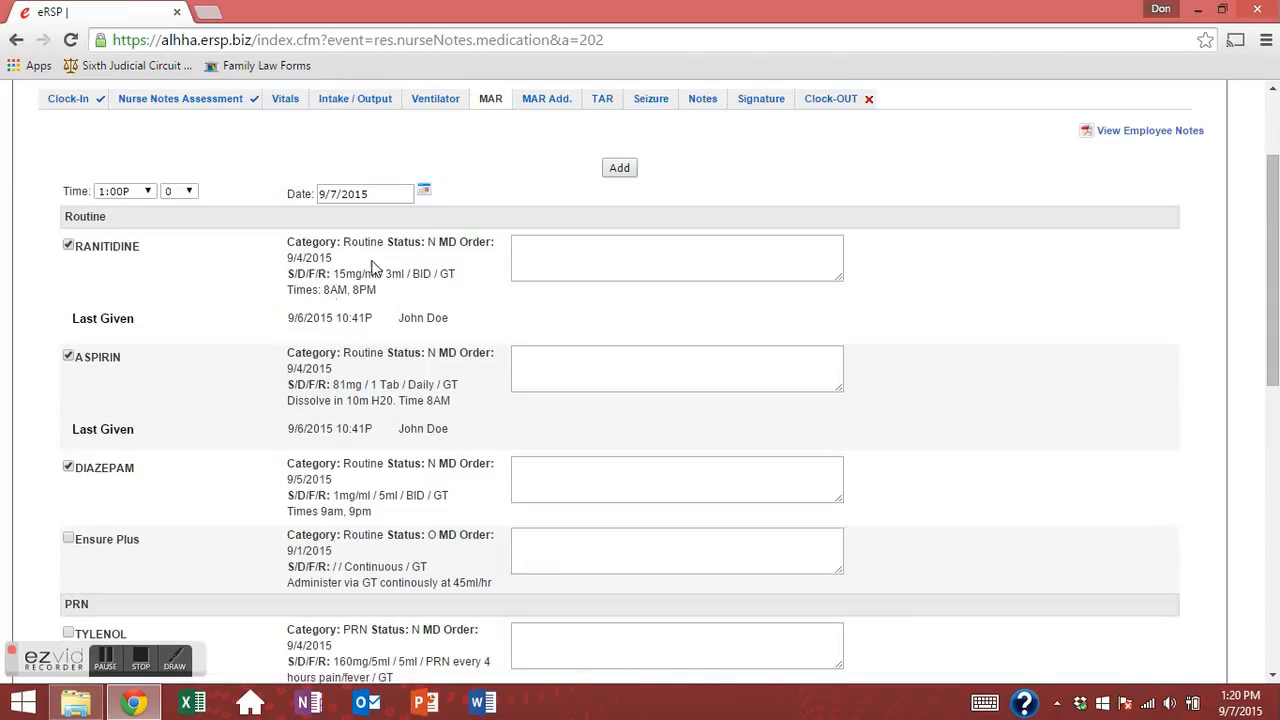
# Review RANITIDINE's order details: scheduled times 8AM, 8PM and last given date.
pyautogui.moveTo(296, 246); pyautogui.dragTo(293, 291)
pyautogui.click(396, 300)
pyautogui.moveTo(385, 297); pyautogui.dragTo(287, 291)
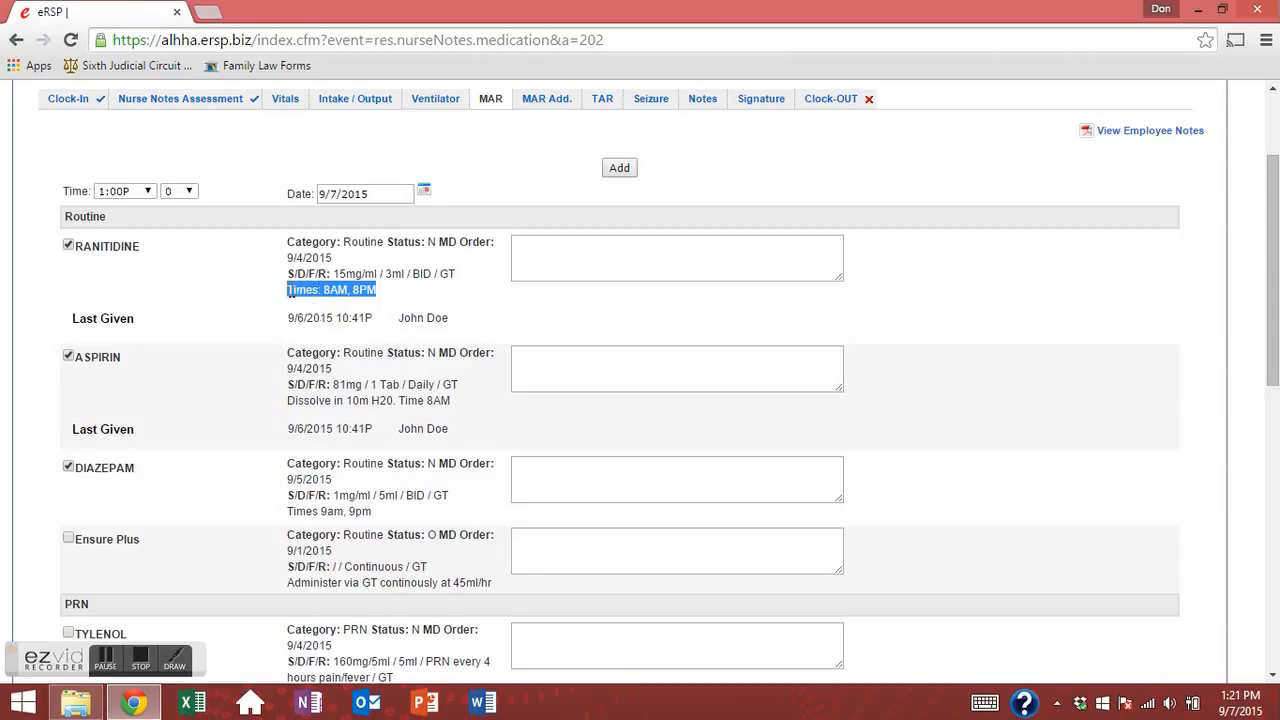
pyautogui.click(384, 300)
pyautogui.moveTo(375, 290); pyautogui.dragTo(287, 288)
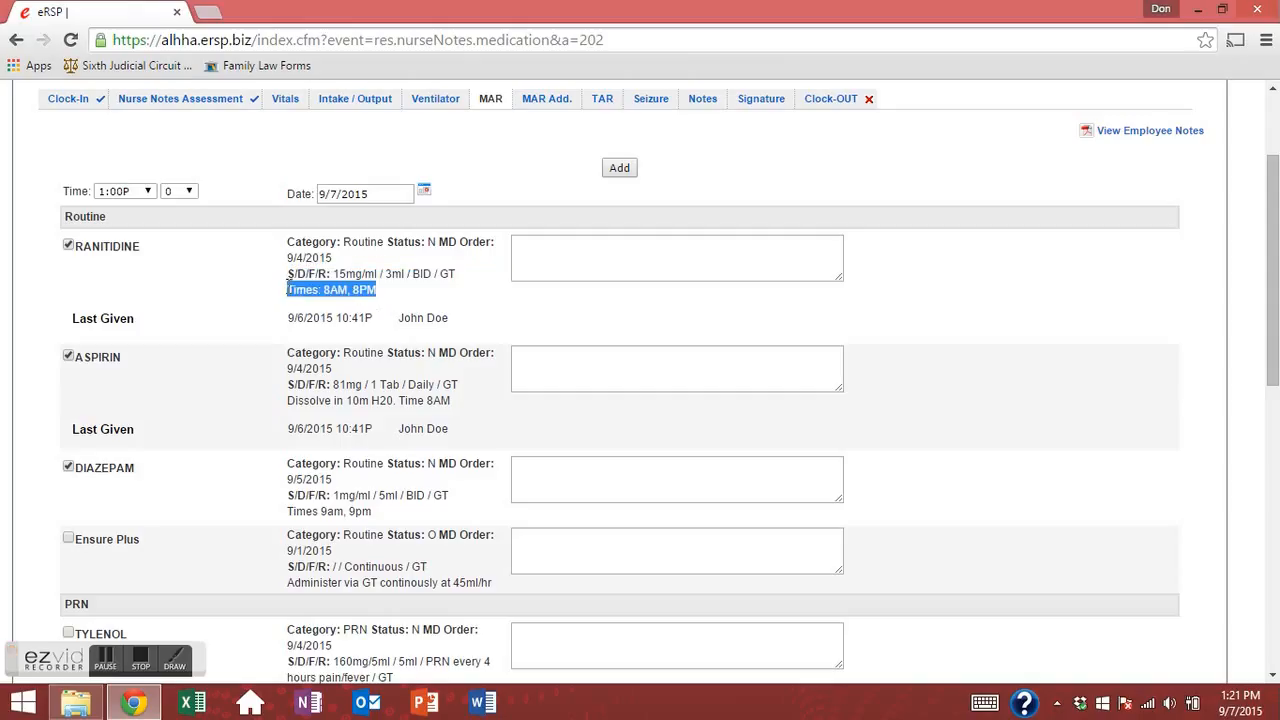
pyautogui.click(344, 292)
pyautogui.moveTo(376, 290); pyautogui.dragTo(290, 292)
pyautogui.click(341, 290)
pyautogui.moveTo(376, 290); pyautogui.dragTo(287, 291)
pyautogui.click(323, 306)
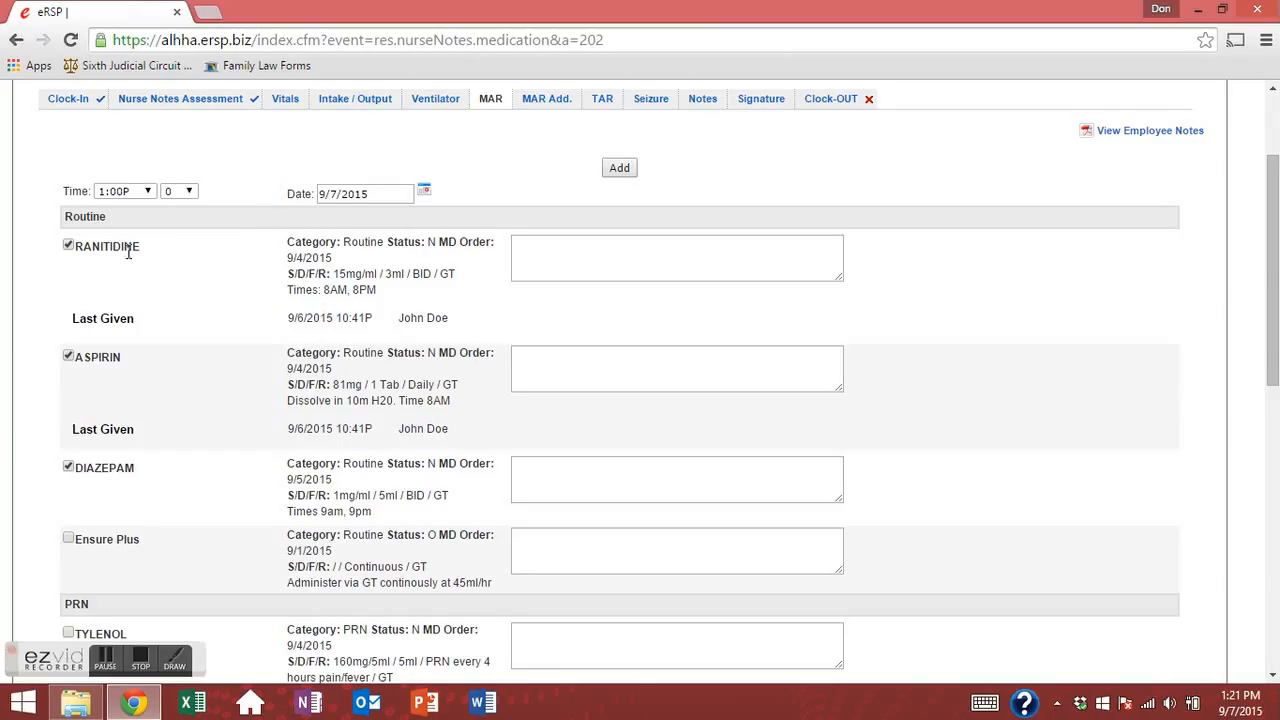
pyautogui.moveTo(73, 318); pyautogui.dragTo(467, 321)
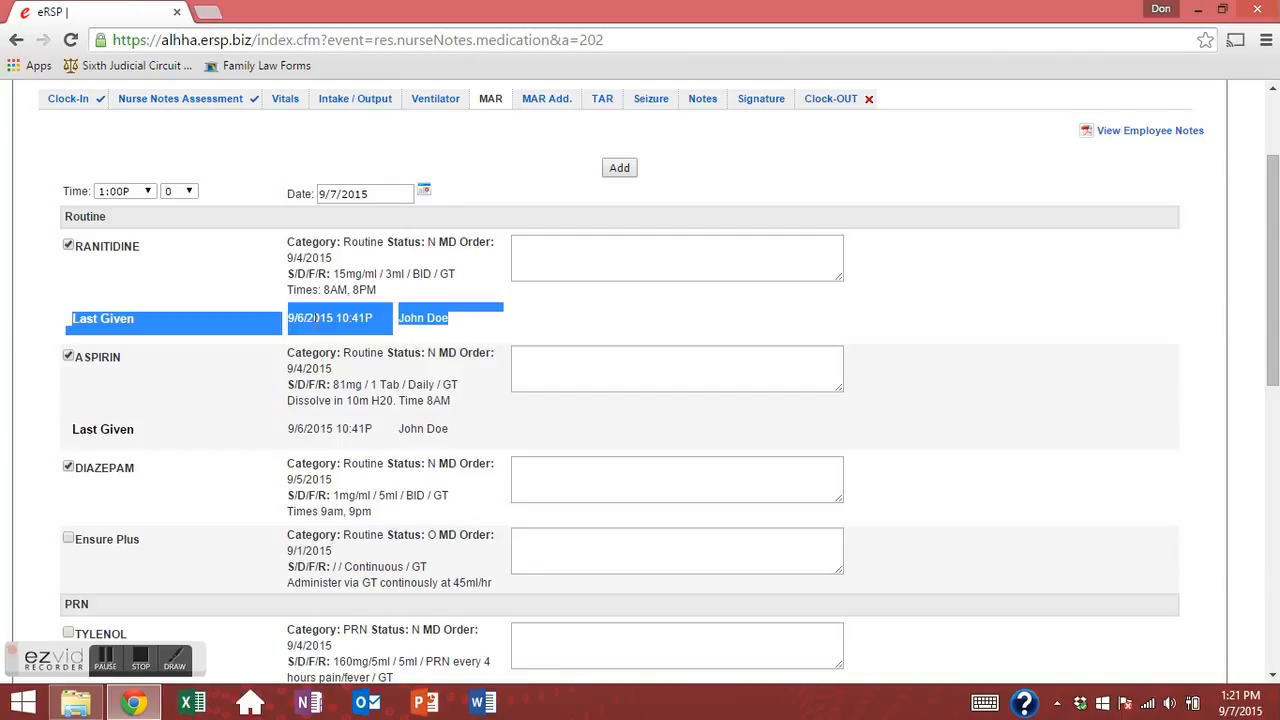
pyautogui.moveTo(295, 318); pyautogui.dragTo(339, 320)
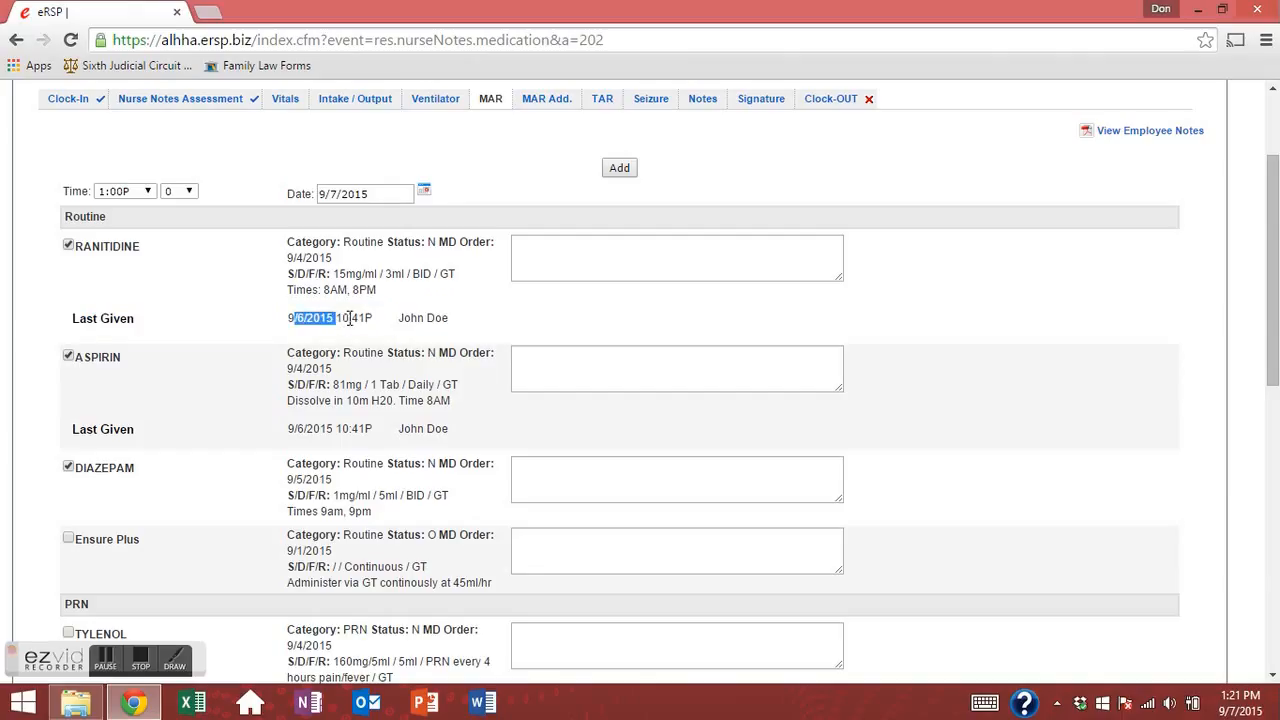
pyautogui.click(357, 317)
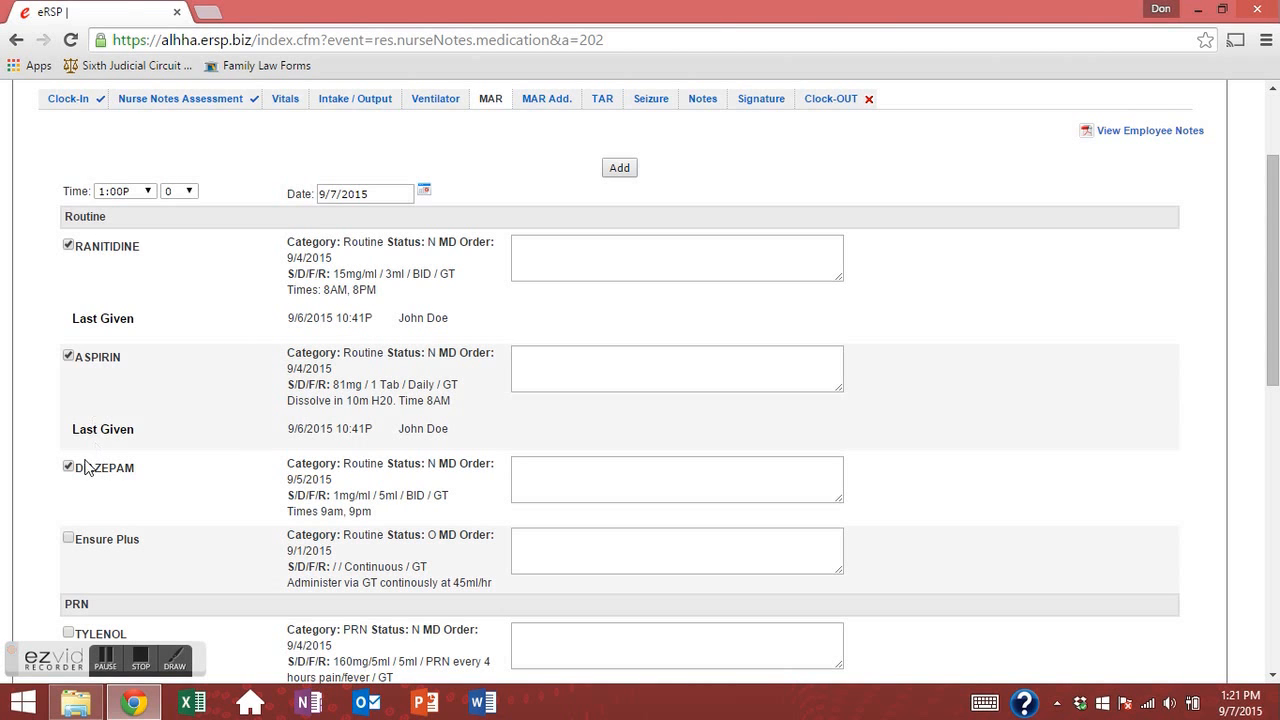
# Keep the dose time at 1:00P with minutes 0.
pyautogui.scroll(-3, 137, 466)
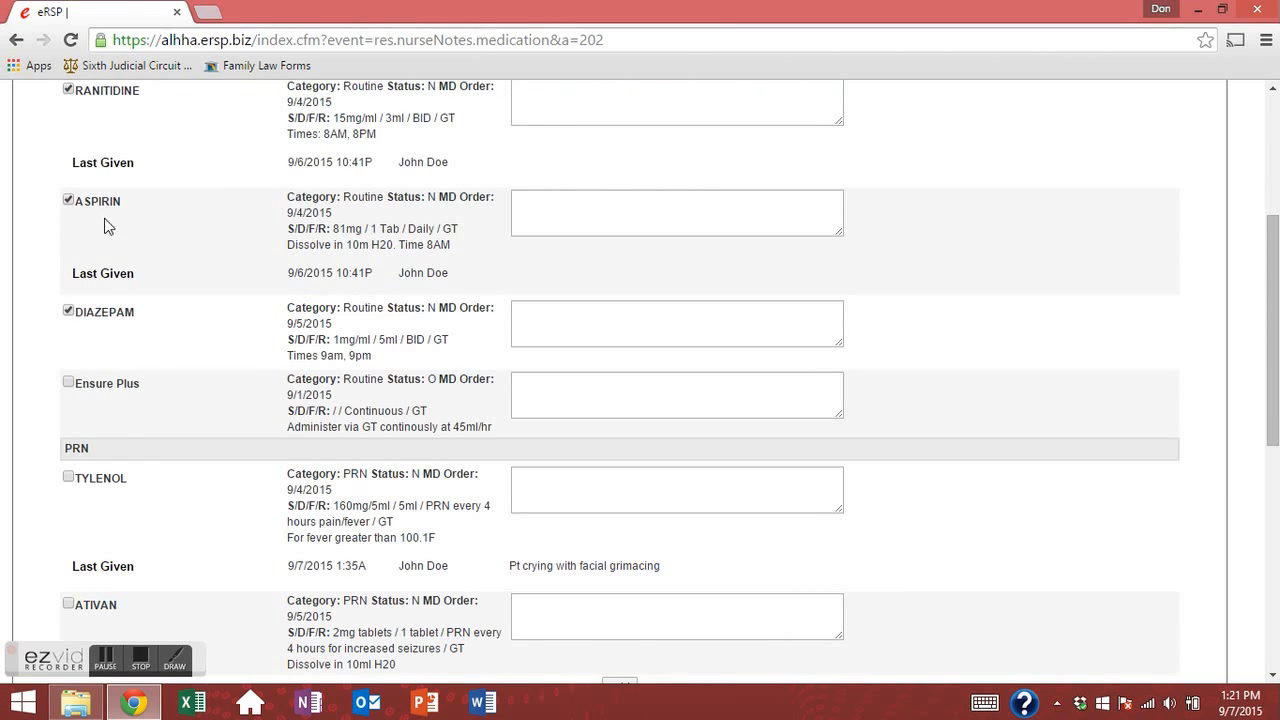
pyautogui.scroll(-3, 137, 510)
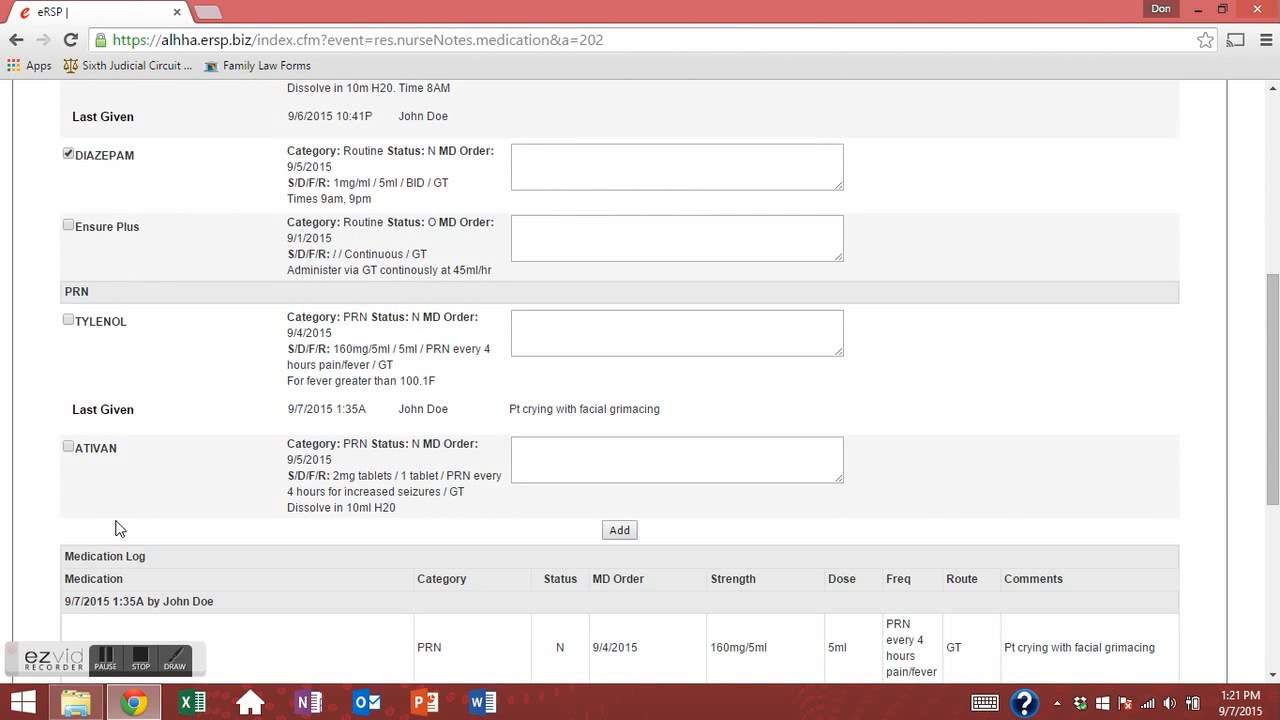
pyautogui.scroll(-4, 299, 529)
pyautogui.scroll(8, 211, 411)
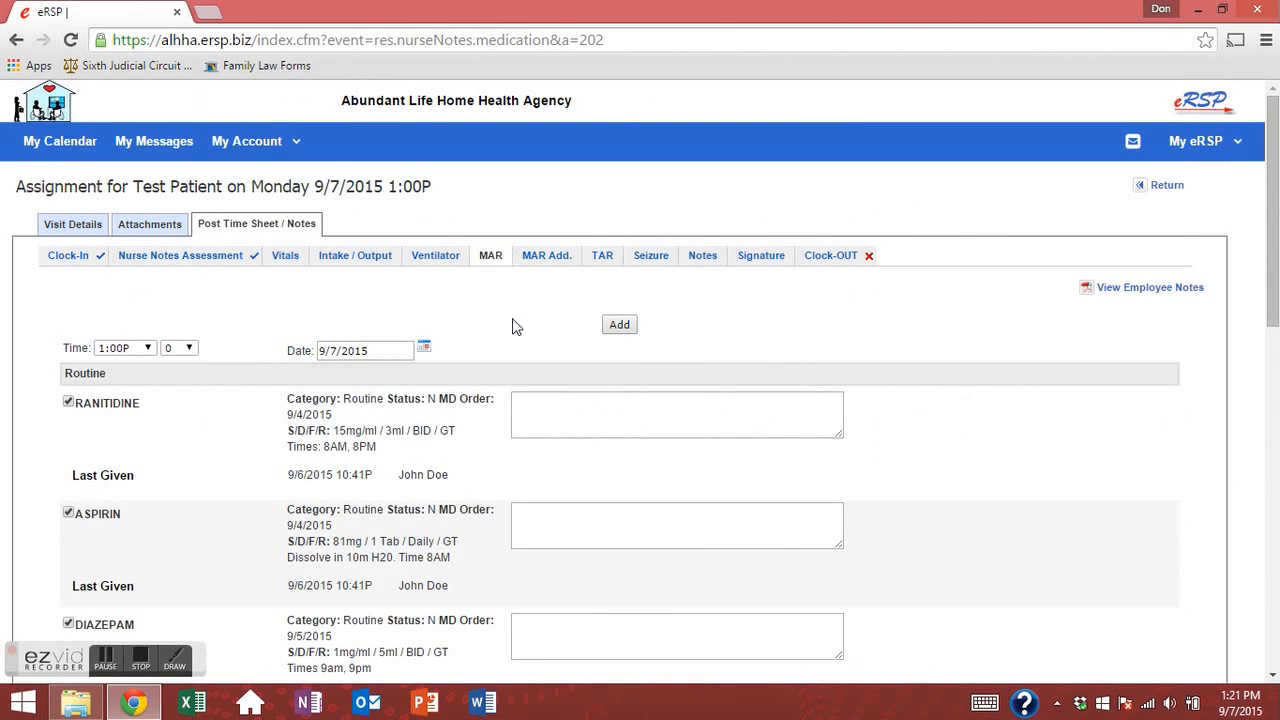
pyautogui.click(182, 348)
pyautogui.click(178, 363)
# Add the checked 1:00P doses, review the Medication Log, and open the DIAZEPAM entry for editing.
pyautogui.click(617, 326)
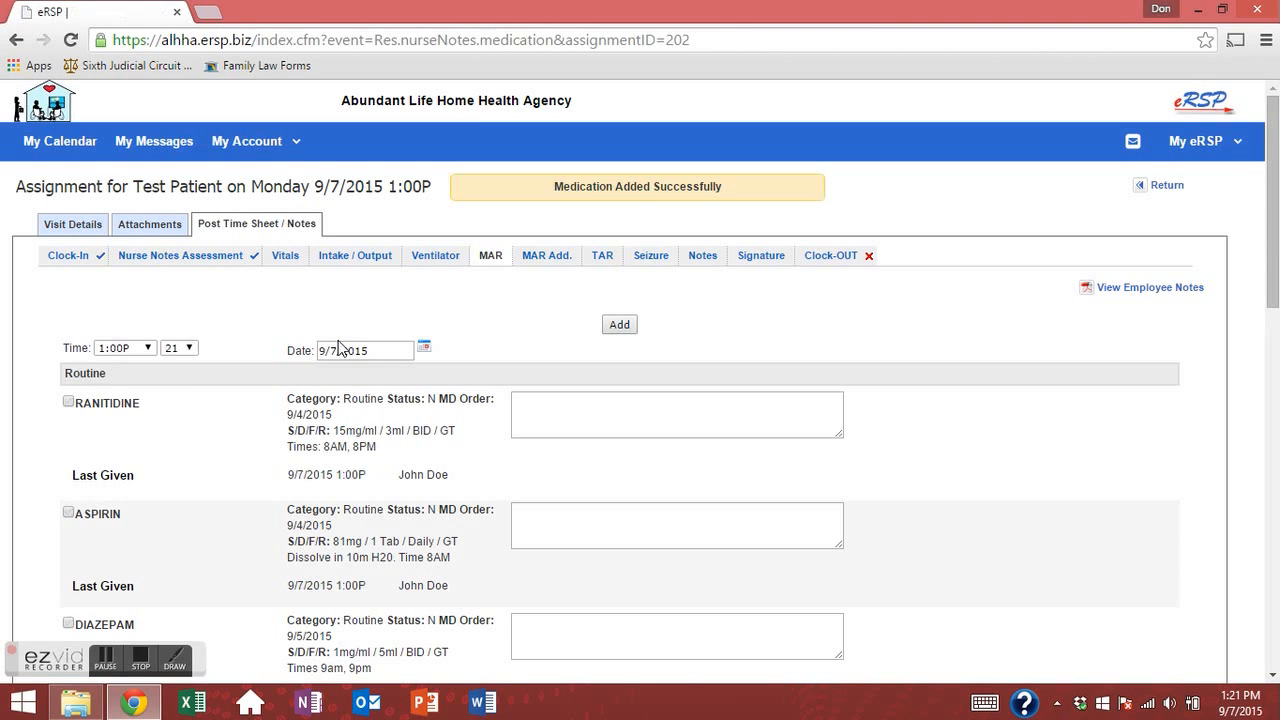
pyautogui.scroll(-5, 195, 434)
pyautogui.scroll(-3, 197, 443)
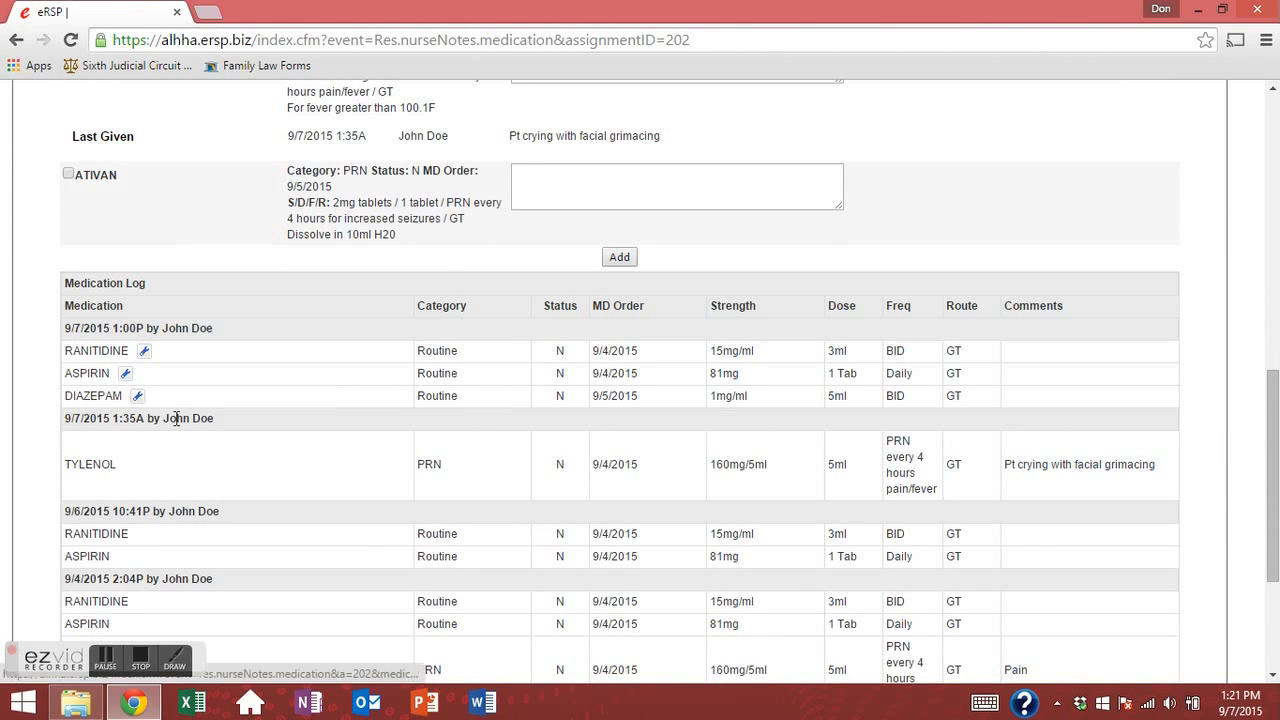
pyautogui.scroll(-2, 229, 360)
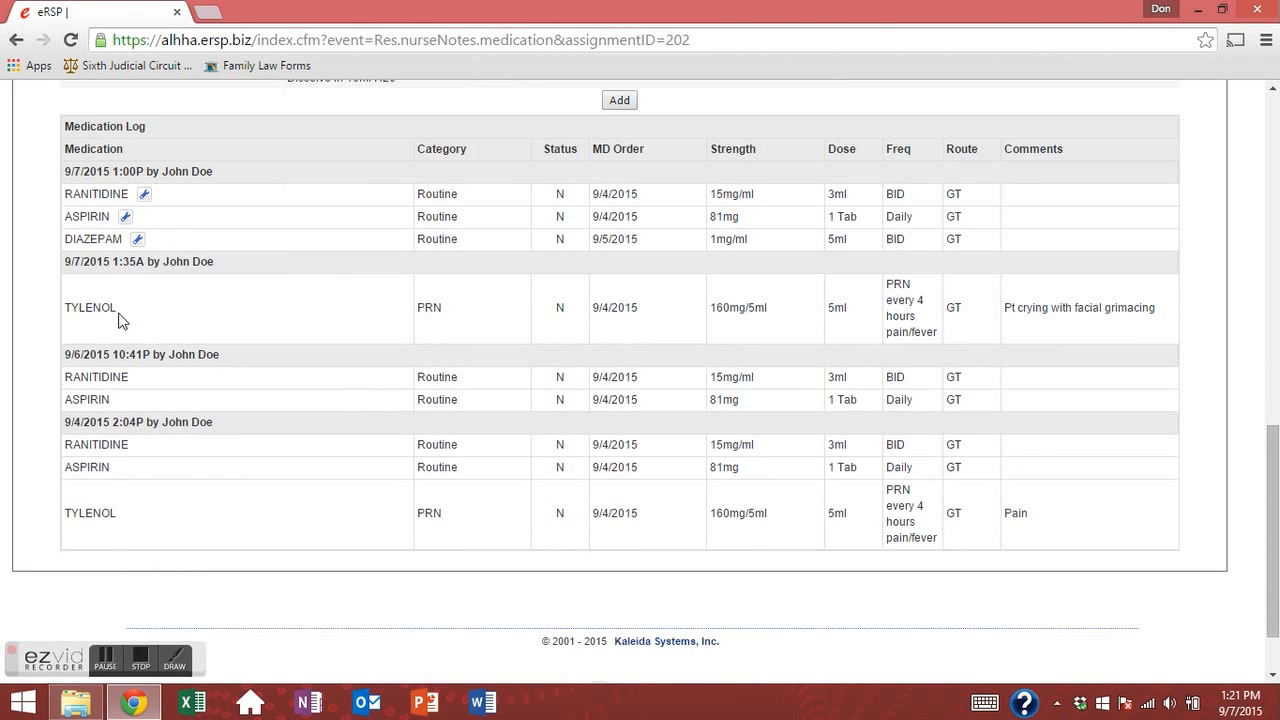
pyautogui.moveTo(64, 307); pyautogui.dragTo(93, 307)
pyautogui.moveTo(180, 363); pyautogui.dragTo(1214, 524)
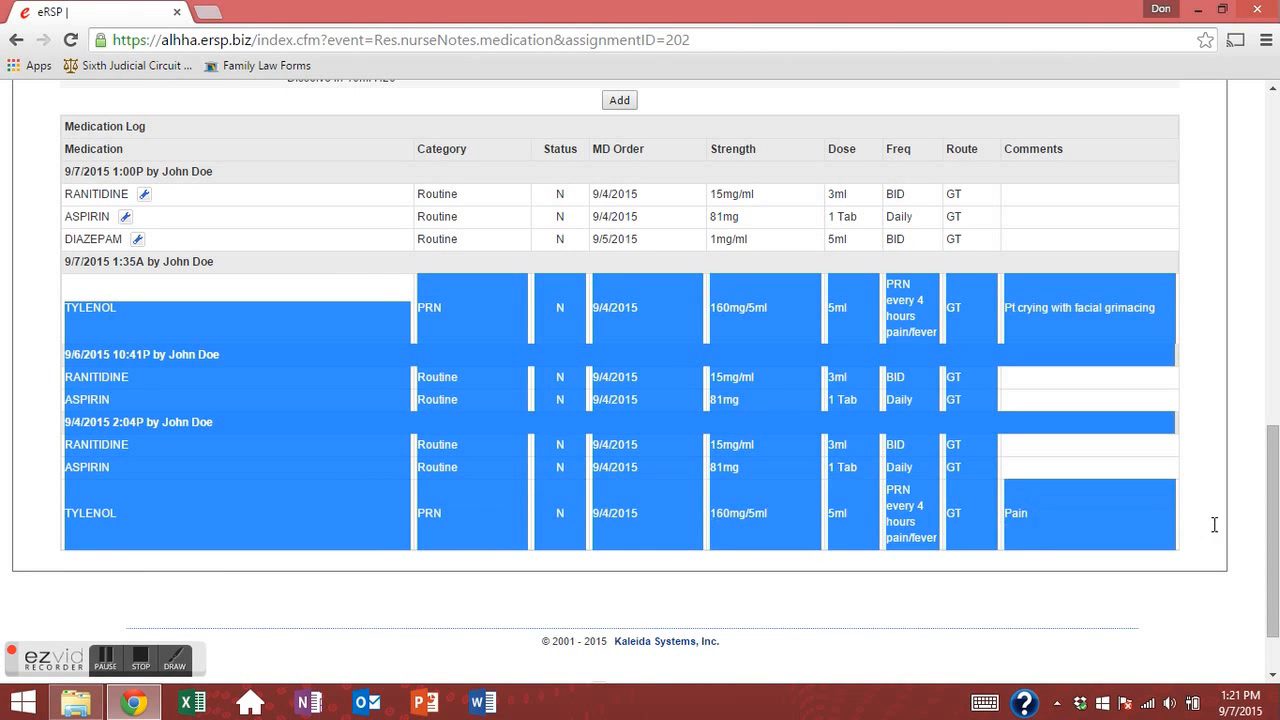
pyautogui.click(374, 333)
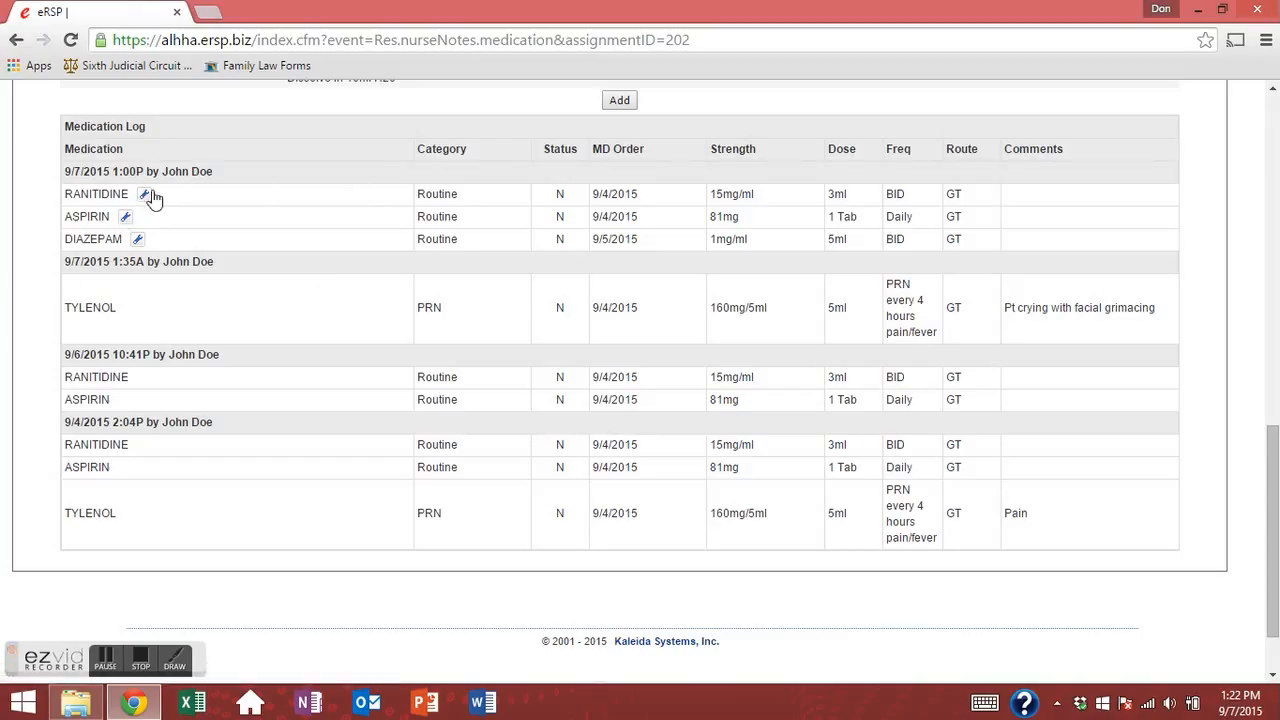
pyautogui.click(138, 239)
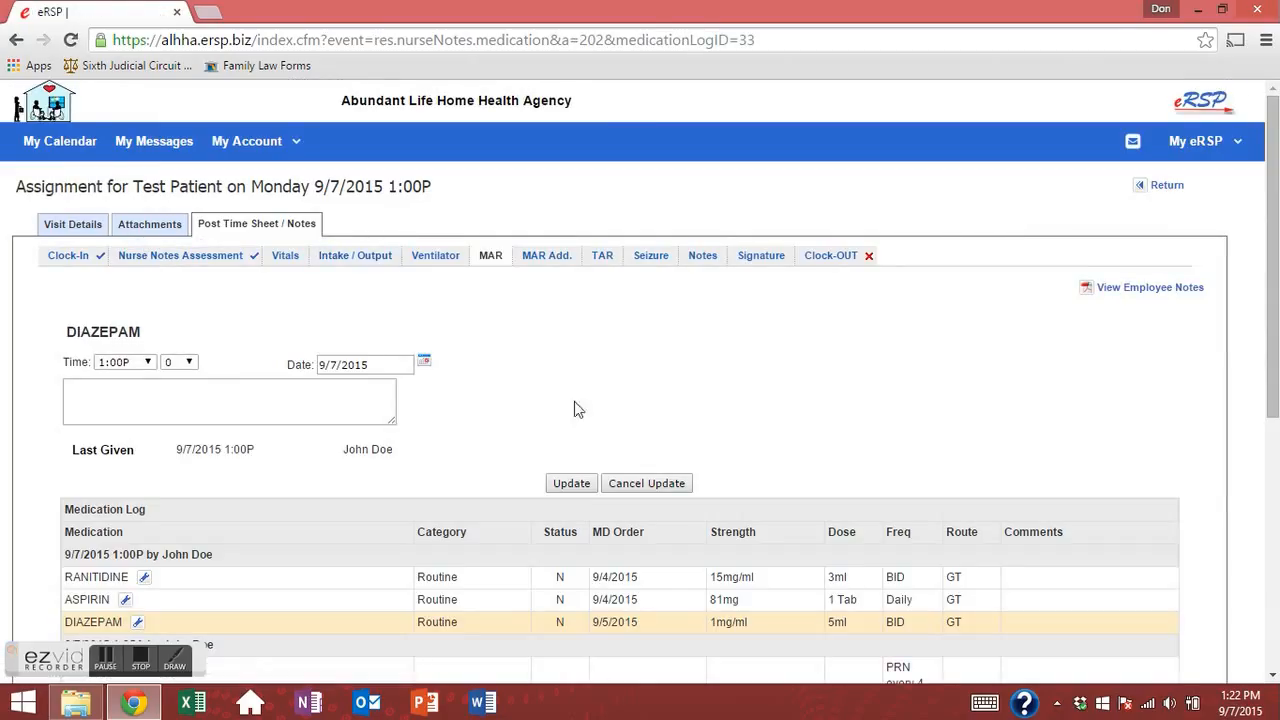
# Save the DIAZEPAM log entry unchanged.
pyautogui.click(571, 483)
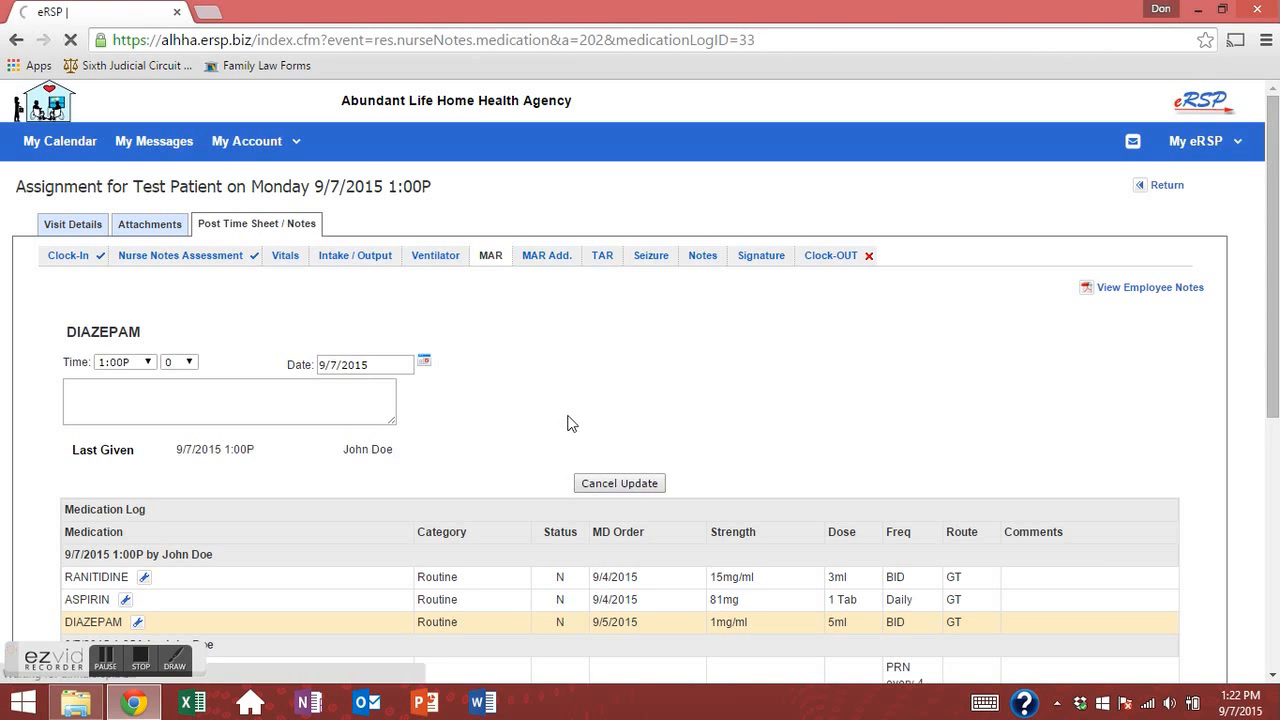
pyautogui.scroll(-6, 450, 372)
pyautogui.scroll(10, 435, 414)
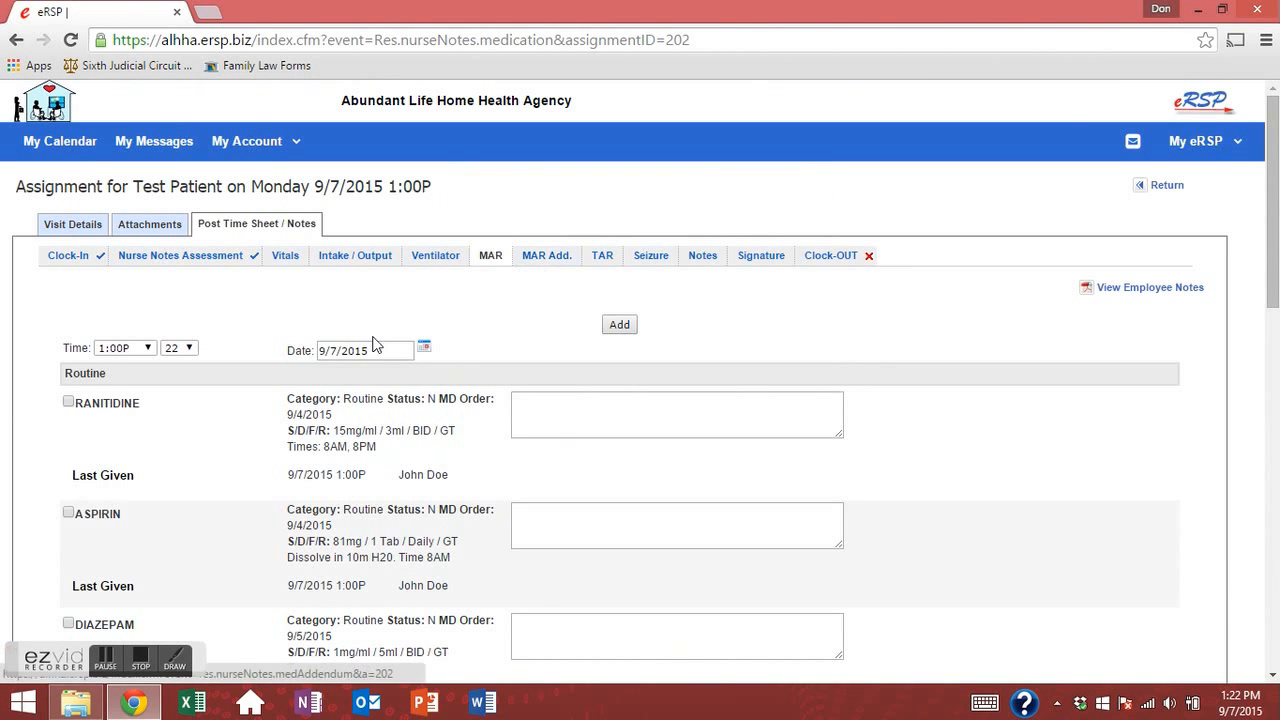
pyautogui.scroll(-3, 586, 474)
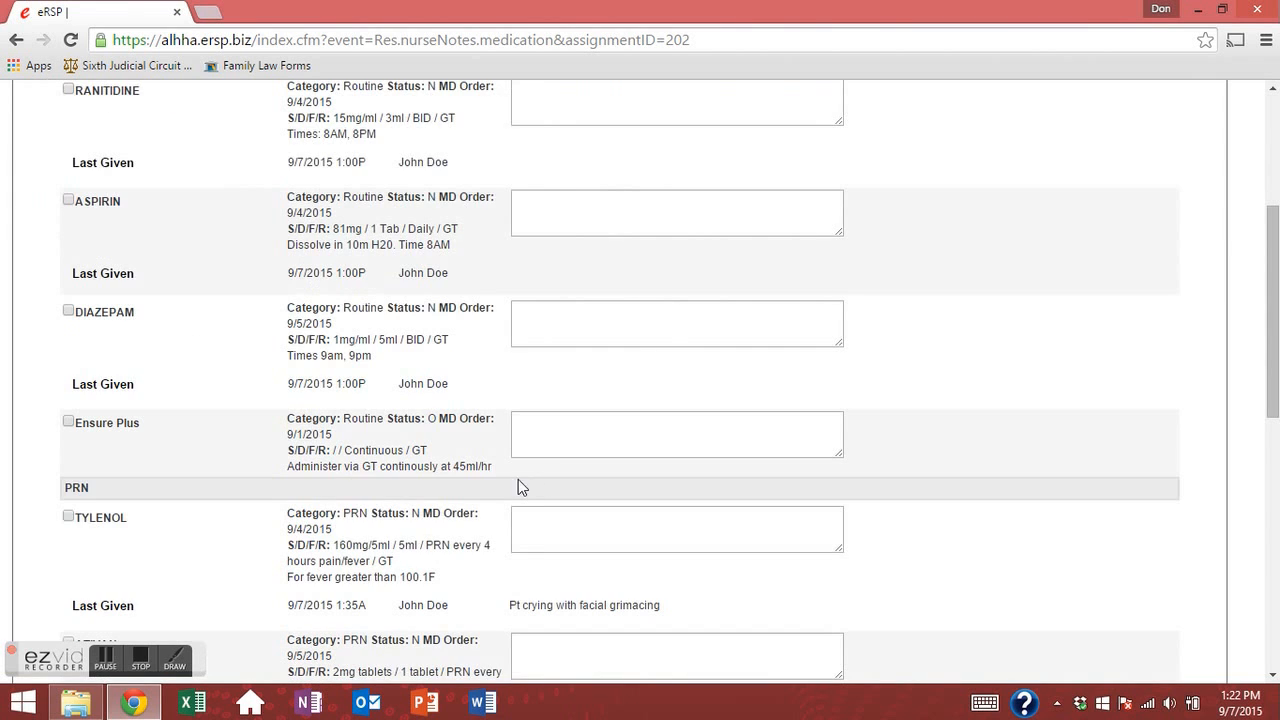
# Check TYLENOL and comment 'For pain. Pt crying and moaning'.
pyautogui.click(70, 518)
pyautogui.moveTo(367, 561); pyautogui.dragTo(423, 512)
pyautogui.click(486, 567)
pyautogui.scroll(-2, 487, 544)
pyautogui.click(603, 377)
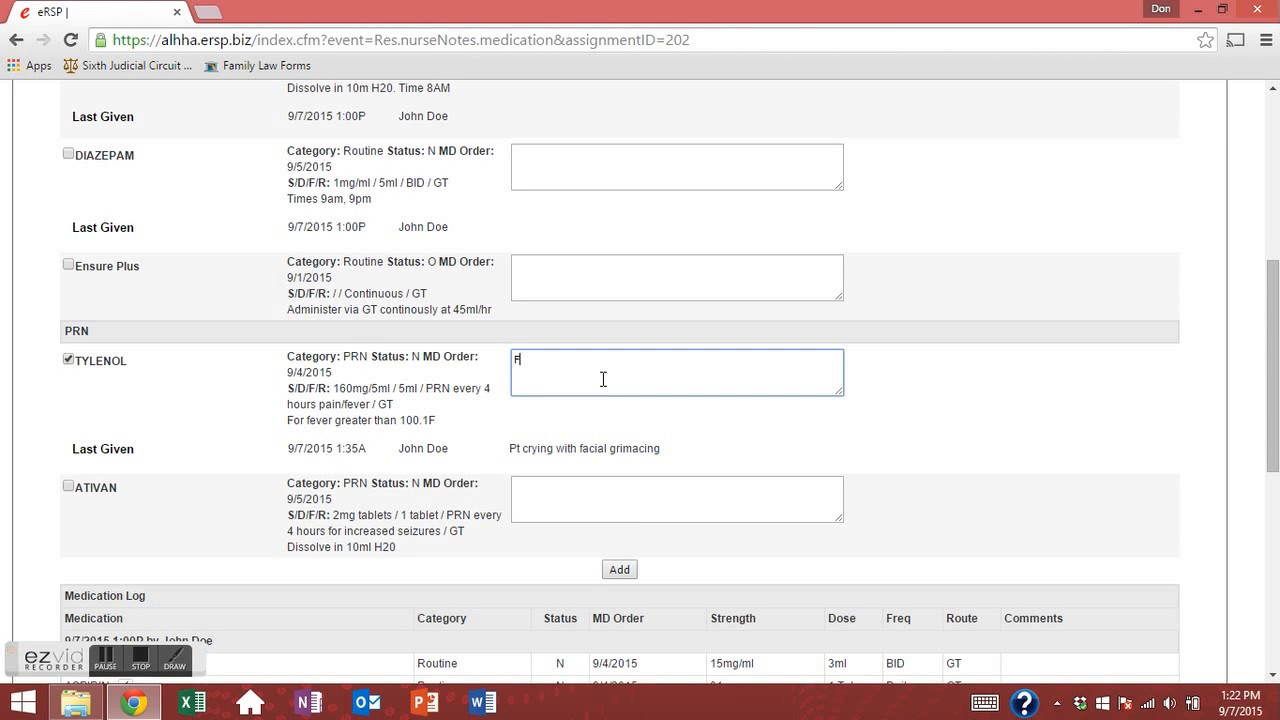
pyautogui.scroll(6, 470, 240)
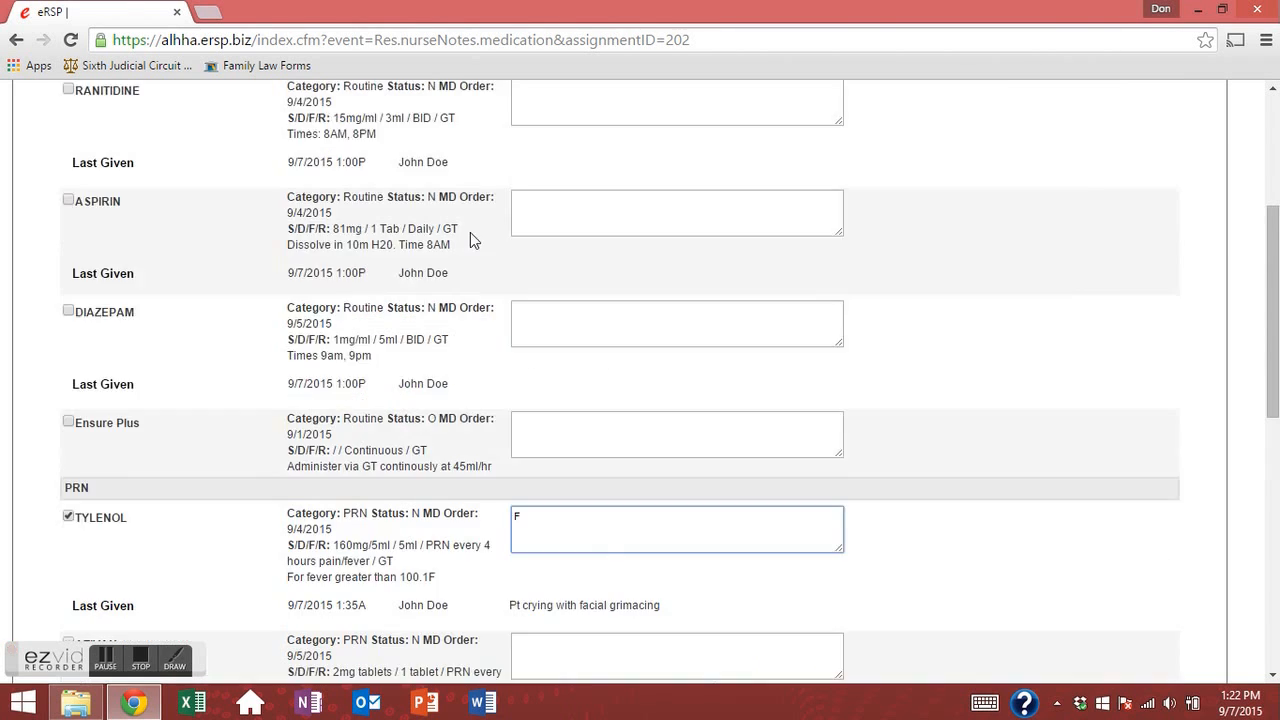
pyautogui.scroll(-12, 480, 427)
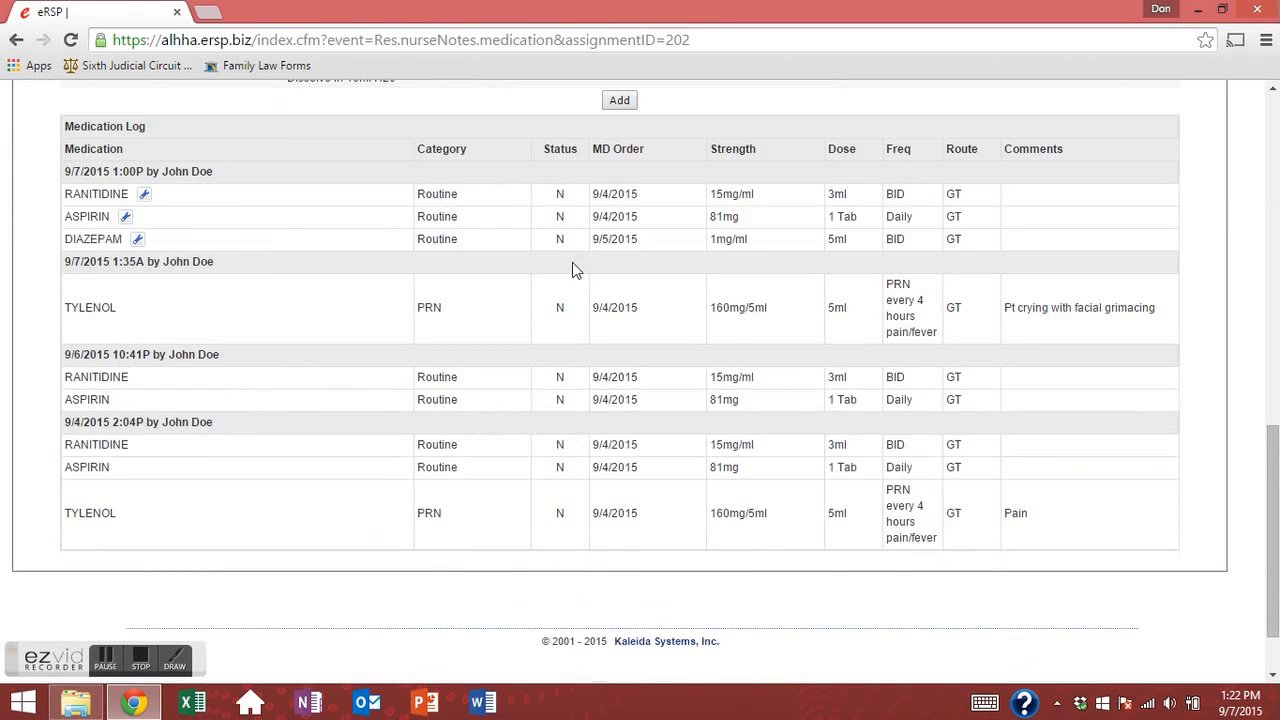
pyautogui.write('F')
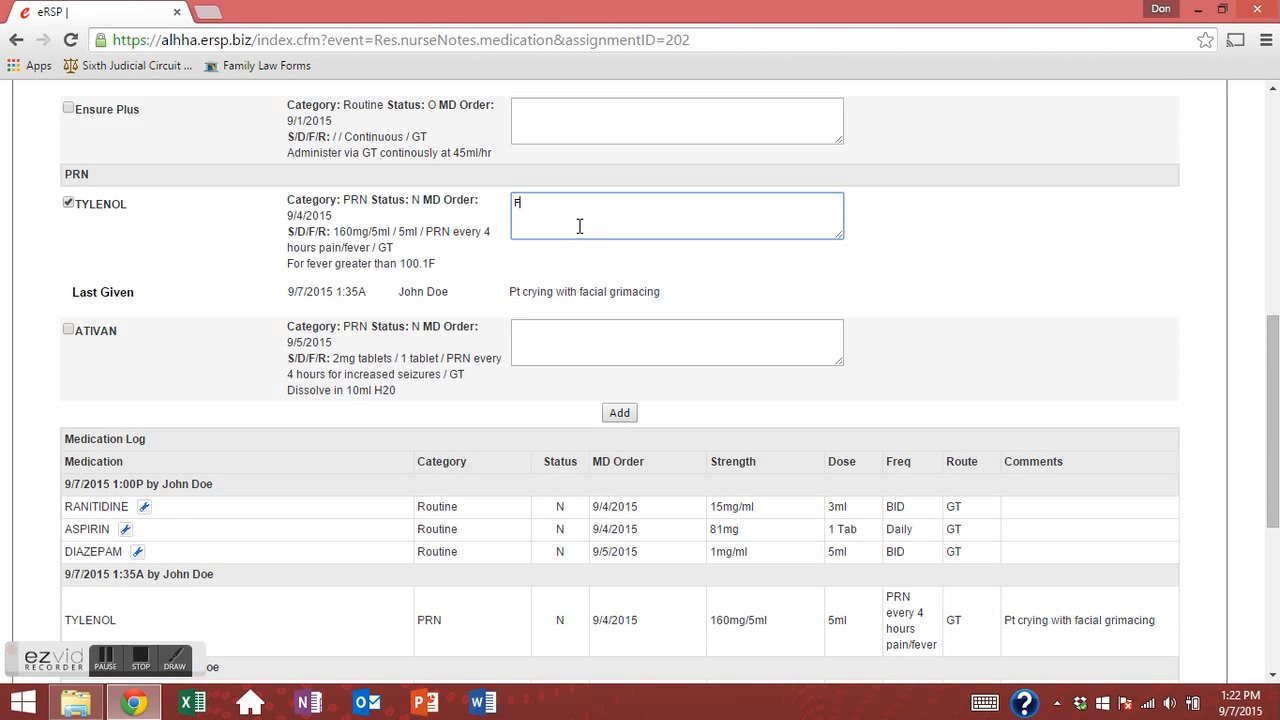
pyautogui.write('or pain. Pt cryinbg and moaning')
# Add the TYLENOL dose and check the new 1:22P Medication Log entry.
pyautogui.click(712, 288)
pyautogui.click(624, 413)
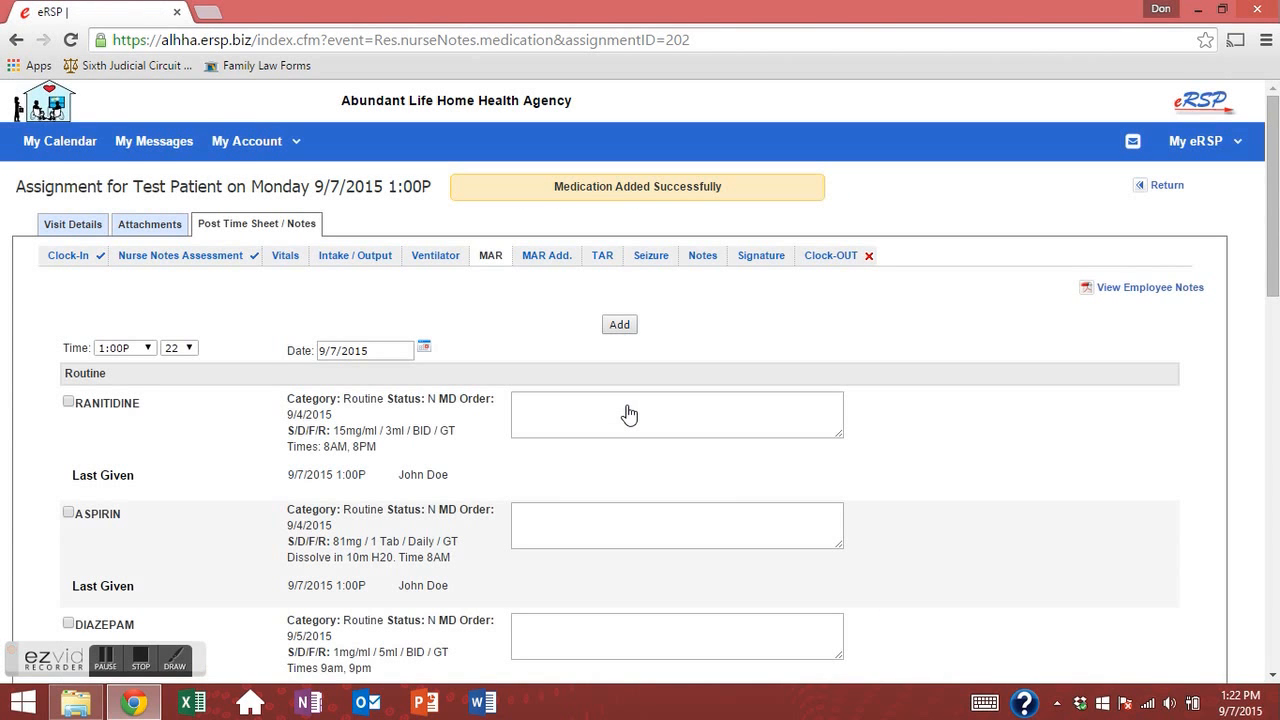
pyautogui.scroll(-8, 583, 371)
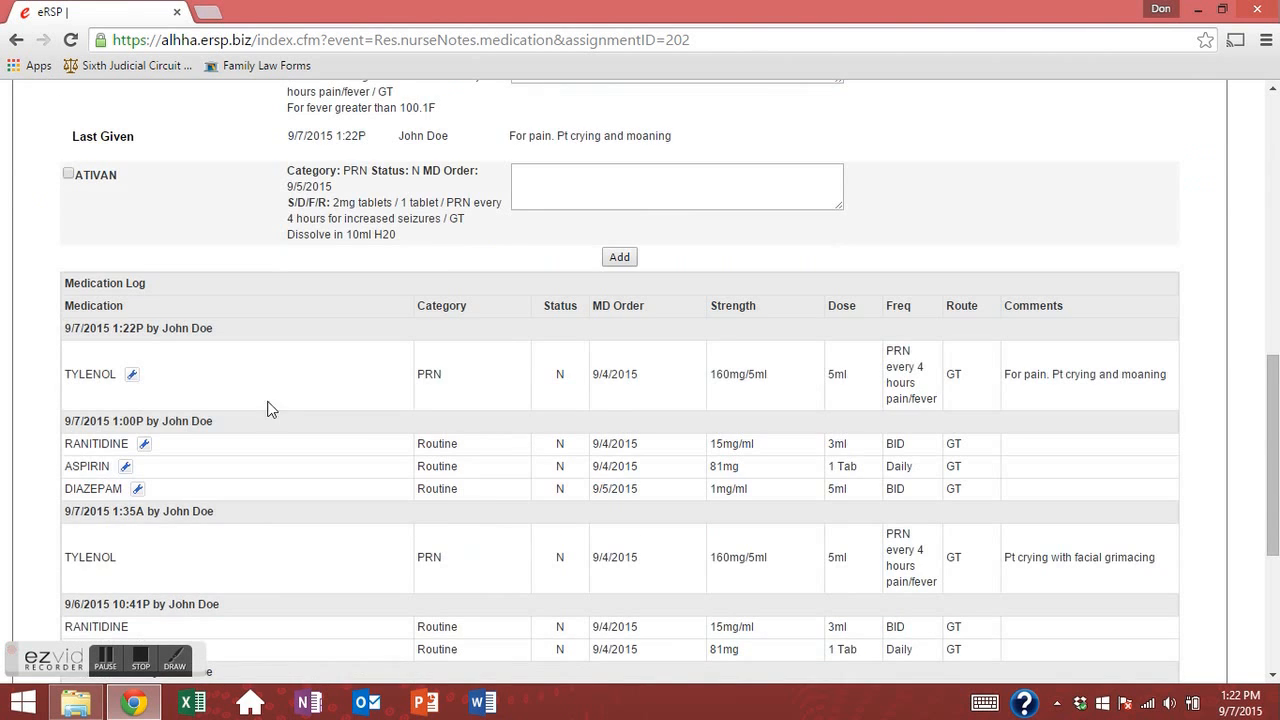
pyautogui.moveTo(192, 382); pyautogui.dragTo(806, 384)
pyautogui.moveTo(1078, 398); pyautogui.dragTo(1106, 402)
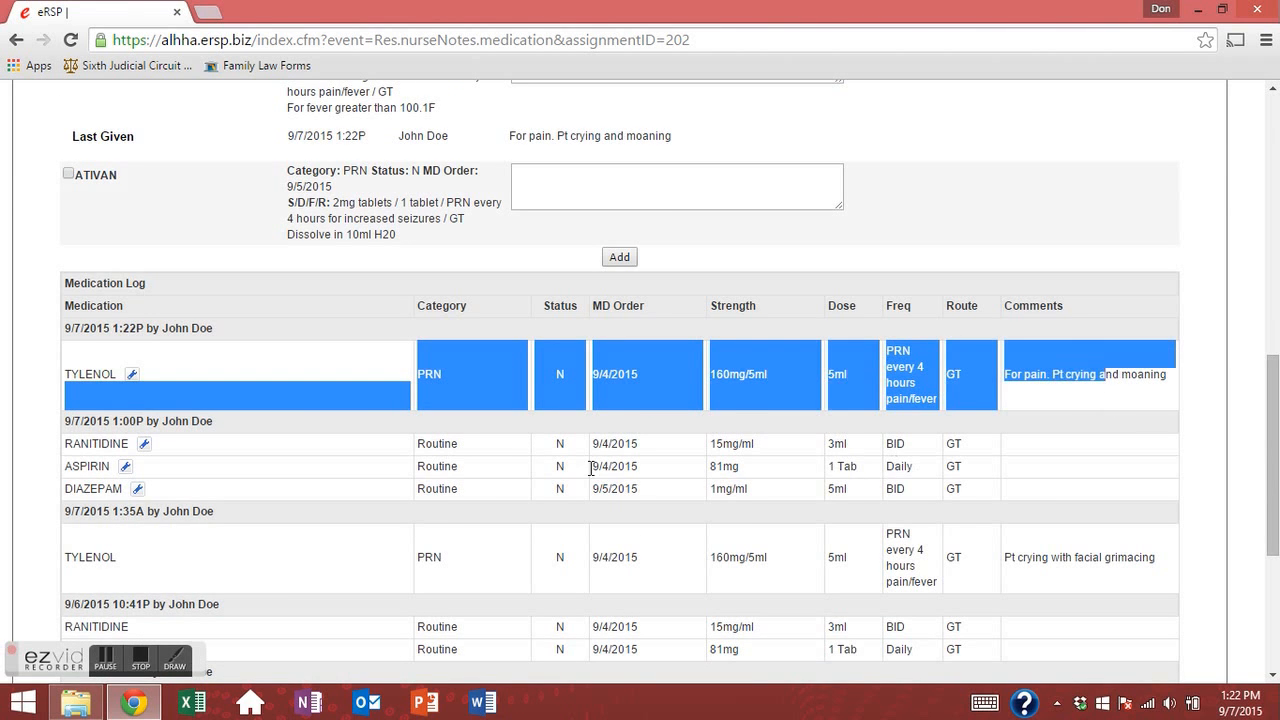
pyautogui.scroll(10, 509, 314)
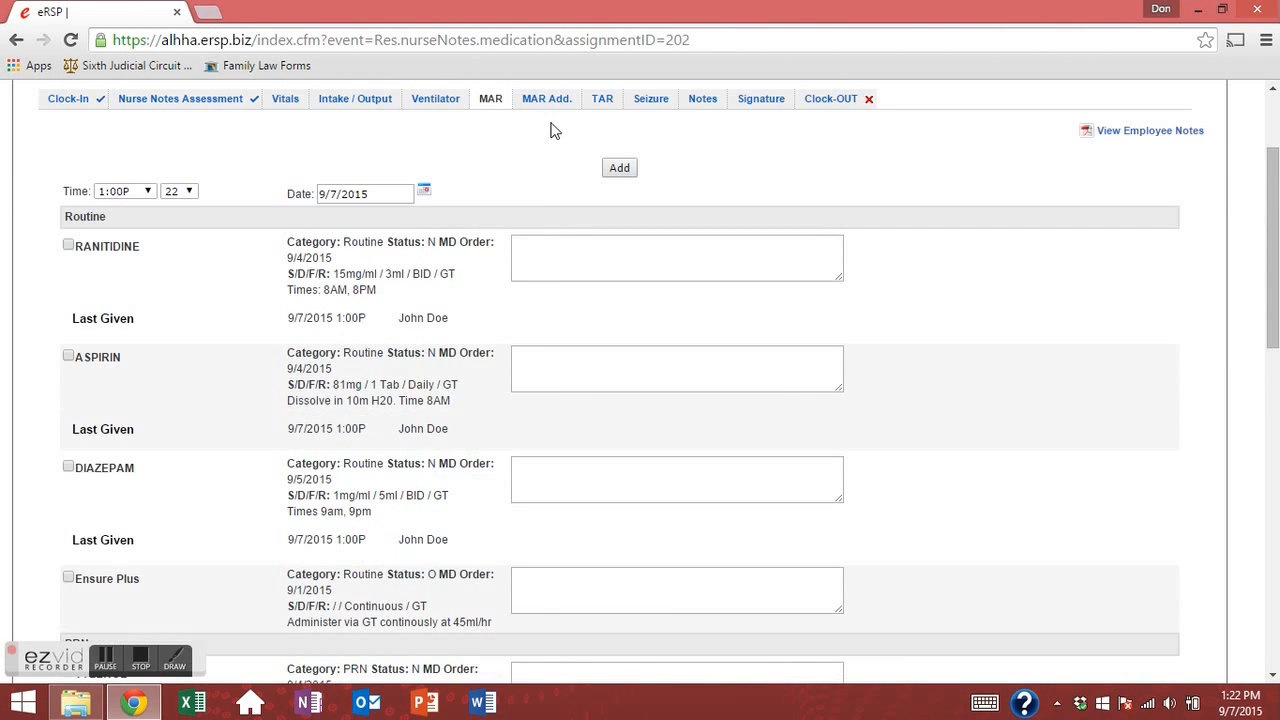
# On the medication addendum page, enter 'Tylenol, 5ml' as the drug and dose.
pyautogui.click(550, 100)
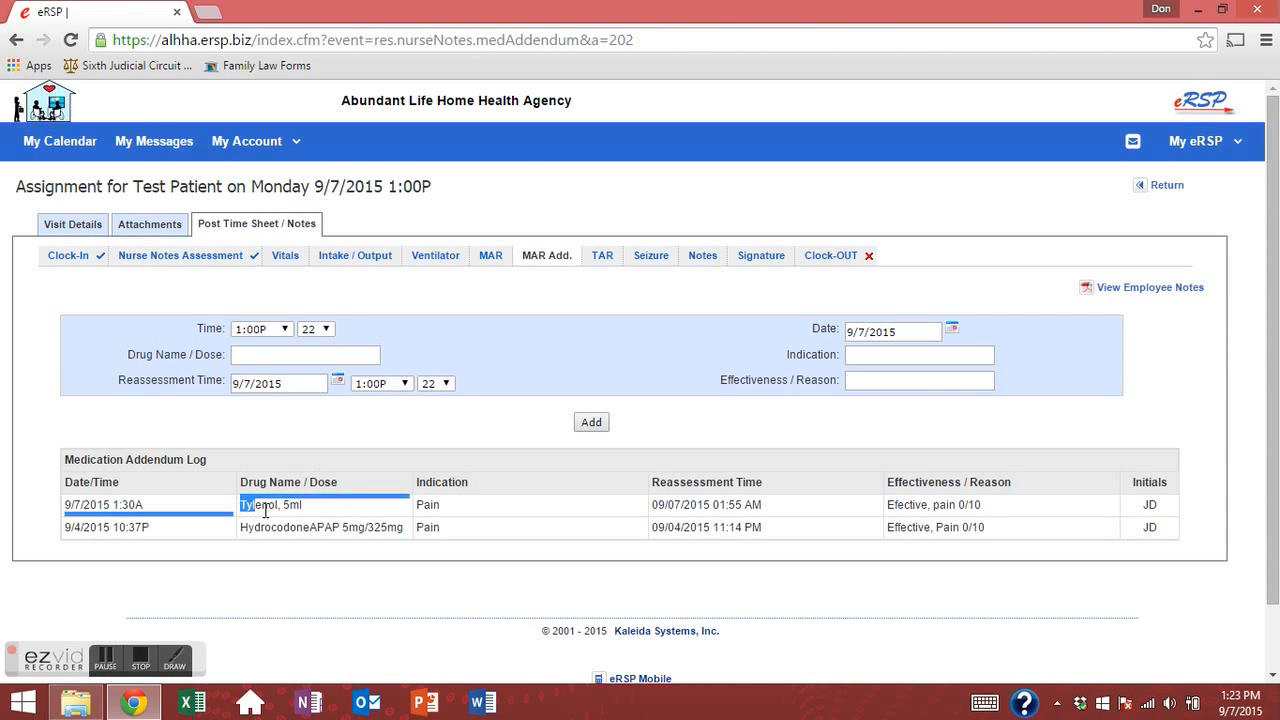
pyautogui.click(263, 356)
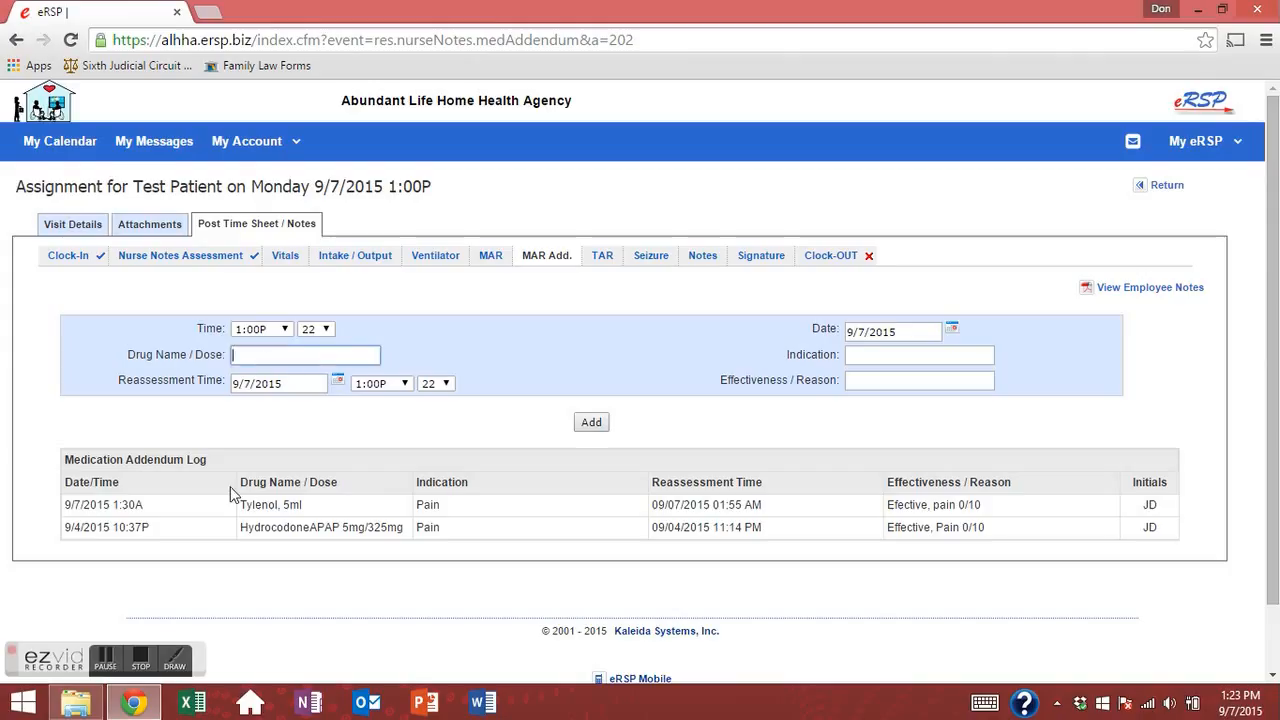
pyautogui.write('Tylenol, 5ml')
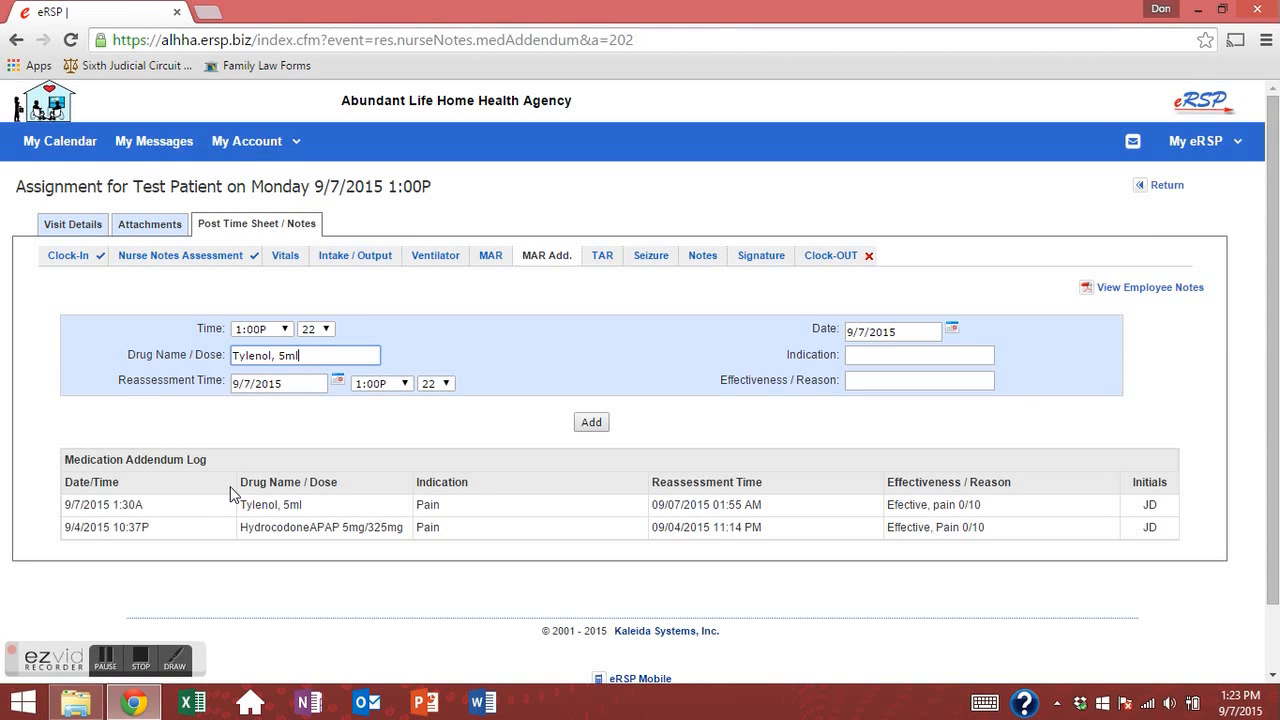
pyautogui.press('Tab')
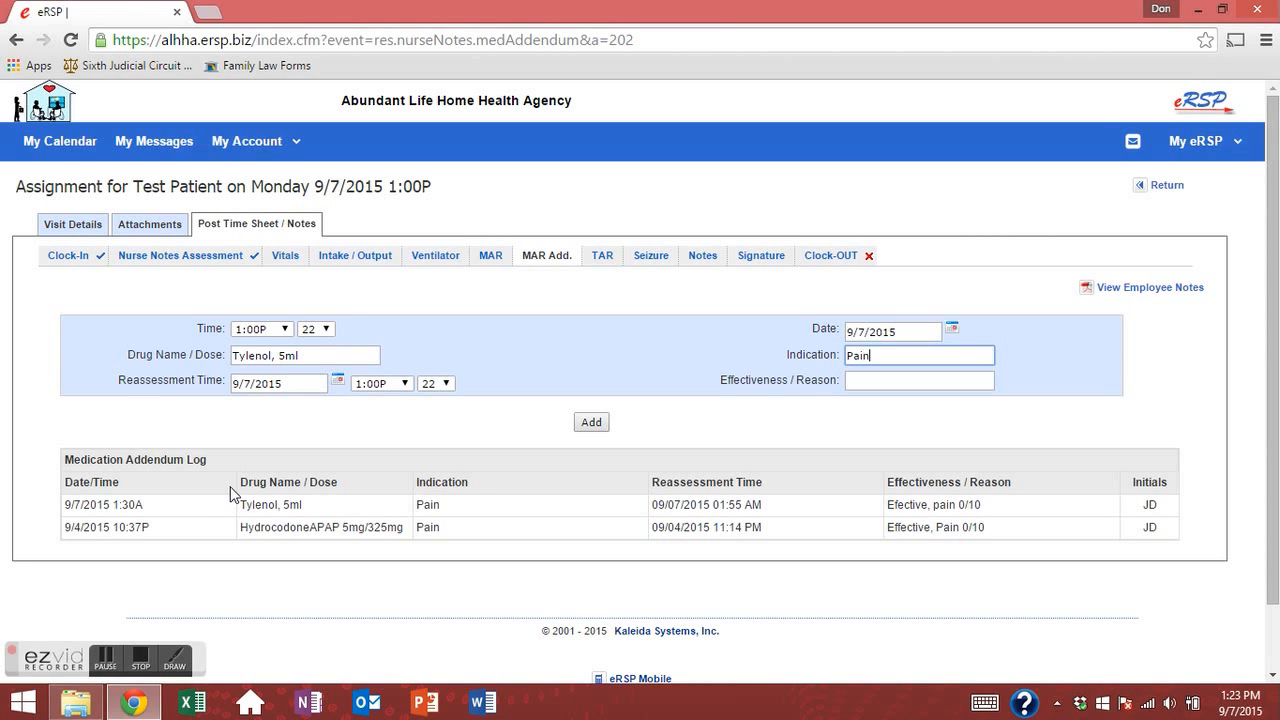
# Keep reassessment at 01:22 PM, note 'Effective. Pt calm', and add the addendum.
pyautogui.press('Tab')
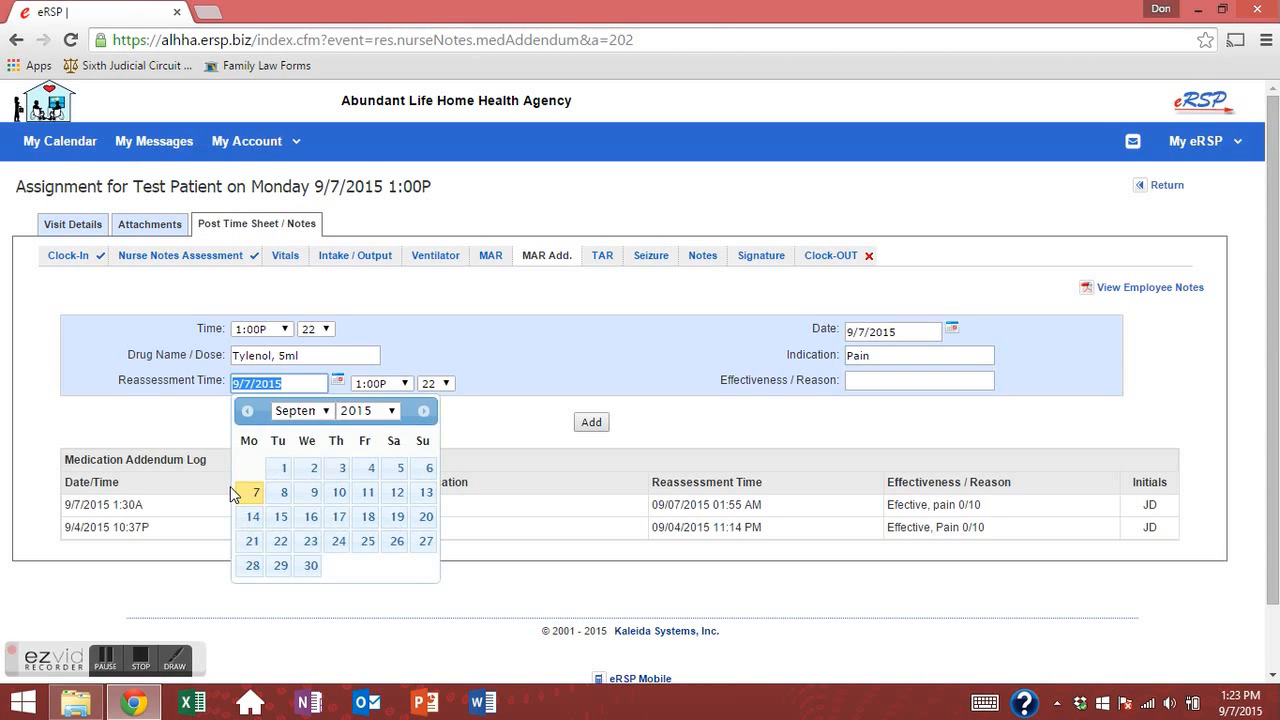
pyautogui.press('Tab')
pyautogui.press('Tab')
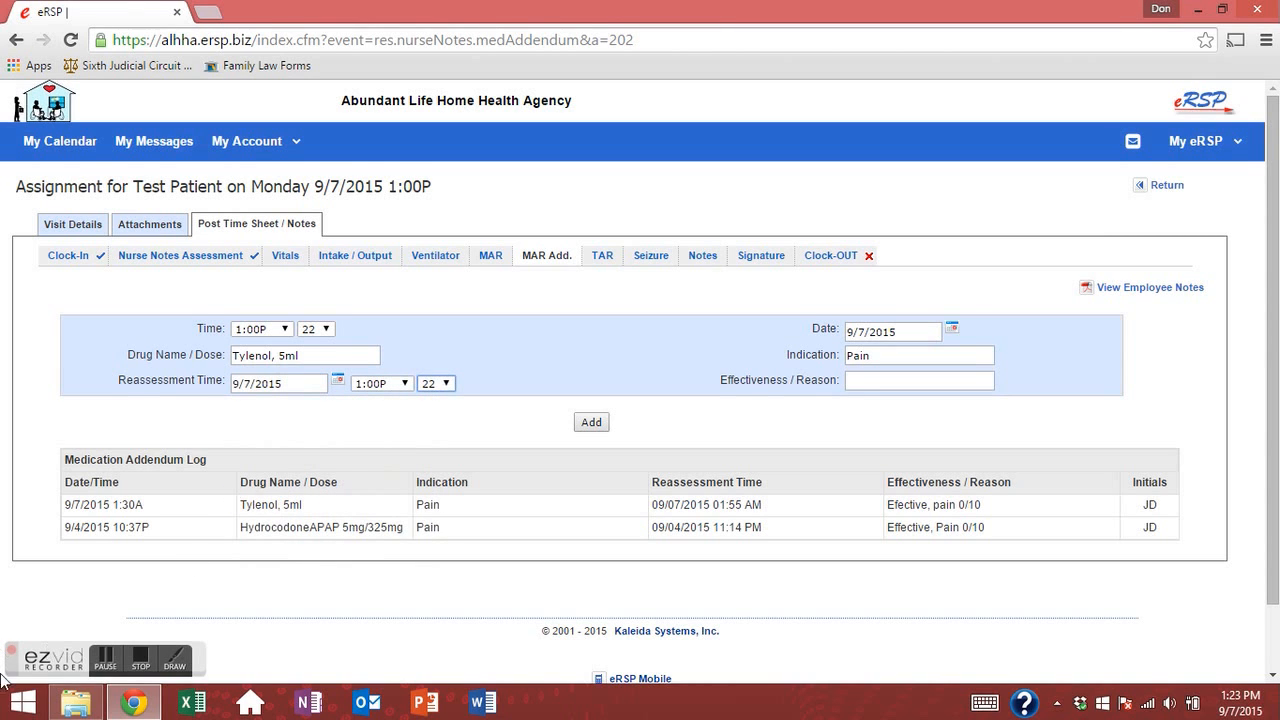
pyautogui.click(445, 385)
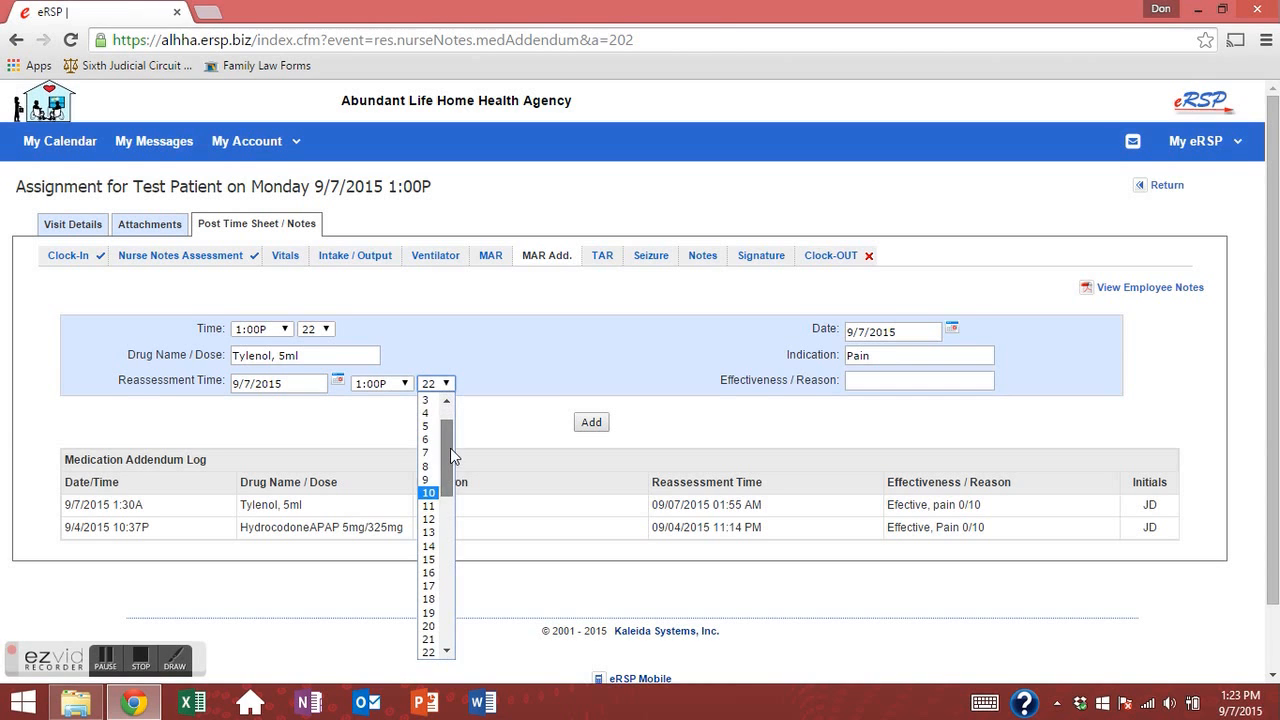
pyautogui.scroll(1, 450, 455)
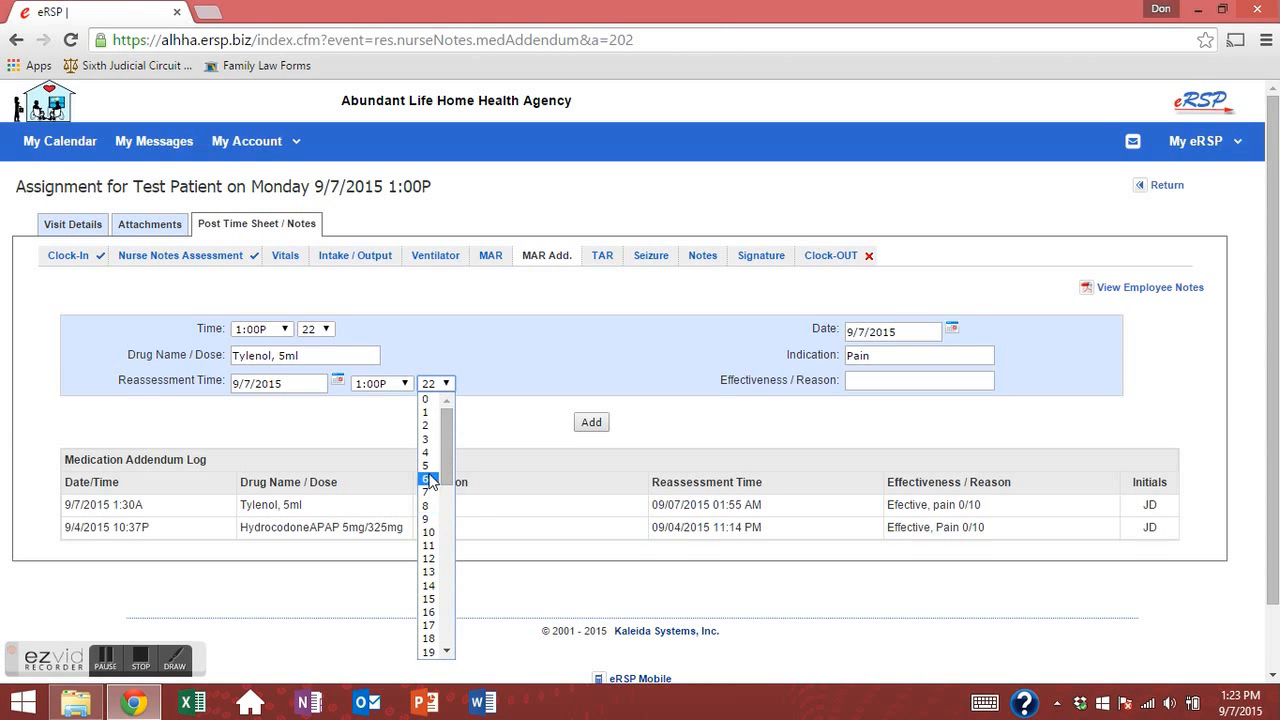
pyautogui.click(466, 394)
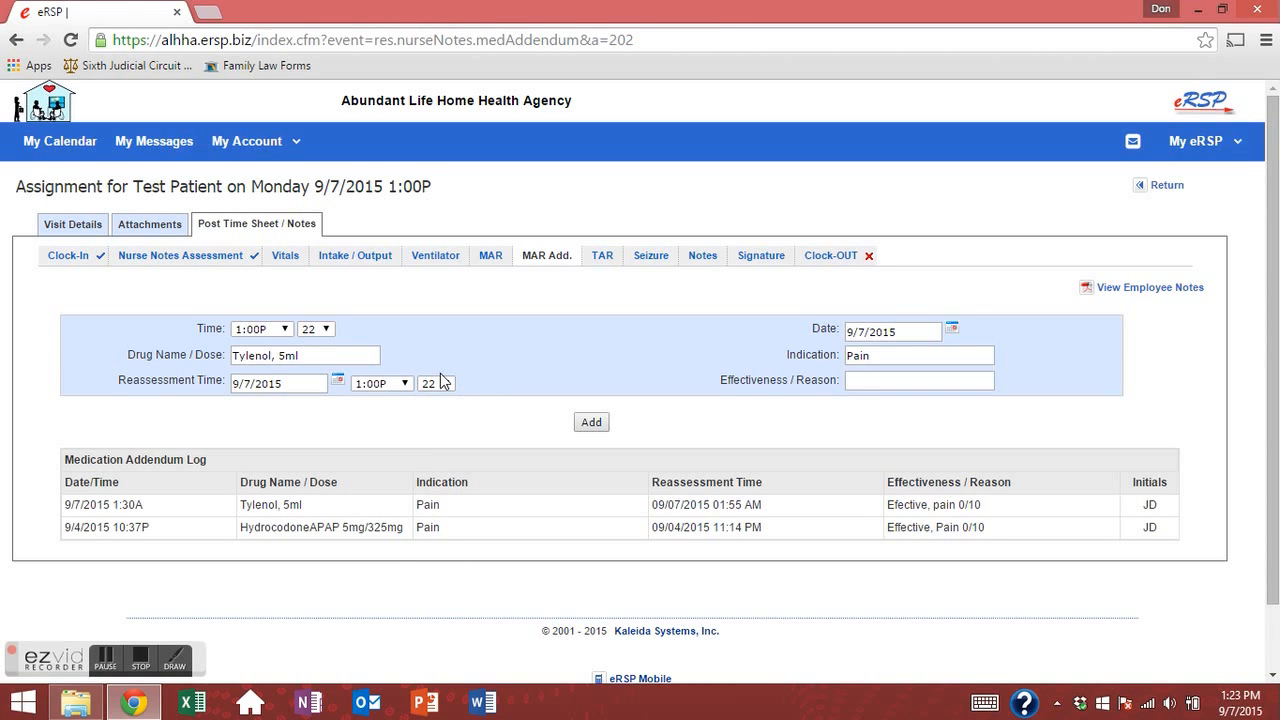
pyautogui.click(855, 379)
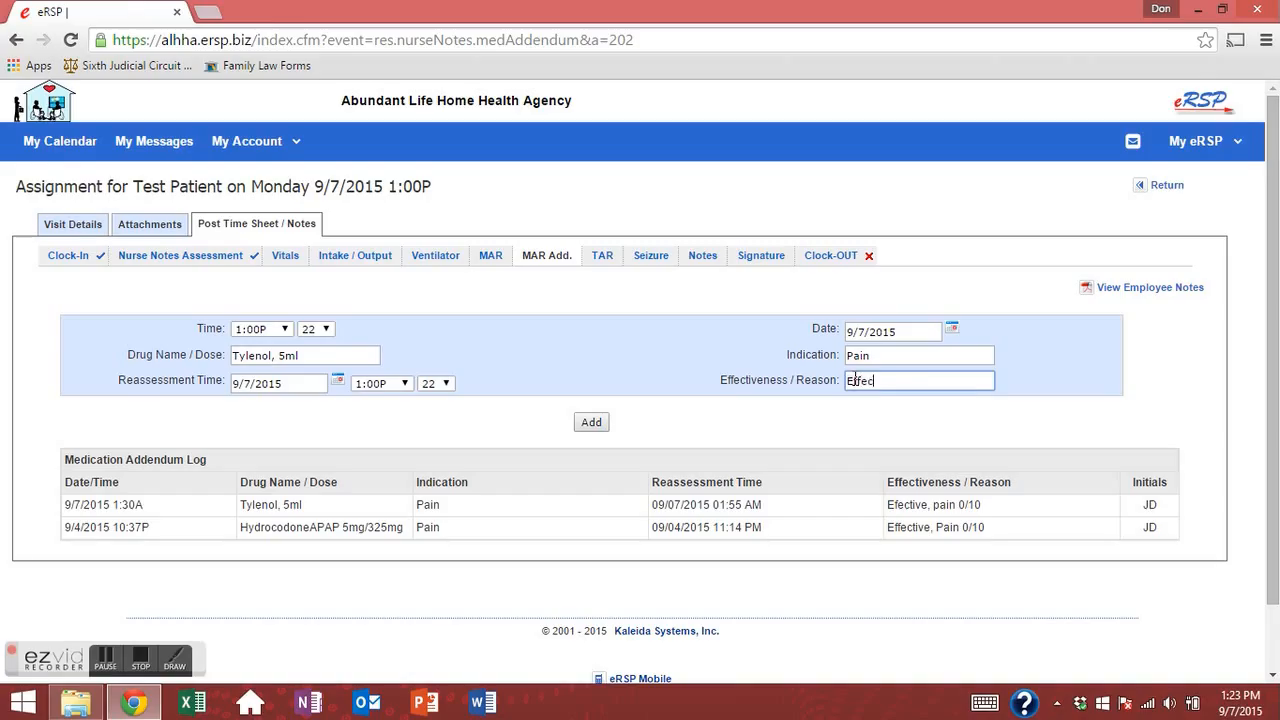
pyautogui.write('Effective. Pt s')
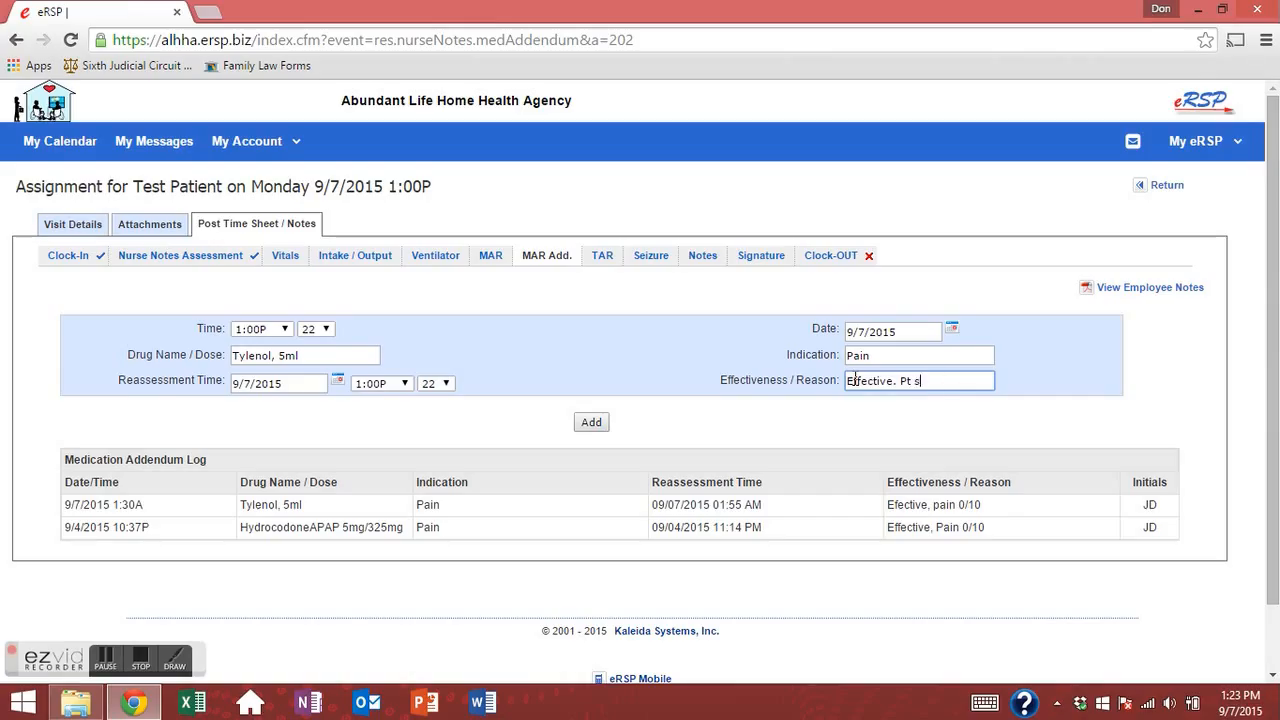
pyautogui.write('howl')
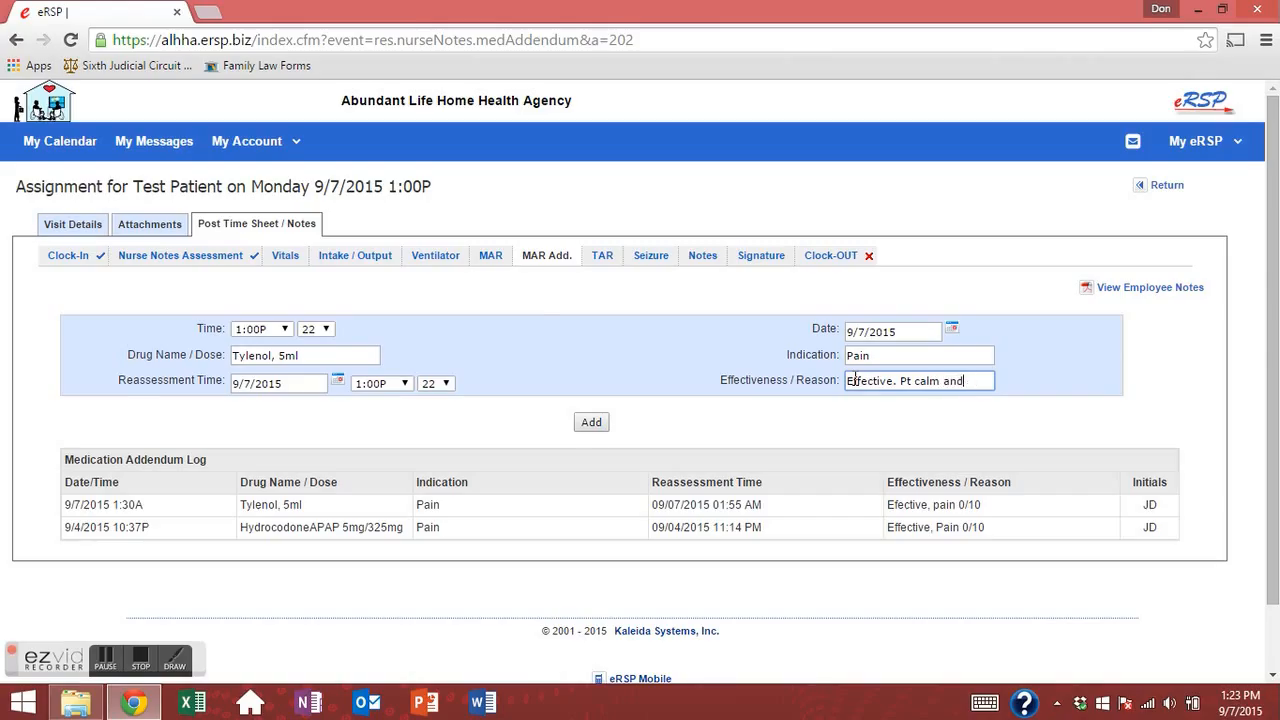
pyautogui.click(591, 422)
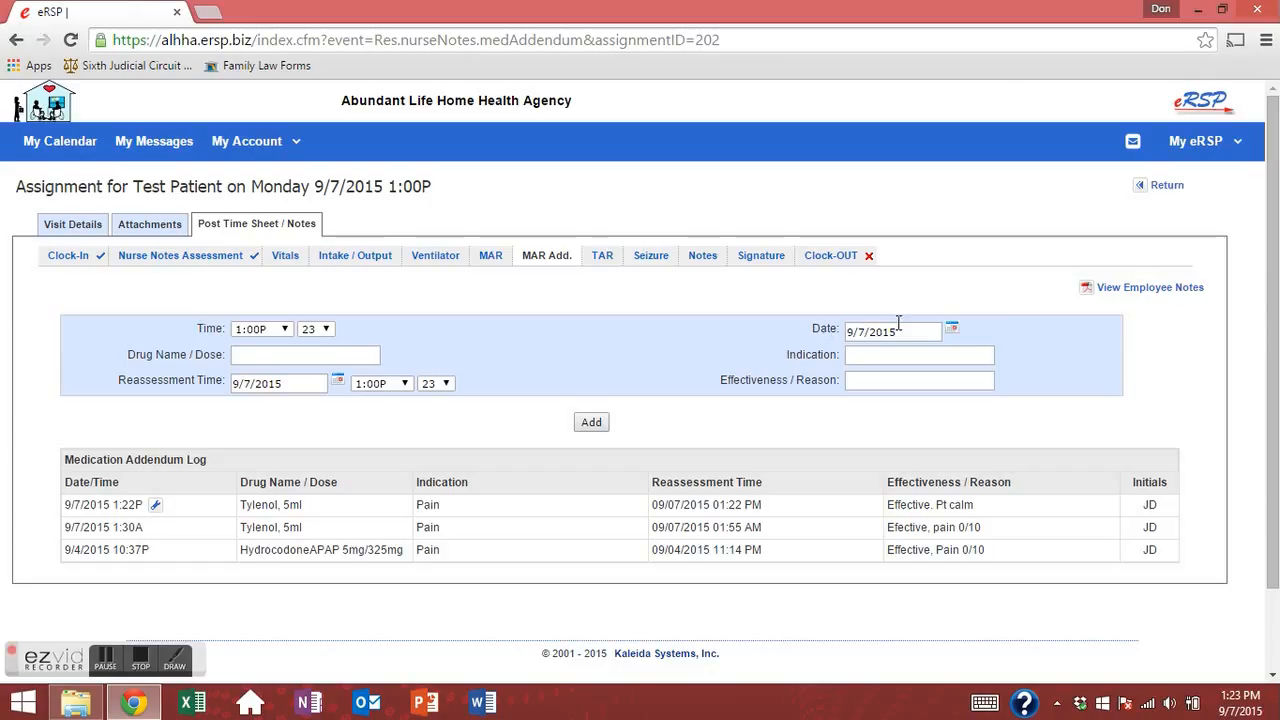
# Open the visit's nurse notes PDF via View Employee Notes and scroll through its pages.
pyautogui.click(1150, 290)
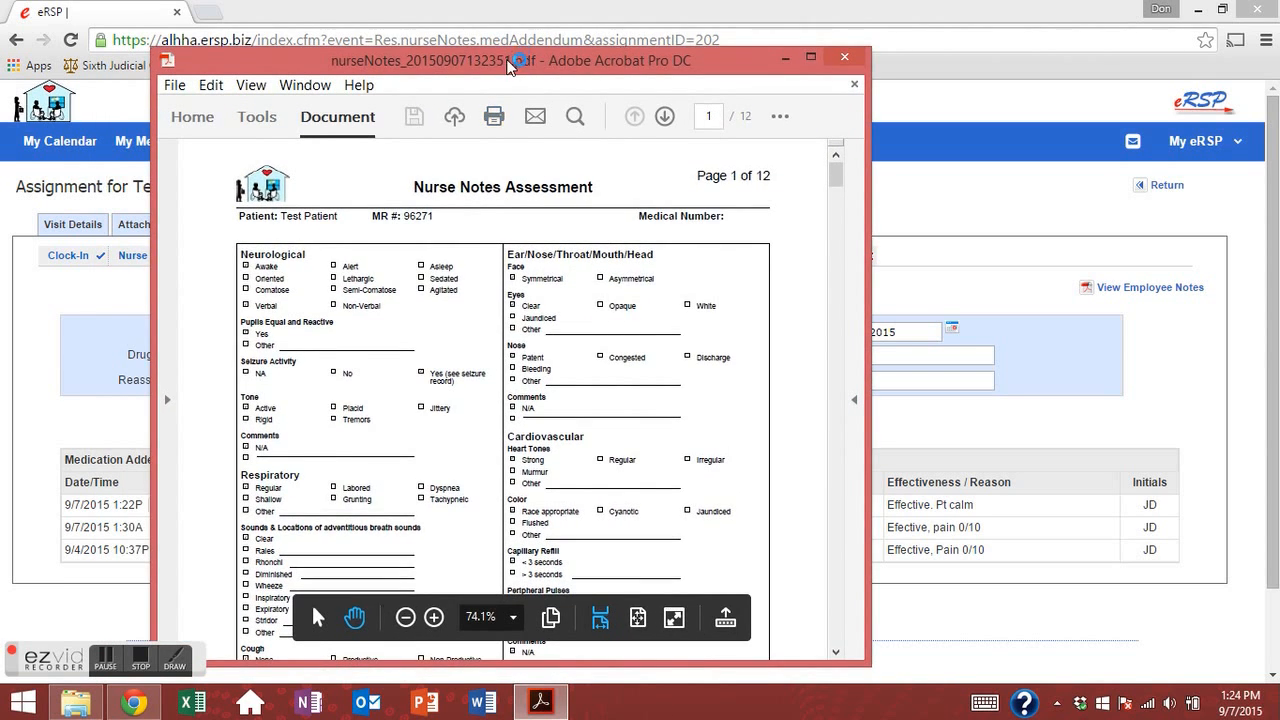
pyautogui.scroll(-8, 541, 386)
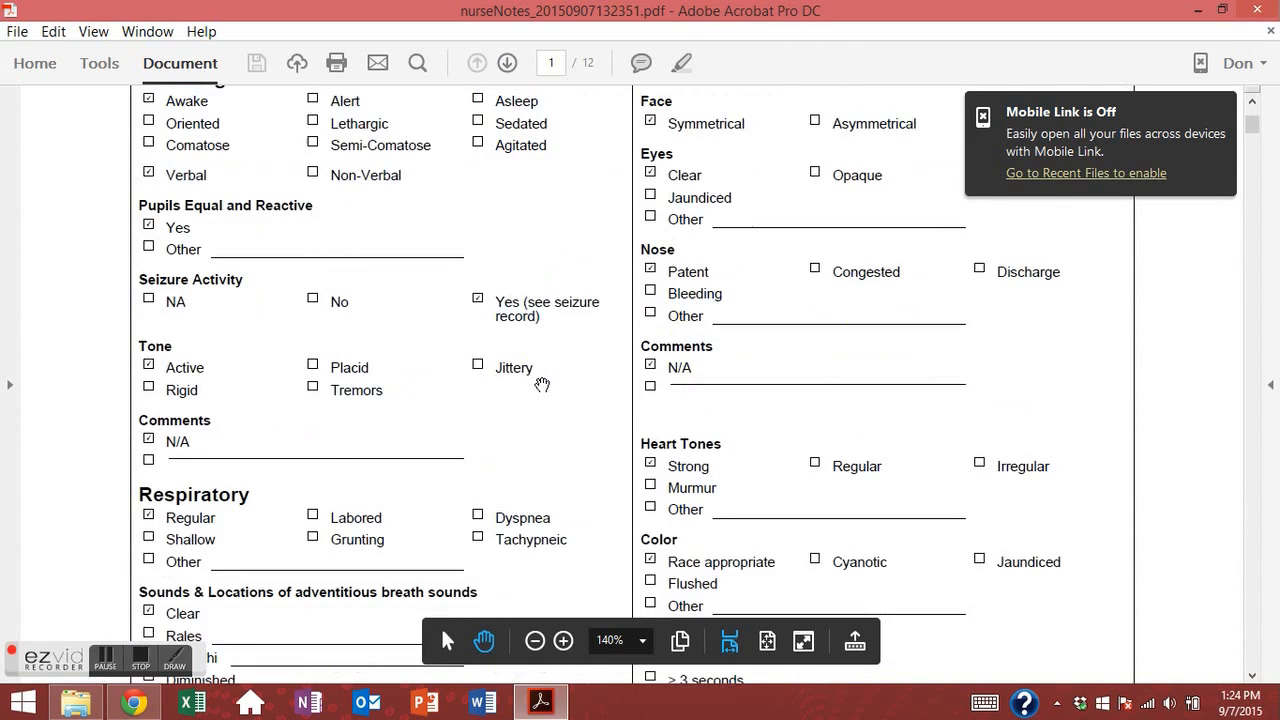
pyautogui.scroll(-15, 541, 386)
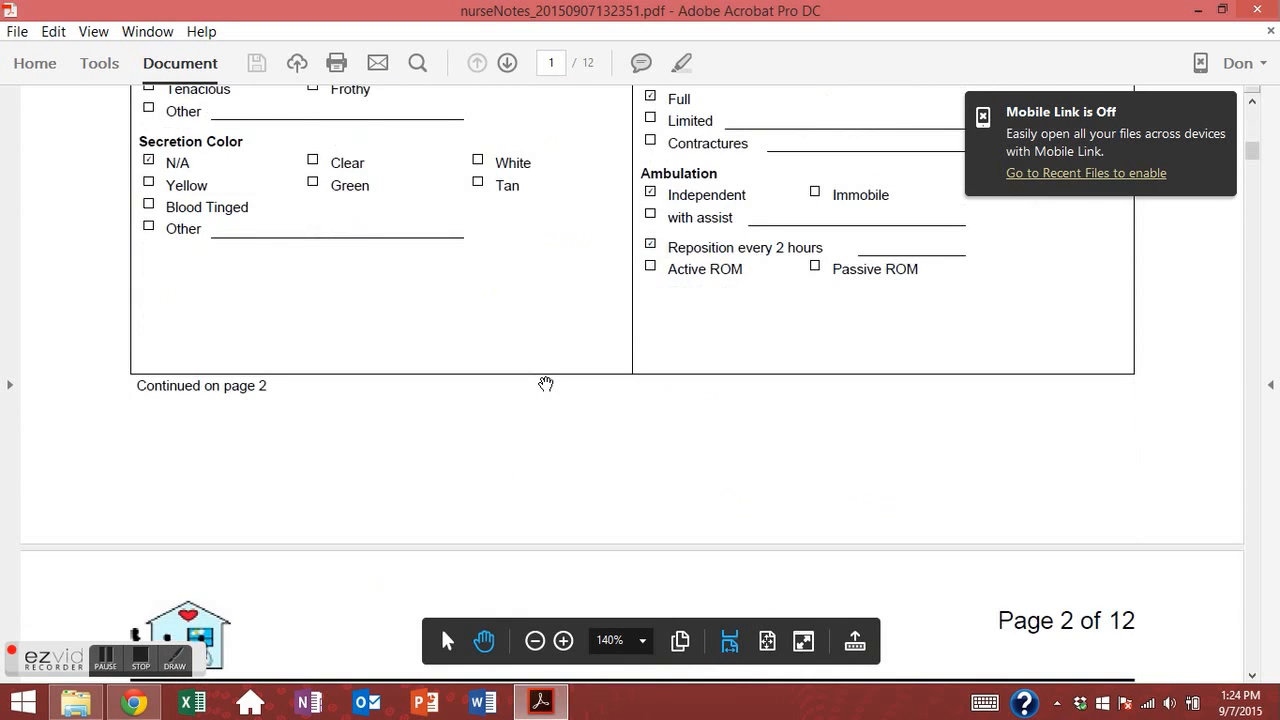
pyautogui.scroll(-15, 545, 384)
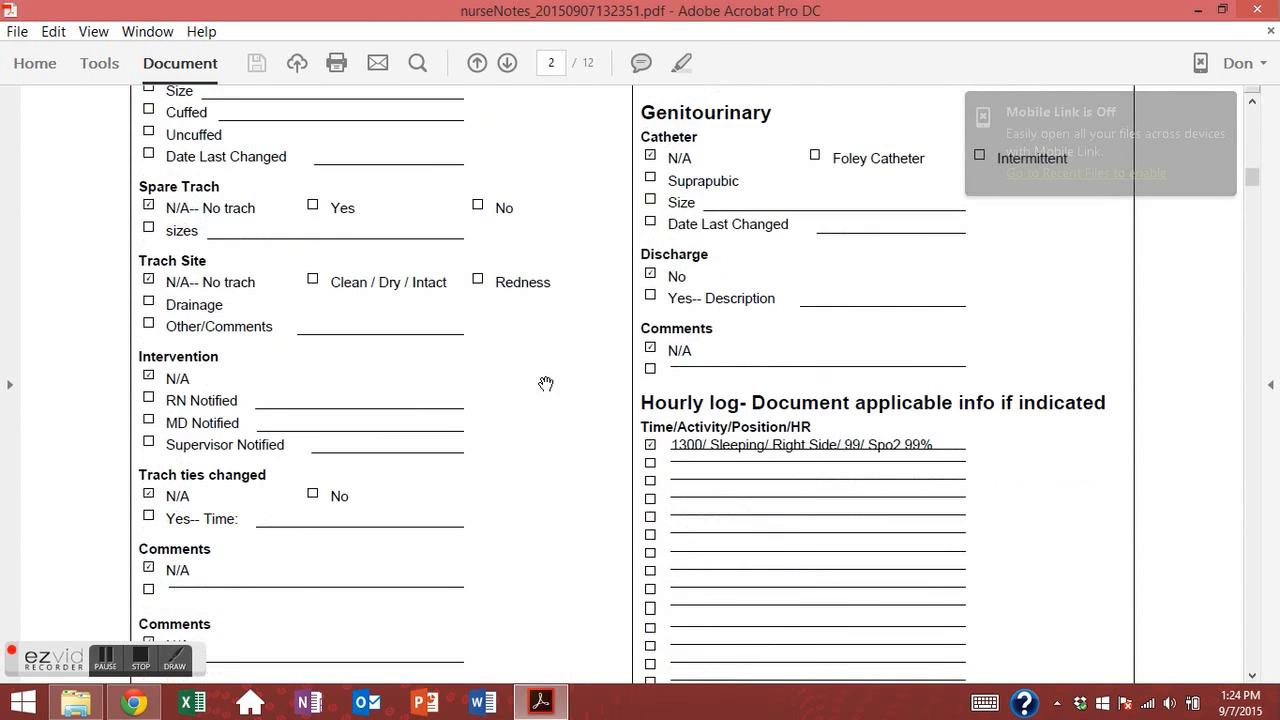
pyautogui.scroll(-12, 597, 357)
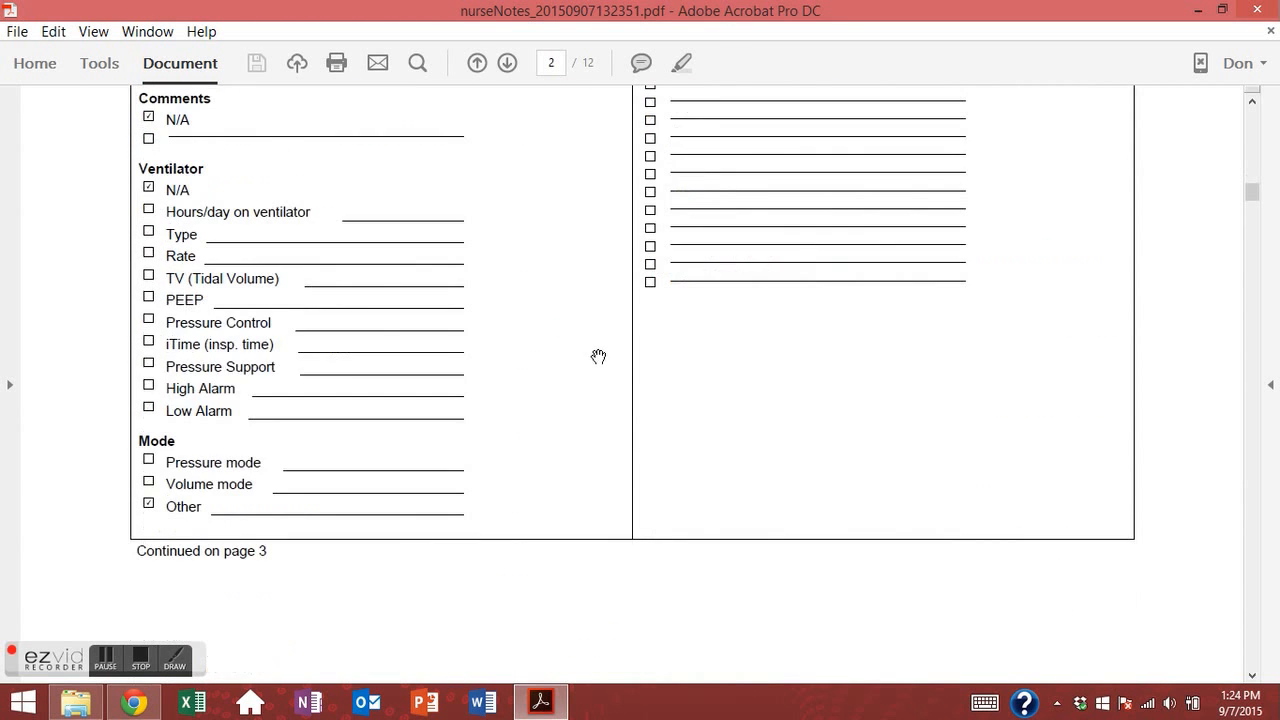
pyautogui.scroll(-15, 594, 358)
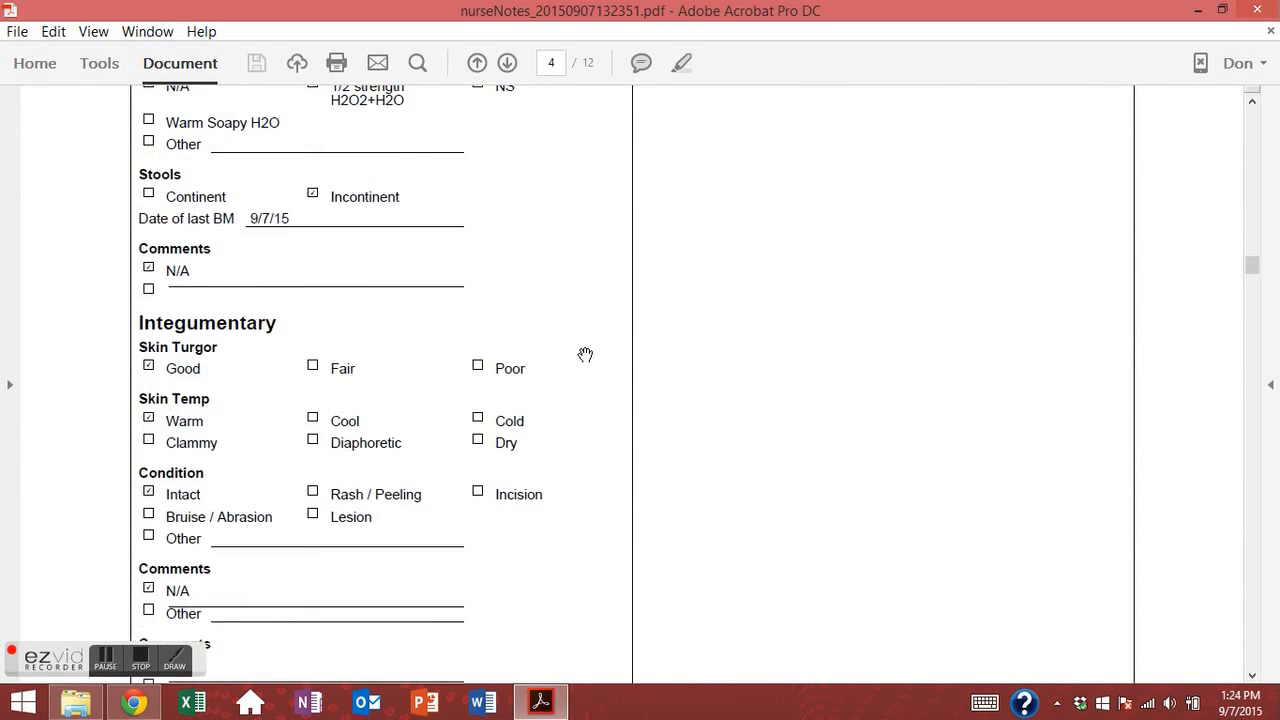
pyautogui.scroll(-5, 585, 356)
pyautogui.scroll(-10, 555, 372)
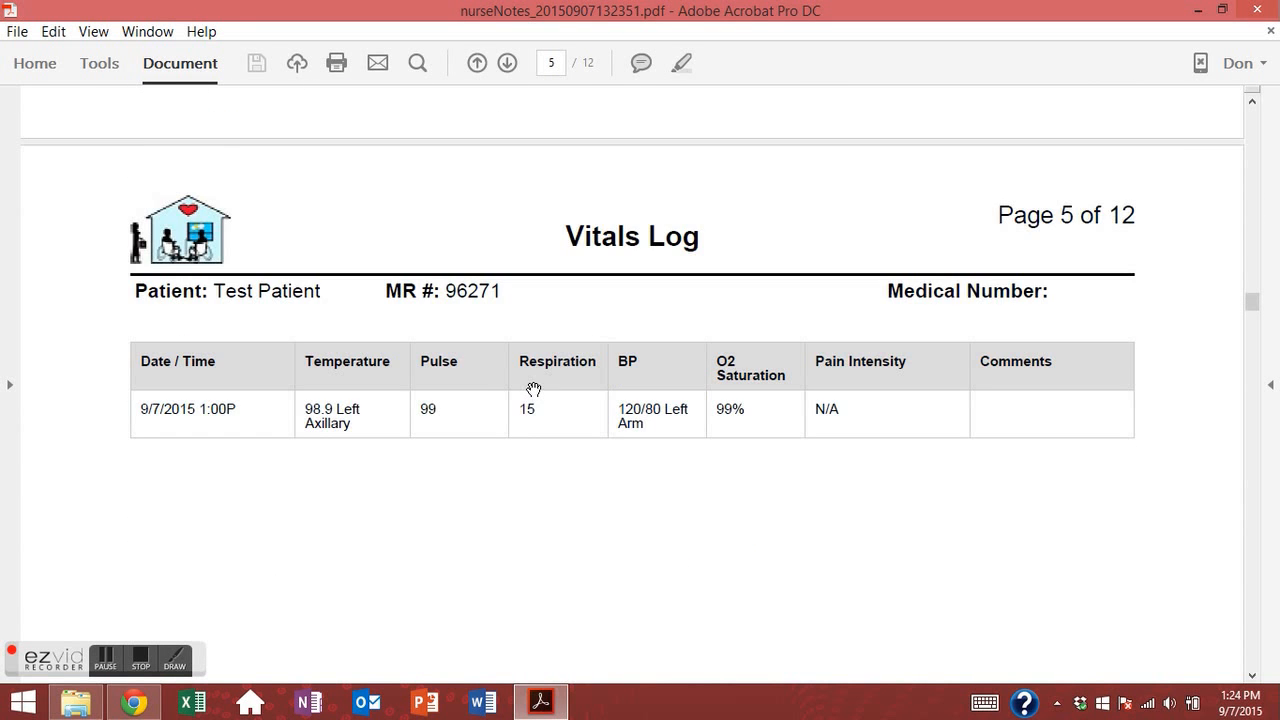
pyautogui.scroll(-10, 600, 390)
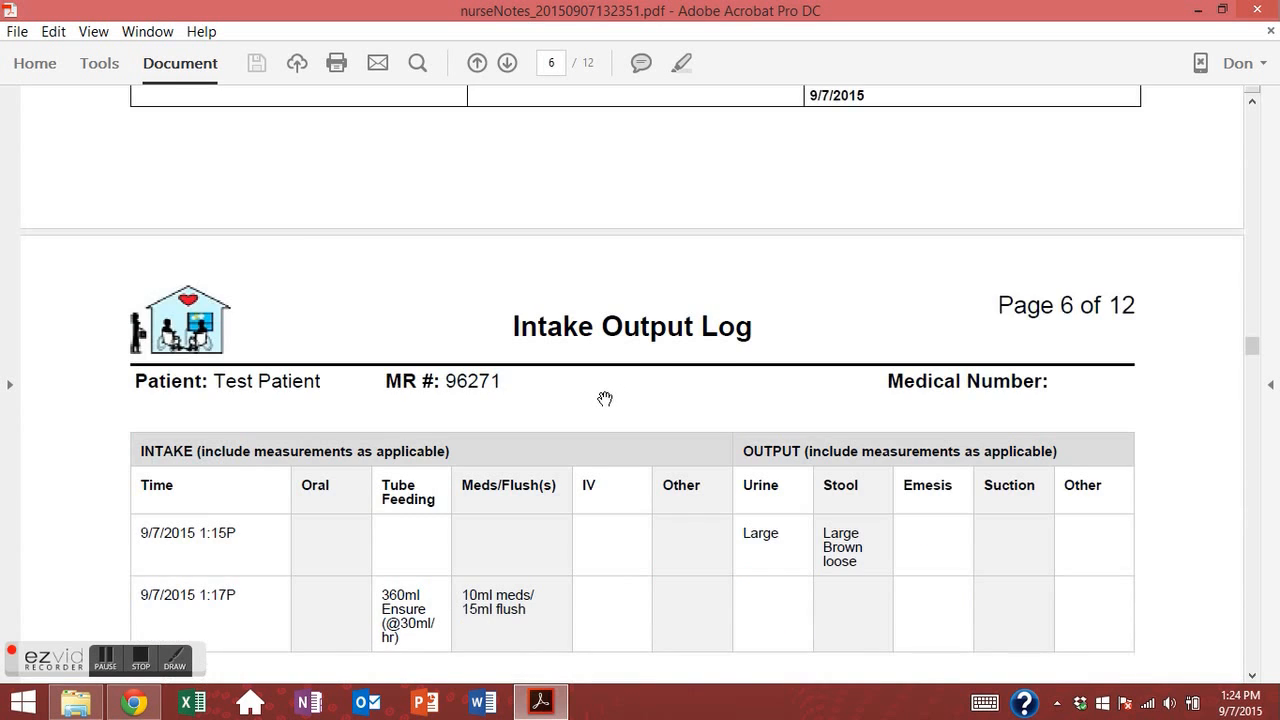
pyautogui.scroll(-10, 552, 372)
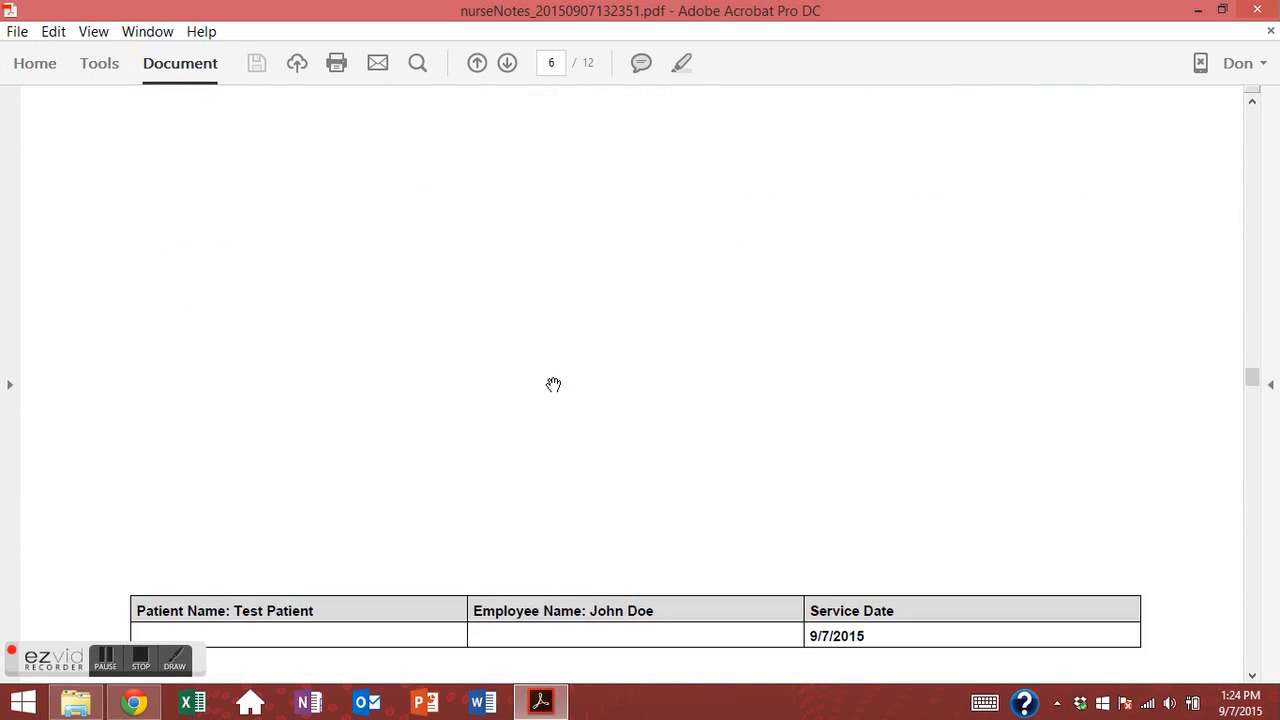
pyautogui.scroll(-10, 553, 388)
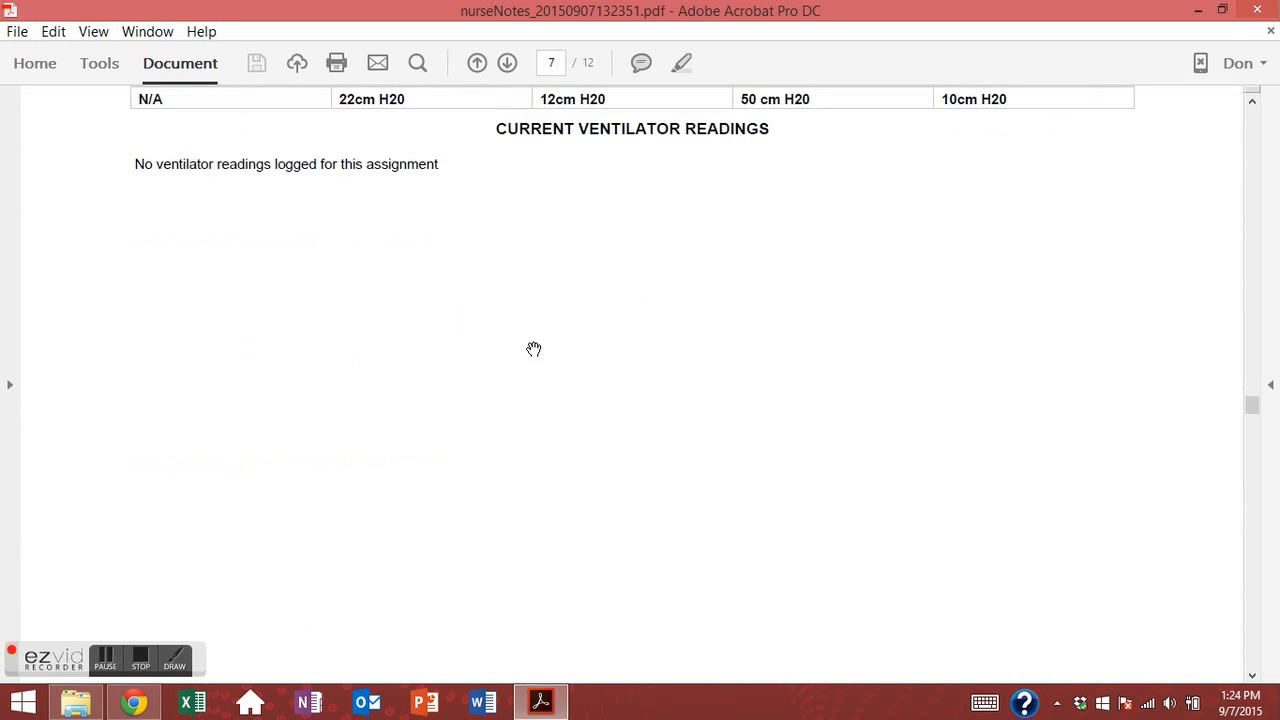
pyautogui.scroll(-10, 545, 335)
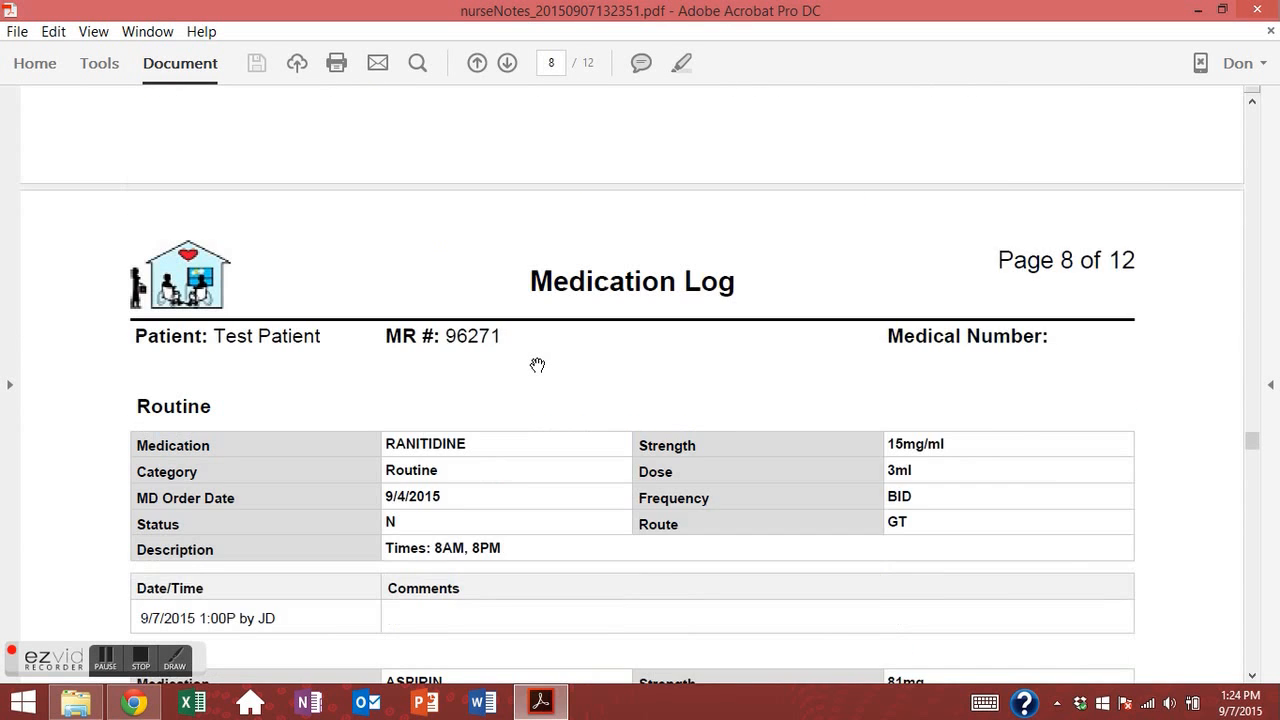
pyautogui.scroll(-10, 537, 362)
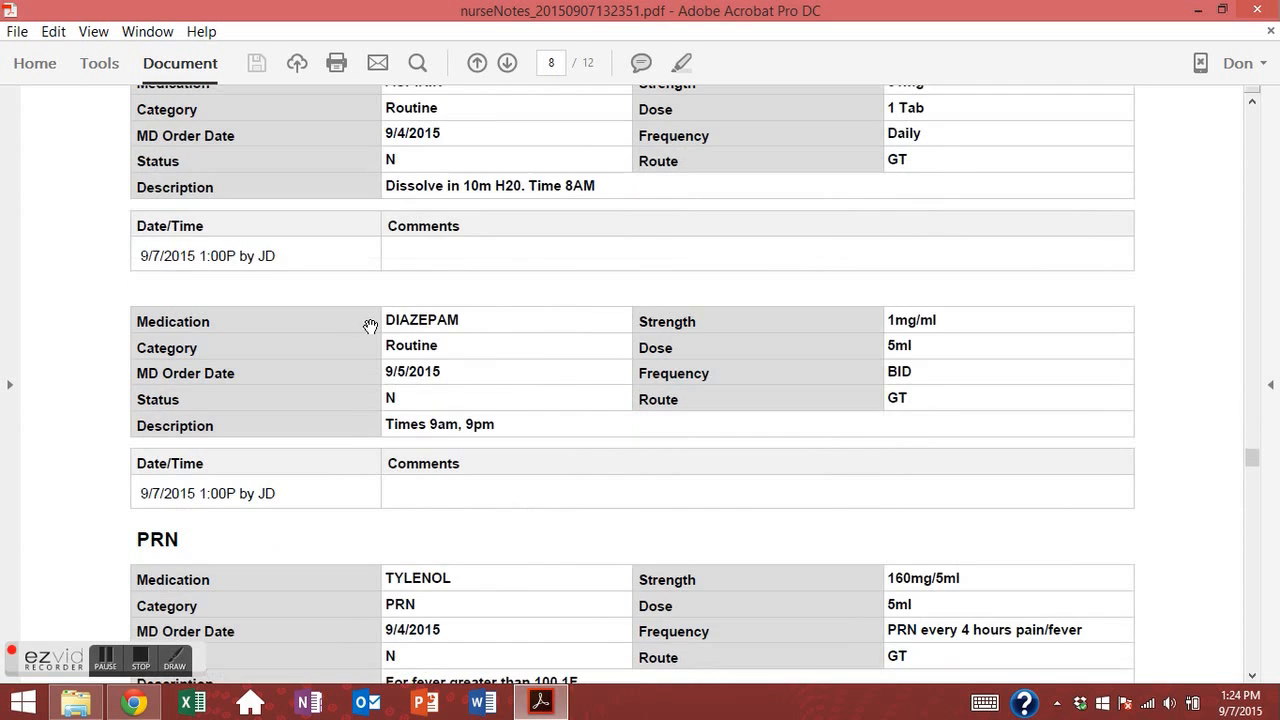
pyautogui.scroll(-5, 355, 332)
# Confirm the Tylenol entry in page 9's MAR Addendum Log, then close the PDF.
pyautogui.scroll(2, 149, 366)
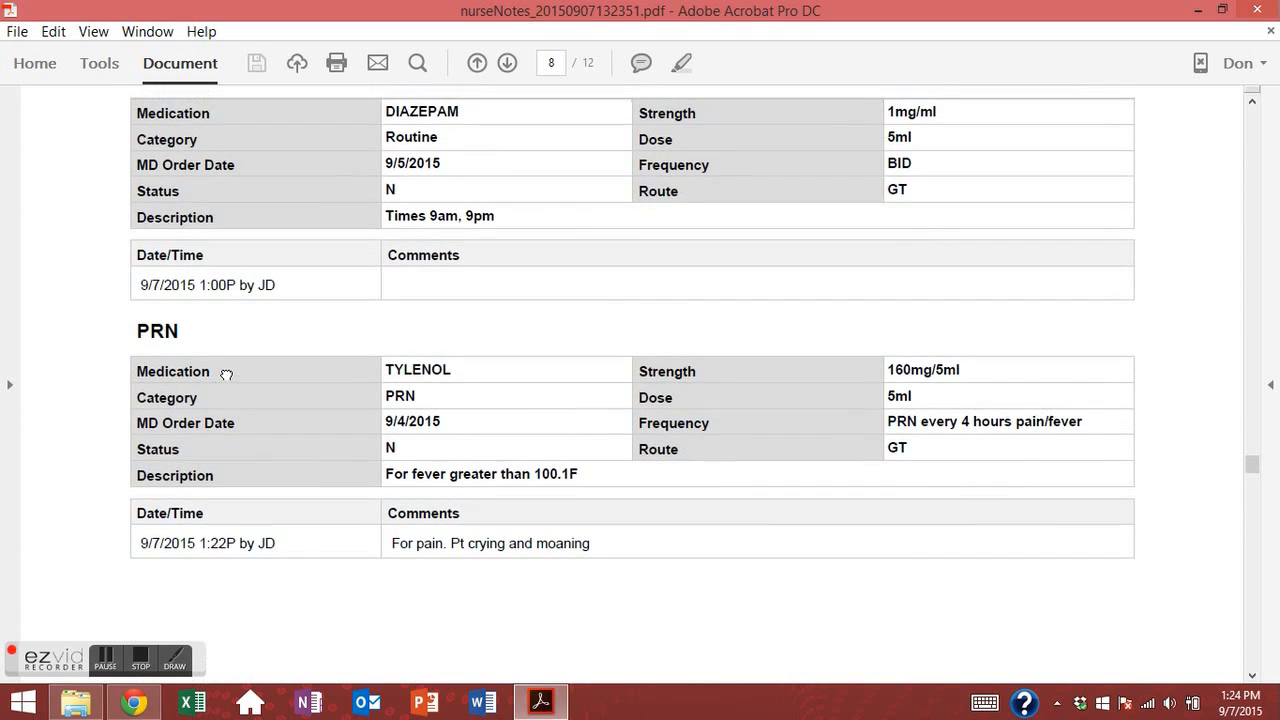
pyautogui.scroll(-2, 470, 440)
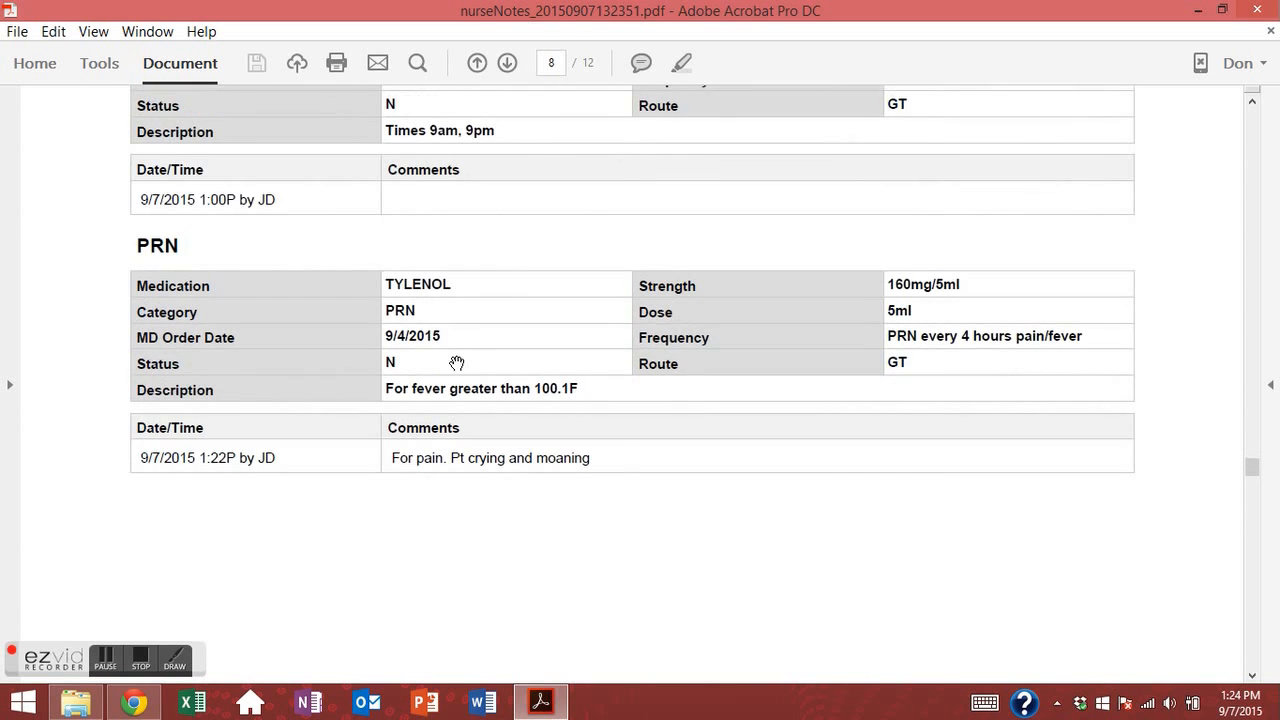
pyautogui.scroll(-7, 508, 429)
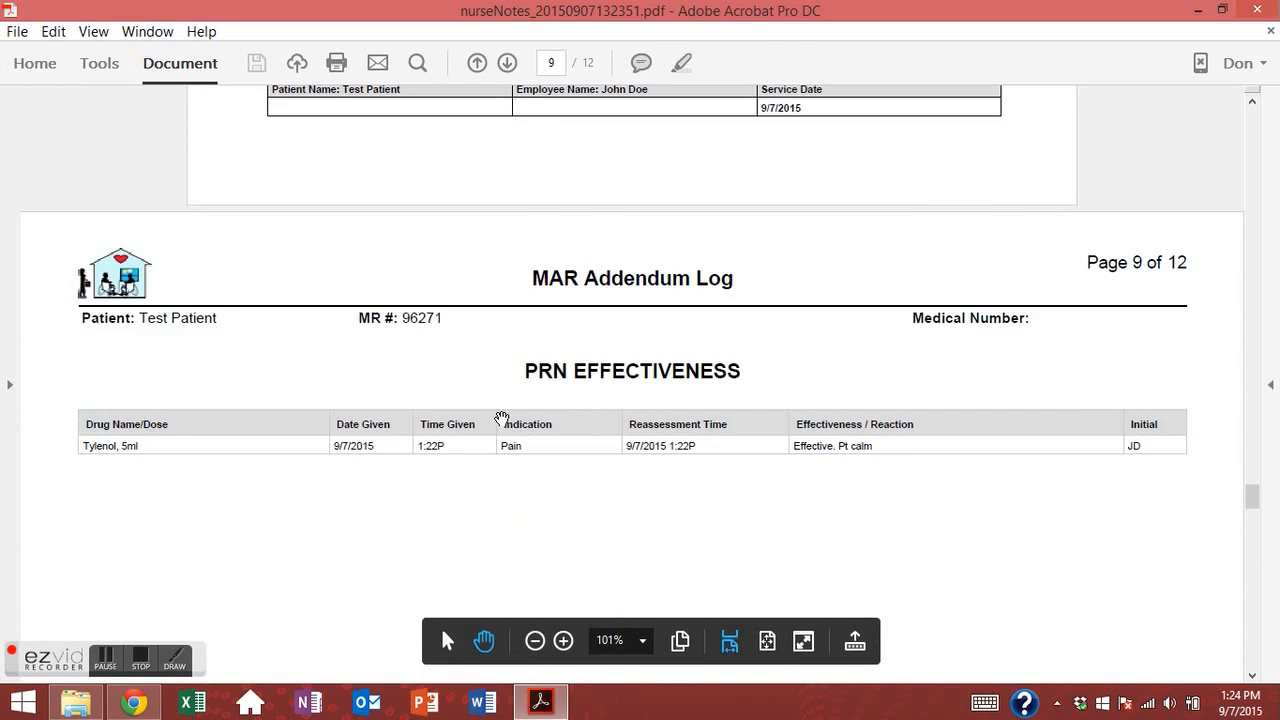
pyautogui.scroll(-1, 470, 314)
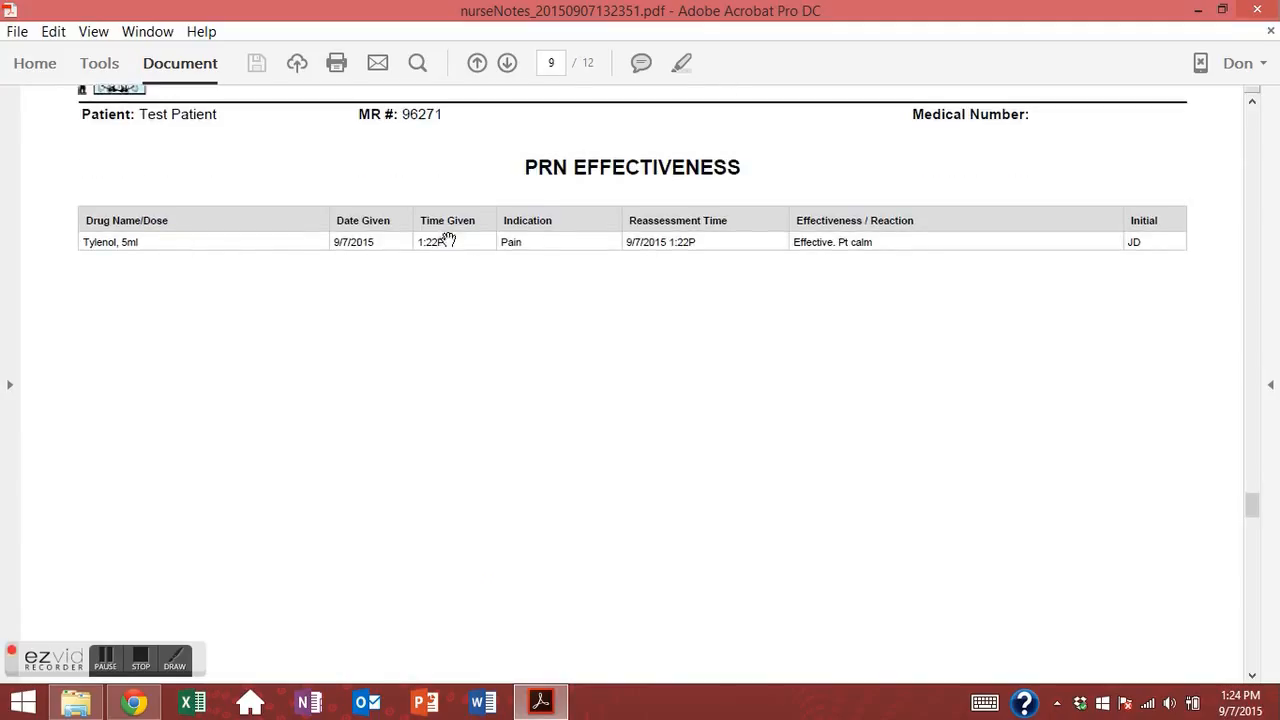
pyautogui.scroll(1, 447, 240)
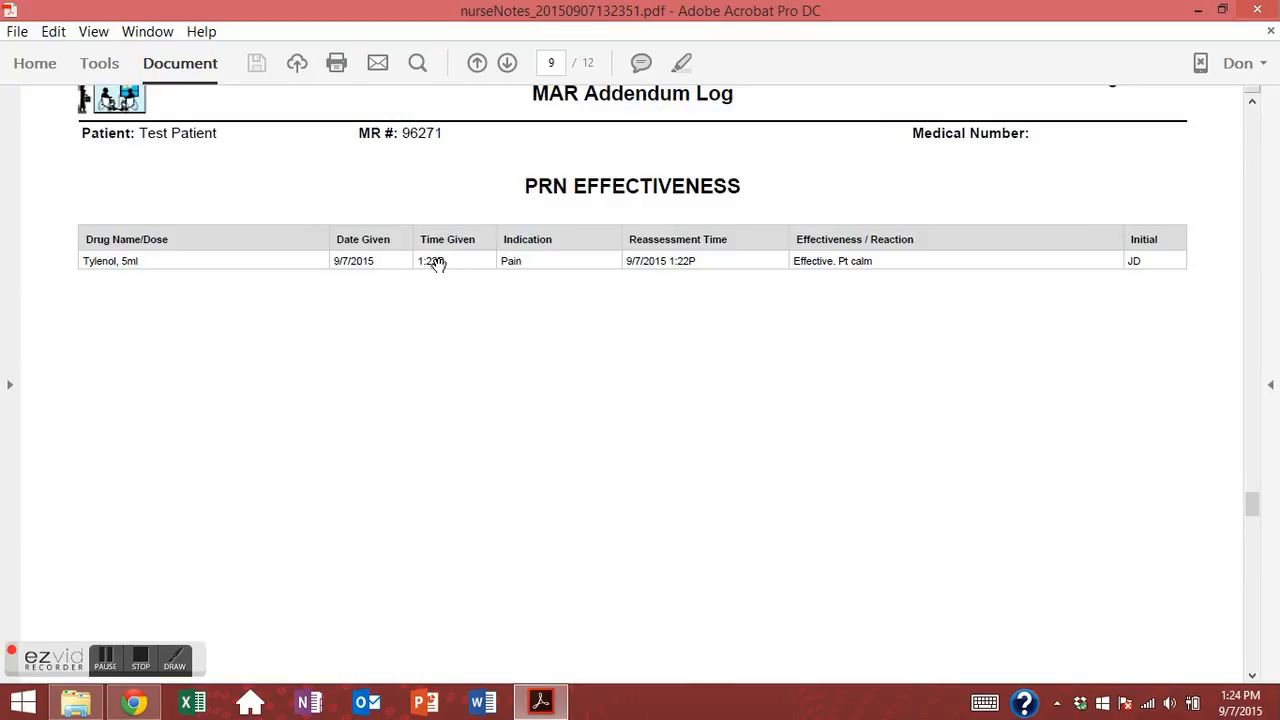
pyautogui.scroll(1, 437, 262)
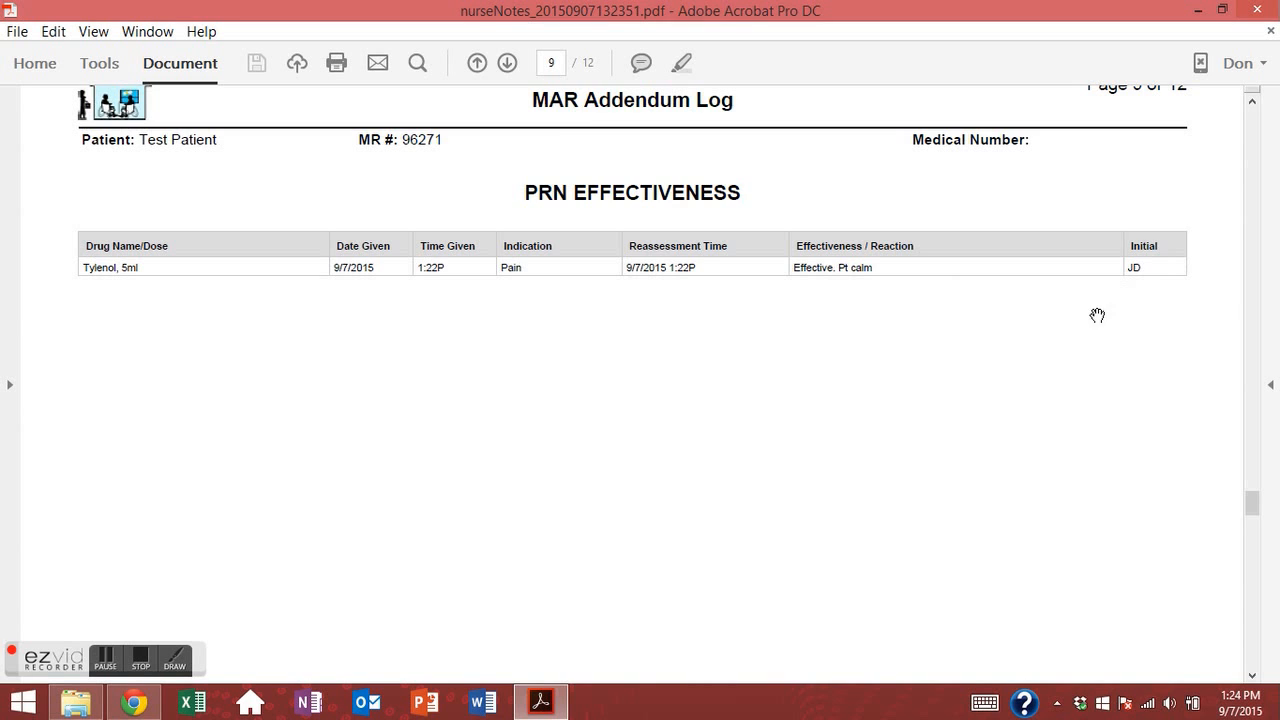
pyautogui.scroll(-2, 793, 377)
pyautogui.scroll(-15, 795, 378)
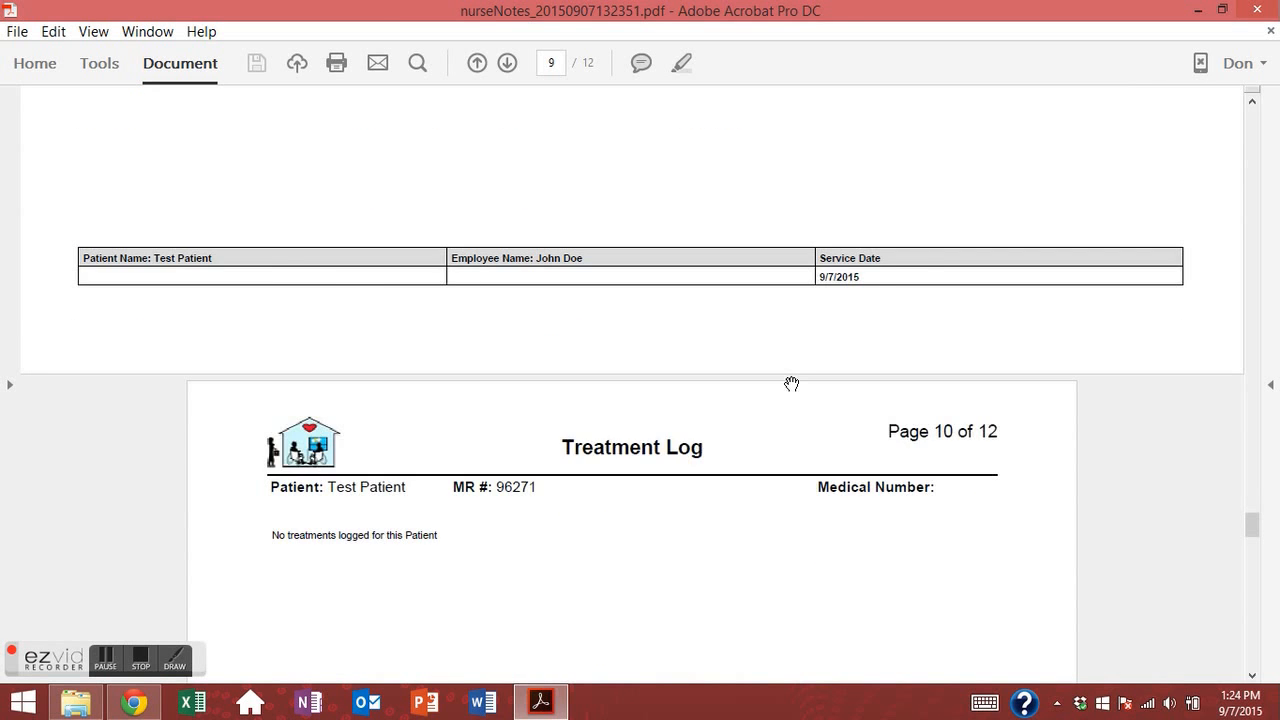
pyautogui.scroll(-20, 801, 381)
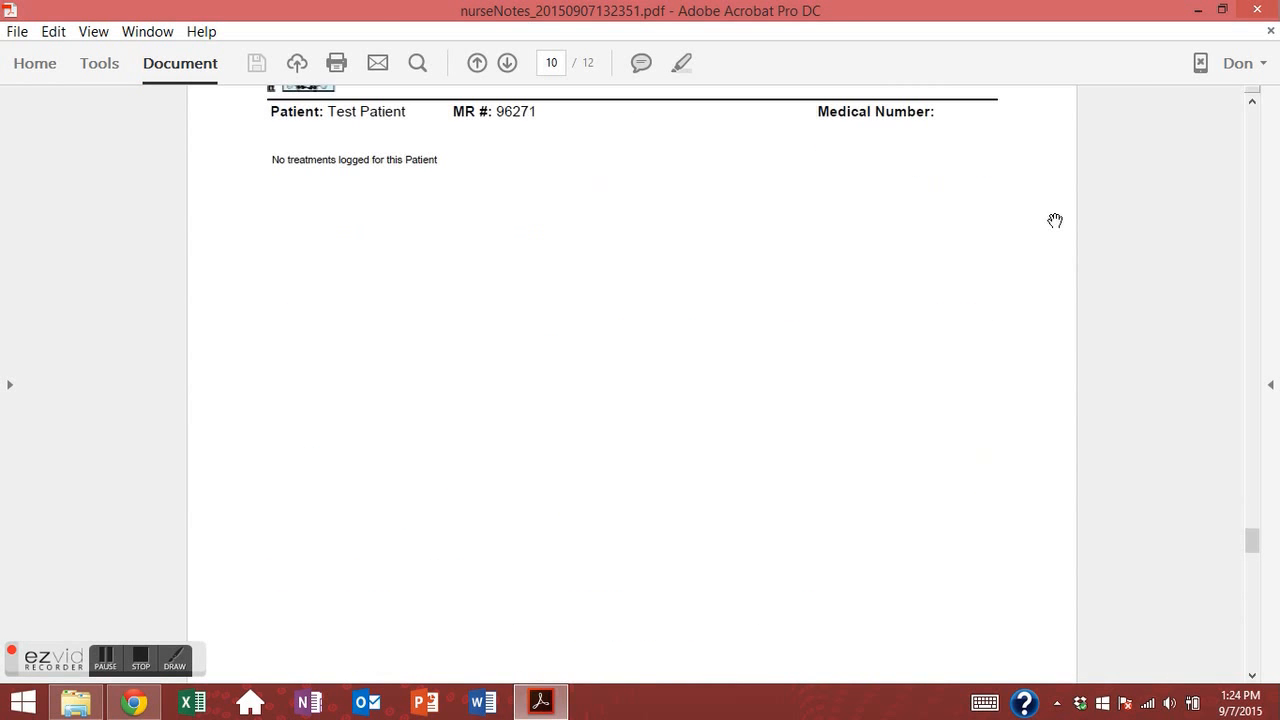
pyautogui.click(1257, 9)
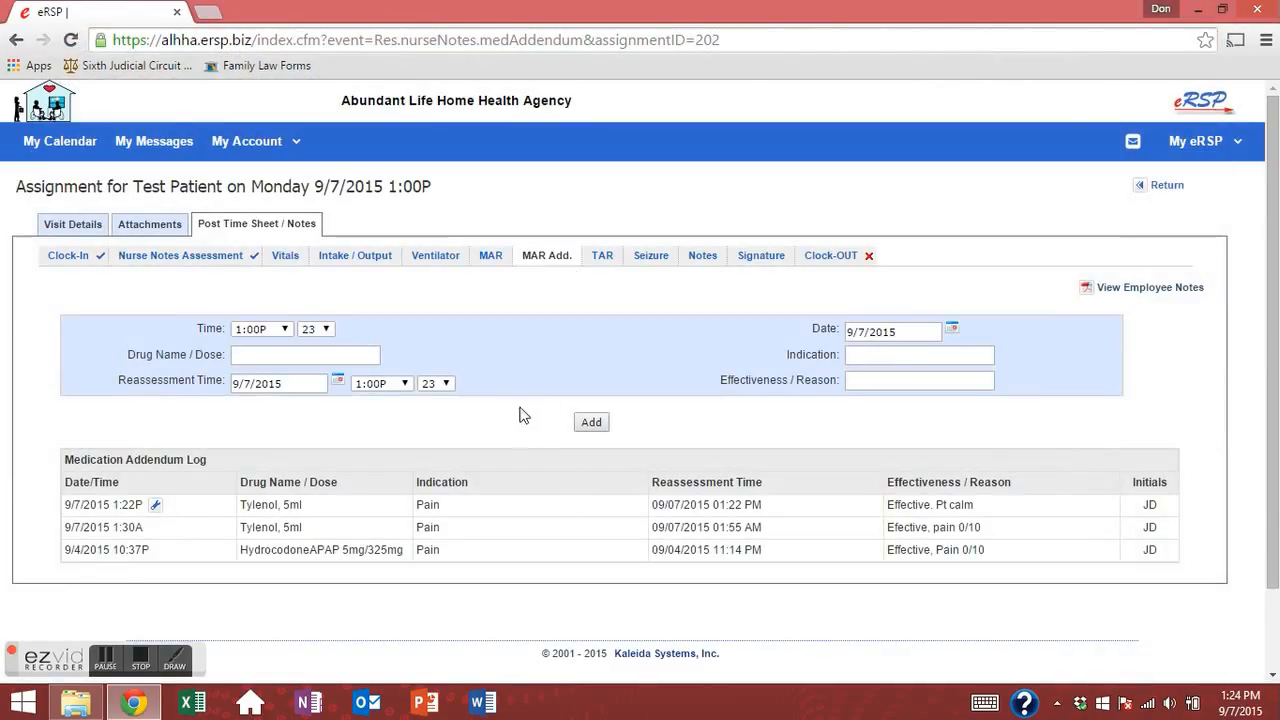
# On the TAR page, mark Bath and Change feed bag as Completed.
pyautogui.click(614, 258)
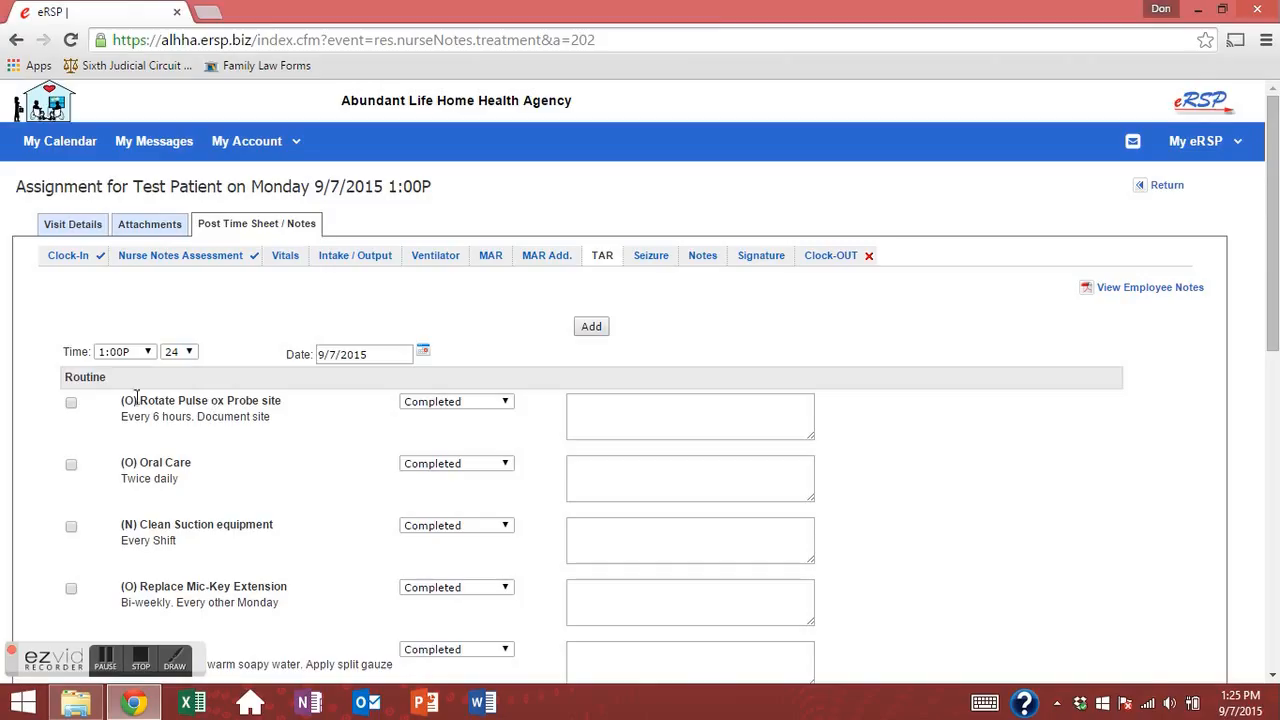
pyautogui.scroll(-2, 63, 449)
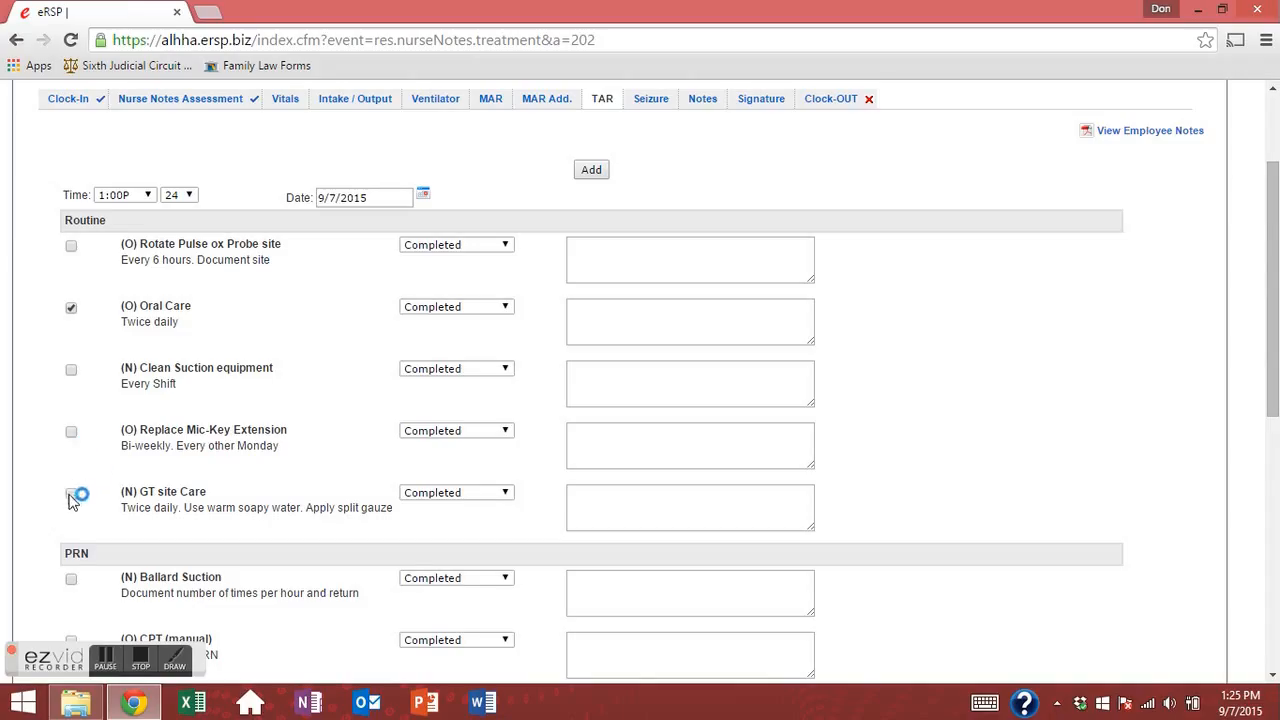
pyautogui.scroll(-2, 78, 470)
pyautogui.scroll(-2, 89, 540)
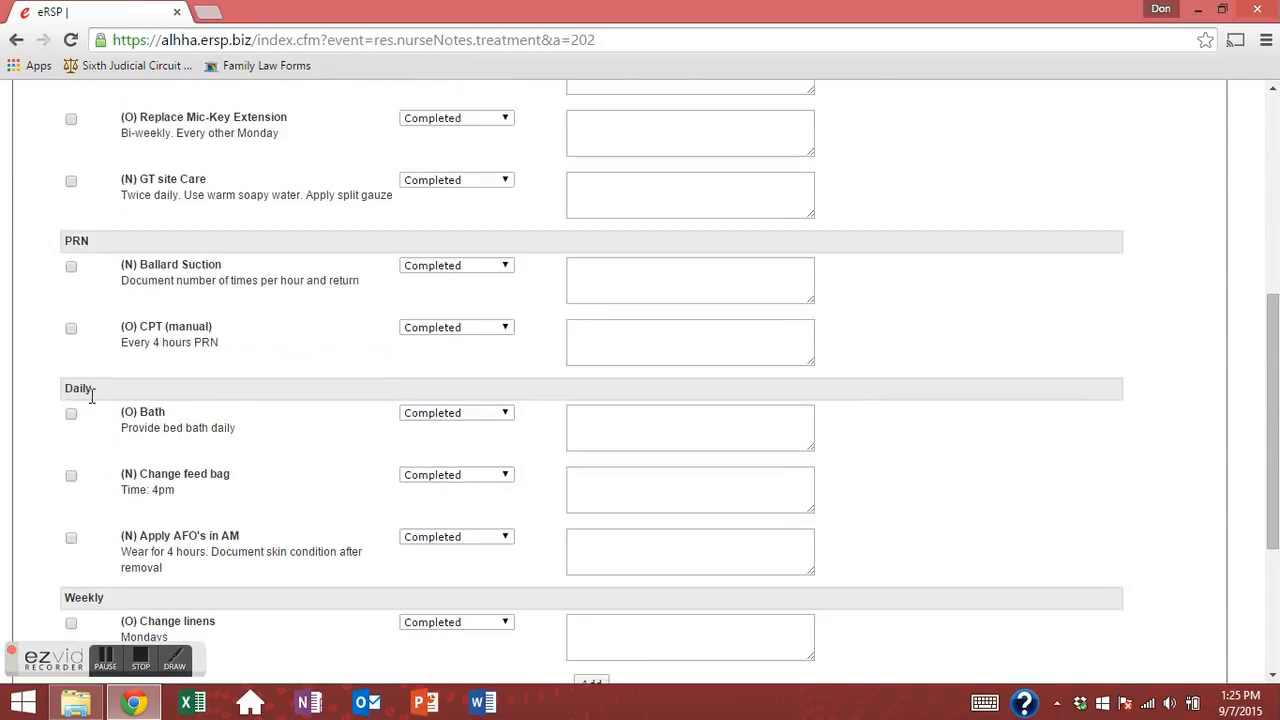
pyautogui.click(71, 412)
pyautogui.scroll(-2, 85, 390)
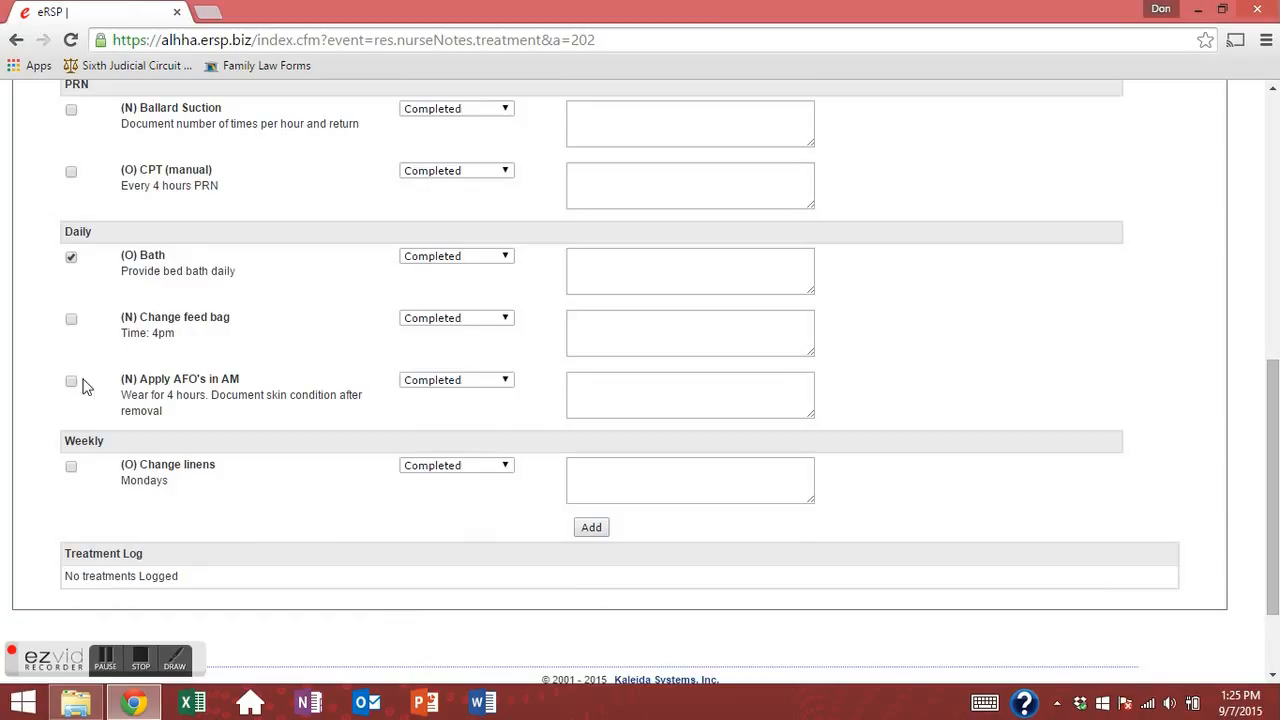
pyautogui.click(71, 319)
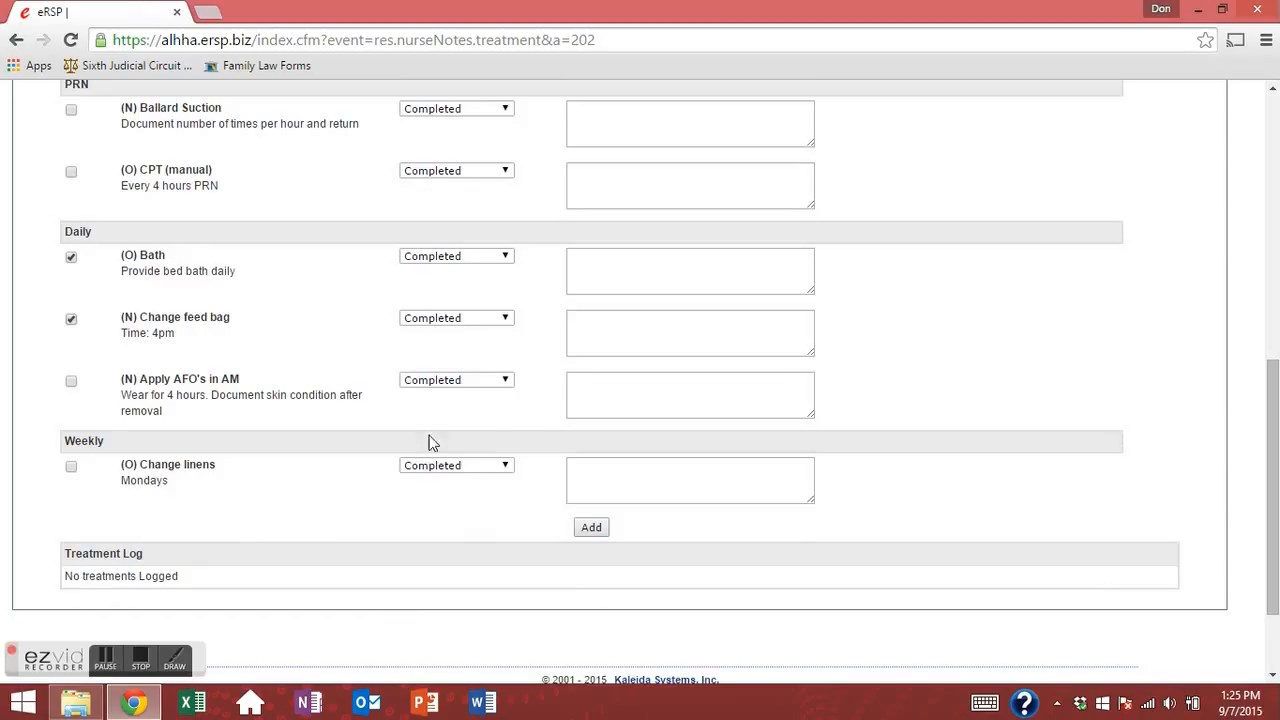
pyautogui.click(480, 322)
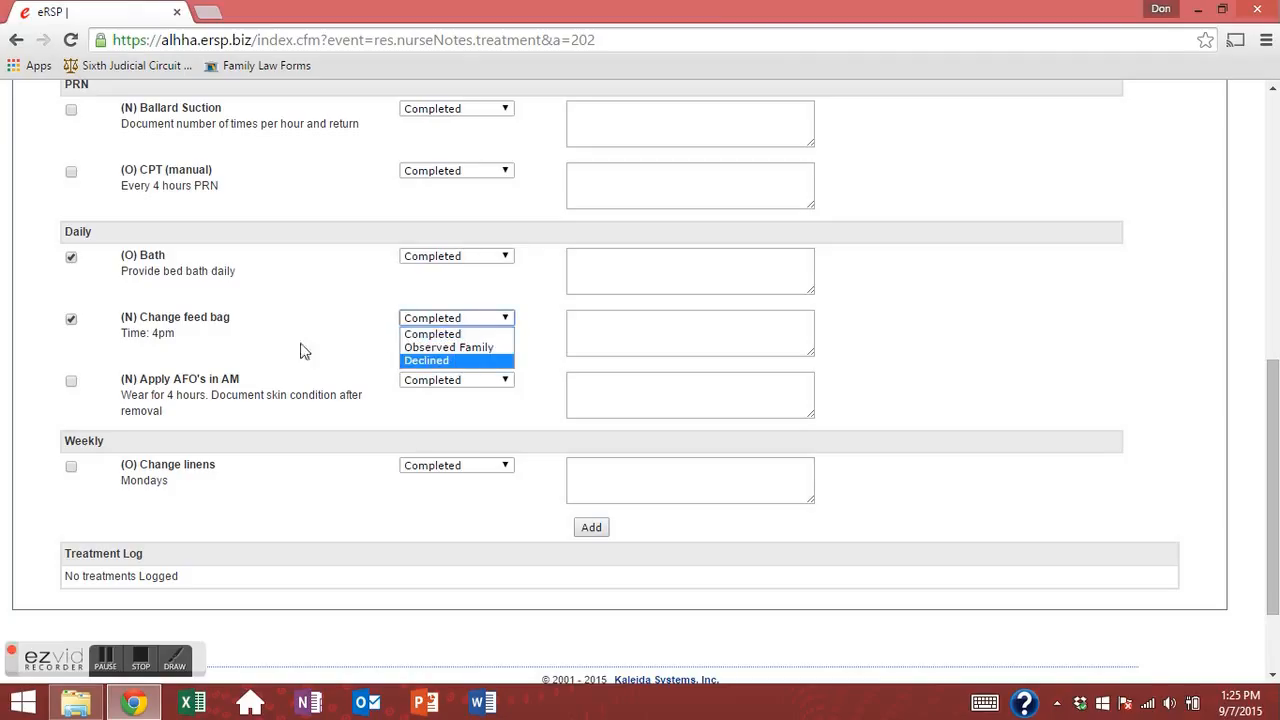
pyautogui.click(334, 314)
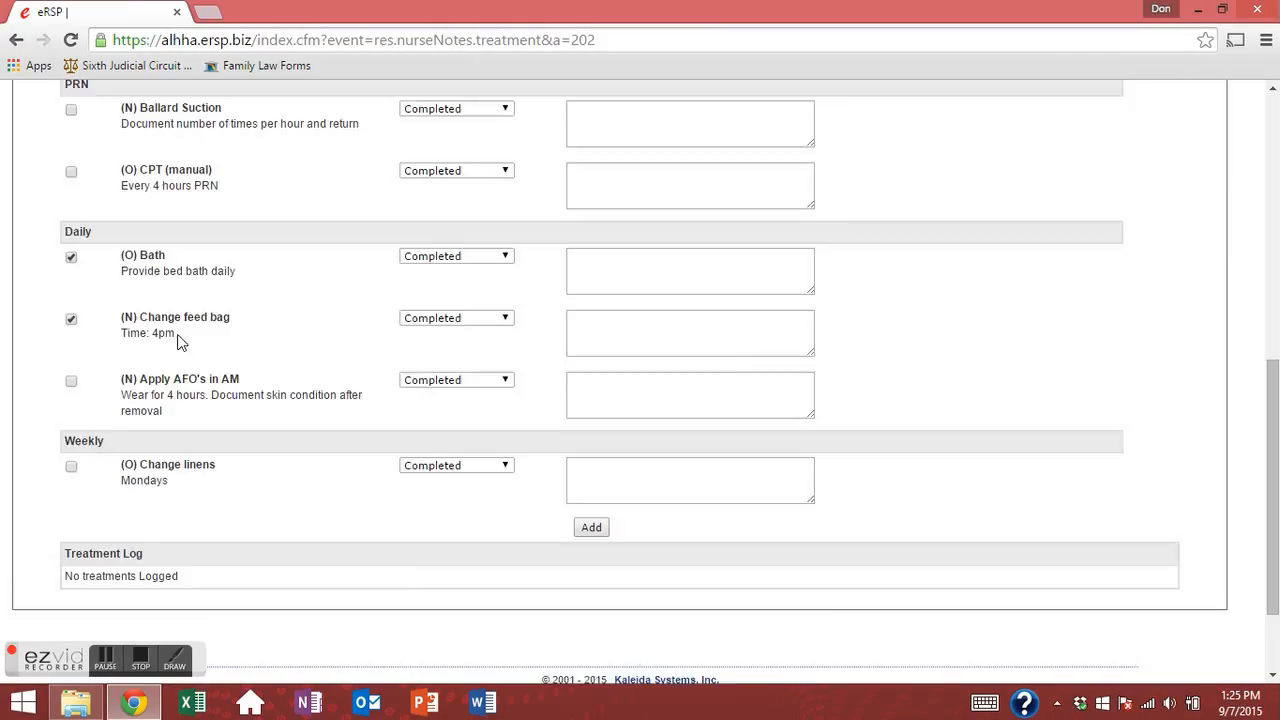
# Note 'Included shampoo and shave' in the Bath treatment's comment box.
pyautogui.scroll(10, 180, 342)
pyautogui.click(580, 412)
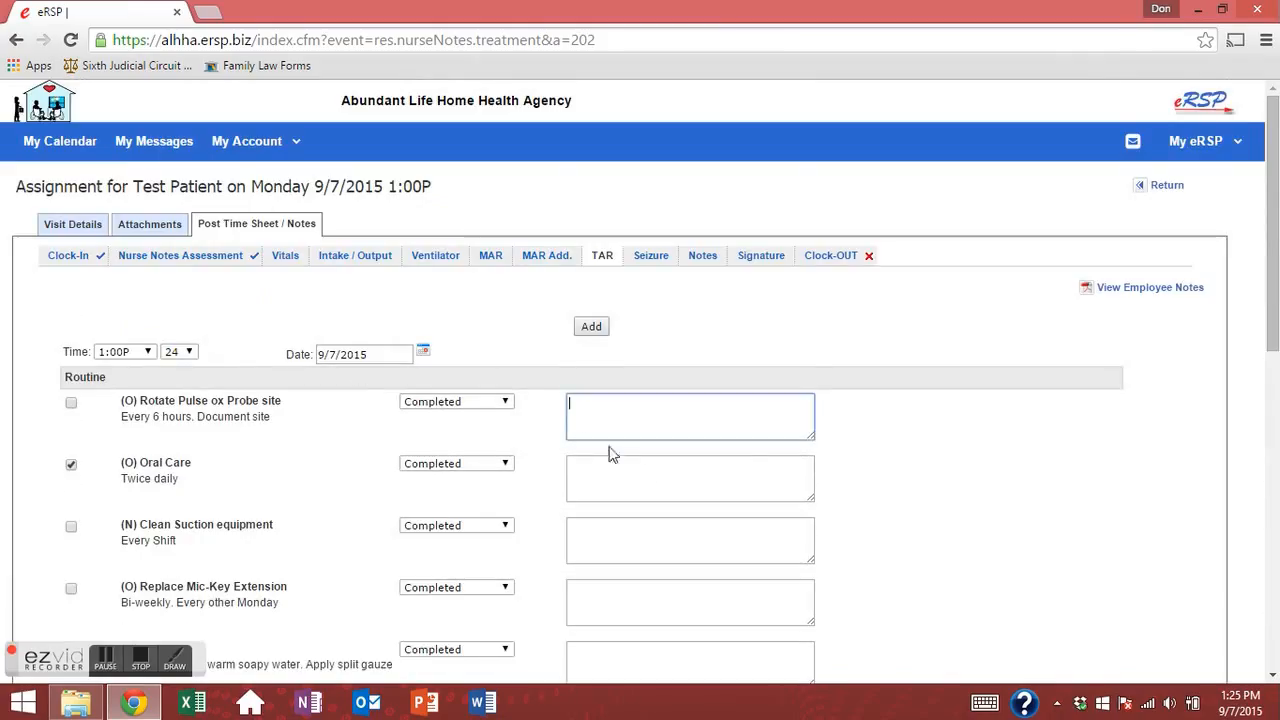
pyautogui.click(643, 469)
pyautogui.scroll(-3, 630, 472)
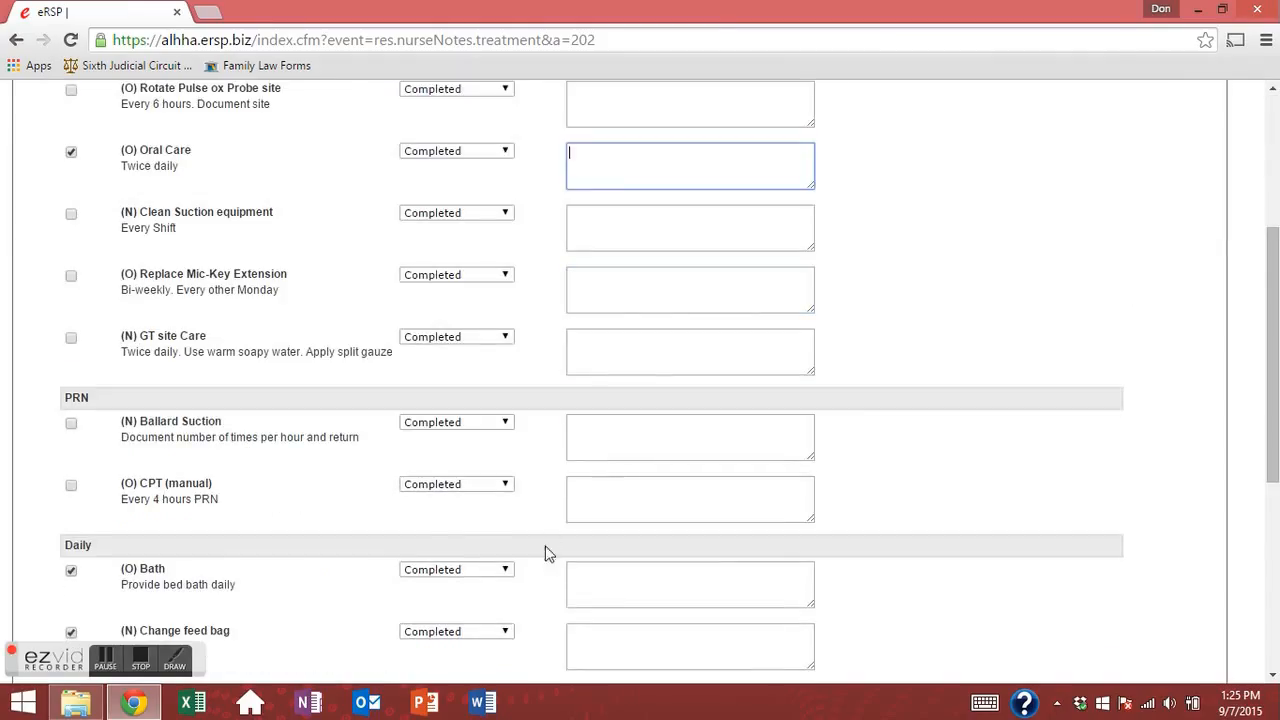
pyautogui.click(624, 587)
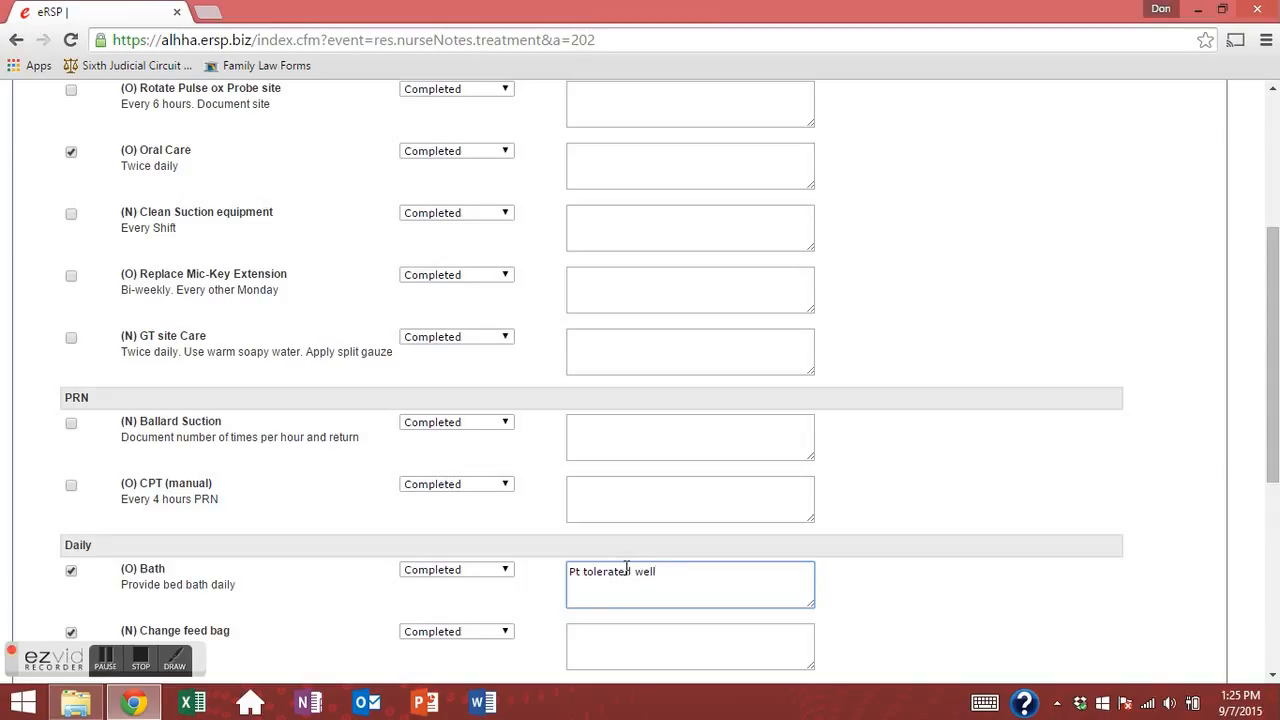
pyautogui.press('BackSpace')
pyautogui.press('BackSpace')
pyautogui.press('BackSpace')
pyautogui.press('BackSpace')
pyautogui.press('BackSpace')
pyautogui.press('BackSpace')
pyautogui.press('BackSpace')
pyautogui.press('BackSpace')
pyautogui.press('BackSpace')
pyautogui.press('BackSpace')
pyautogui.press('BackSpace')
pyautogui.press('BackSpace')
pyautogui.press('BackSpace')
pyautogui.press('BackSpace')
pyautogui.write('Ub')
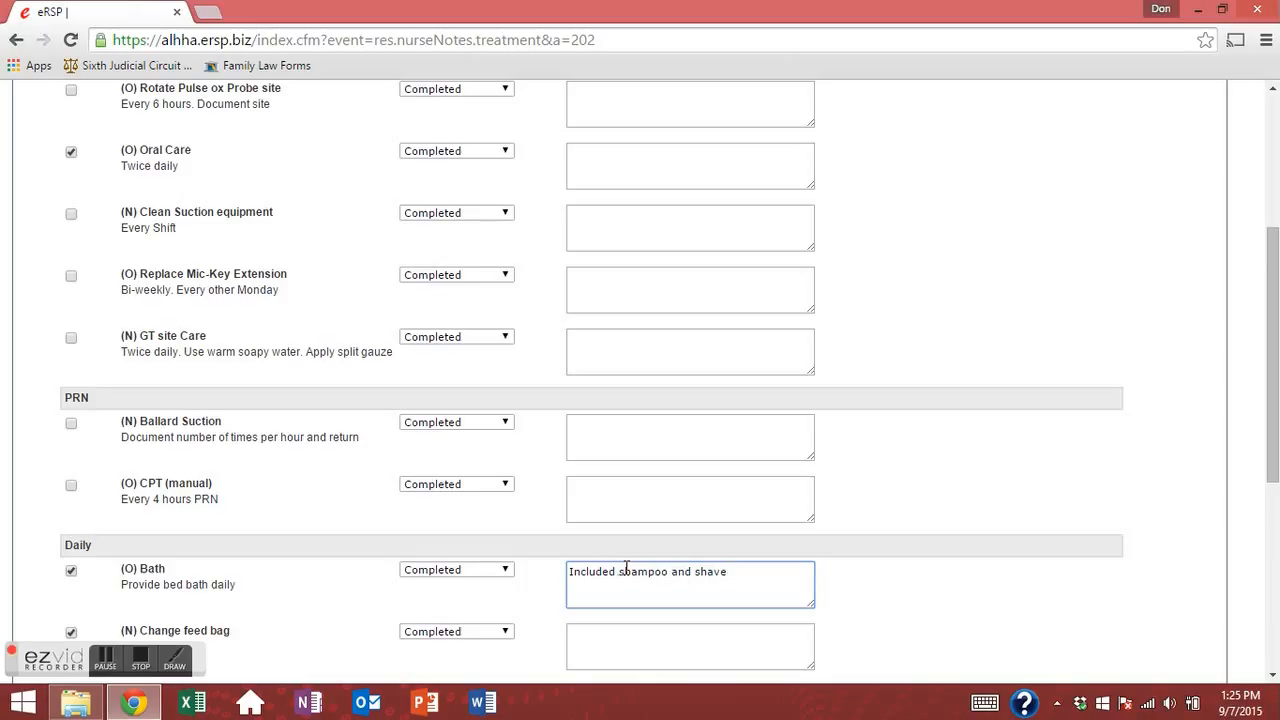
pyautogui.click(540, 594)
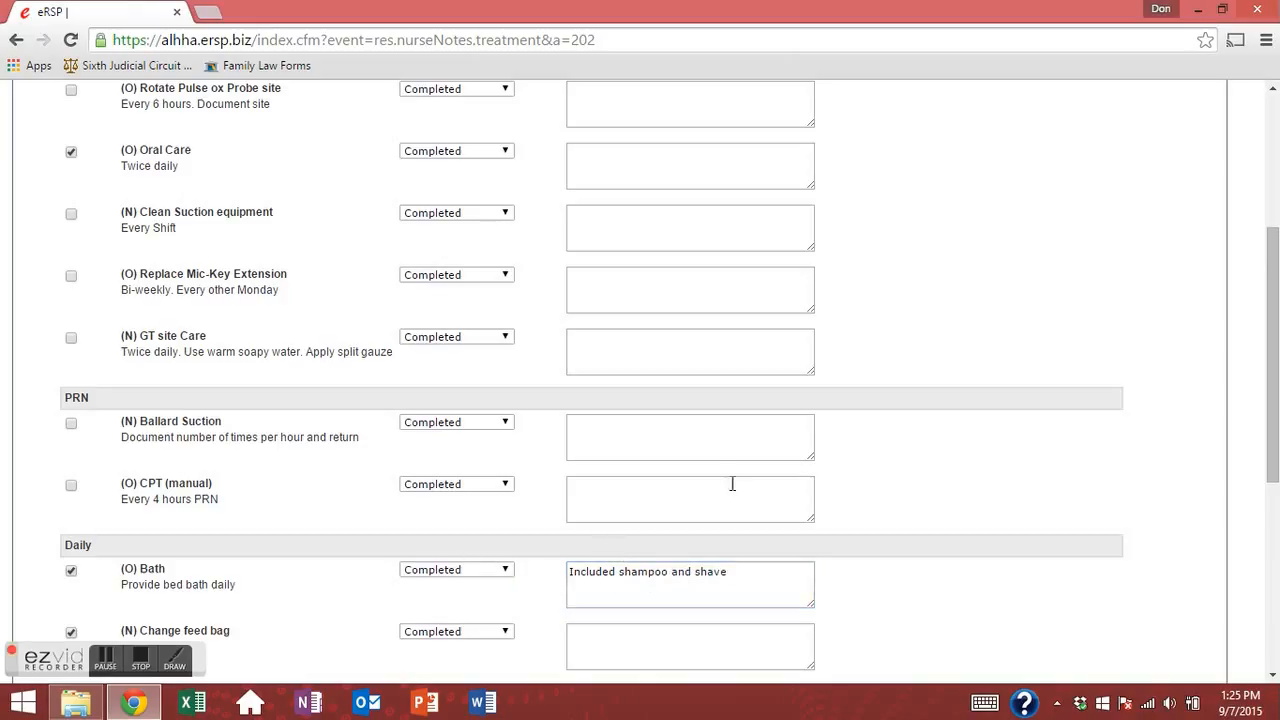
# Add the checked Oral Care, Bath and Change feed bag treatments to the log.
pyautogui.scroll(-3, 687, 514)
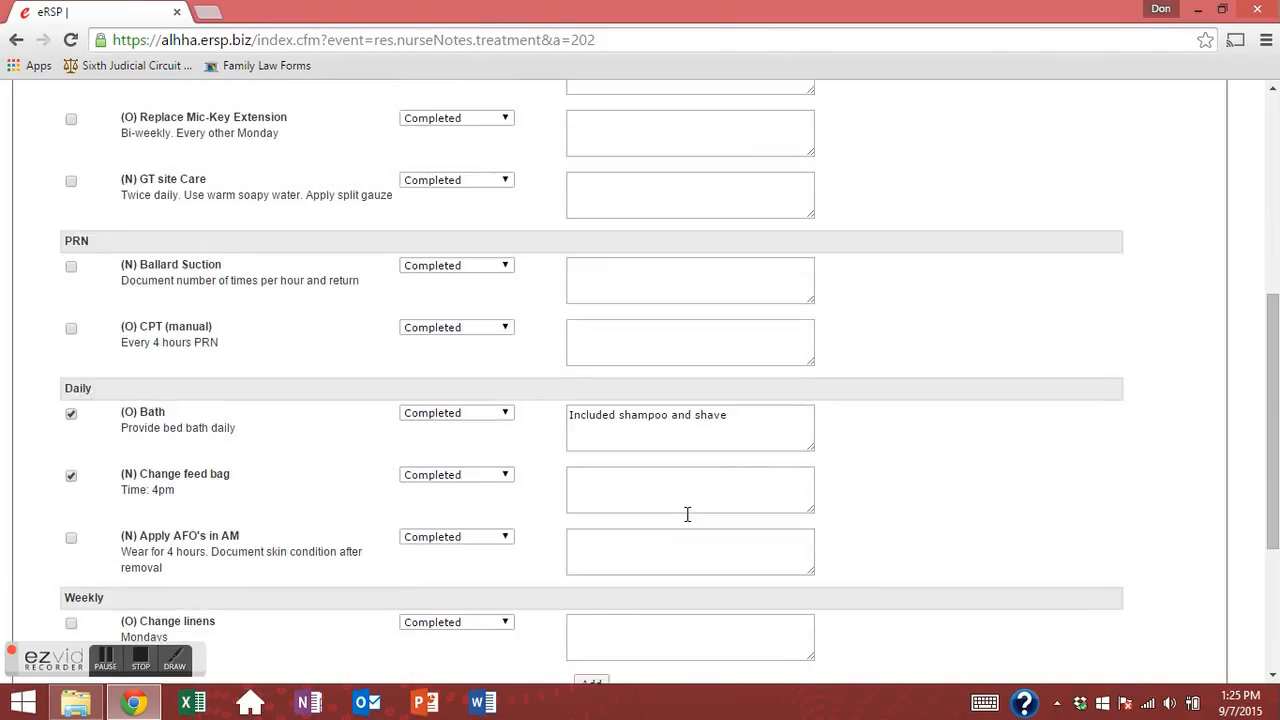
pyautogui.scroll(-5, 687, 514)
pyautogui.scroll(3, 583, 446)
pyautogui.scroll(3, 580, 450)
pyautogui.scroll(-6, 574, 460)
pyautogui.click(596, 406)
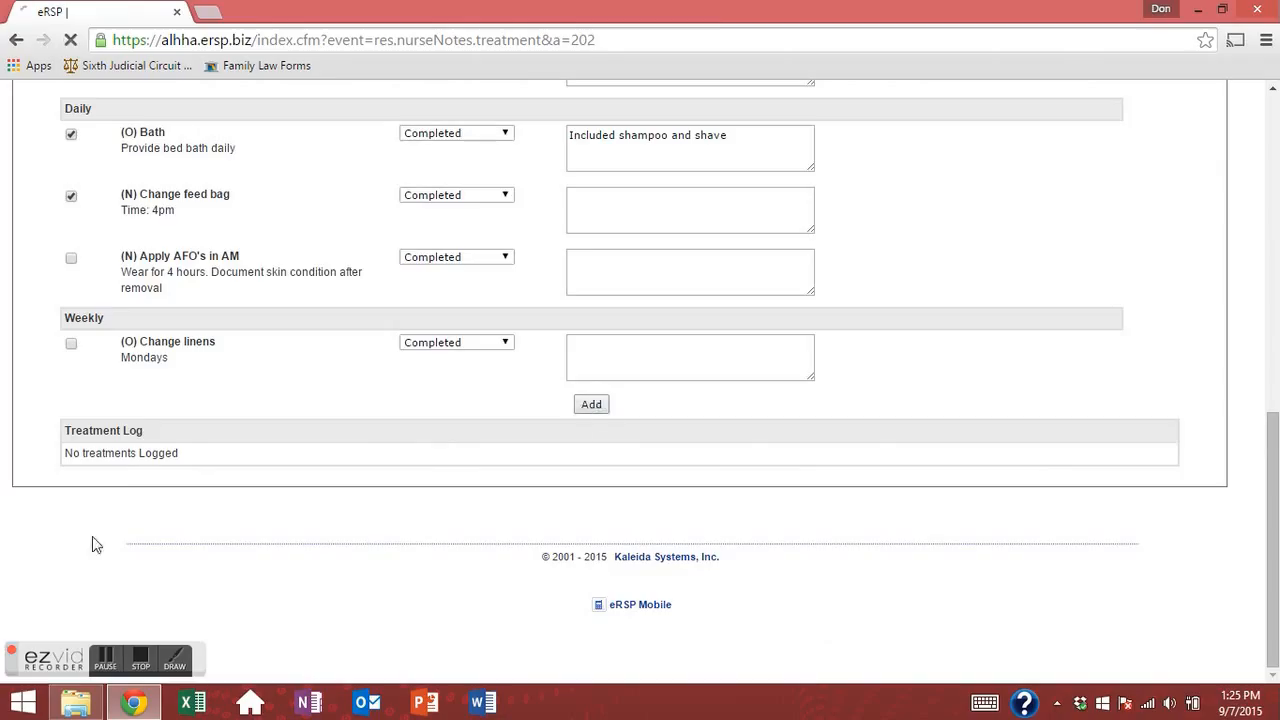
# Check the new Treatment Log entries show they were added successfully.
pyautogui.scroll(-10, 293, 416)
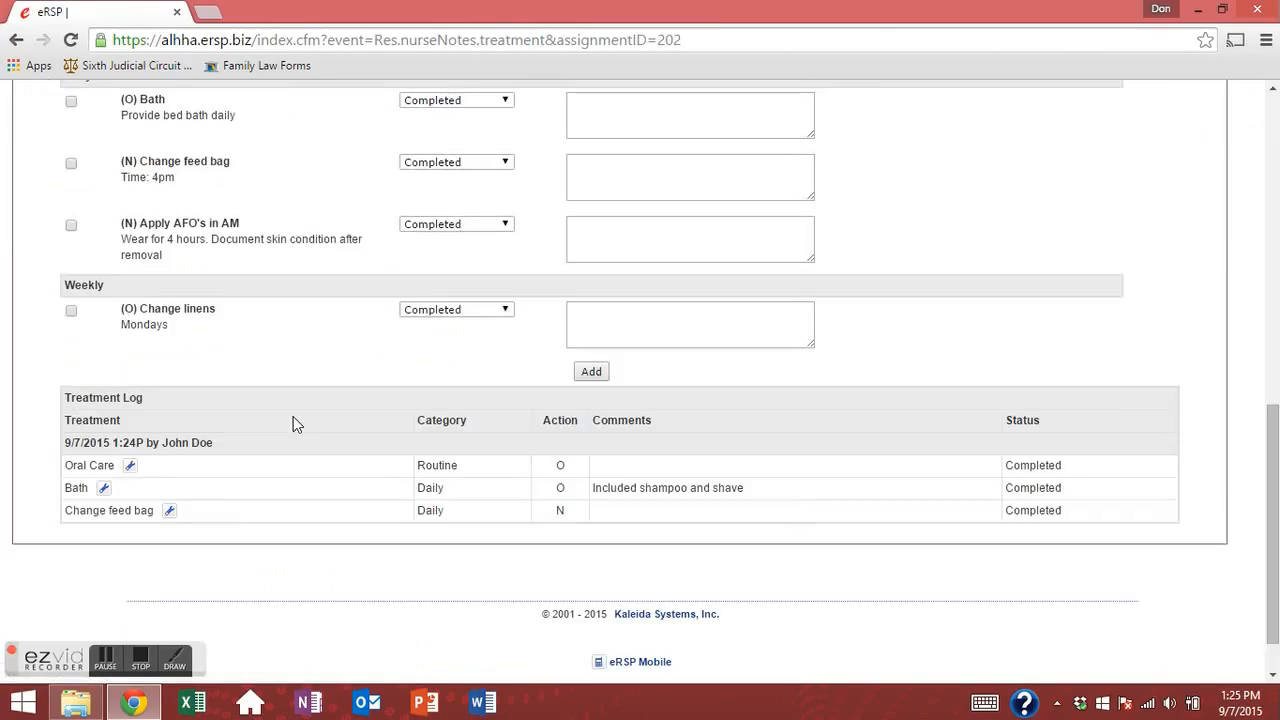
pyautogui.moveTo(168, 462); pyautogui.dragTo(308, 514)
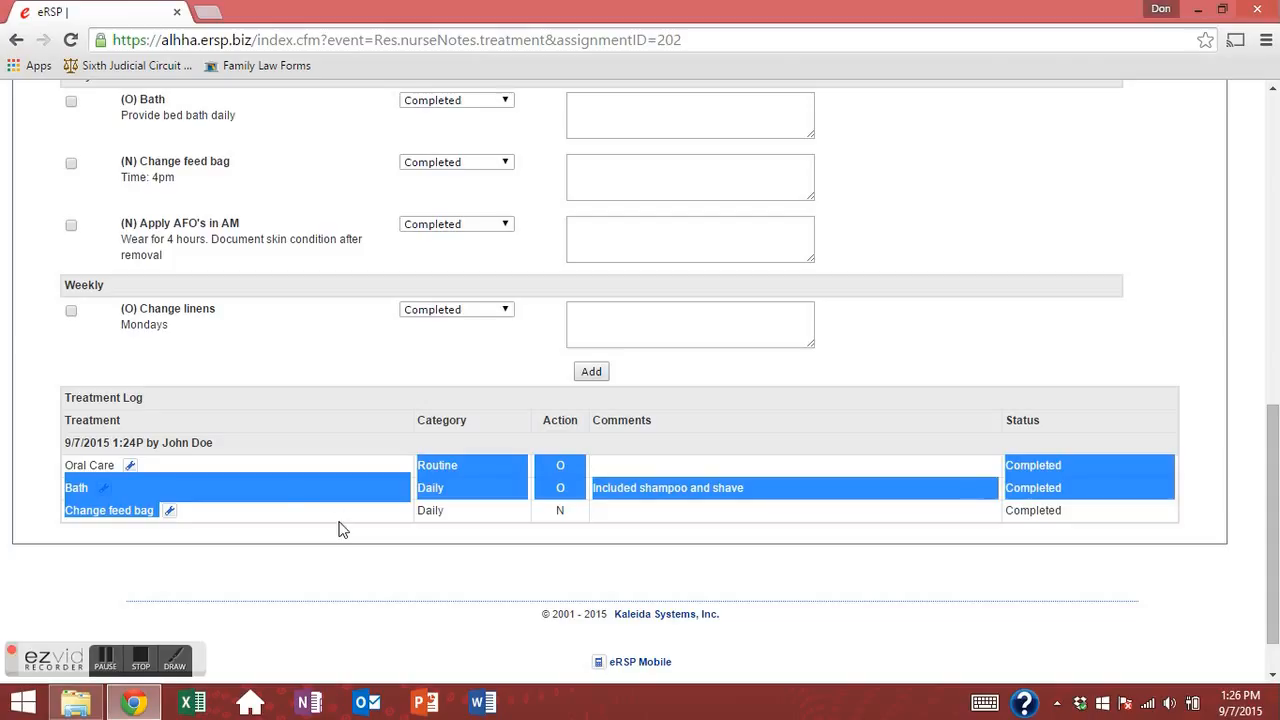
pyautogui.click(381, 459)
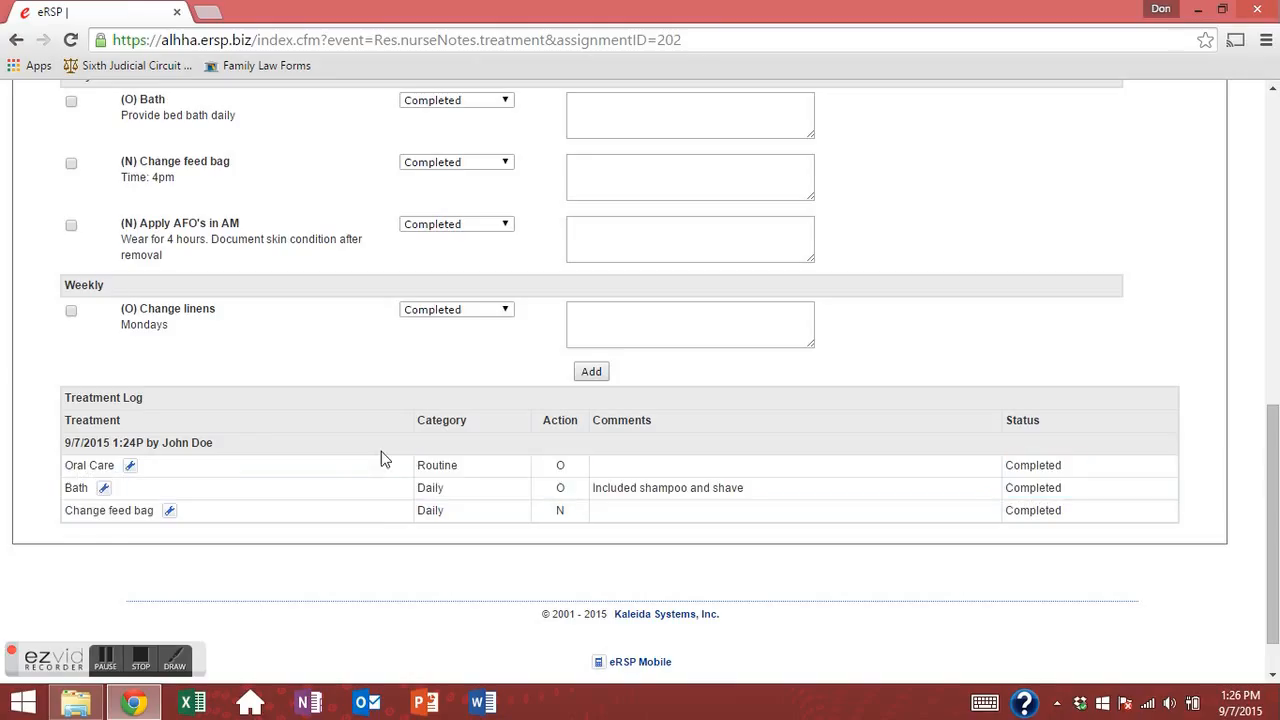
pyautogui.scroll(6, 209, 457)
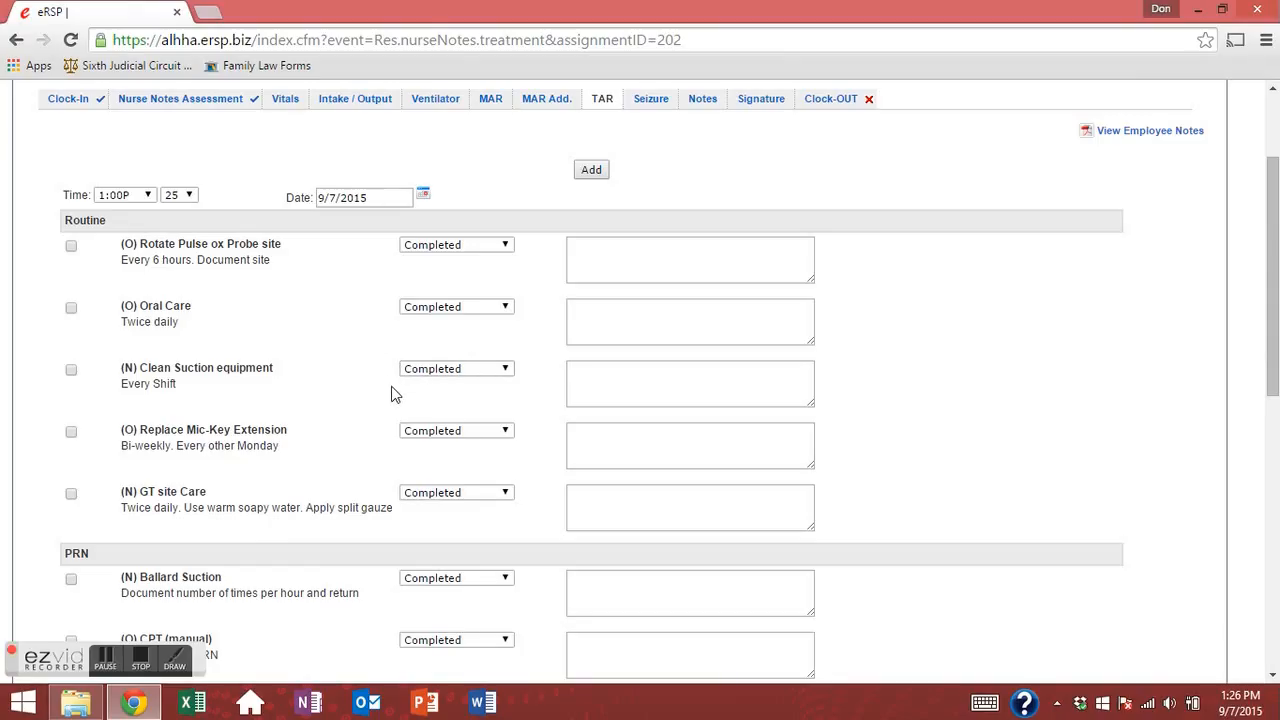
pyautogui.scroll(-2, 391, 400)
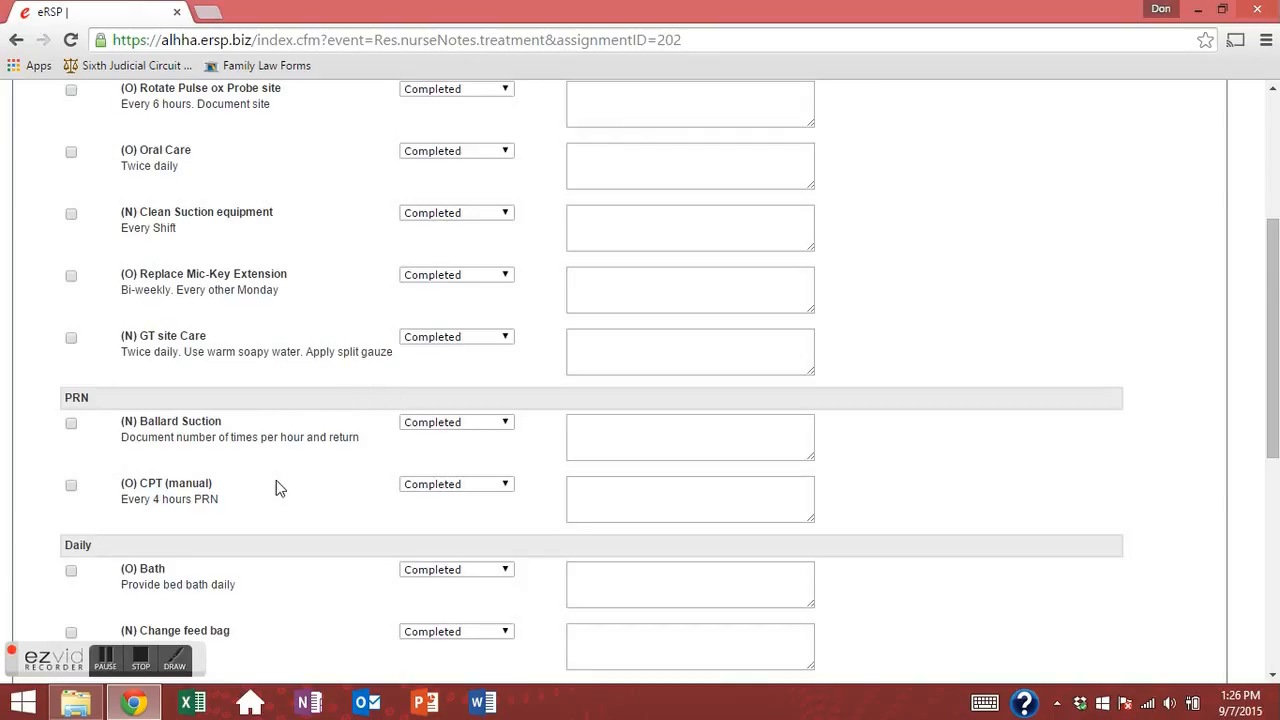
# Set the Ballard Suction treatment time's minutes to 0.
pyautogui.tripleClick(188, 437)
pyautogui.click(347, 446)
pyautogui.click(600, 429)
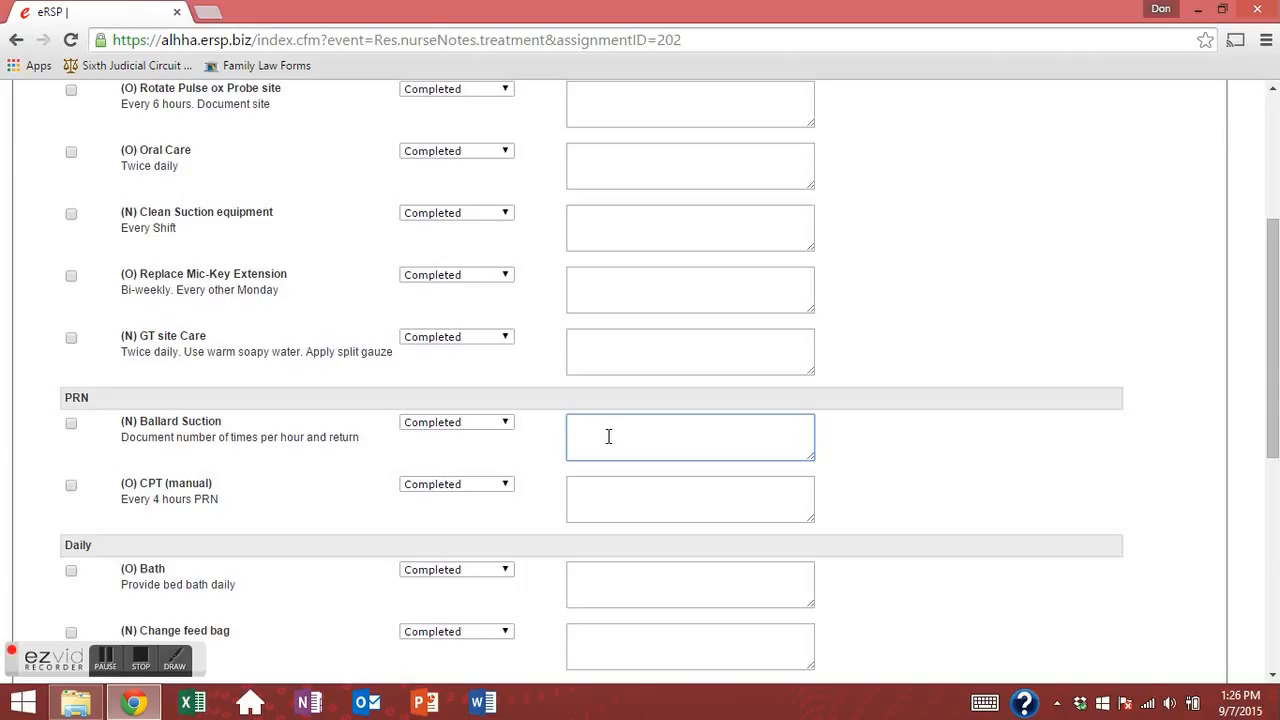
pyautogui.click(277, 420)
pyautogui.scroll(3, 240, 330)
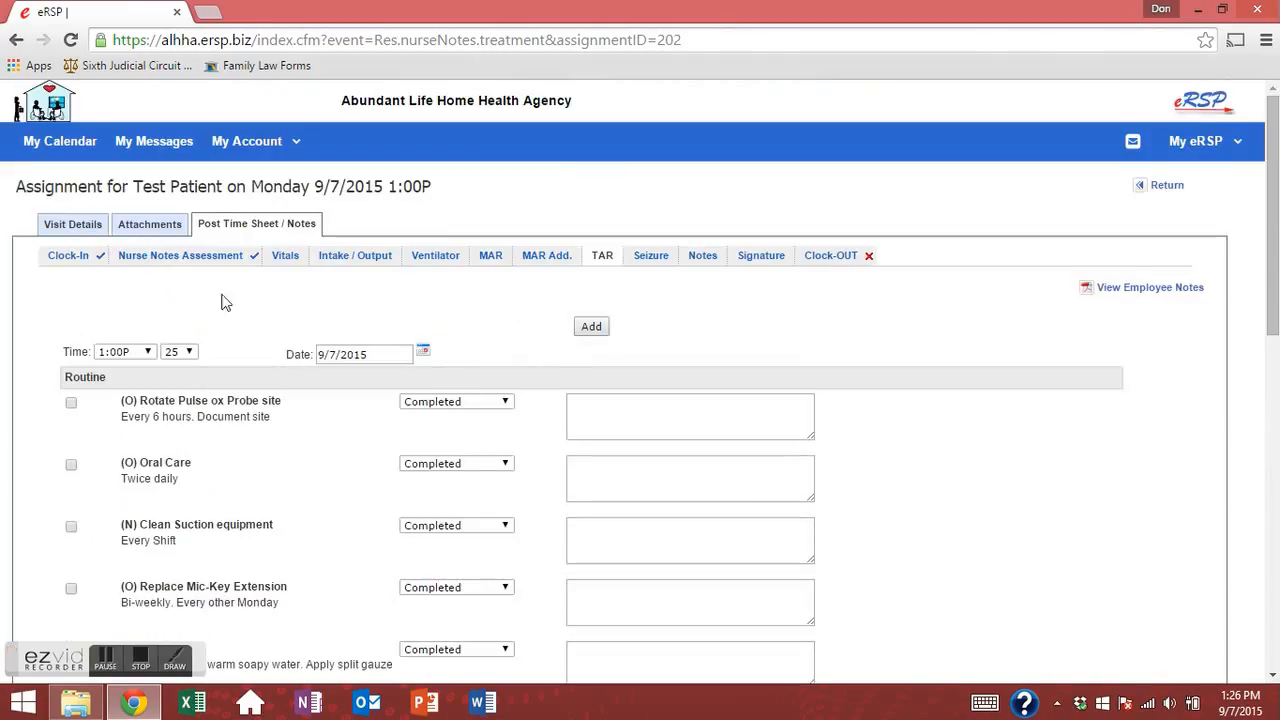
pyautogui.click(184, 353)
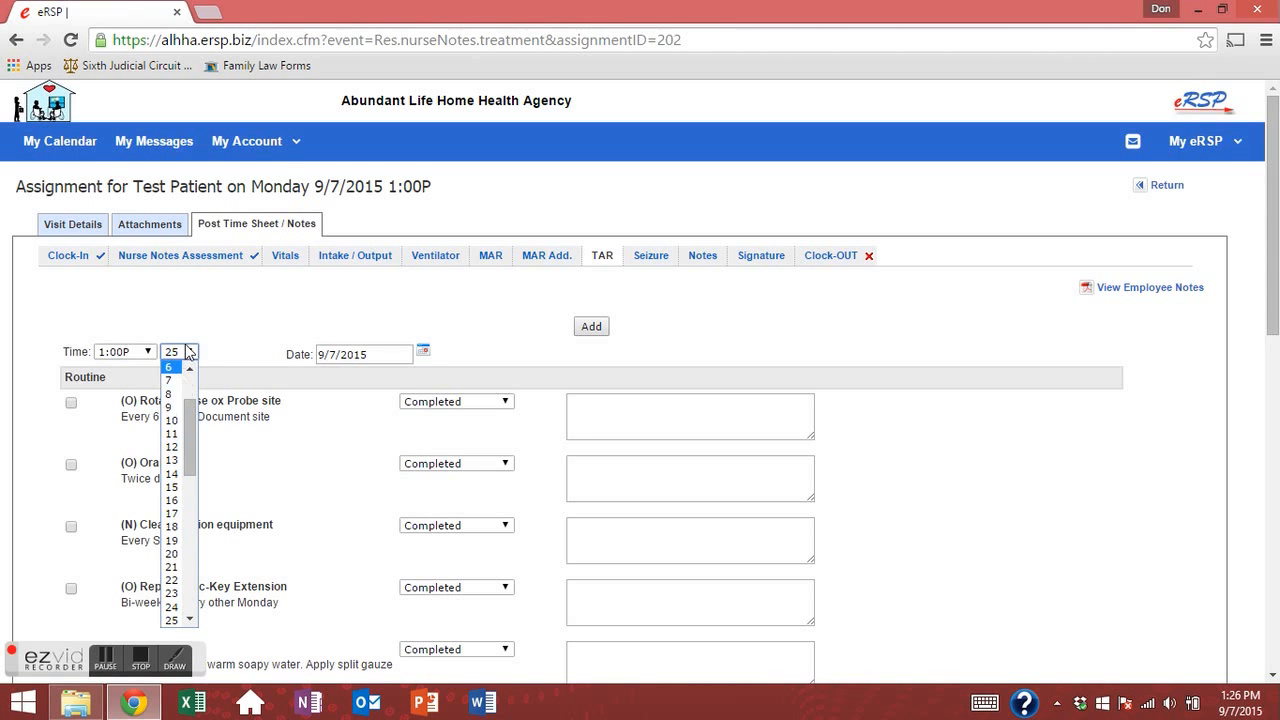
pyautogui.click(170, 364)
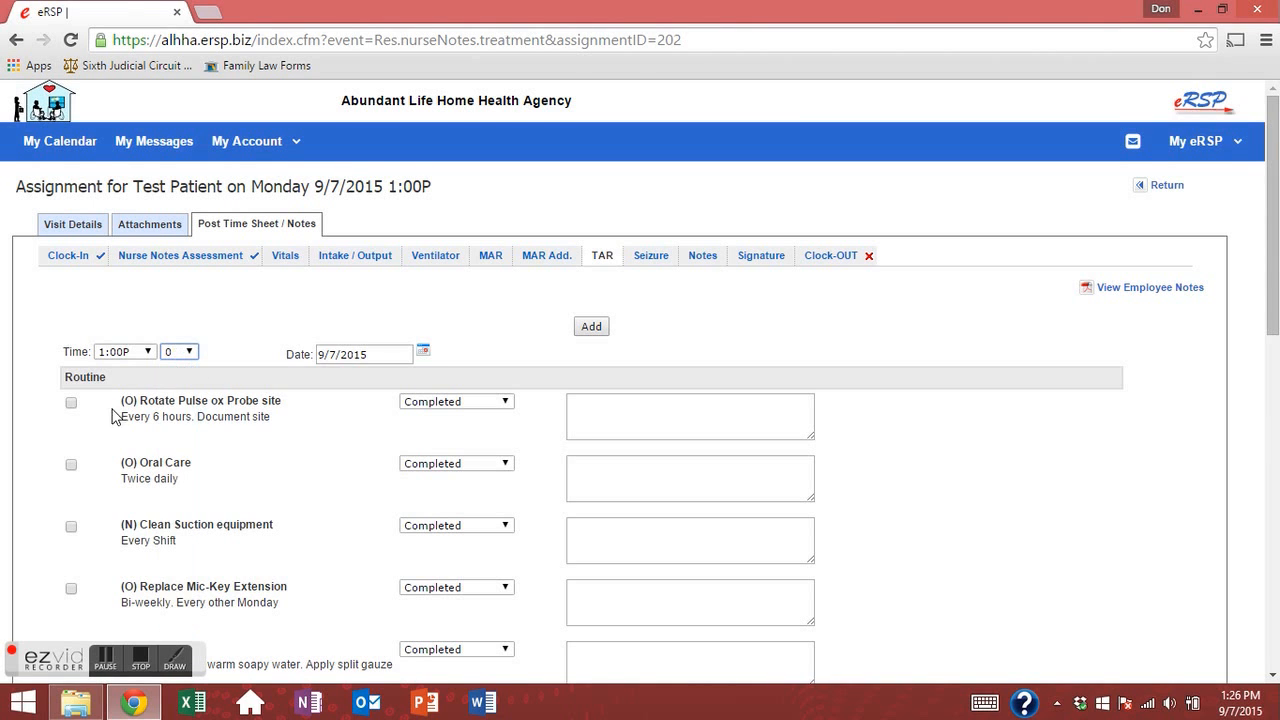
pyautogui.click(669, 533)
pyautogui.scroll(-2, 630, 557)
pyautogui.scroll(-3, 630, 557)
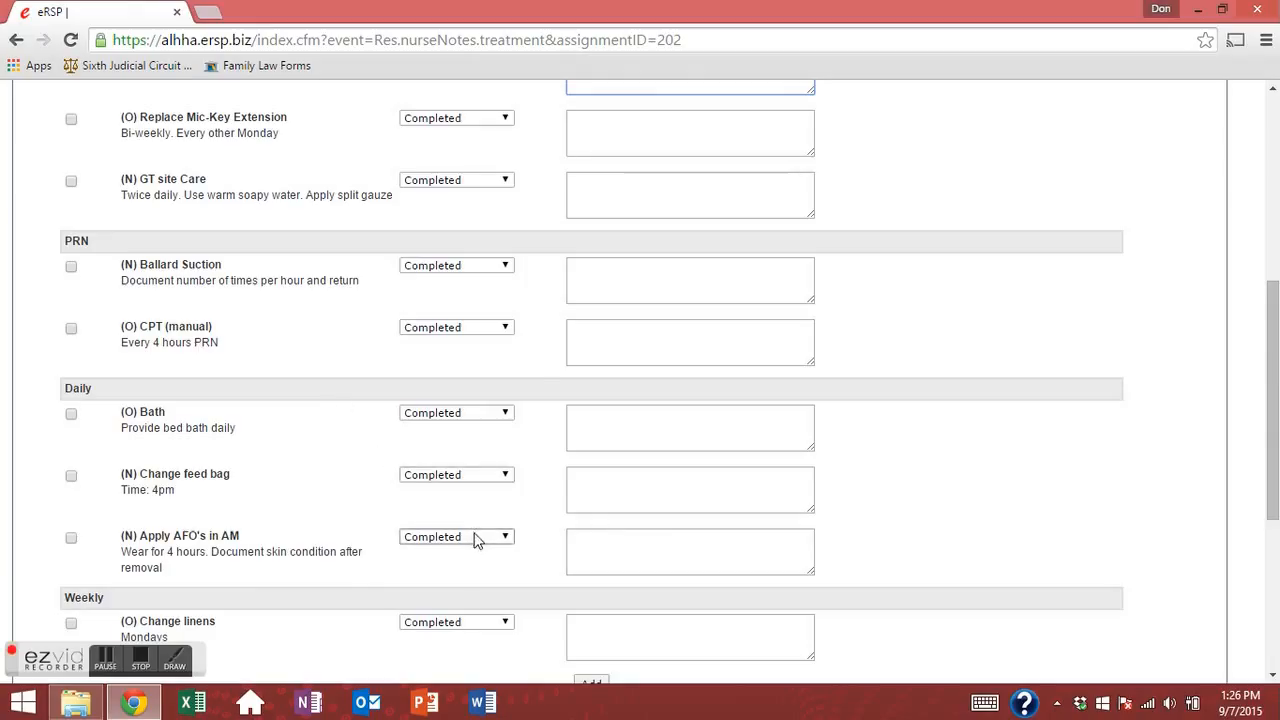
pyautogui.click(583, 334)
# Add Ballard Suction as done, noted 'X3 for small amounts of white/green secretions'.
pyautogui.click(600, 271)
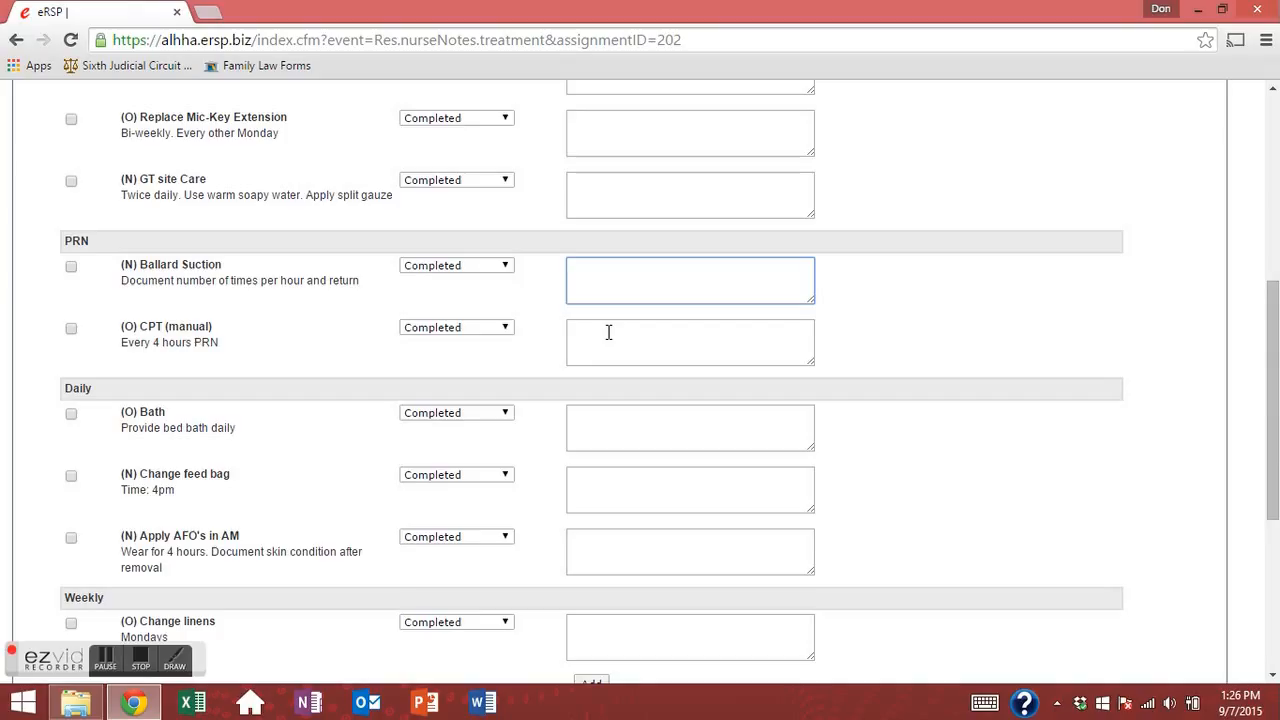
pyautogui.write('X3 for small')
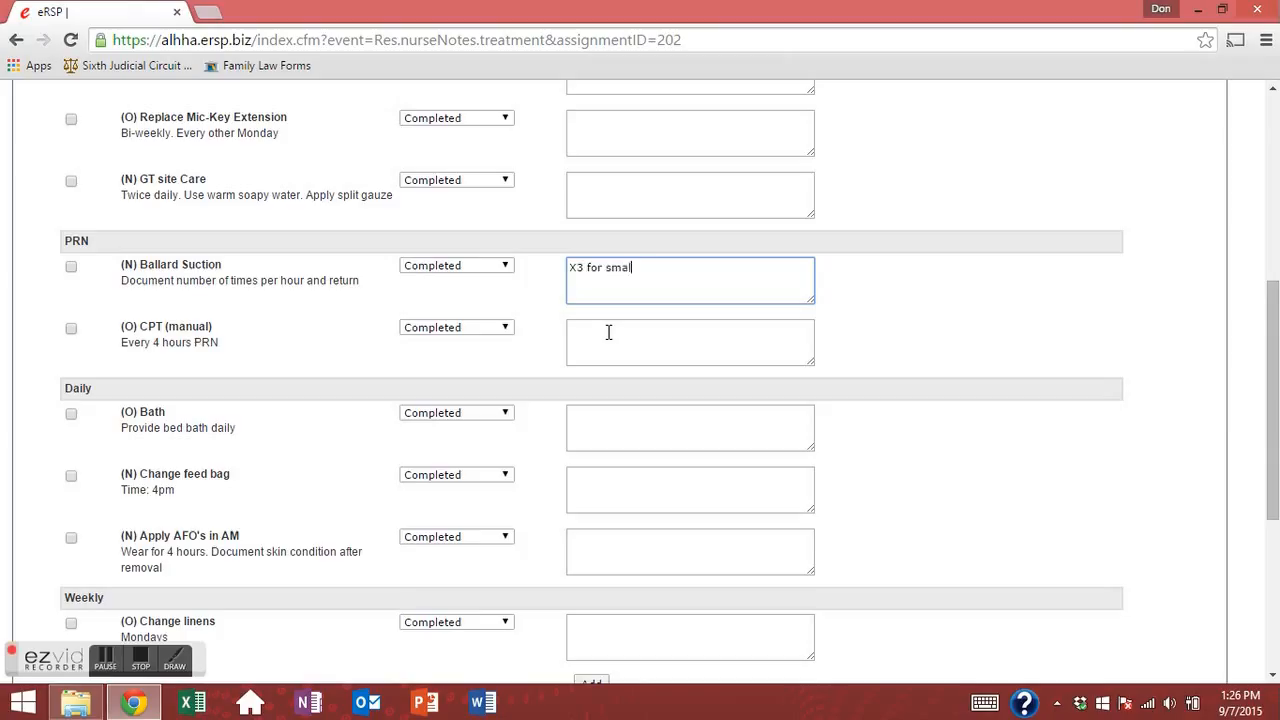
pyautogui.write(' amounts of white/gr')
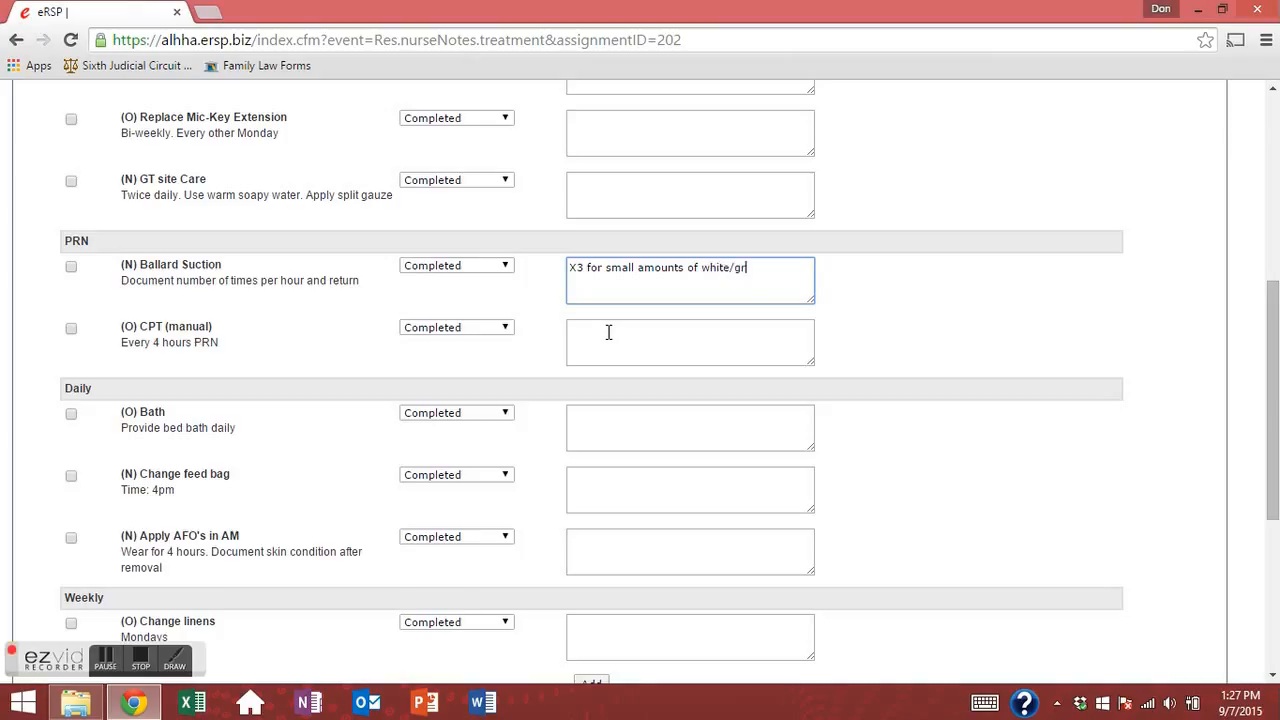
pyautogui.write('een secretions')
pyautogui.scroll(-3, 595, 370)
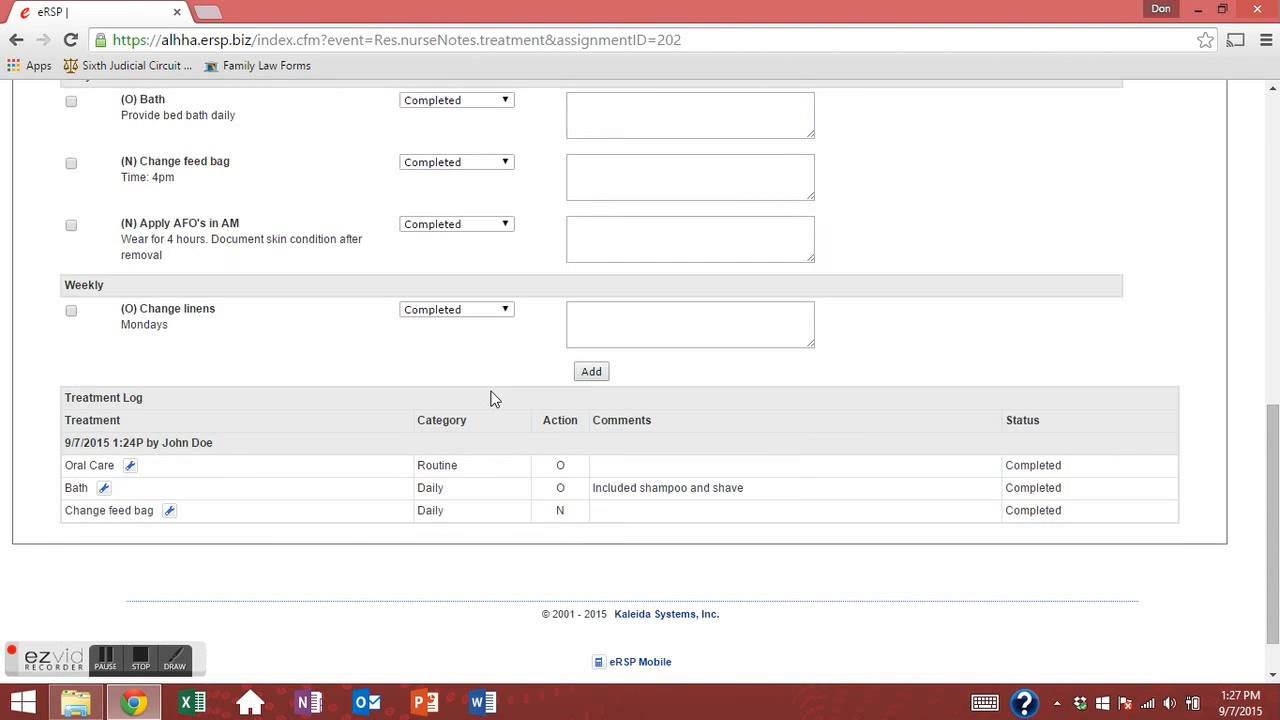
pyautogui.scroll(7, 491, 397)
pyautogui.scroll(-2, 491, 397)
pyautogui.scroll(-2, 491, 379)
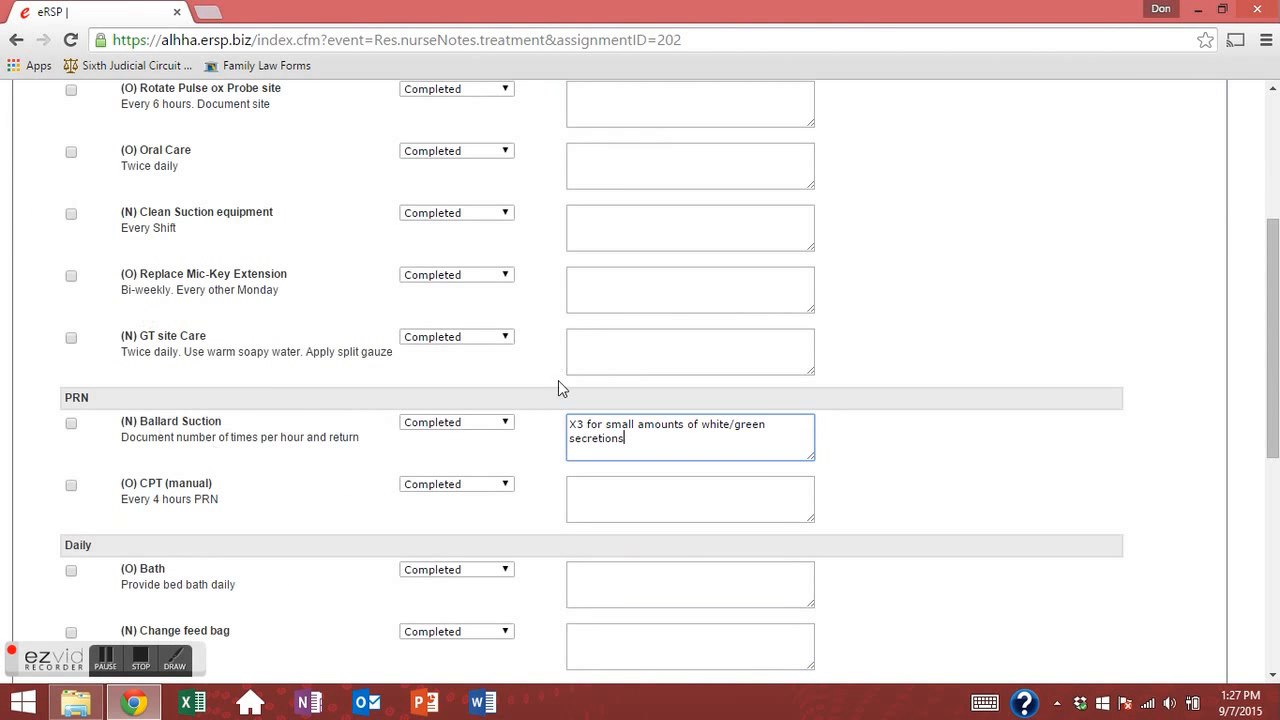
pyautogui.click(73, 422)
pyautogui.scroll(-3, 440, 411)
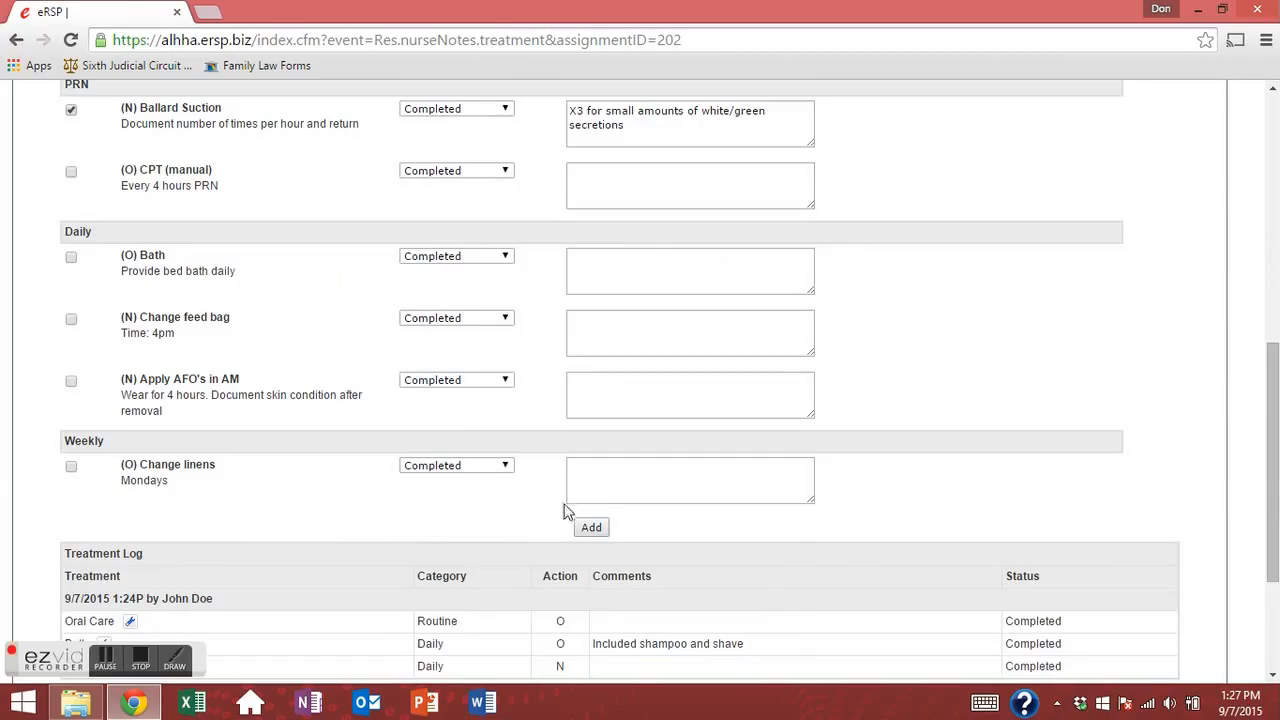
pyautogui.click(588, 531)
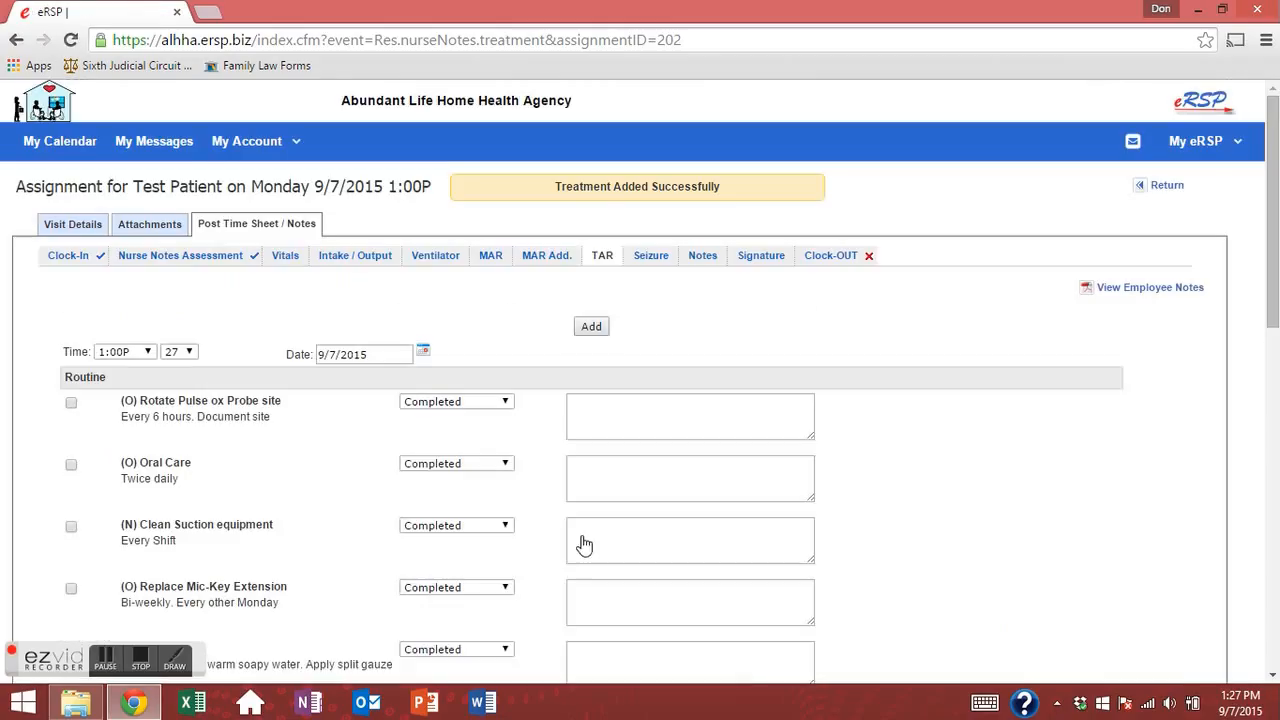
pyautogui.click(665, 262)
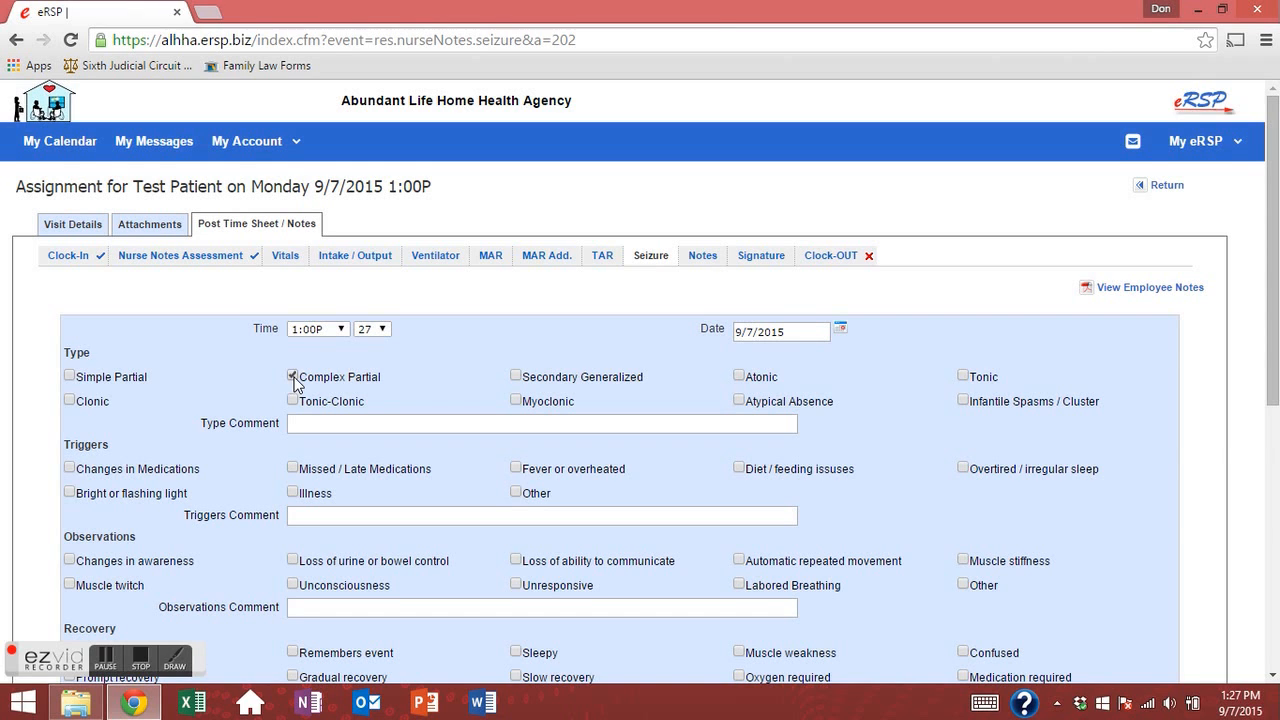
# Tick Simple Partial, Changes in Medications, Changes in awareness and Unable to communicate.
pyautogui.click(70, 376)
pyautogui.scroll(-2, 268, 348)
pyautogui.click(69, 311)
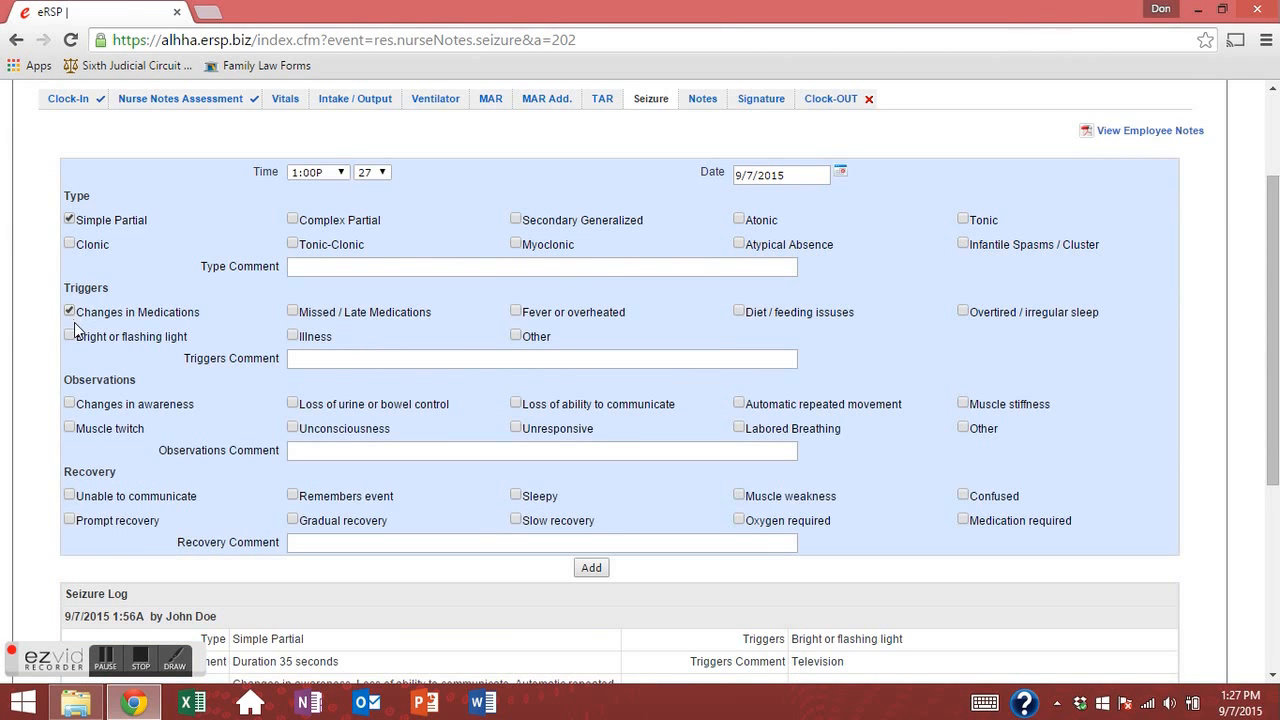
pyautogui.click(70, 401)
pyautogui.click(72, 494)
# Comment 'Duration 45 secoond' and 'Approximate recover time 4 minutes', then add the seizure entry.
pyautogui.click(322, 264)
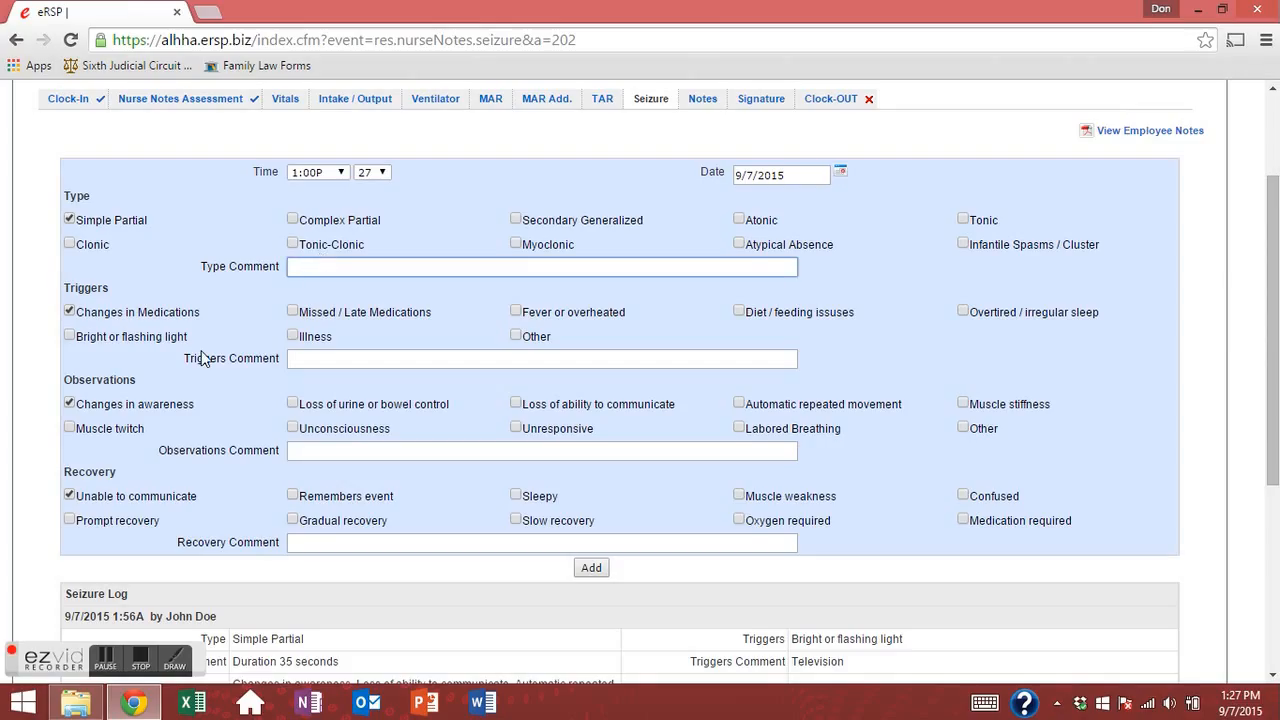
pyautogui.write('Durat')
pyautogui.write('ion 45')
pyautogui.write(' seco')
pyautogui.write('ond')
pyautogui.click(428, 358)
pyautogui.click(350, 440)
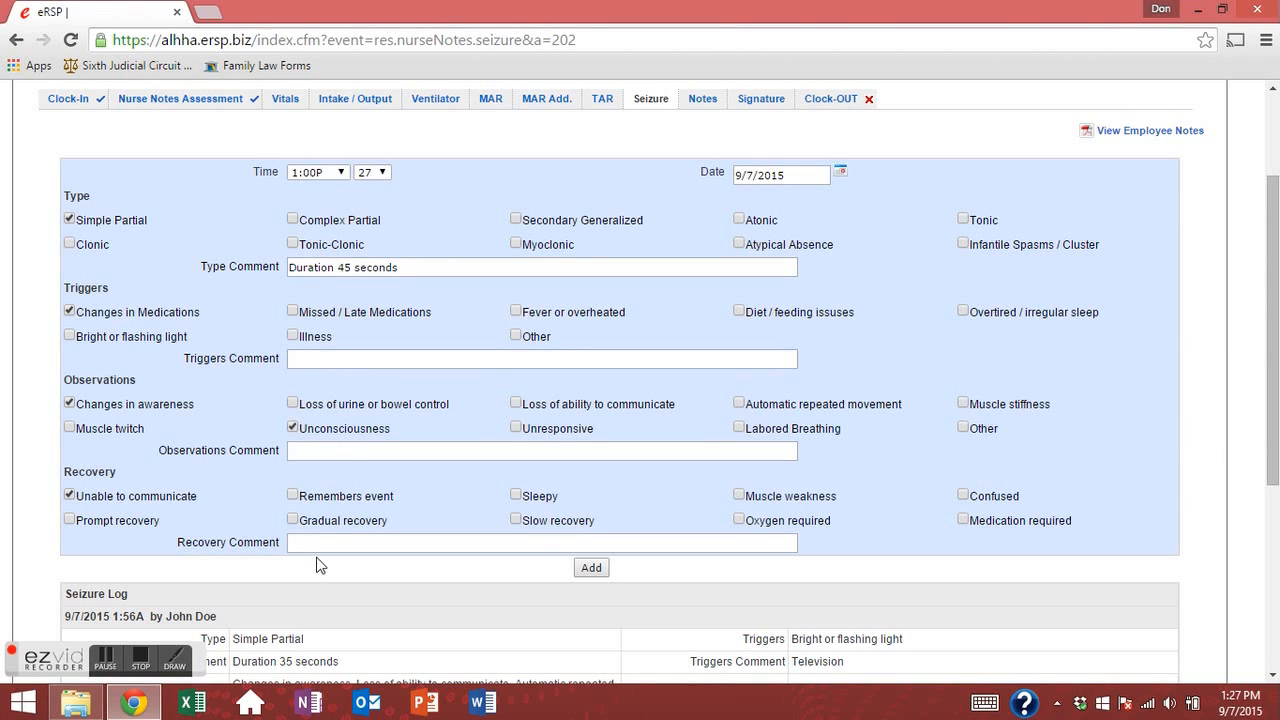
pyautogui.click(322, 432)
pyautogui.click(316, 541)
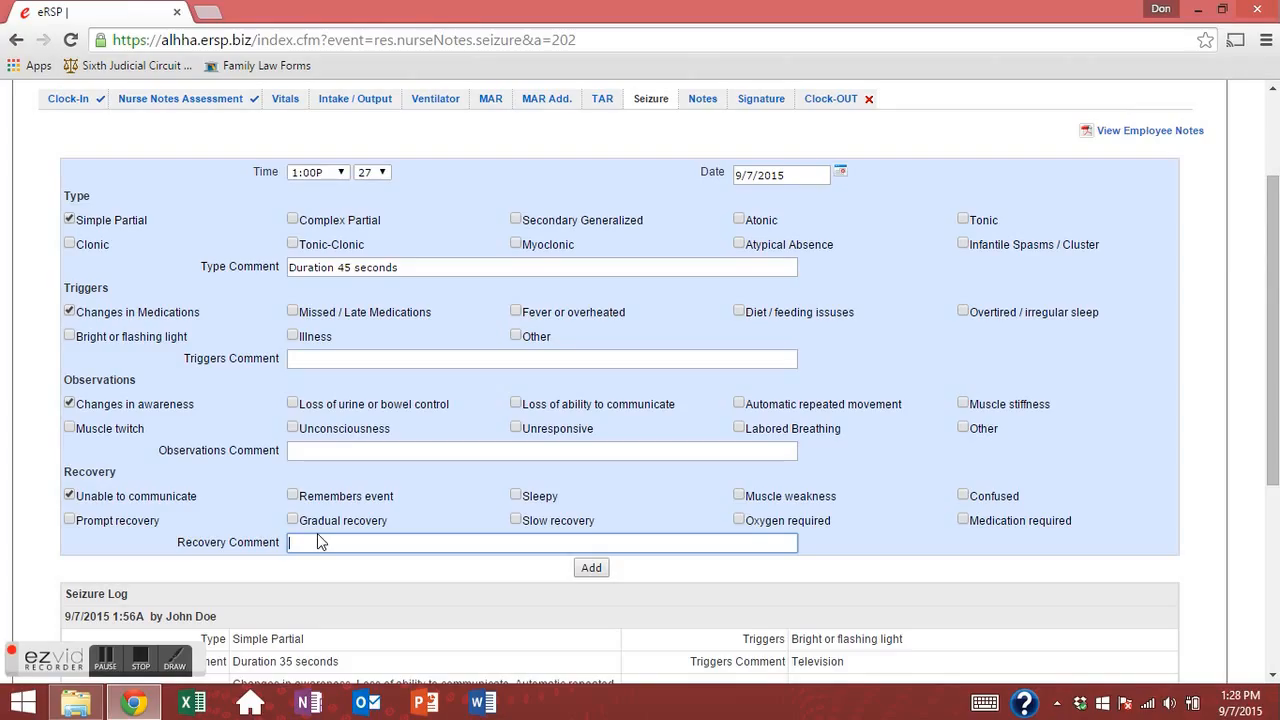
pyautogui.write('Approximate recover time 4 minutes')
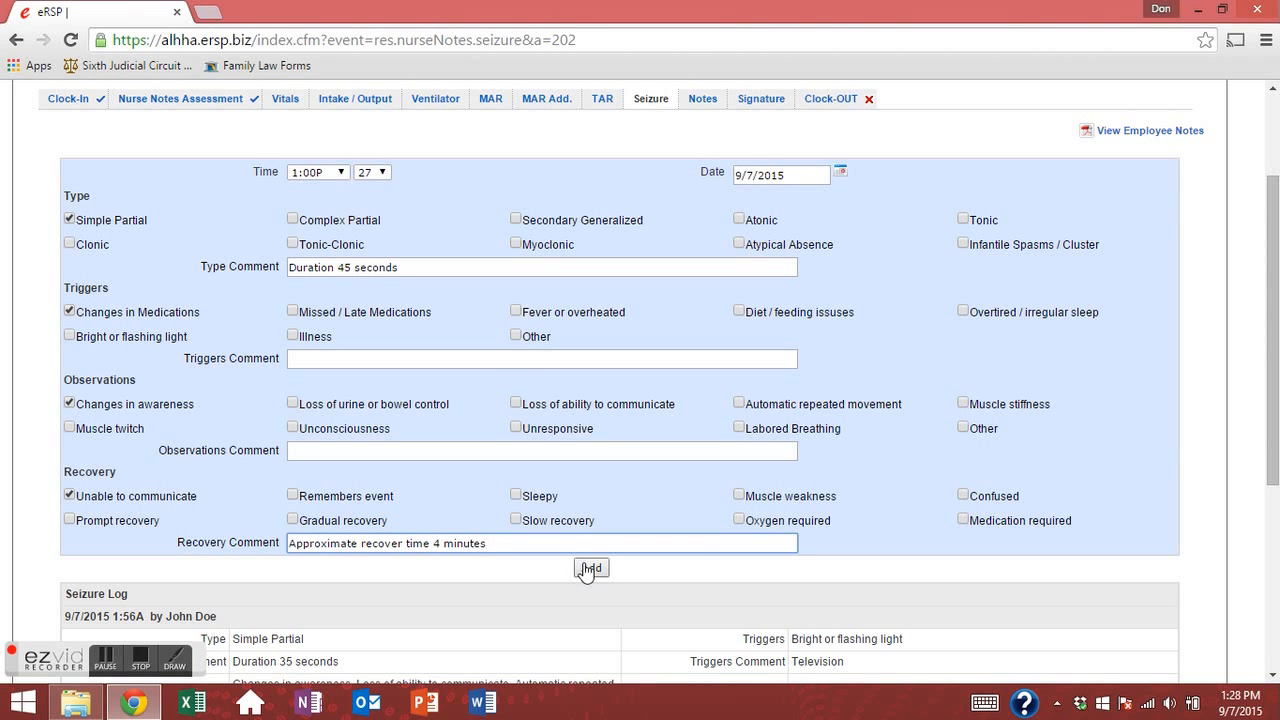
pyautogui.click(593, 566)
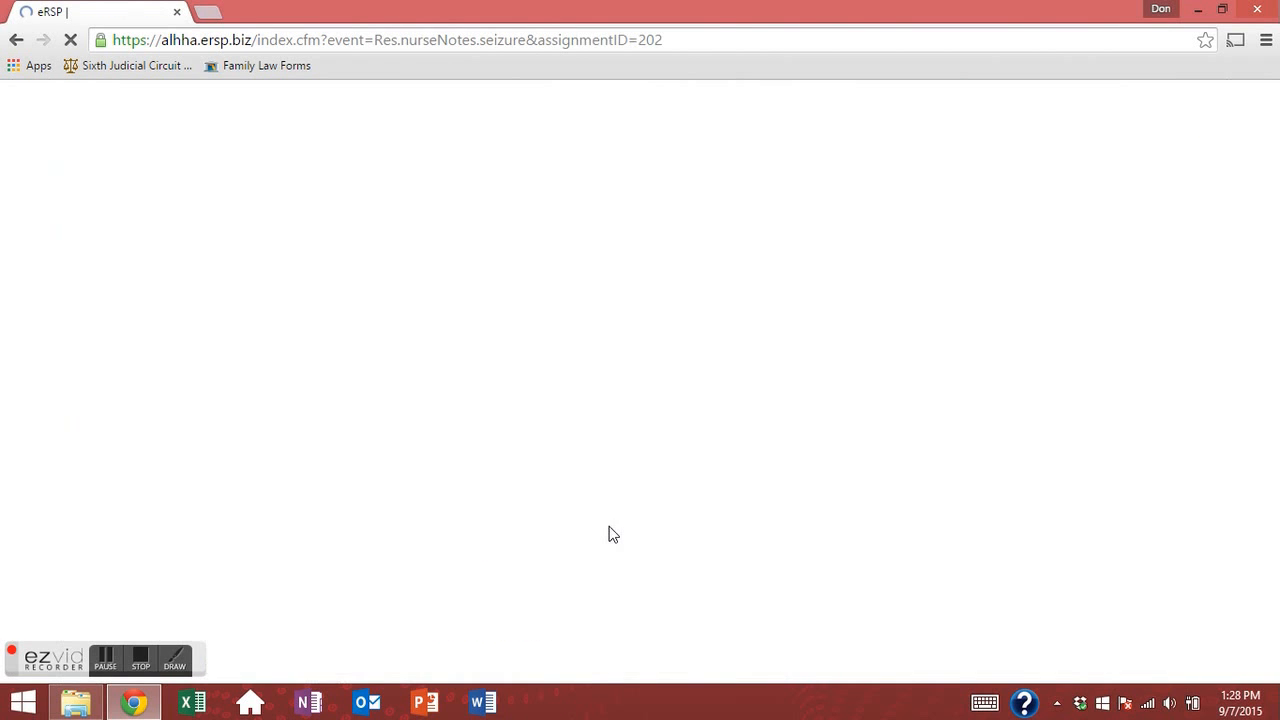
pyautogui.scroll(-6, 608, 531)
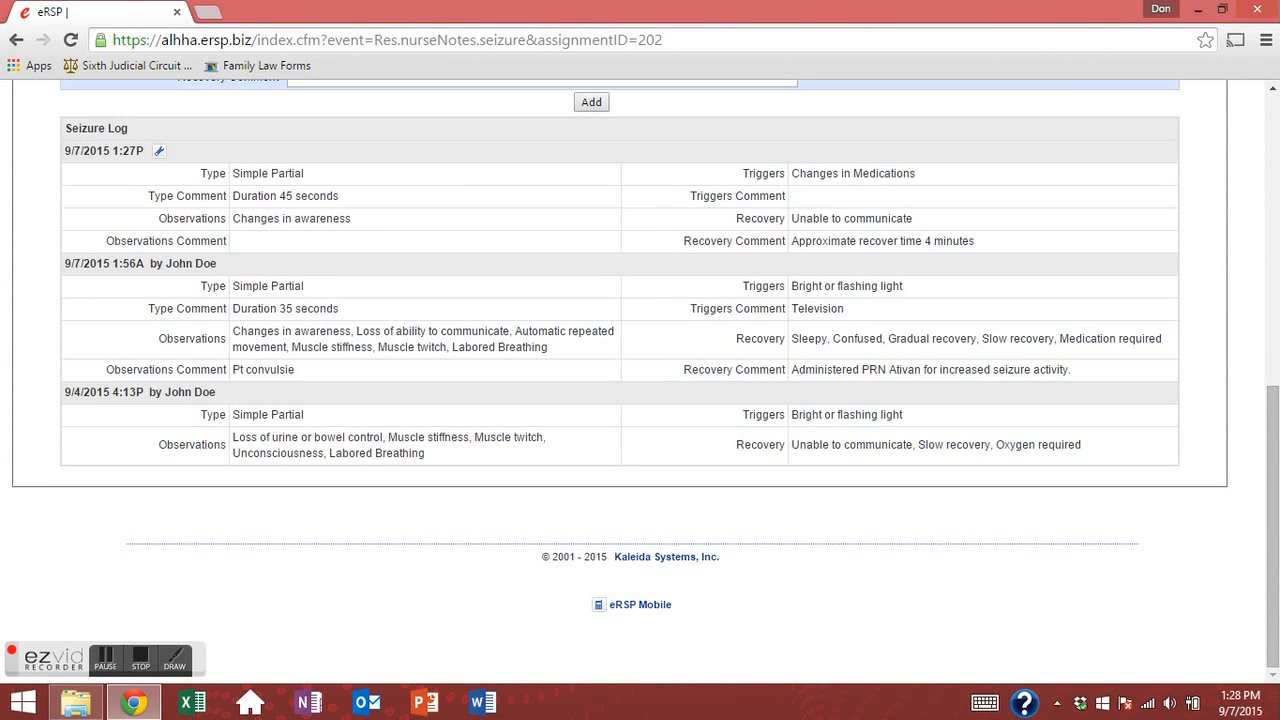
pyautogui.scroll(6, 526, 366)
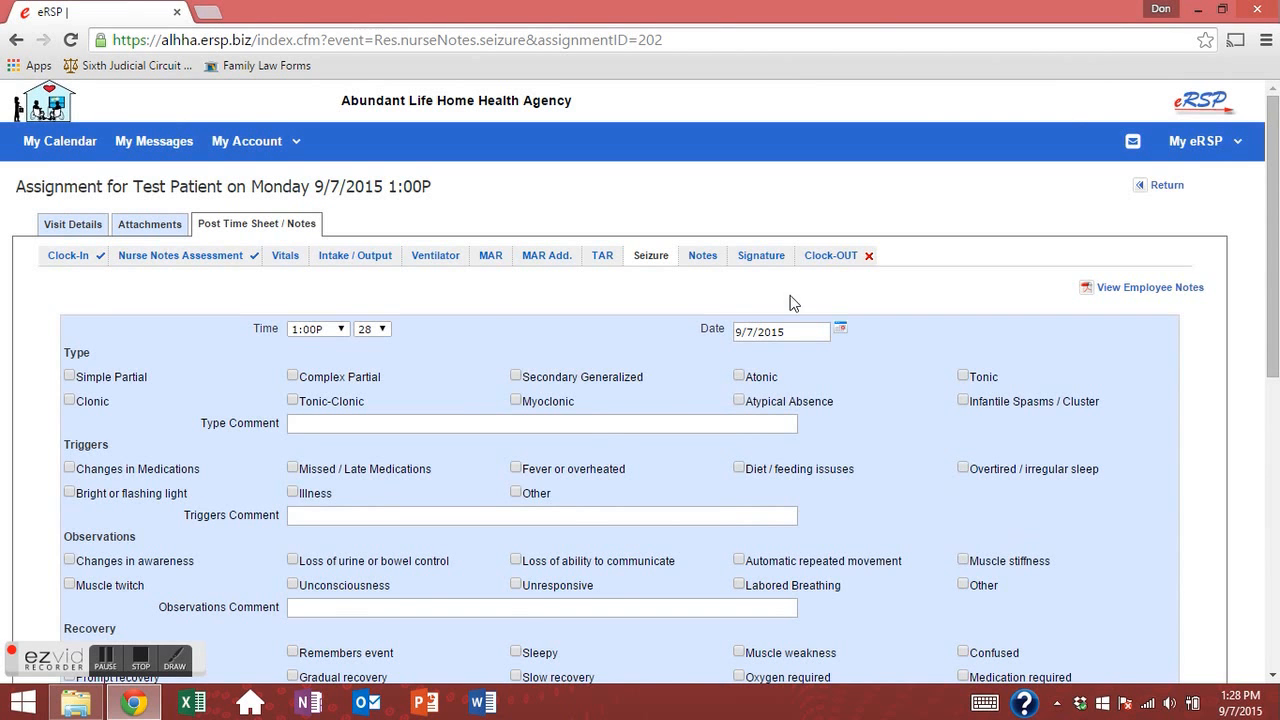
# Open the visit's Notes page and start a new note entry.
pyautogui.click(704, 258)
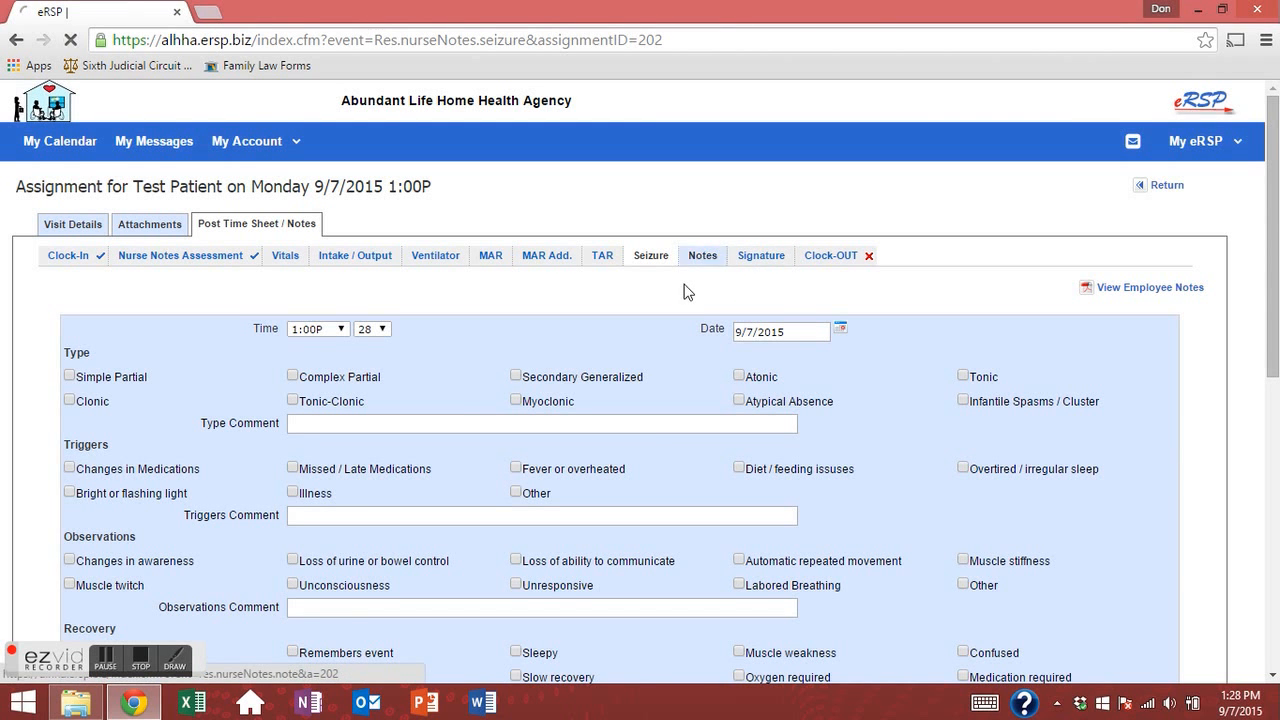
pyautogui.click(221, 388)
pyautogui.scroll(-3, 480, 558)
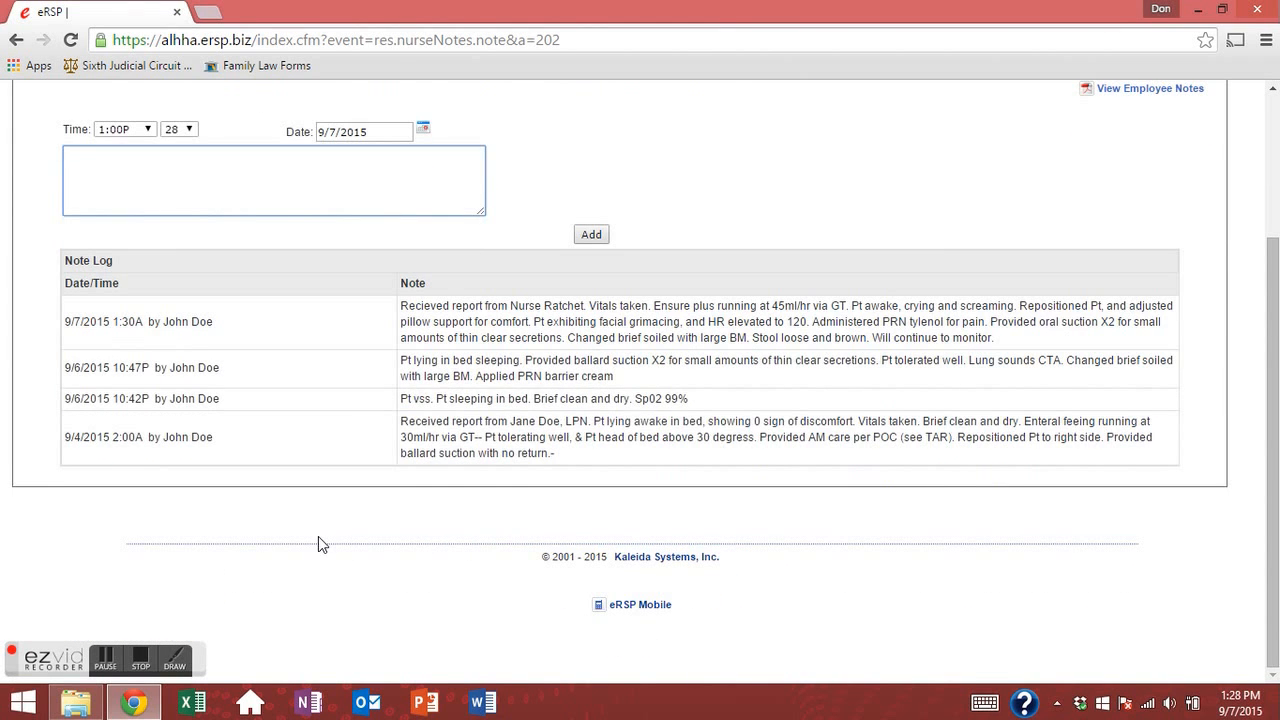
pyautogui.scroll(3, 318, 536)
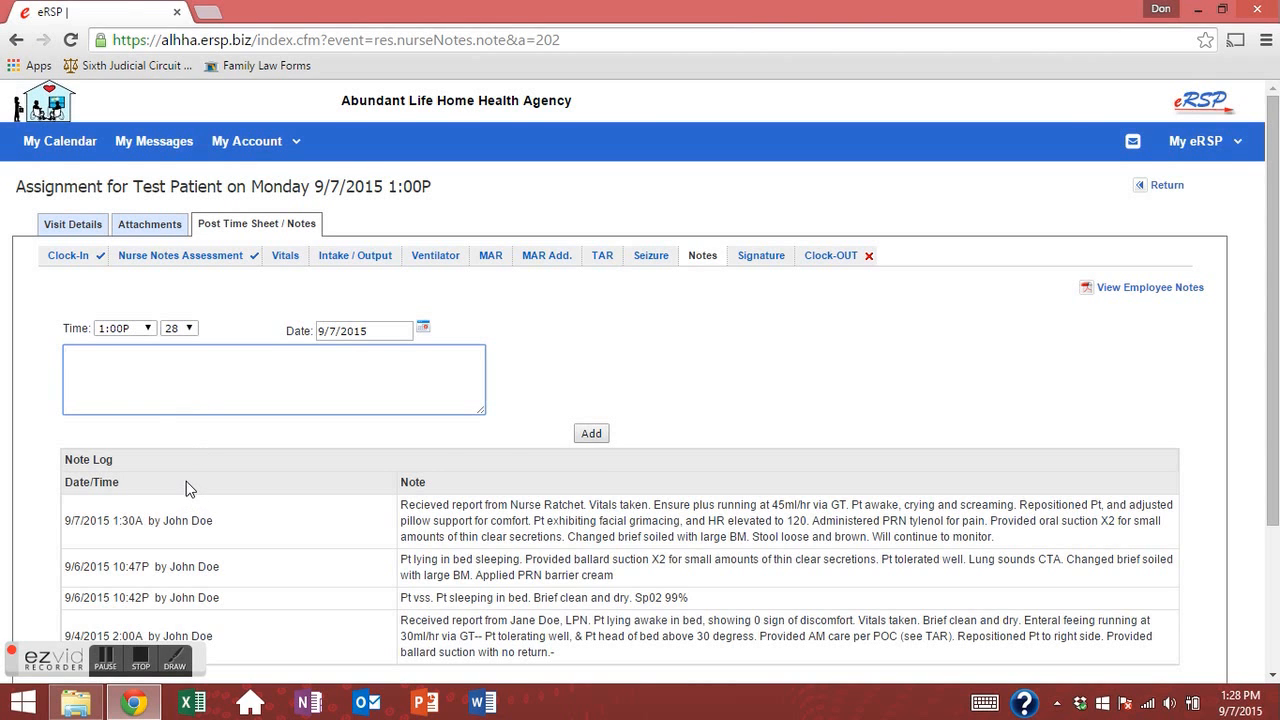
pyautogui.scroll(-3, 186, 481)
# Read through the four earlier Note Log entries by highlighting their text.
pyautogui.moveTo(407, 349); pyautogui.dragTo(678, 403)
pyautogui.click(357, 349)
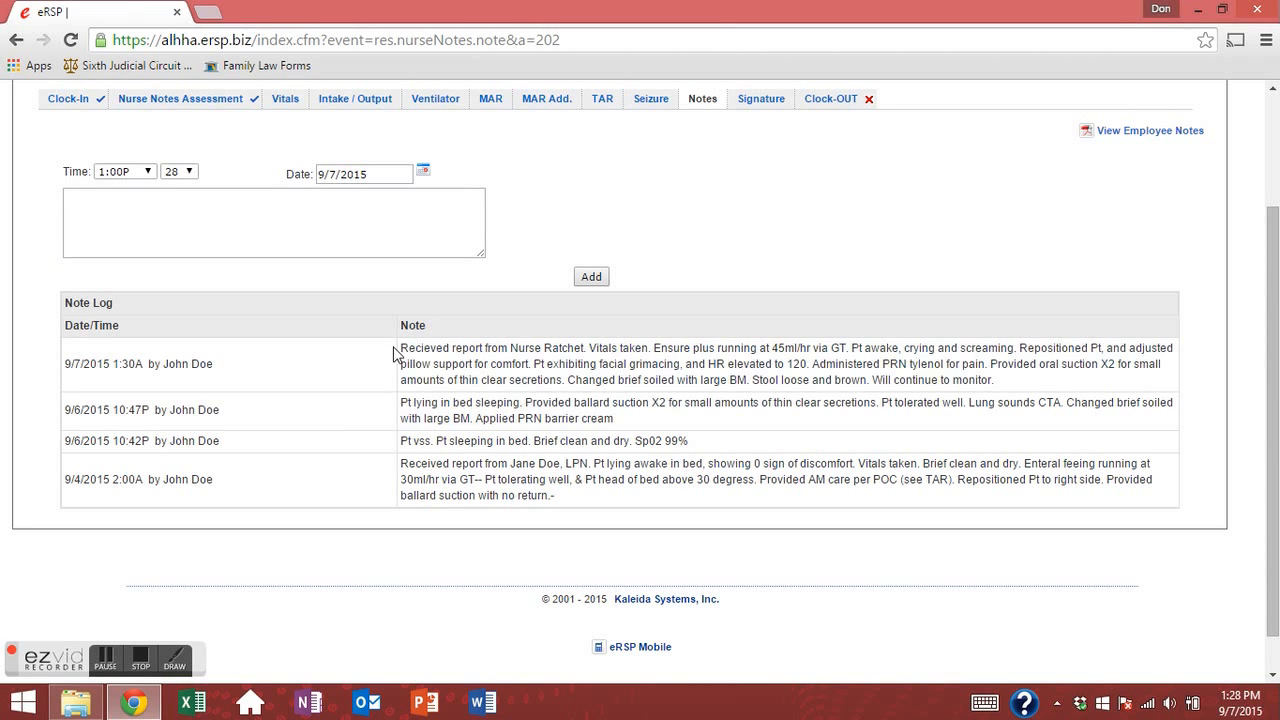
pyautogui.moveTo(402, 349); pyautogui.dragTo(1140, 418)
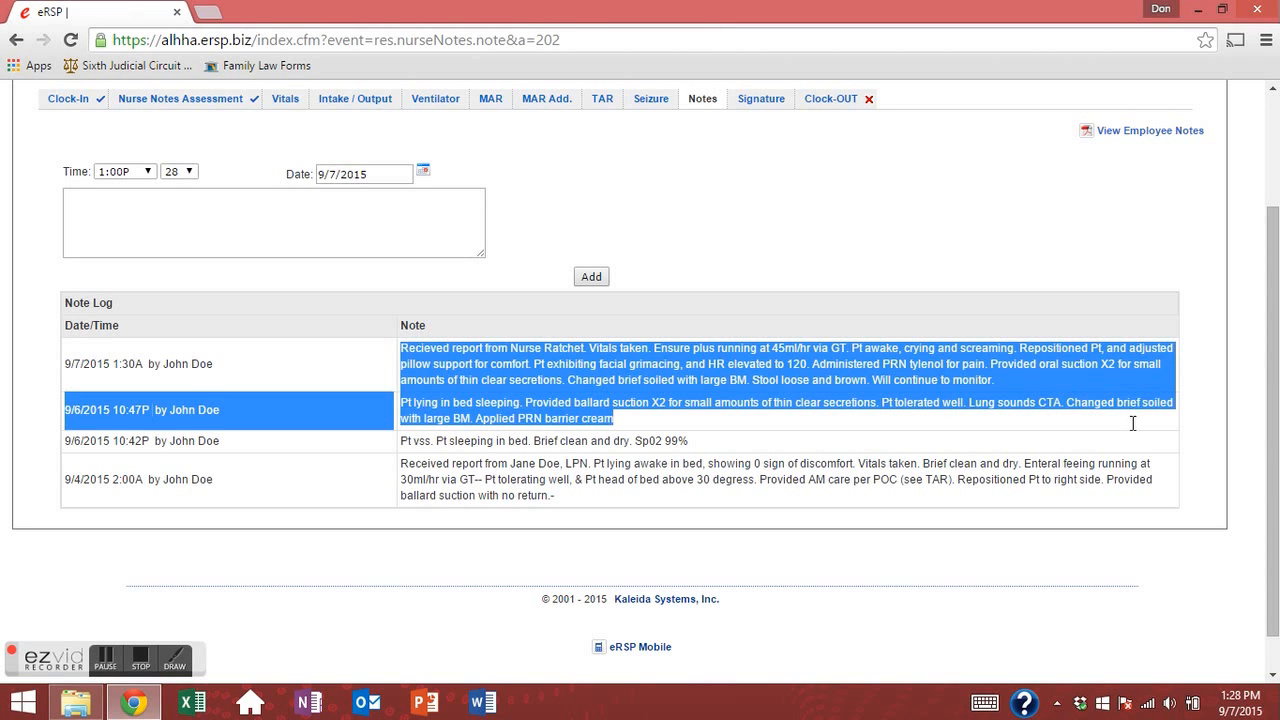
pyautogui.click(497, 460)
pyautogui.moveTo(402, 348); pyautogui.dragTo(652, 466)
pyautogui.click(637, 444)
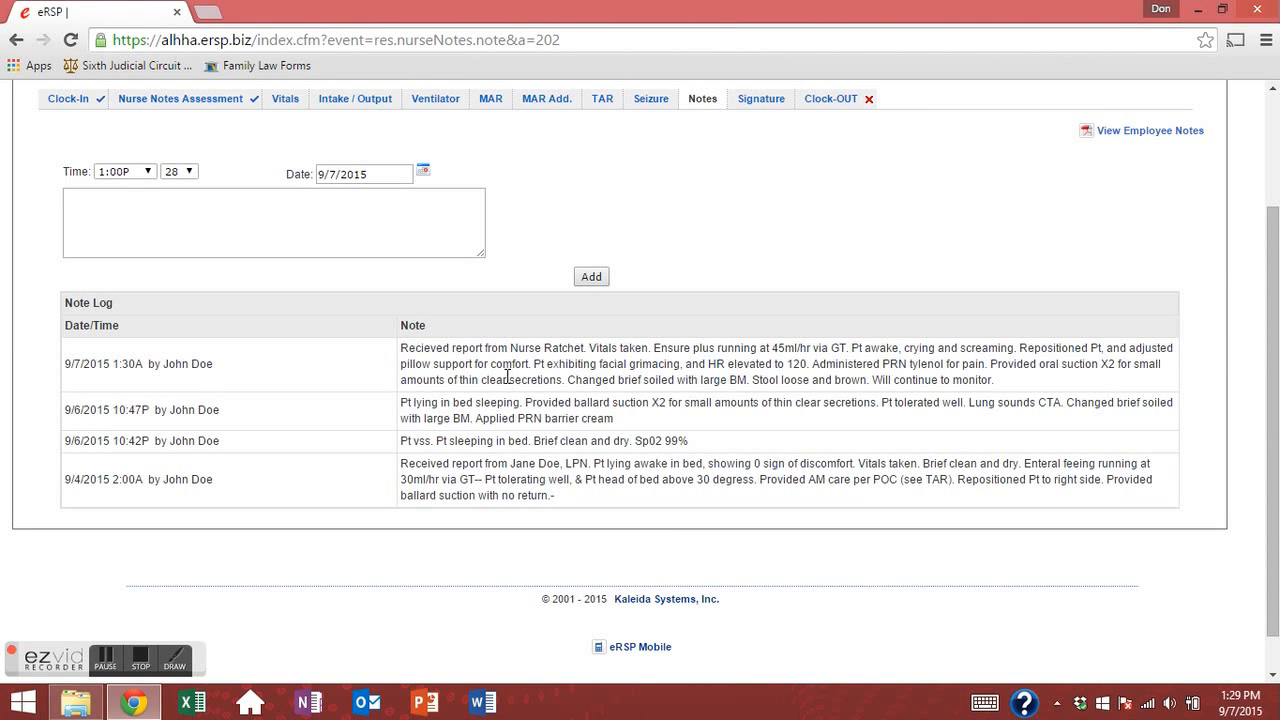
pyautogui.moveTo(401, 348); pyautogui.dragTo(794, 506)
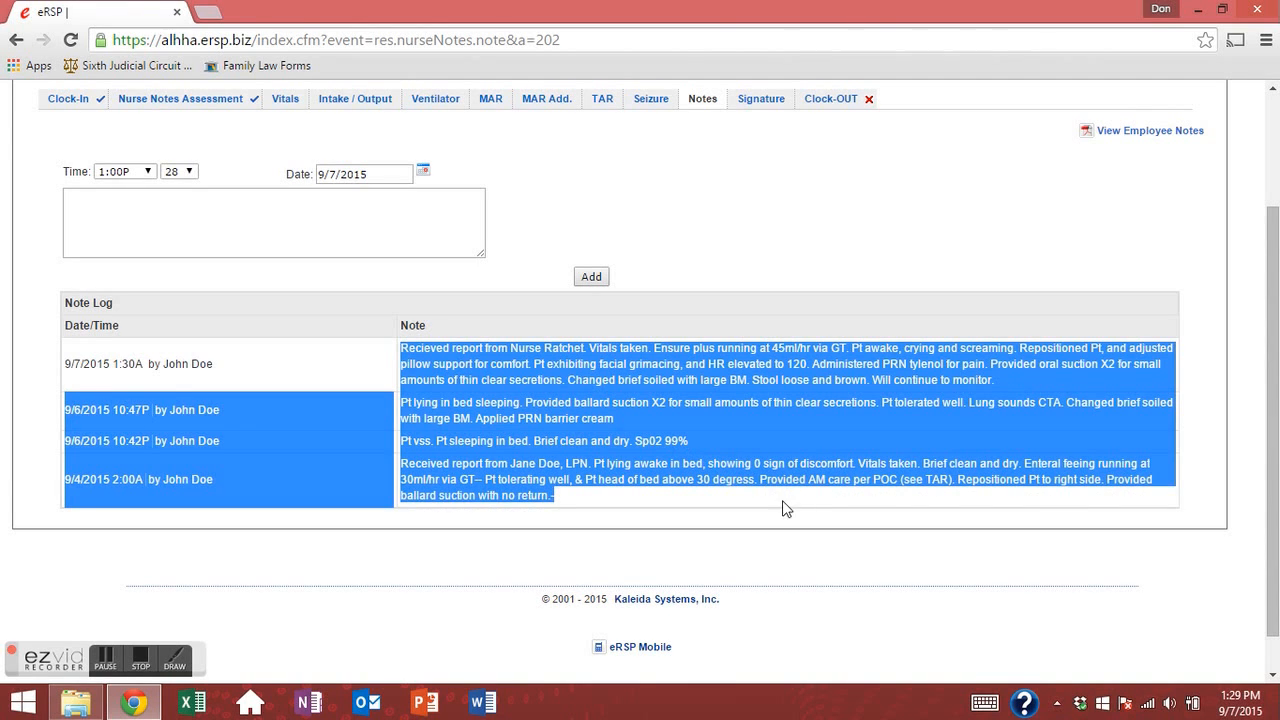
pyautogui.click(520, 406)
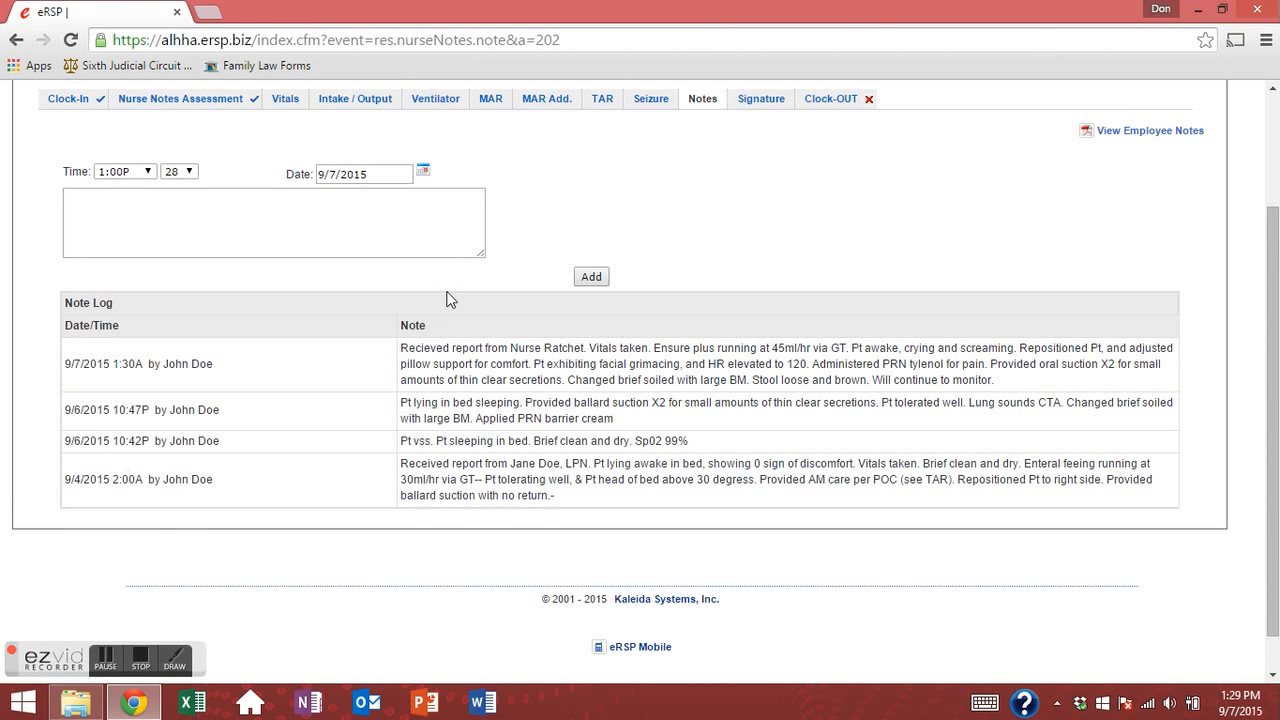
pyautogui.click(355, 241)
# Write 'Body of narrative.' with the time set to 1:06 and add it to the Note Log.
pyautogui.write('Body of narrative.')
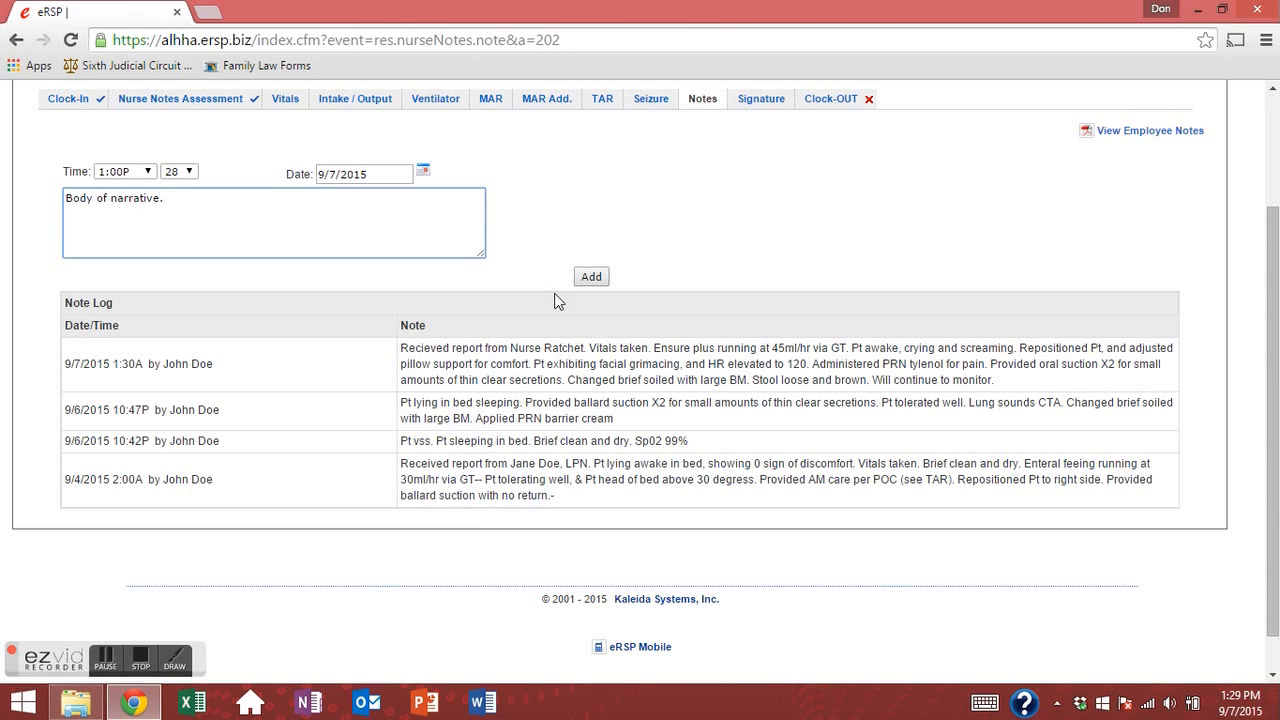
pyautogui.moveTo(485, 256); pyautogui.dragTo(829, 357)
pyautogui.moveTo(712, 368); pyautogui.dragTo(528, 354)
pyautogui.click(176, 172)
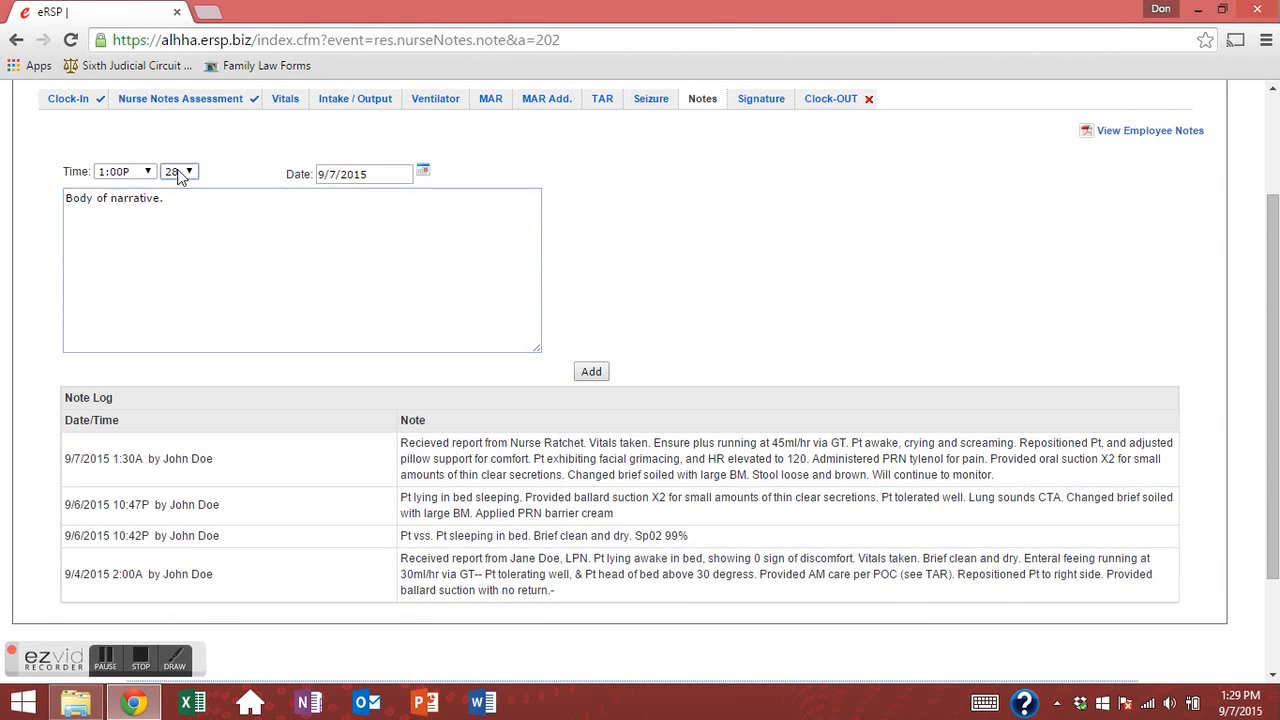
pyautogui.moveTo(191, 296); pyautogui.dragTo(193, 218)
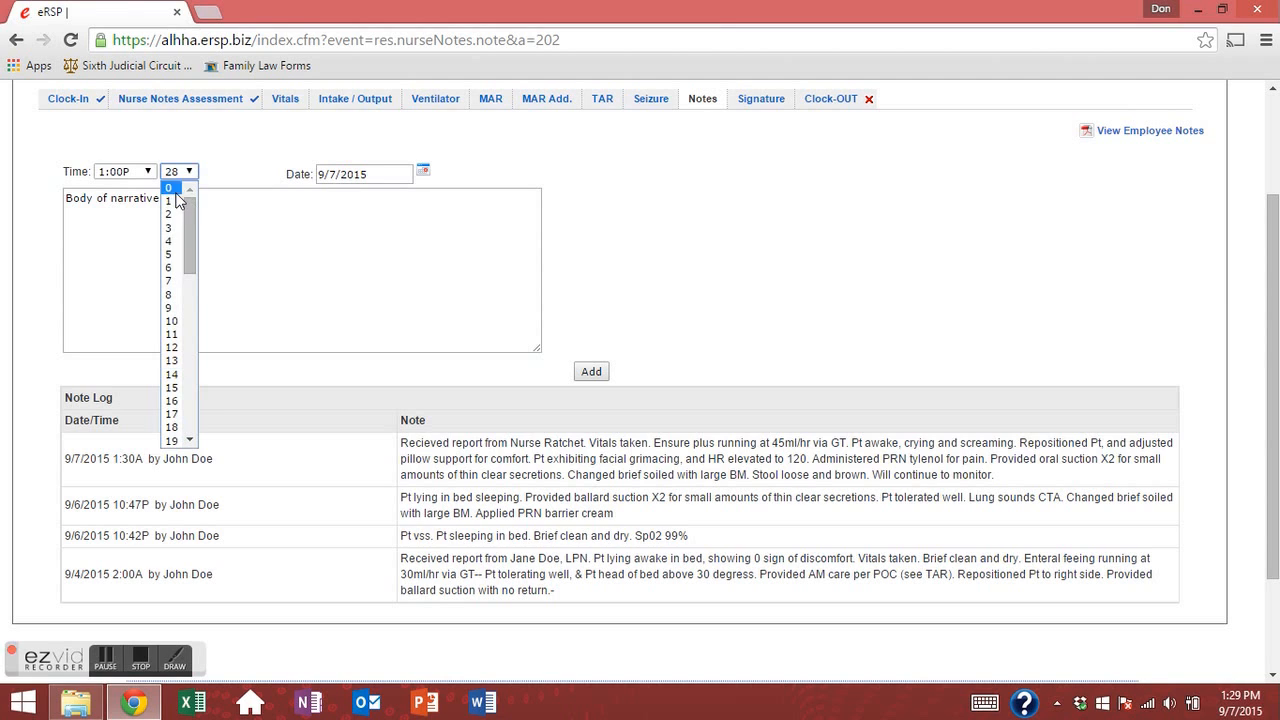
pyautogui.click(170, 241)
pyautogui.click(199, 173)
pyautogui.click(192, 174)
pyautogui.click(190, 175)
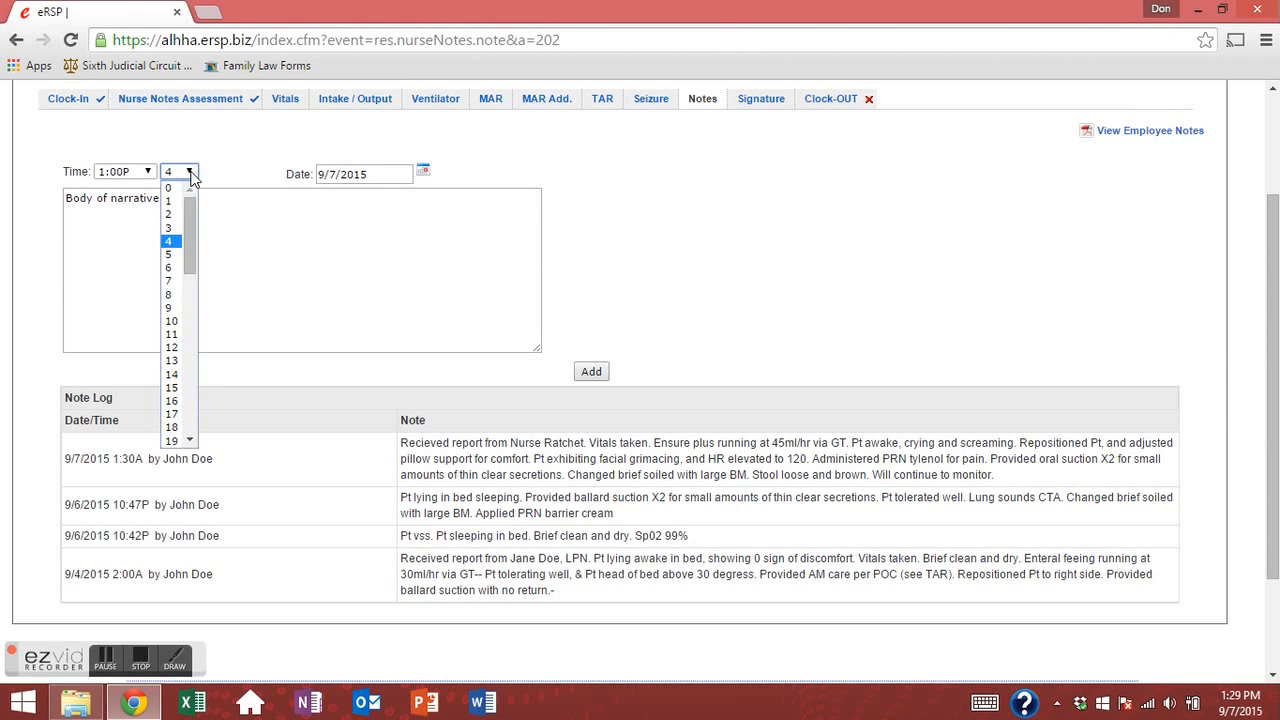
pyautogui.click(170, 267)
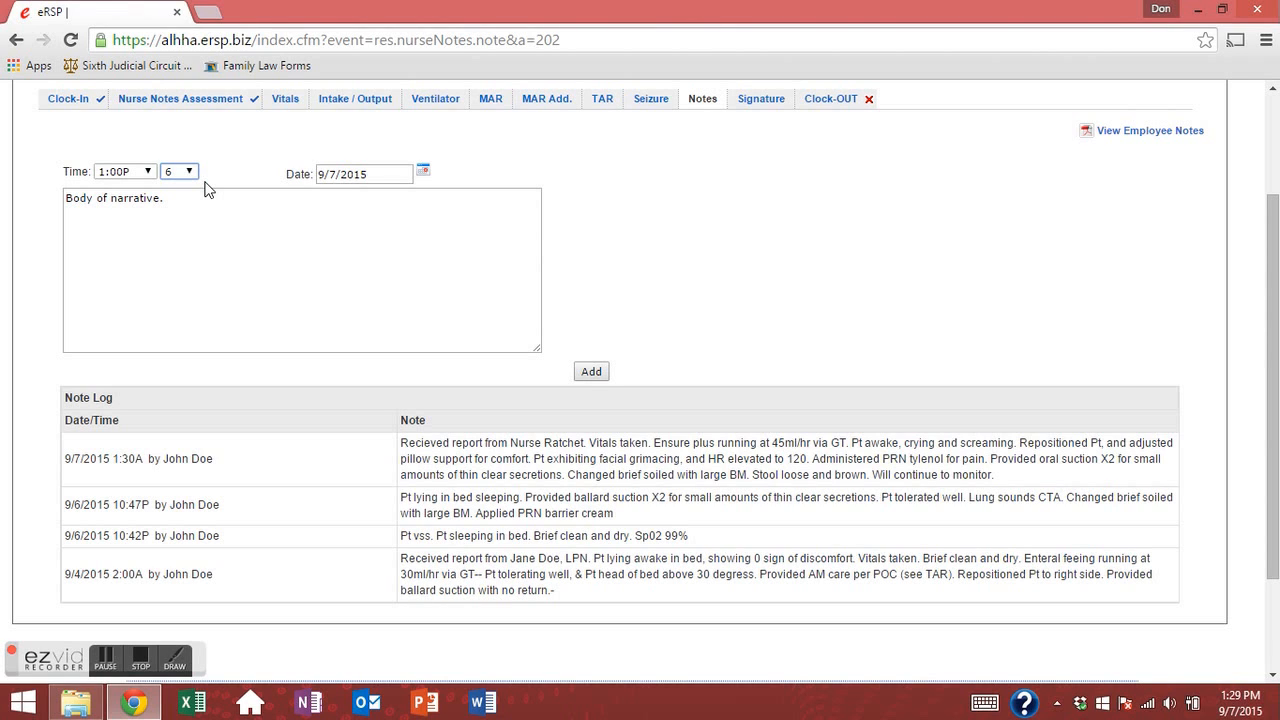
pyautogui.click(260, 286)
pyautogui.click(585, 378)
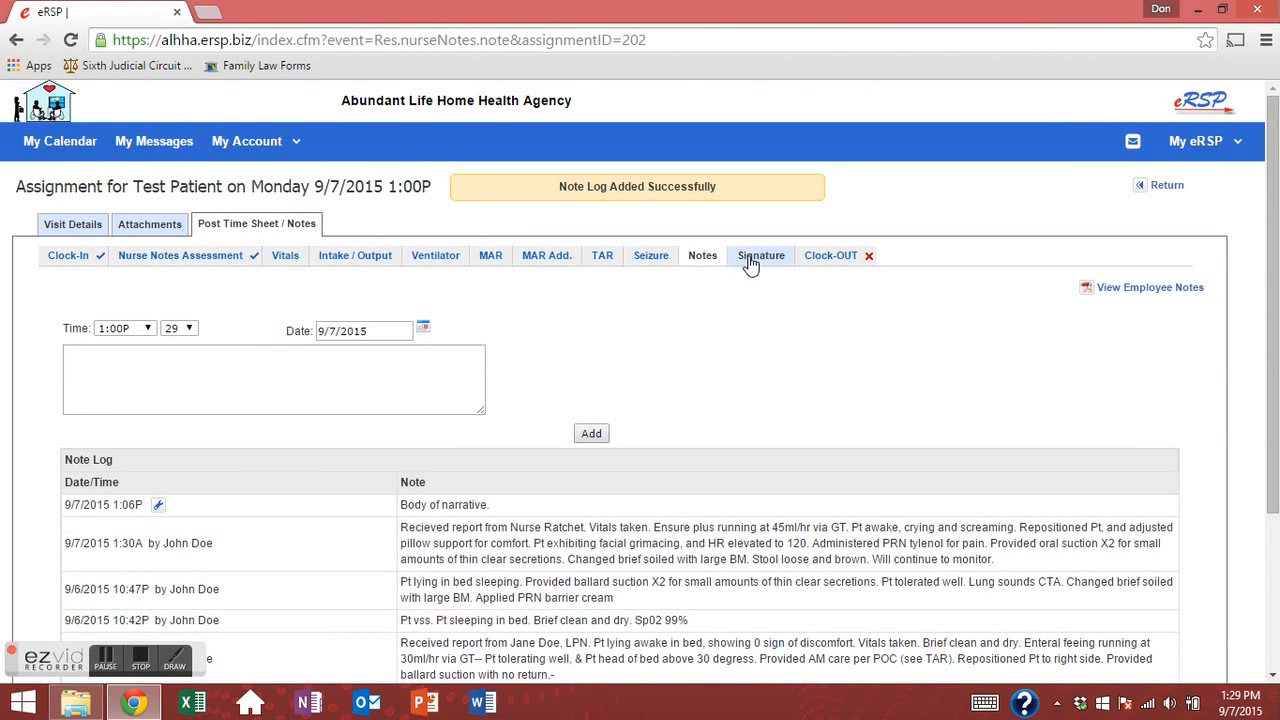
# Go to the Signature page, then open the employee nurse notes PDF.
pyautogui.click(750, 260)
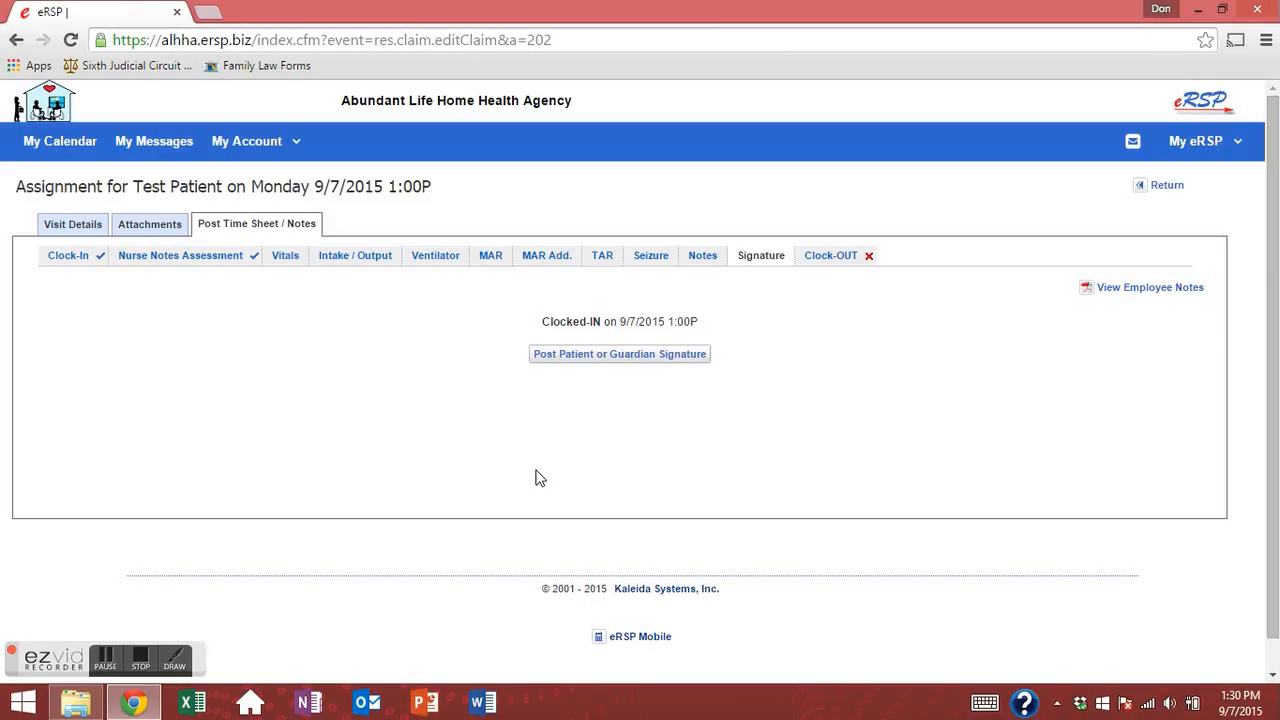
pyautogui.click(1135, 290)
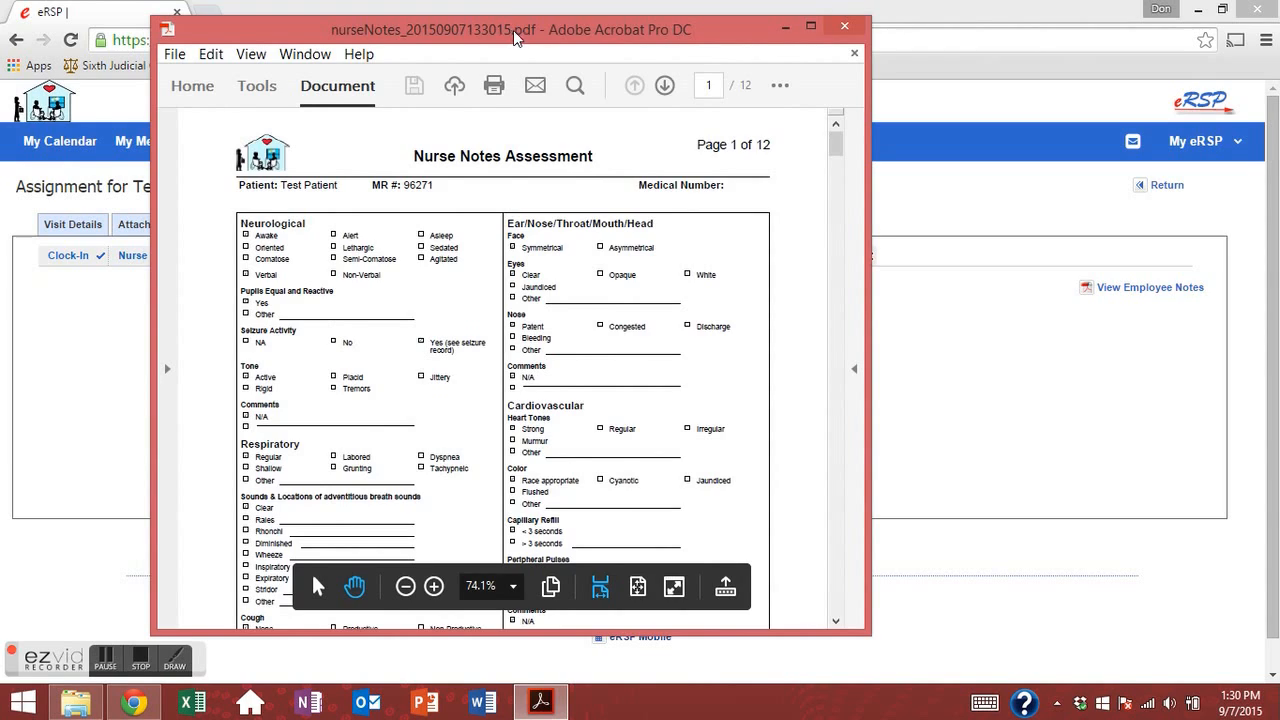
# Maximize the nurse notes PDF, review page 5's Vitals Log, then close Acrobat.
pyautogui.doubleClick(515, 38)
pyautogui.scroll(-15, 530, 135)
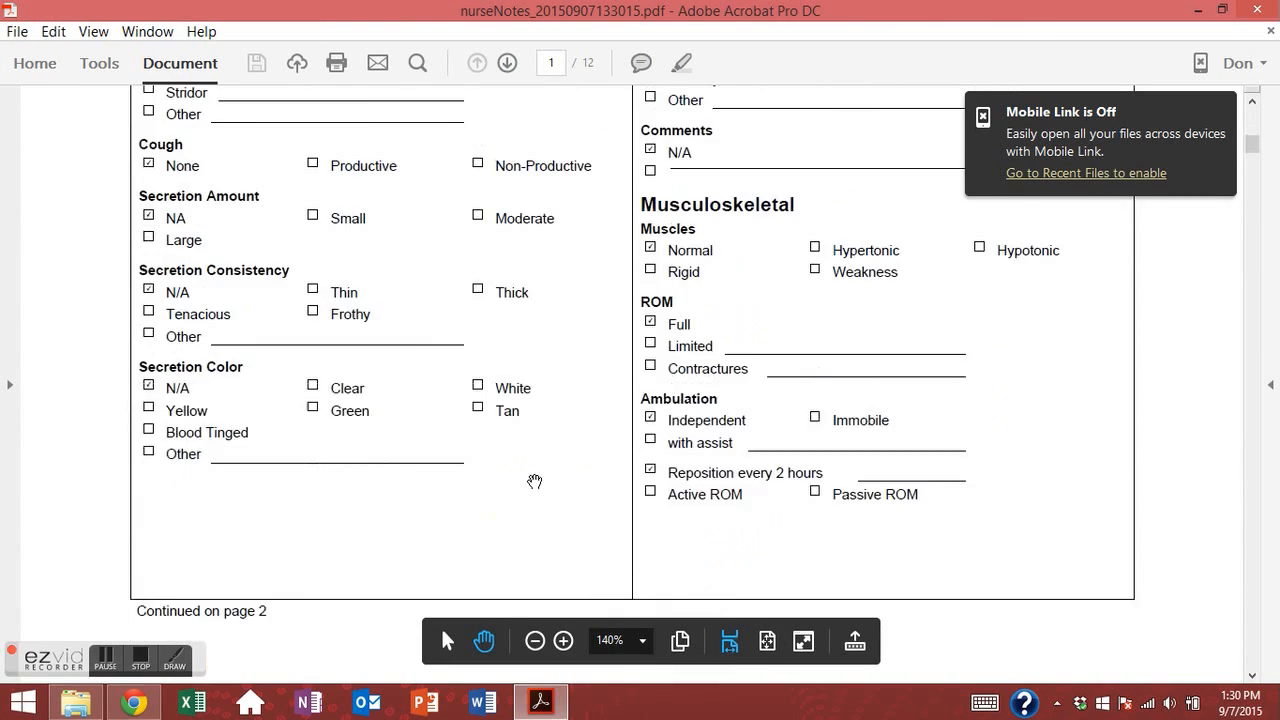
pyautogui.scroll(-5, 520, 484)
pyautogui.scroll(9, 518, 485)
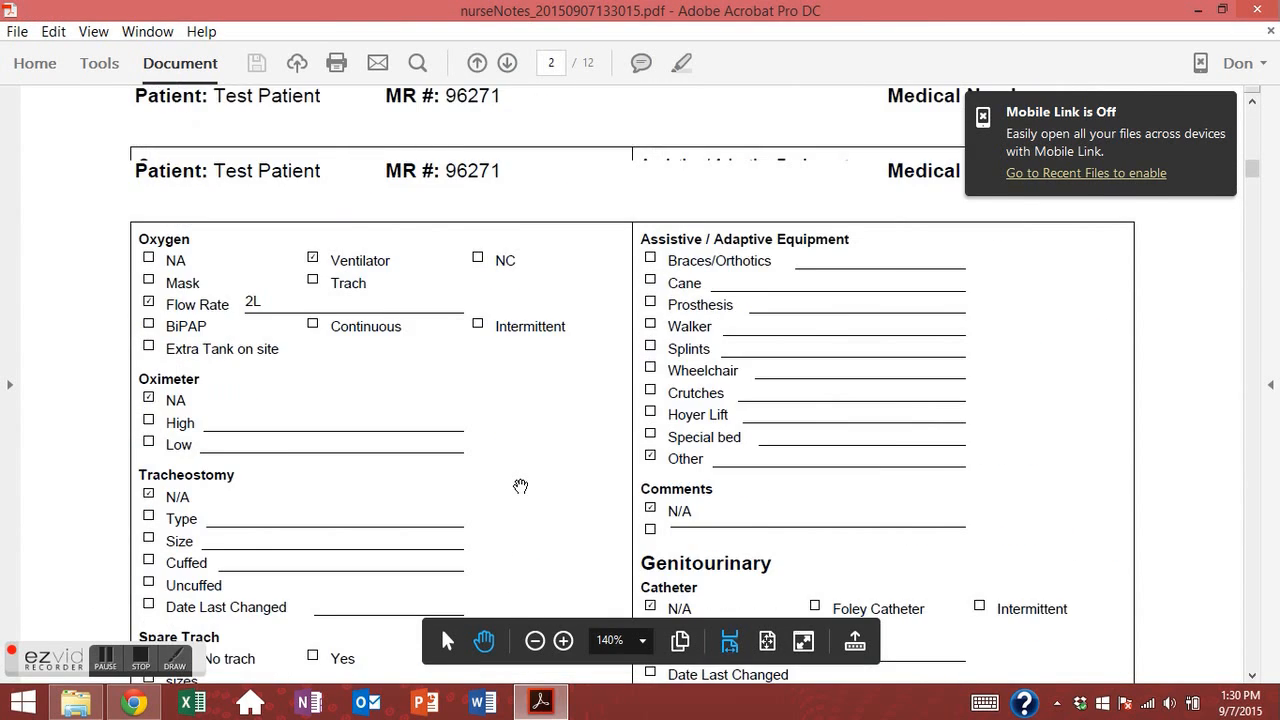
pyautogui.scroll(-15, 535, 475)
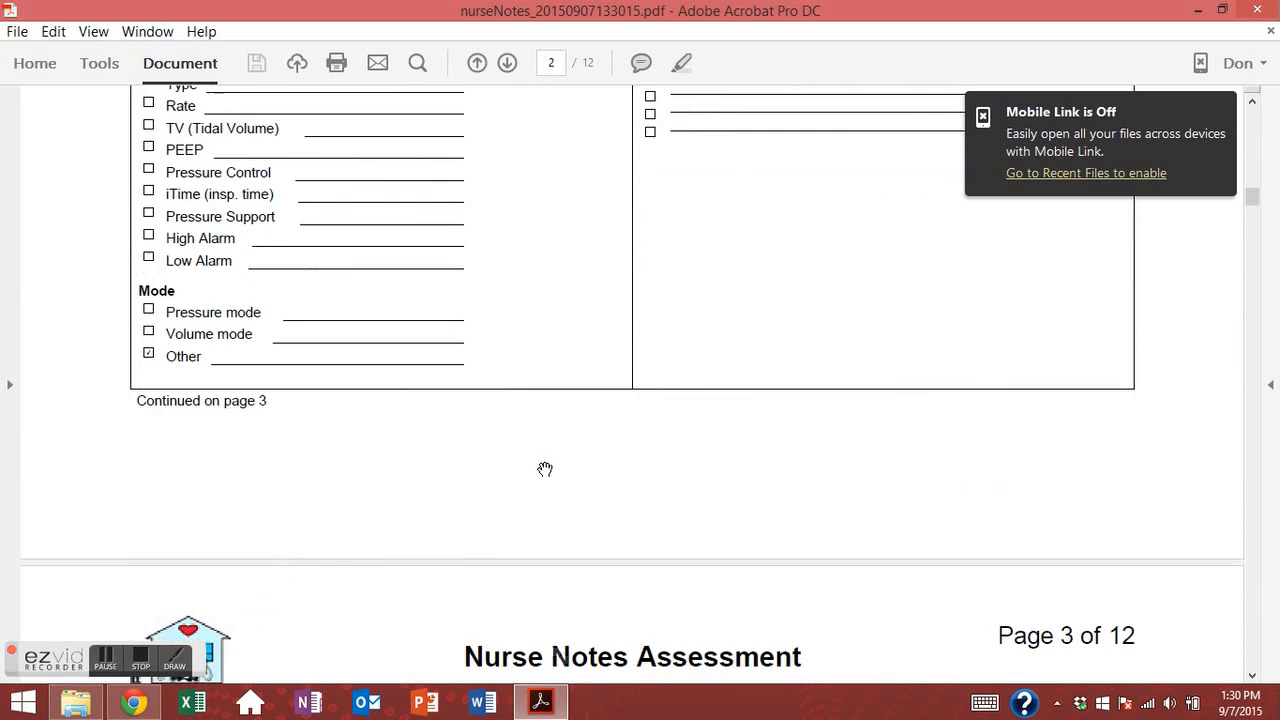
pyautogui.scroll(-20, 544, 468)
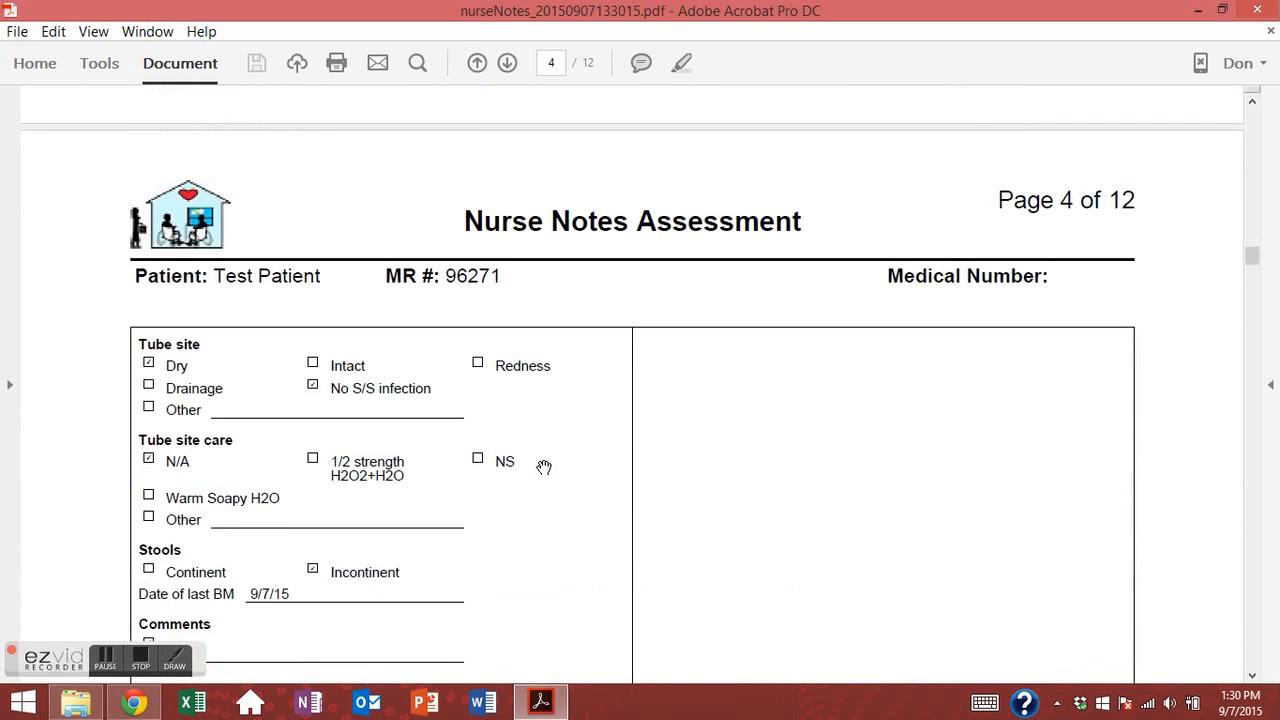
pyautogui.scroll(-8, 544, 468)
pyautogui.scroll(4, 543, 466)
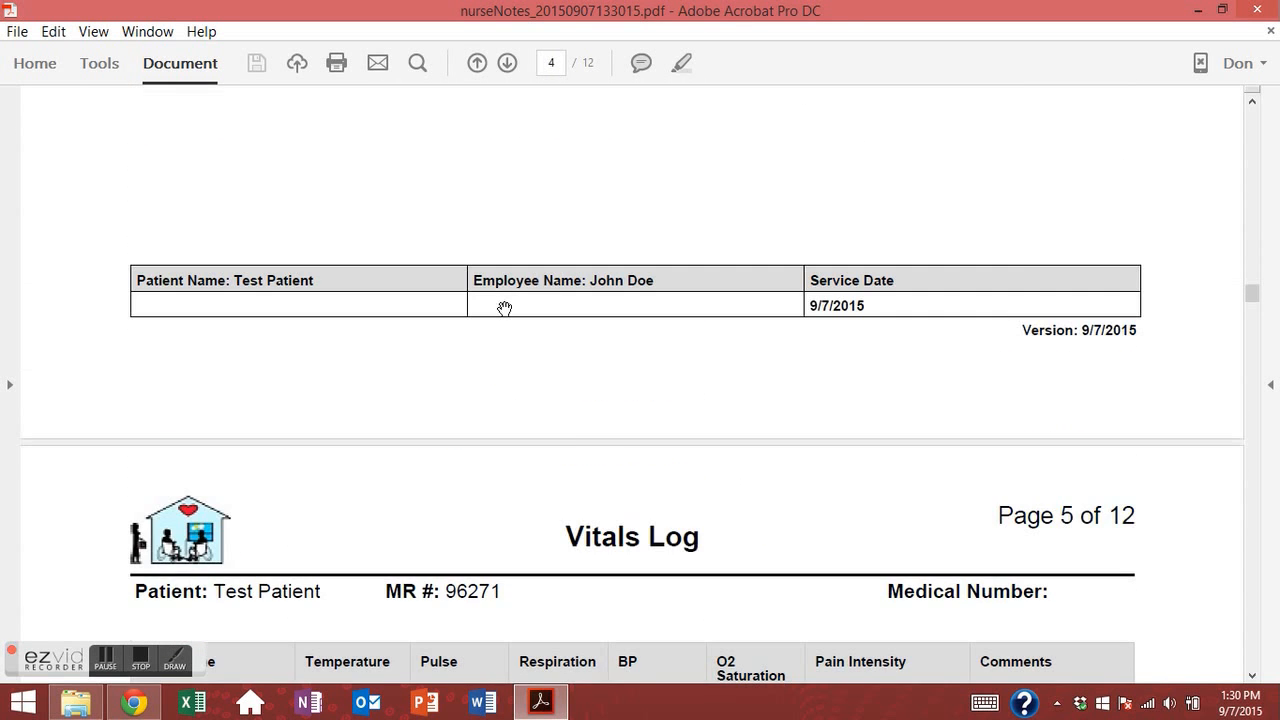
pyautogui.scroll(-1, 537, 253)
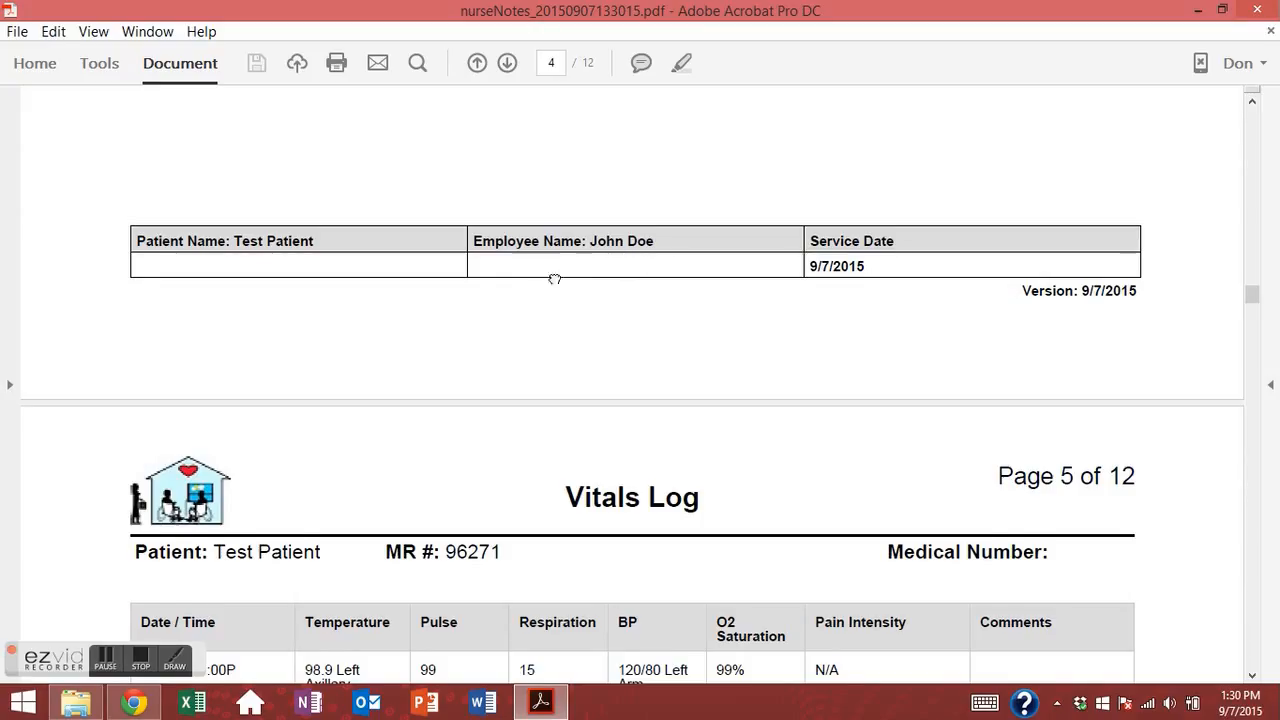
pyautogui.scroll(-1, 578, 221)
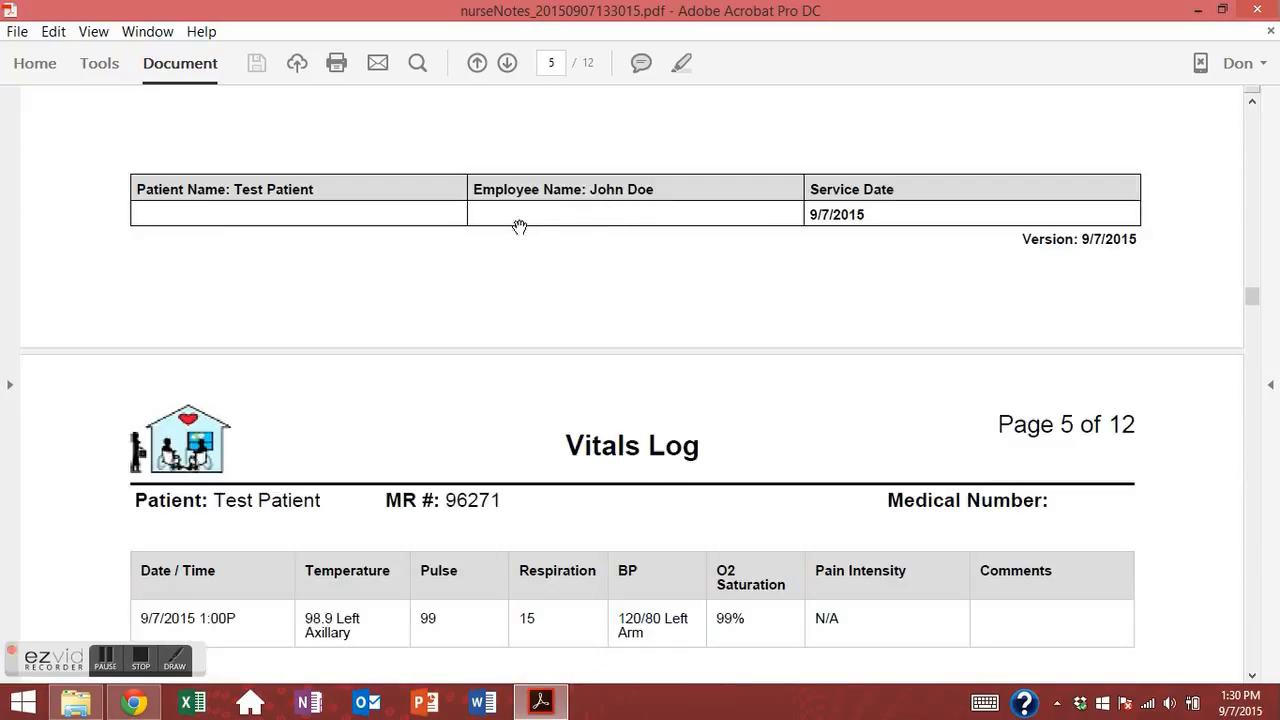
pyautogui.scroll(-1, 520, 228)
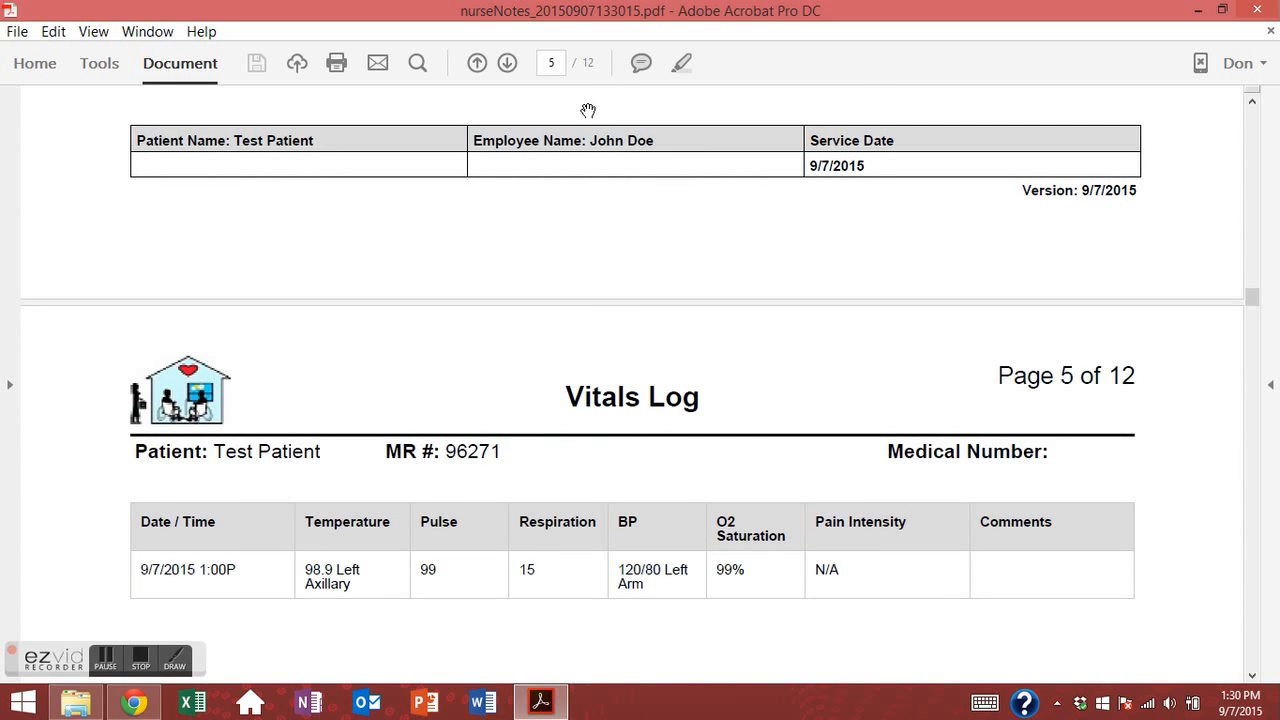
pyautogui.scroll(2, 591, 214)
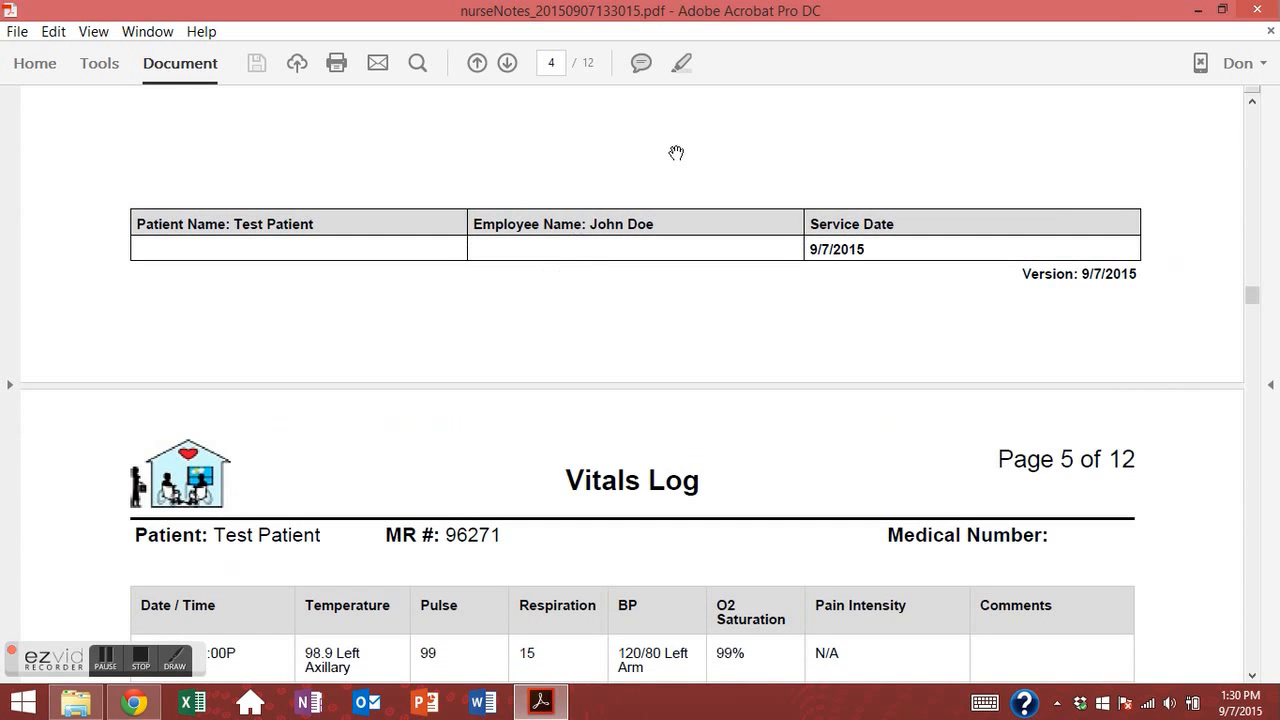
pyautogui.click(1257, 12)
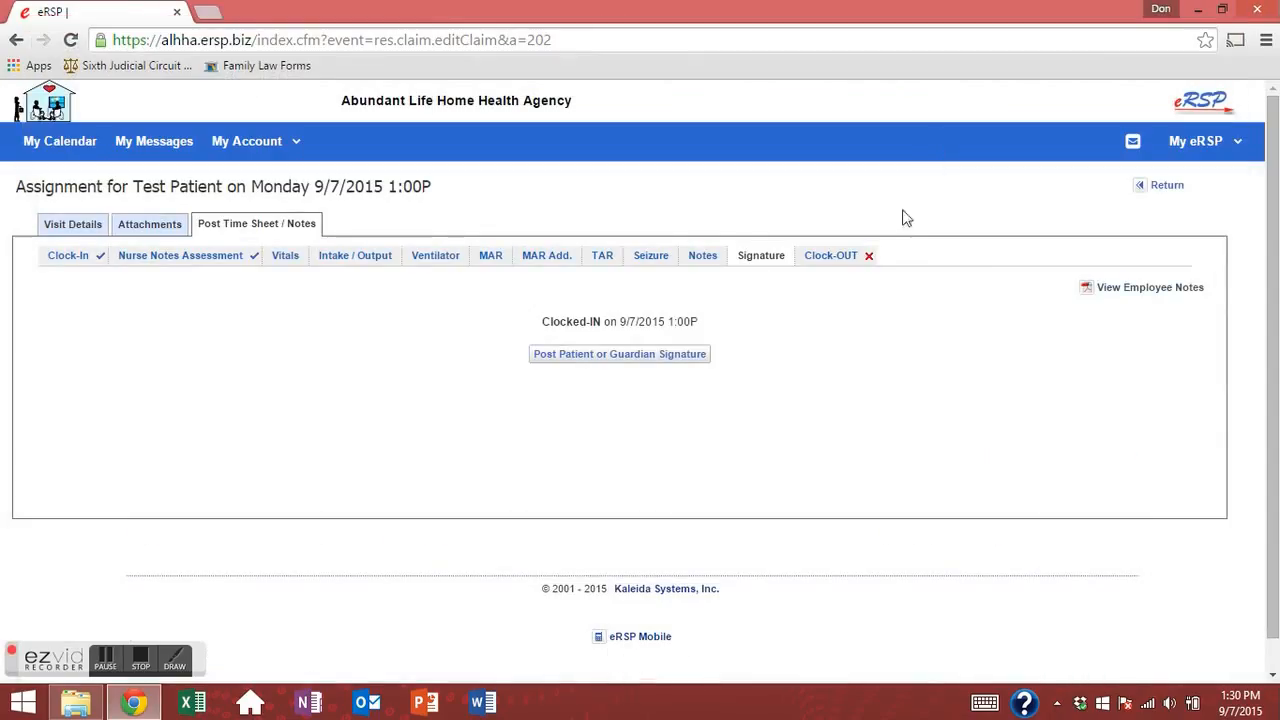
# Draw the guardian's handwritten signature on the Patient or Guardian Signature pad.
pyautogui.click(602, 360)
pyautogui.click(492, 480)
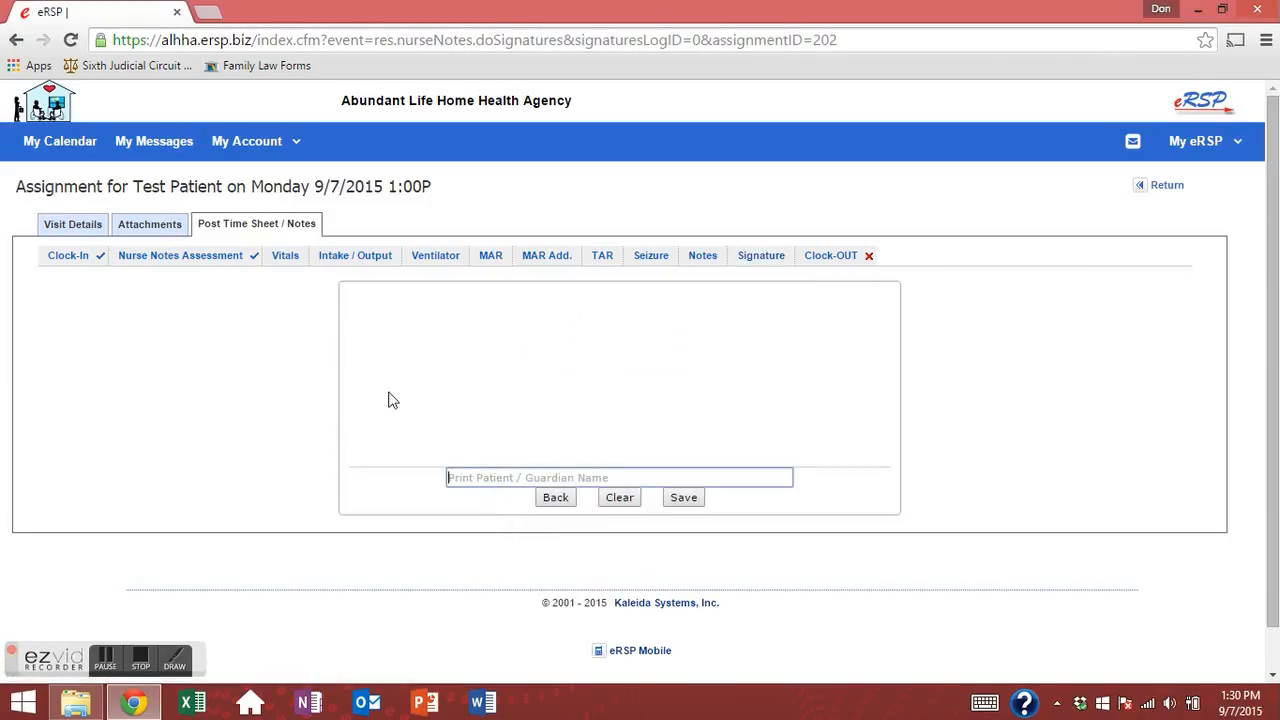
pyautogui.moveTo(483, 337)
pyautogui.mouseDown()
pyautogui.moveTo(451, 411)
pyautogui.moveTo(491, 349)
pyautogui.moveTo(533, 338)
pyautogui.mouseUp()
pyautogui.moveTo(514, 400)
pyautogui.mouseDown()
pyautogui.moveTo(831, 351)
pyautogui.moveTo(849, 366)
pyautogui.mouseUp()
pyautogui.click(685, 343)
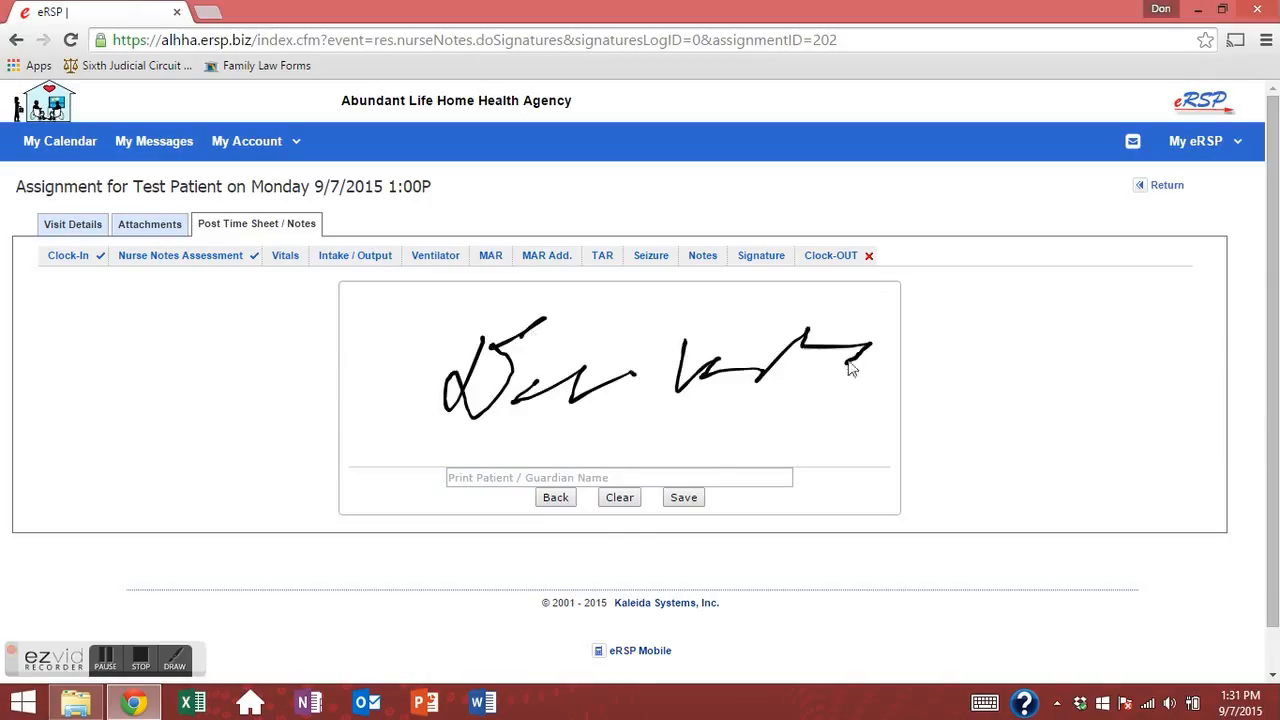
# Enter the guardian's printed name from the suggestion list and save the signature to the visit.
pyautogui.click(496, 478)
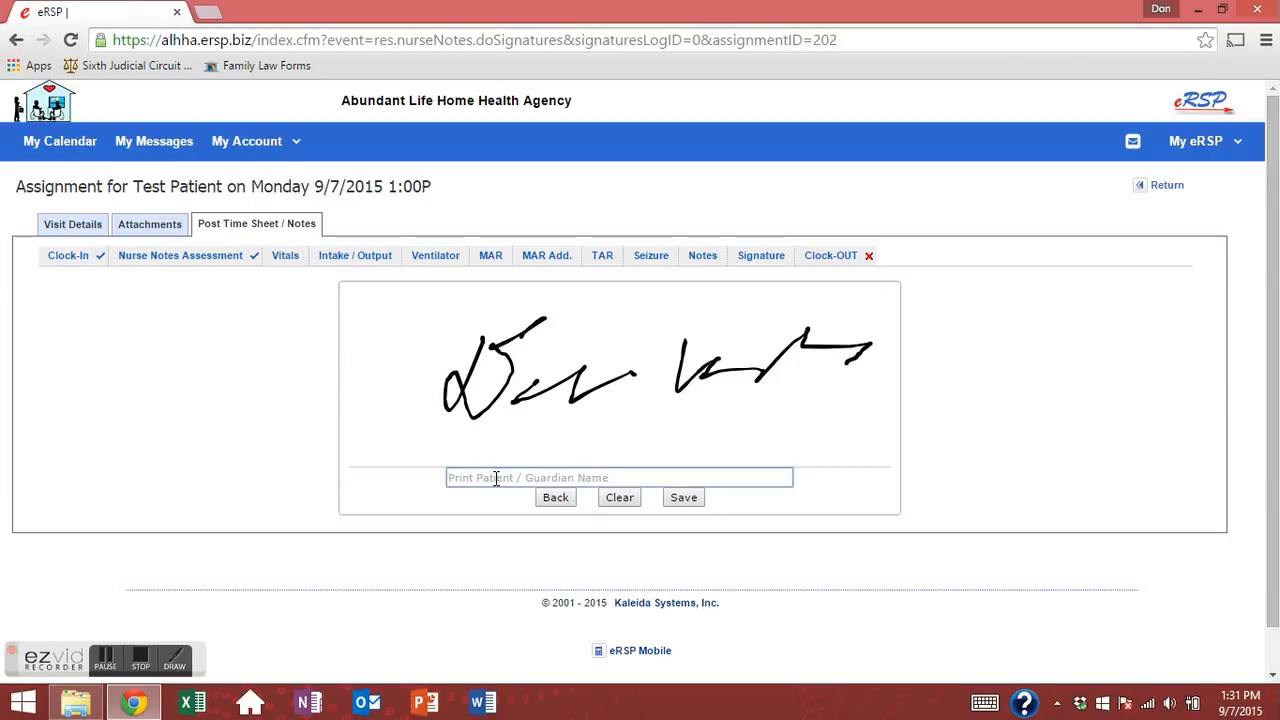
pyautogui.write('MRS')
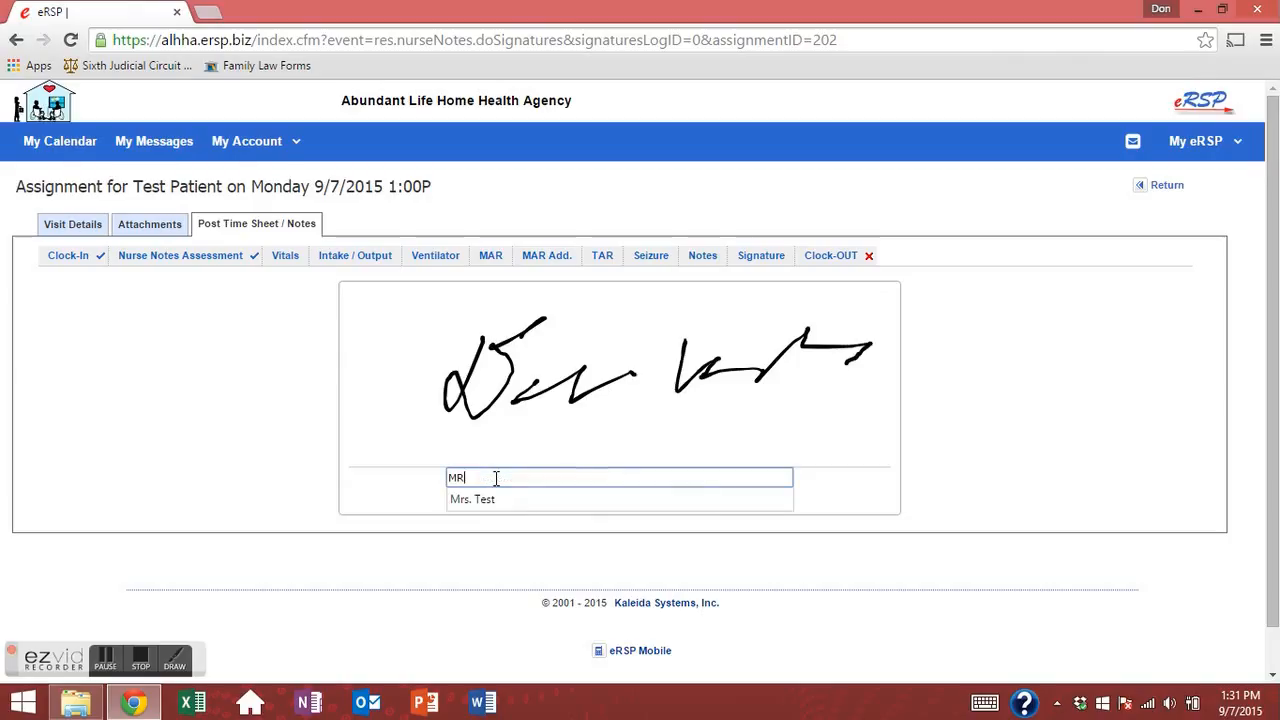
pyautogui.press('BackSpace')
pyautogui.press('BackSpace')
pyautogui.press('Down')
pyautogui.press('Return')
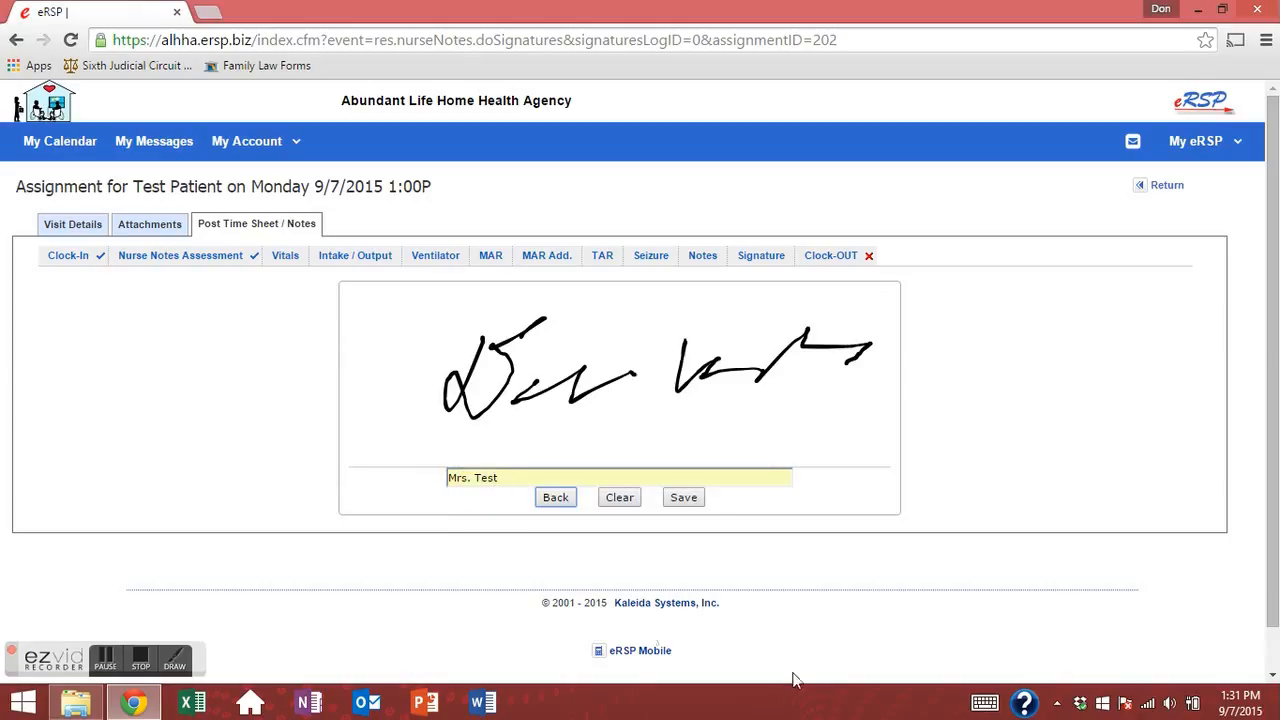
pyautogui.click(691, 500)
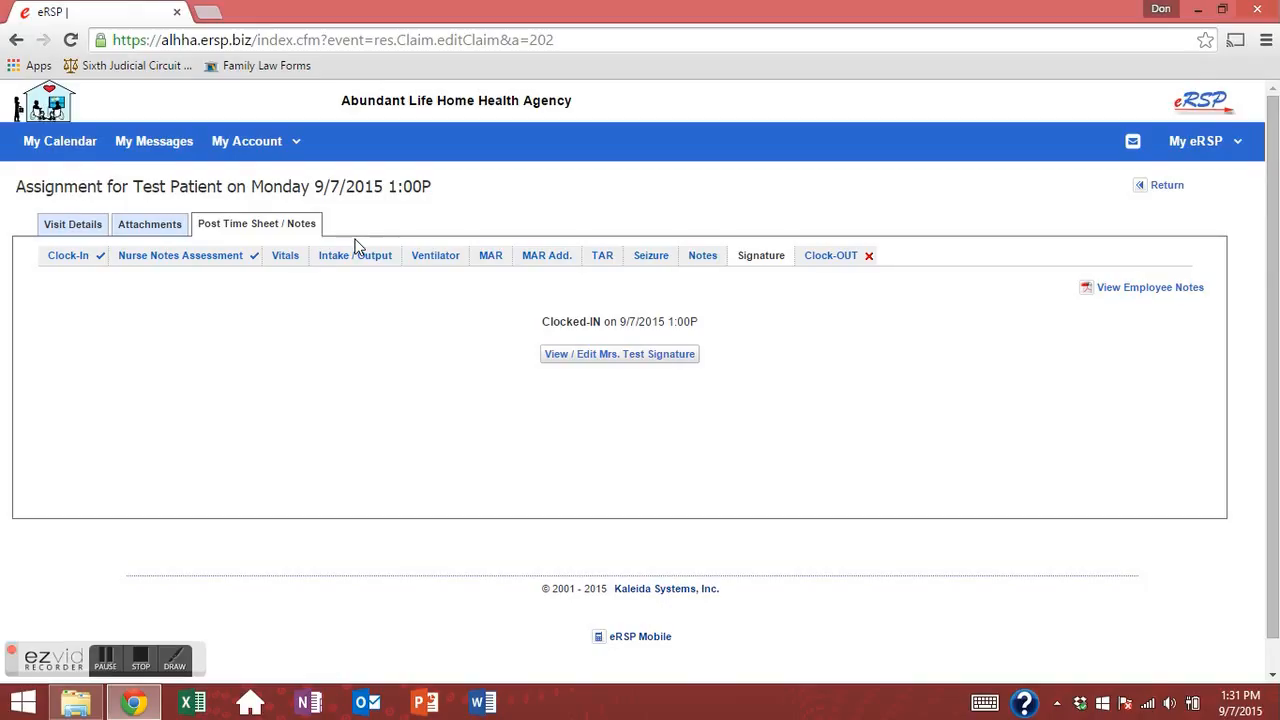
# Bring up the visit's Clock-OUT form with actual end 1:31P, leaving Mileage at 0.
pyautogui.click(822, 258)
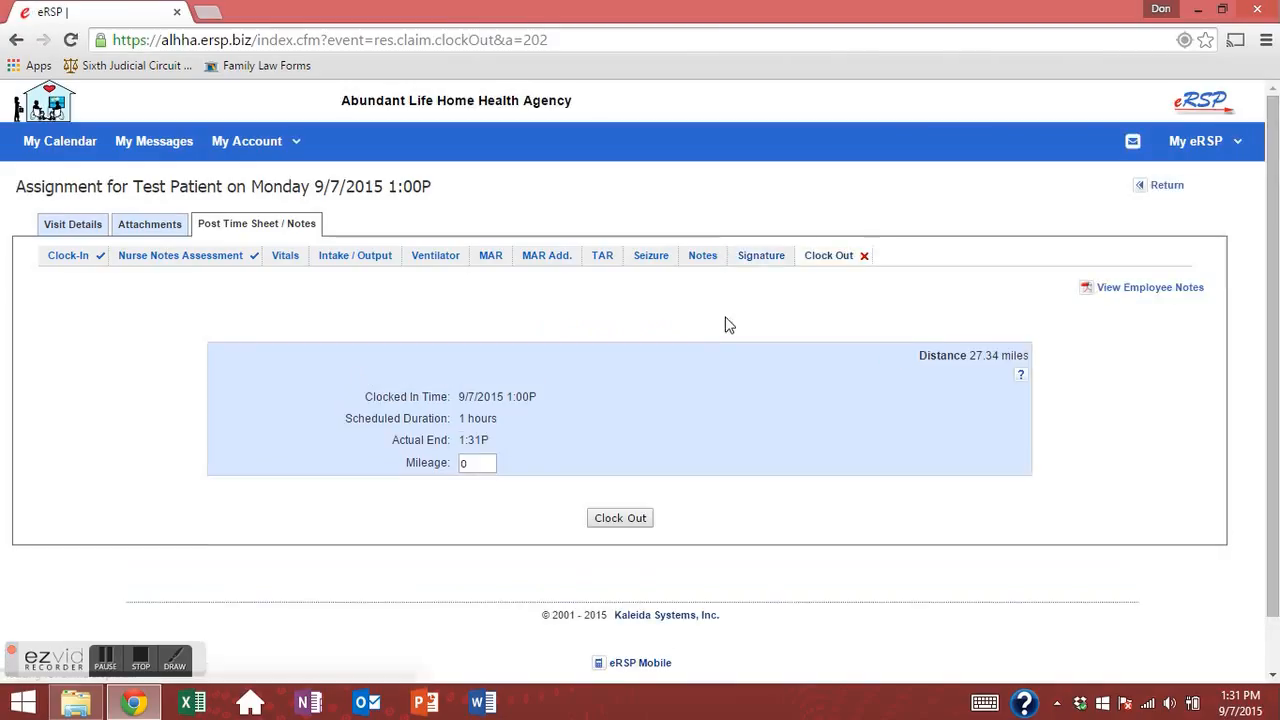
pyautogui.click(462, 464)
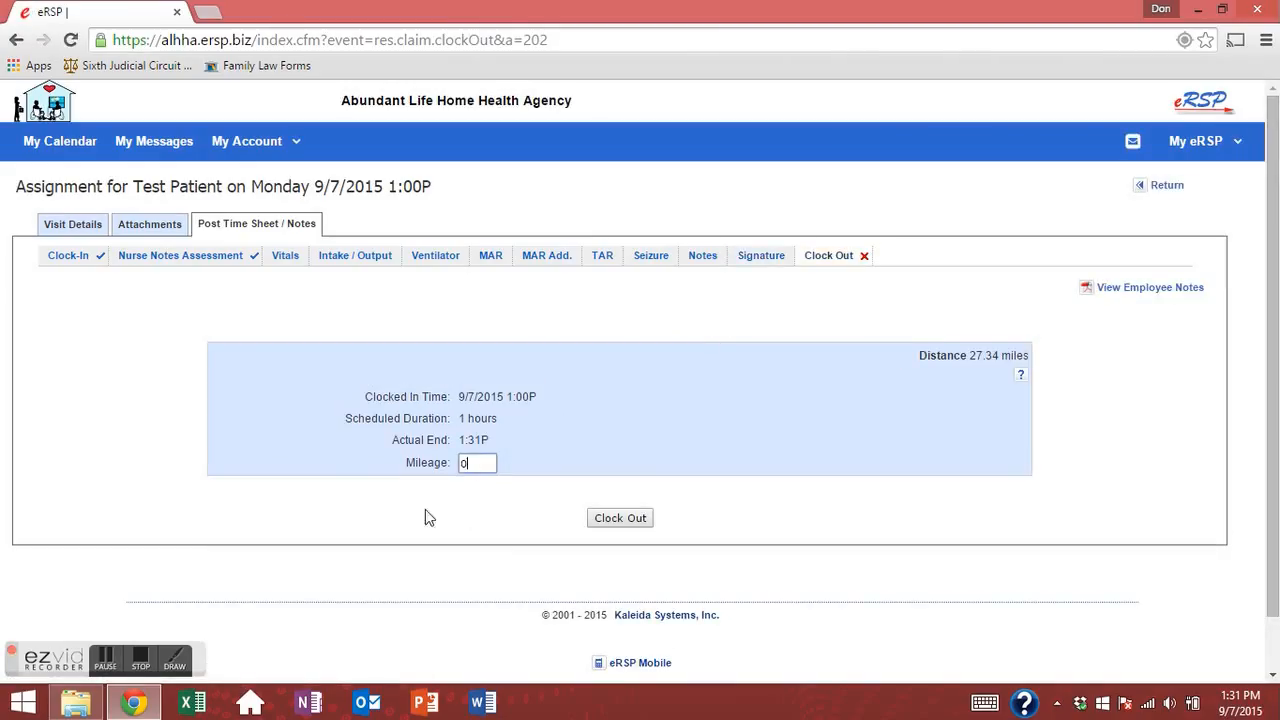
pyautogui.click(613, 522)
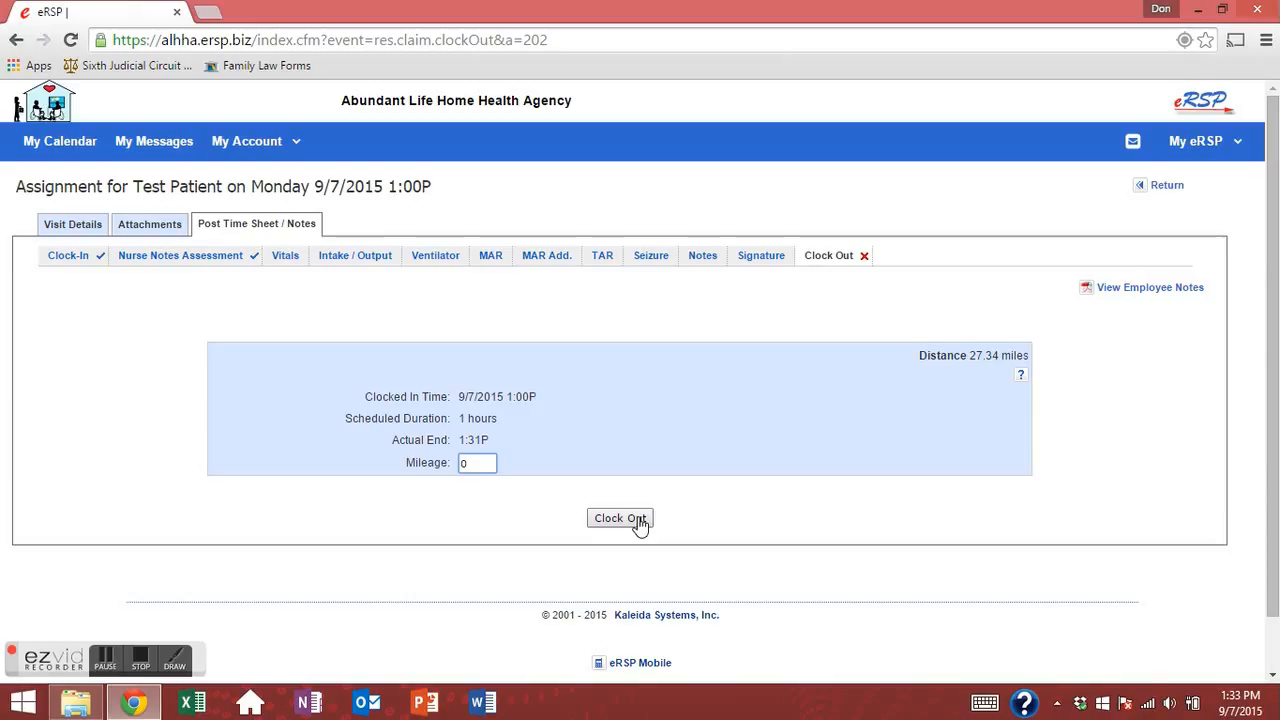
pyautogui.click(671, 529)
# Clock out to submit the claim, acknowledge 'Claim Submitted!', check the clock times, and return to Visit Details.
pyautogui.click(630, 520)
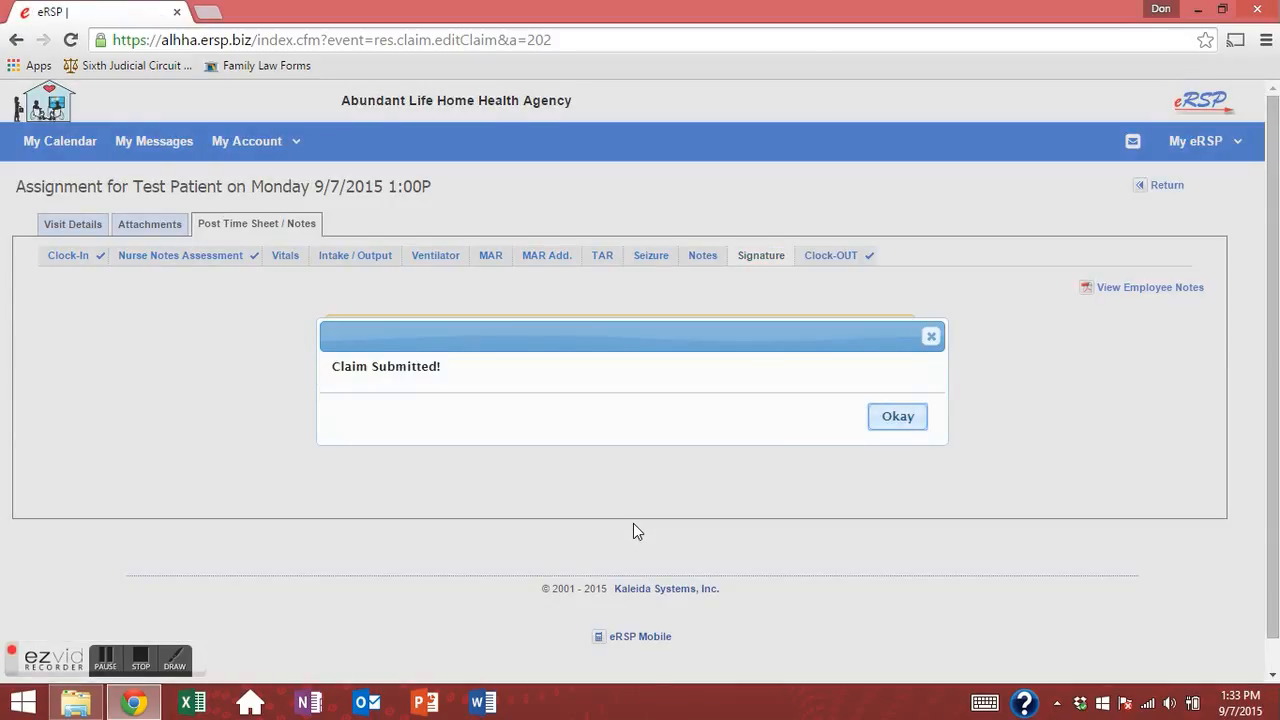
pyautogui.click(895, 418)
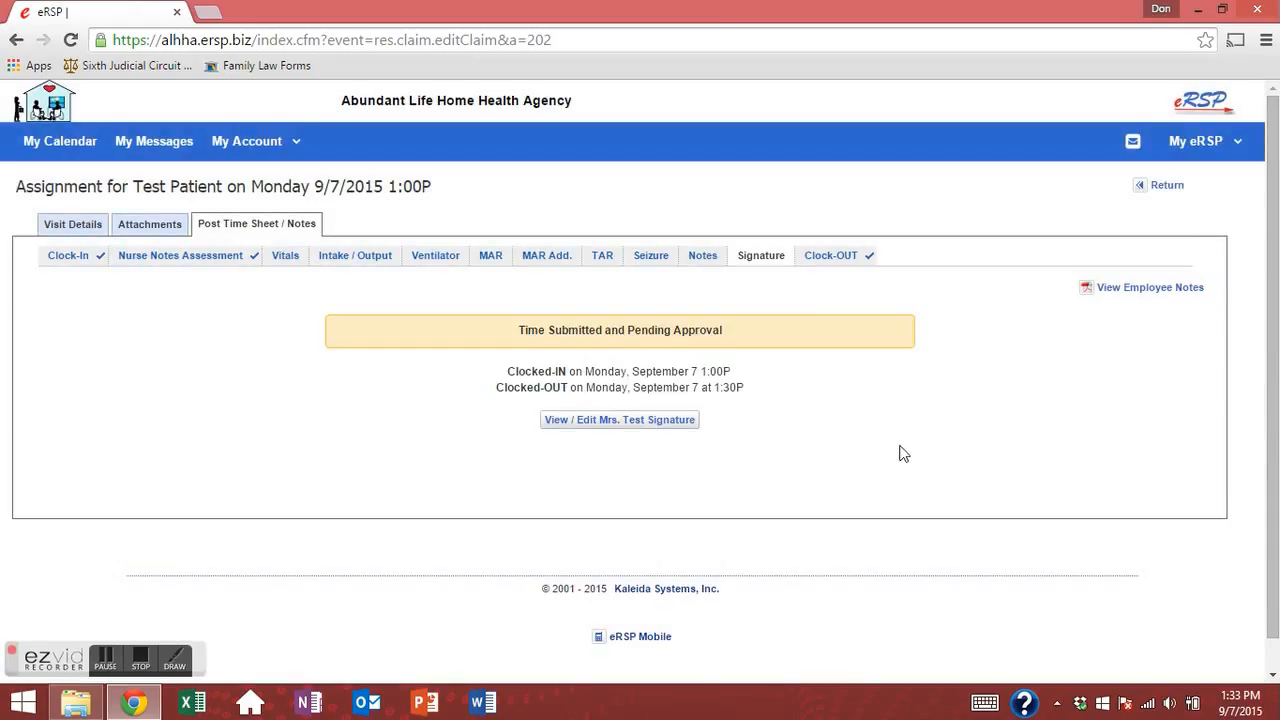
pyautogui.moveTo(510, 369); pyautogui.dragTo(751, 400)
pyautogui.click(768, 399)
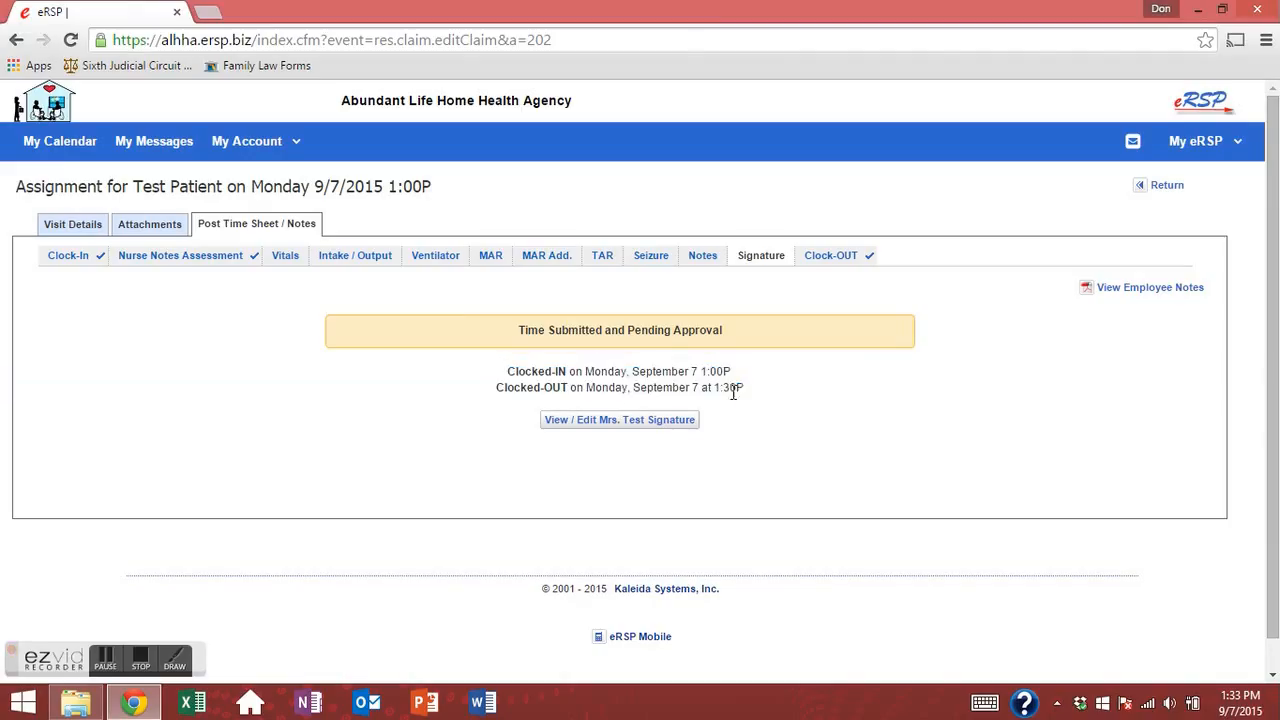
pyautogui.tripleClick(640, 370)
pyautogui.click(900, 605)
pyautogui.click(1162, 187)
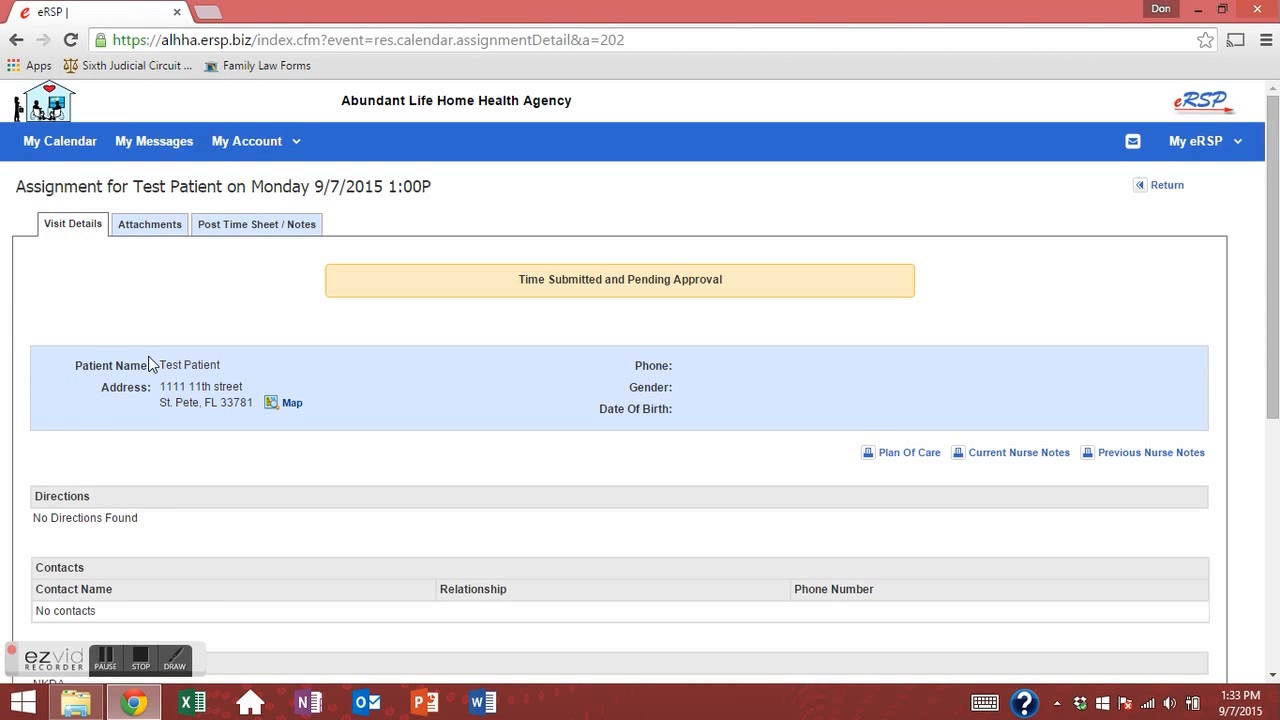
# Open My Calendar to view September 2015 with the 9/7 1:00P–1:30P visit marked Submitted.
pyautogui.scroll(-2, 129, 386)
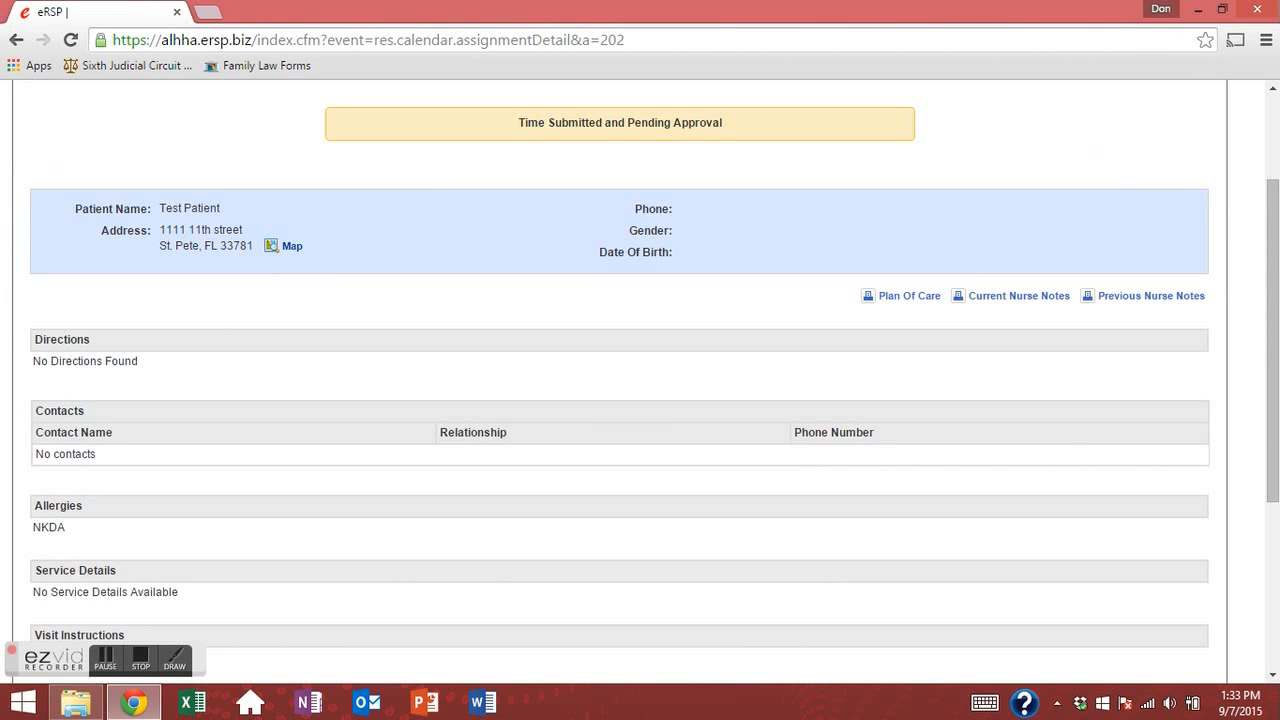
pyautogui.scroll(-3, 163, 449)
pyautogui.scroll(5, 646, 486)
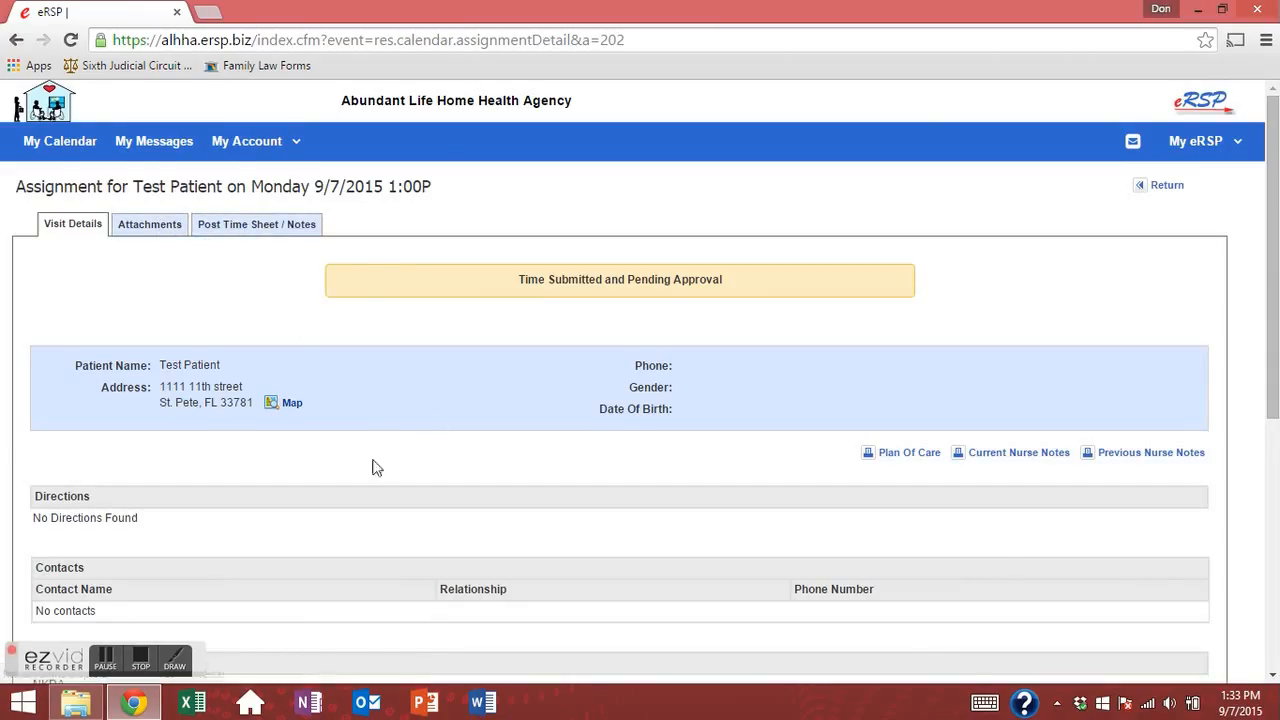
pyautogui.click(68, 144)
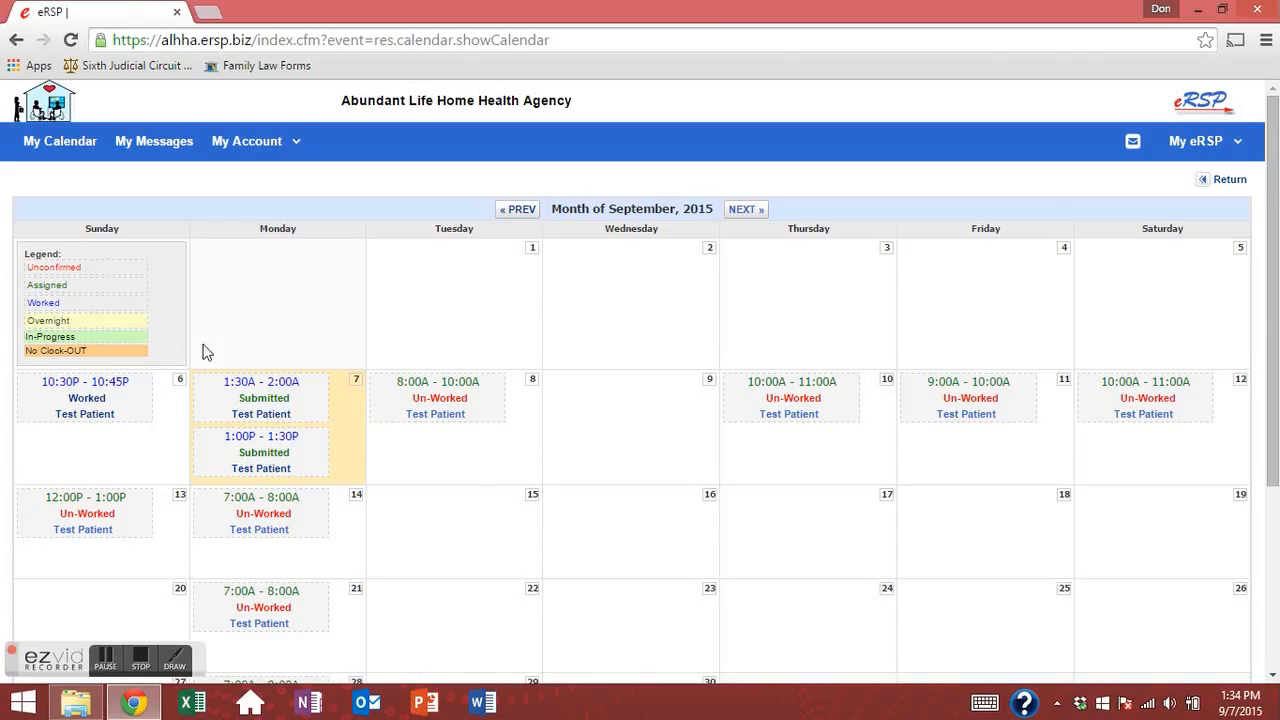
pyautogui.scroll(-2, 234, 366)
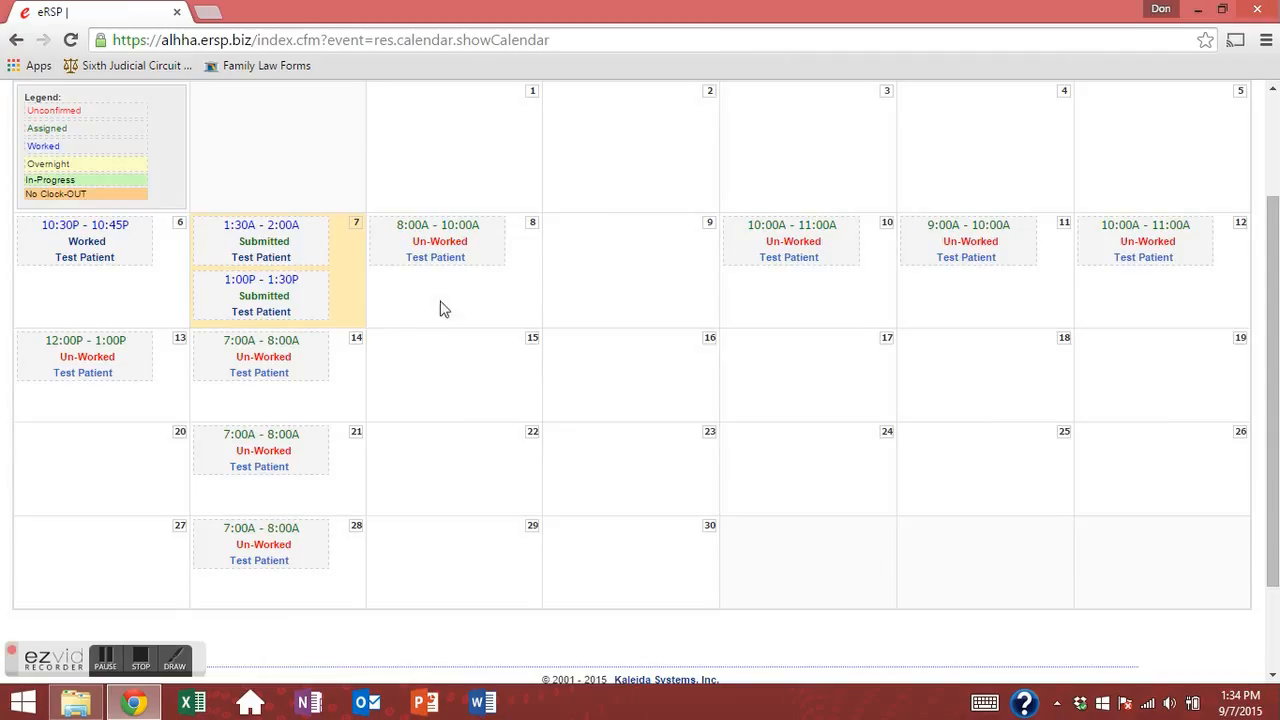
pyautogui.scroll(2, 444, 309)
pyautogui.moveTo(380, 296); pyautogui.dragTo(693, 296)
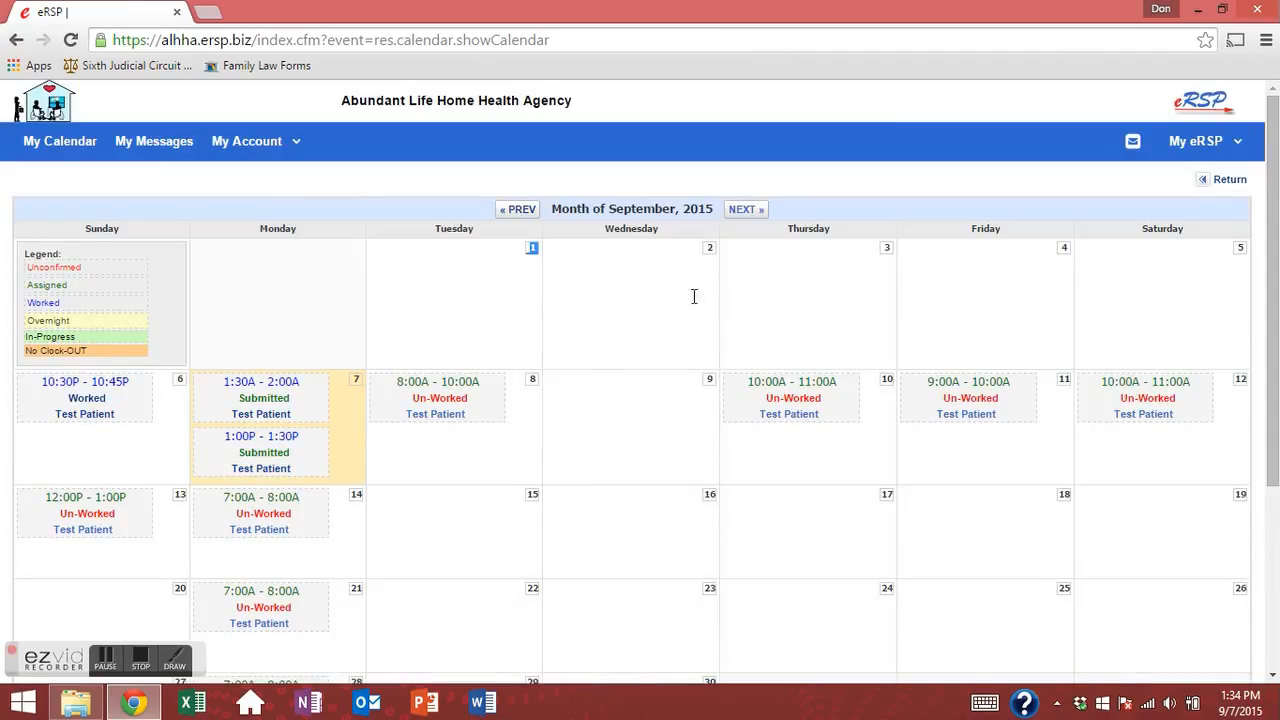
pyautogui.click(414, 465)
pyautogui.scroll(-2, 290, 500)
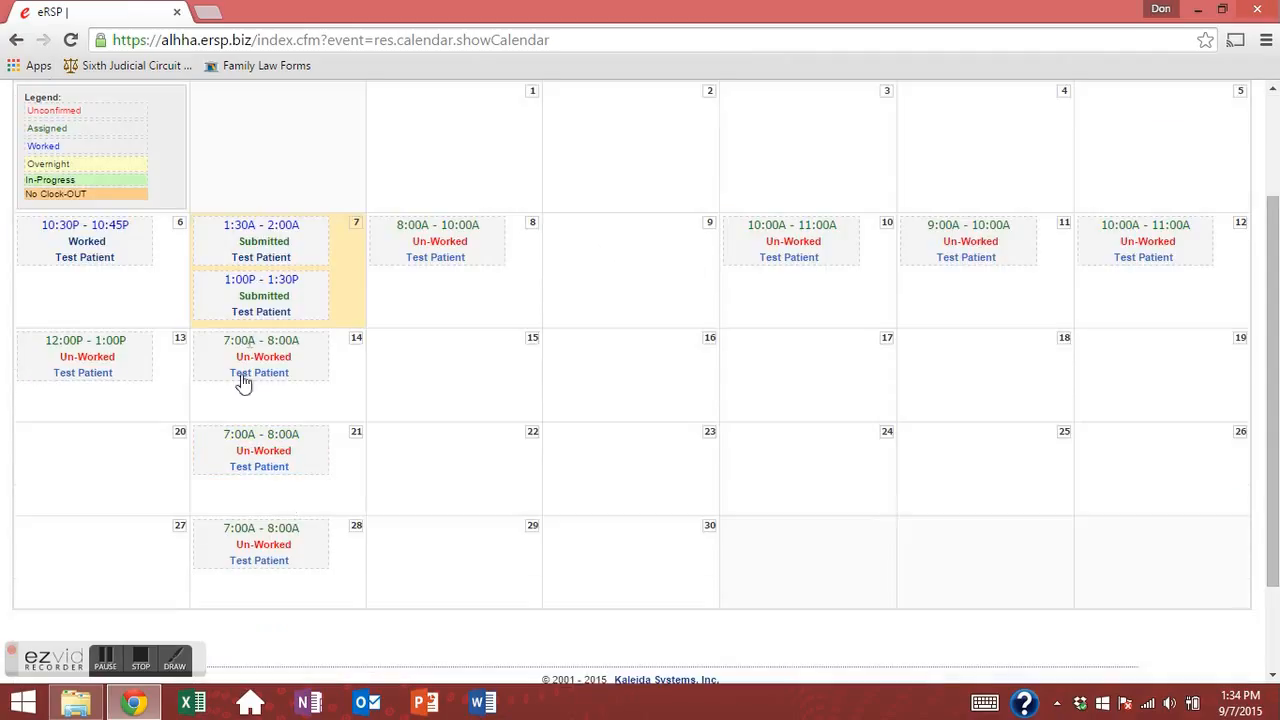
pyautogui.scroll(2, 631, 357)
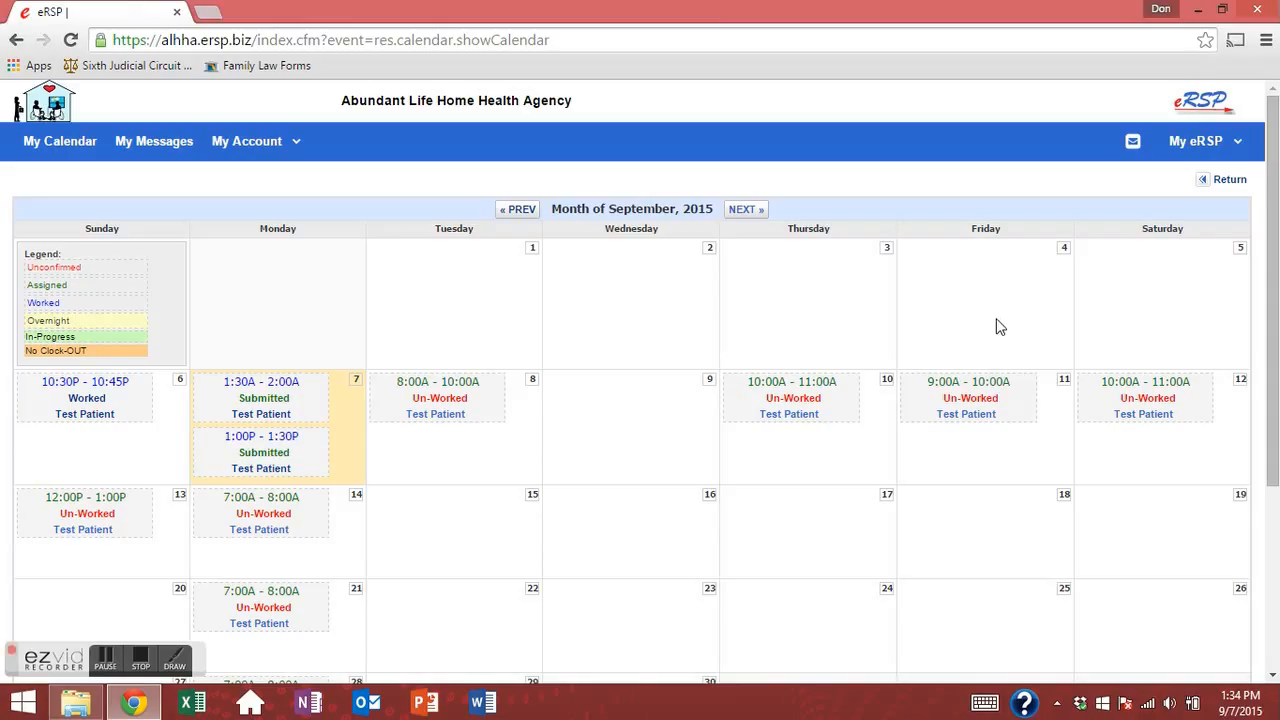
pyautogui.moveTo(808, 308); pyautogui.dragTo(485, 263)
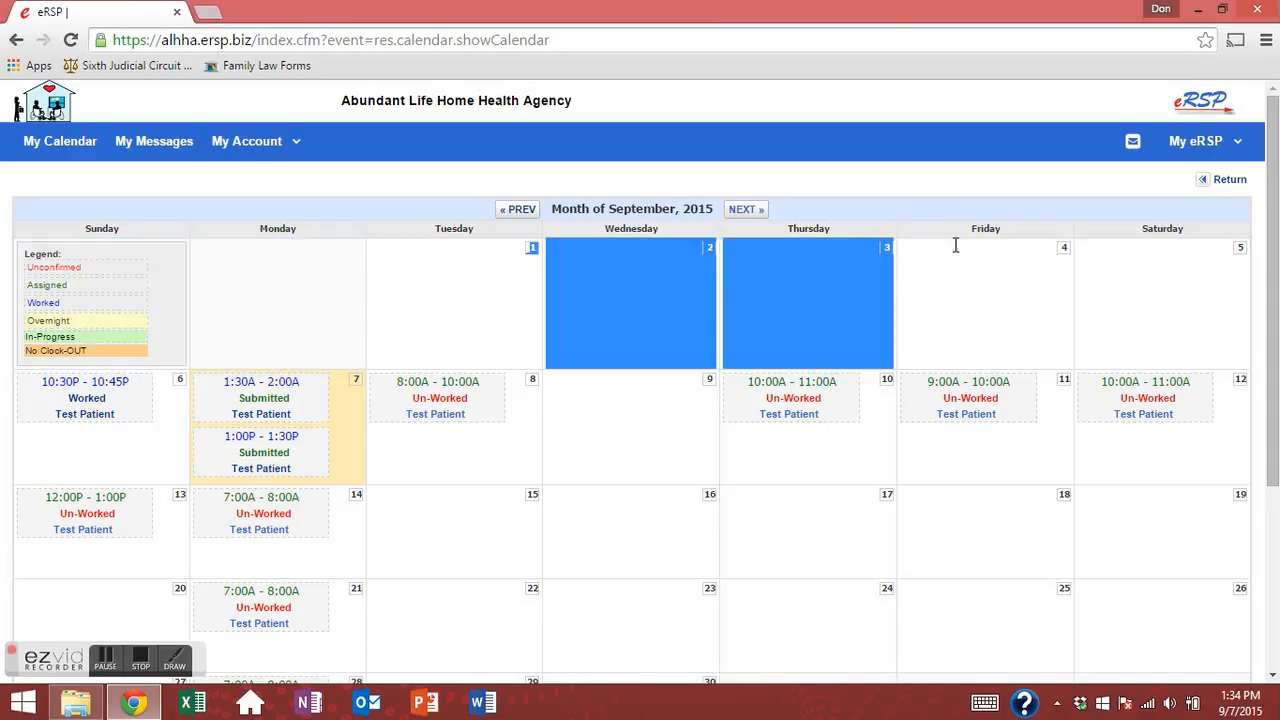
pyautogui.moveTo(1050, 256); pyautogui.dragTo(1083, 268)
pyautogui.click(388, 274)
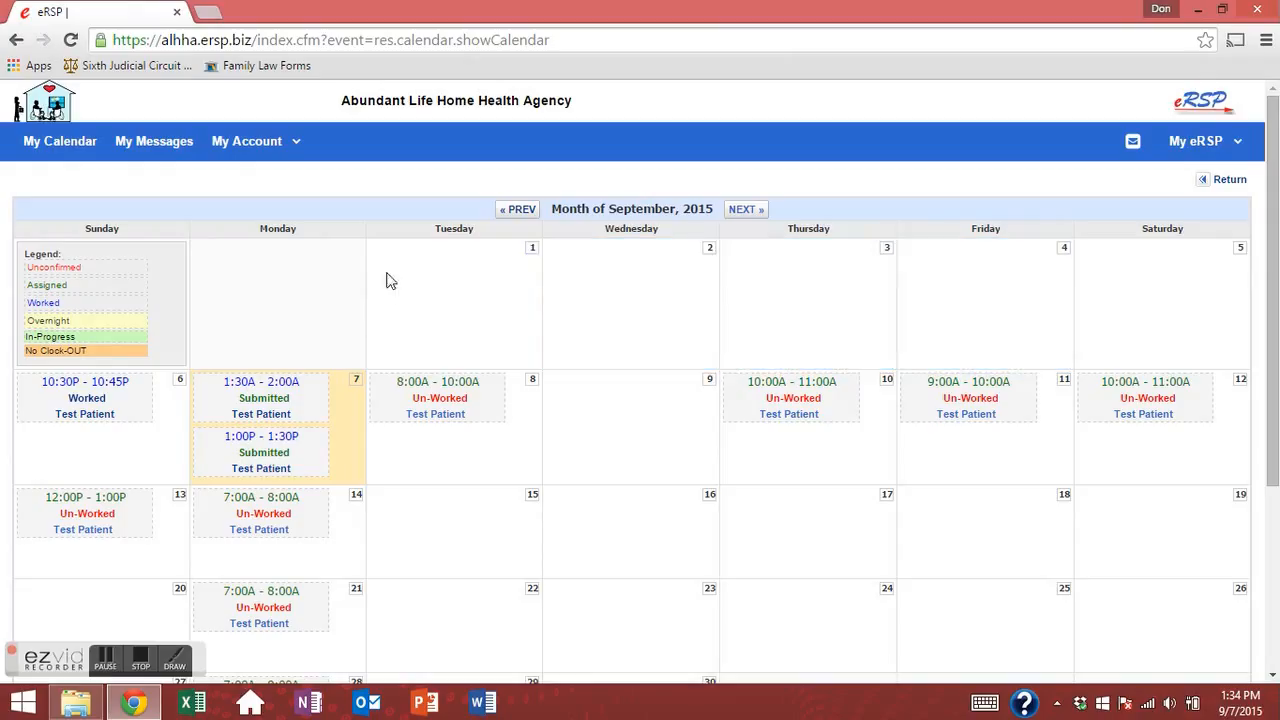
pyautogui.moveTo(528, 272); pyautogui.dragTo(1078, 280)
pyautogui.click(635, 458)
pyautogui.scroll(-3, 401, 484)
pyautogui.scroll(3, 323, 494)
pyautogui.click(268, 148)
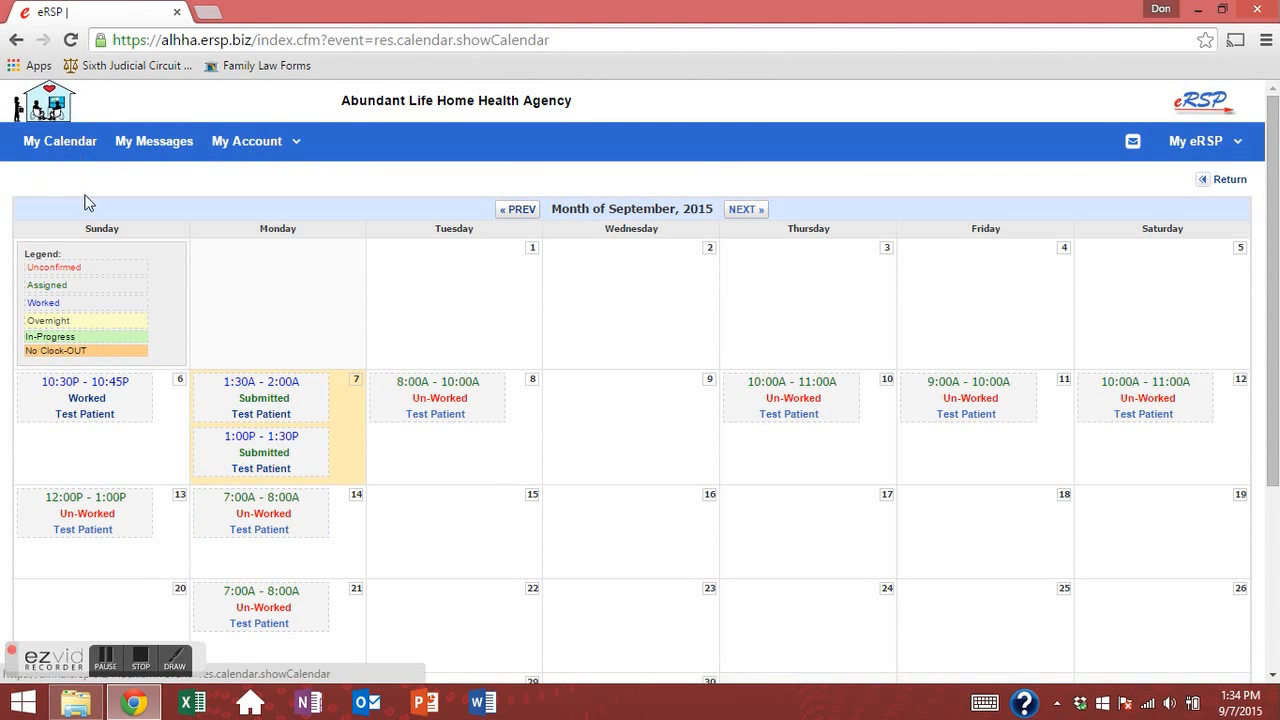